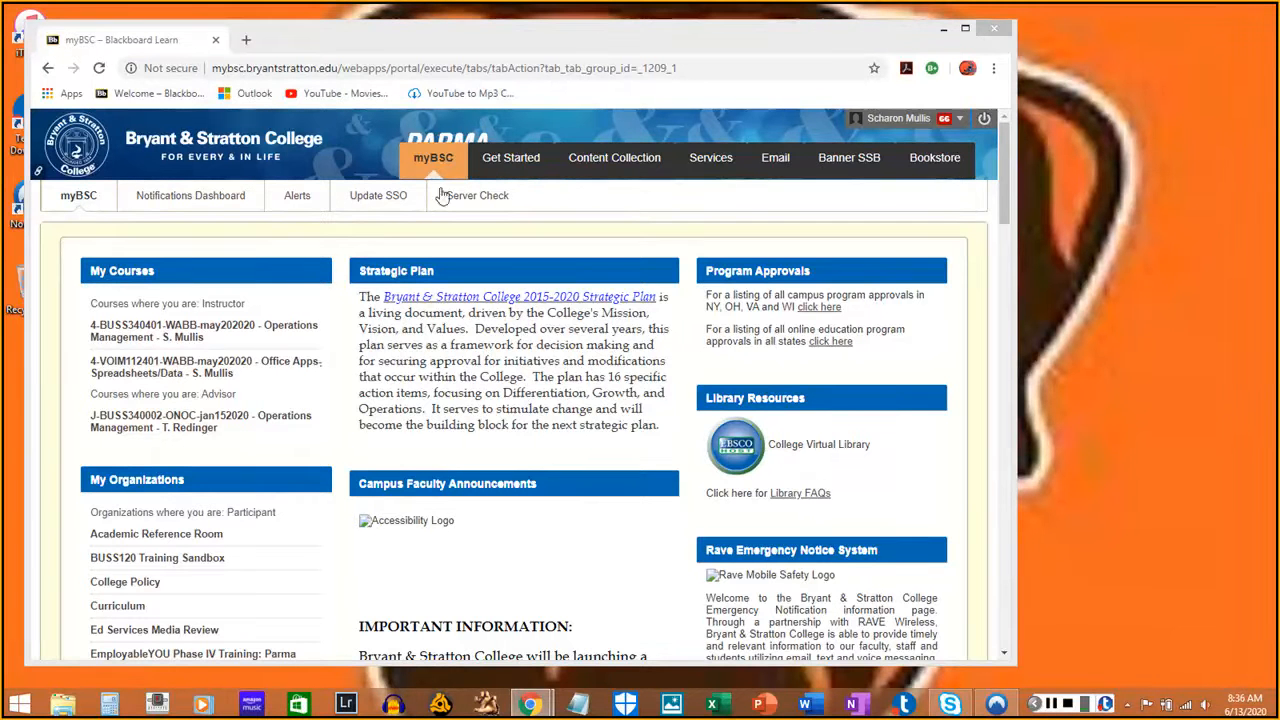
- Open the 4-VOIM112401-WABB-may202020 Office Apps course and launch its SIMnet site through the McGraw-Hill Campus link
{"action": "left_click", "coordinate": [180, 380]}
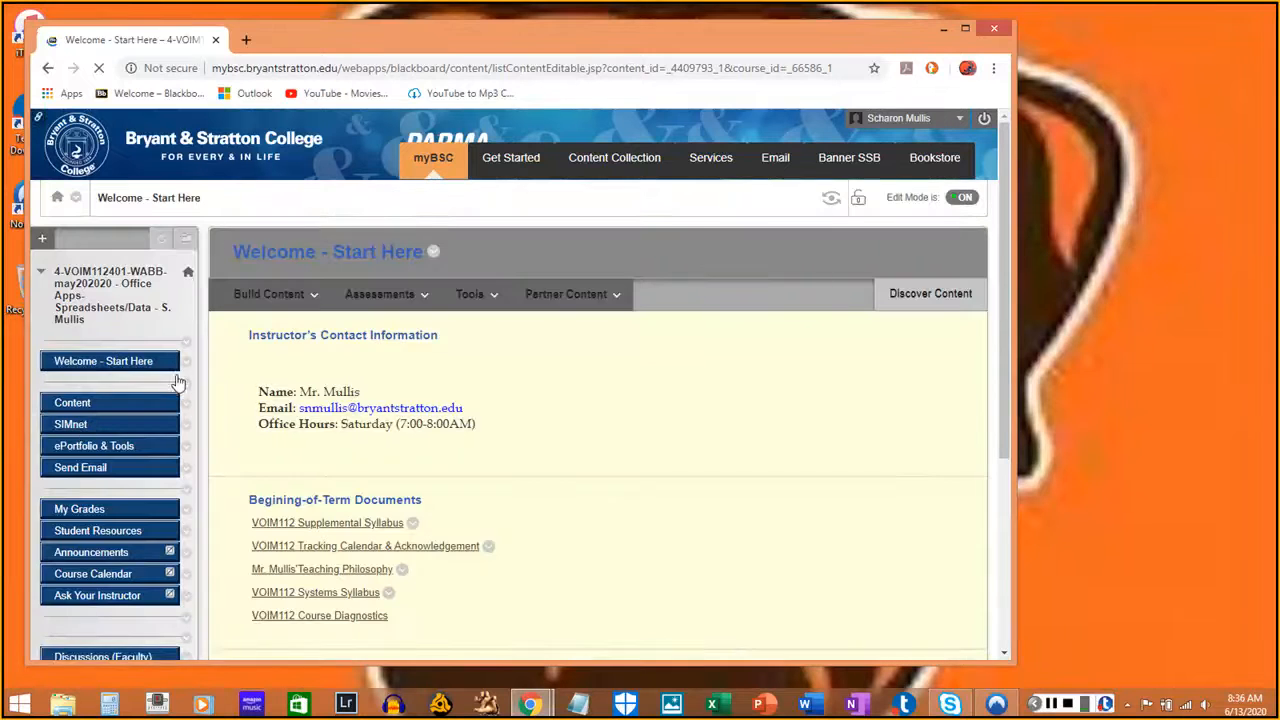
{"action": "left_click", "coordinate": [84, 429]}
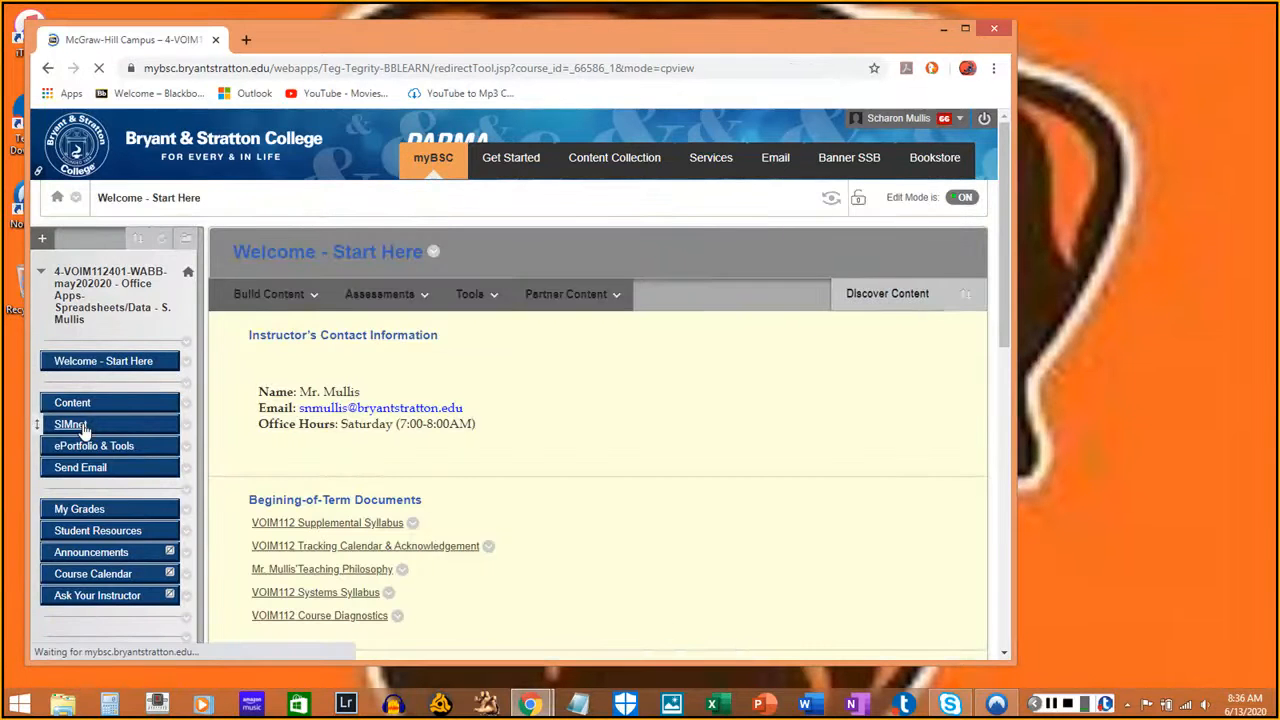
{"action": "left_click", "coordinate": [307, 312]}
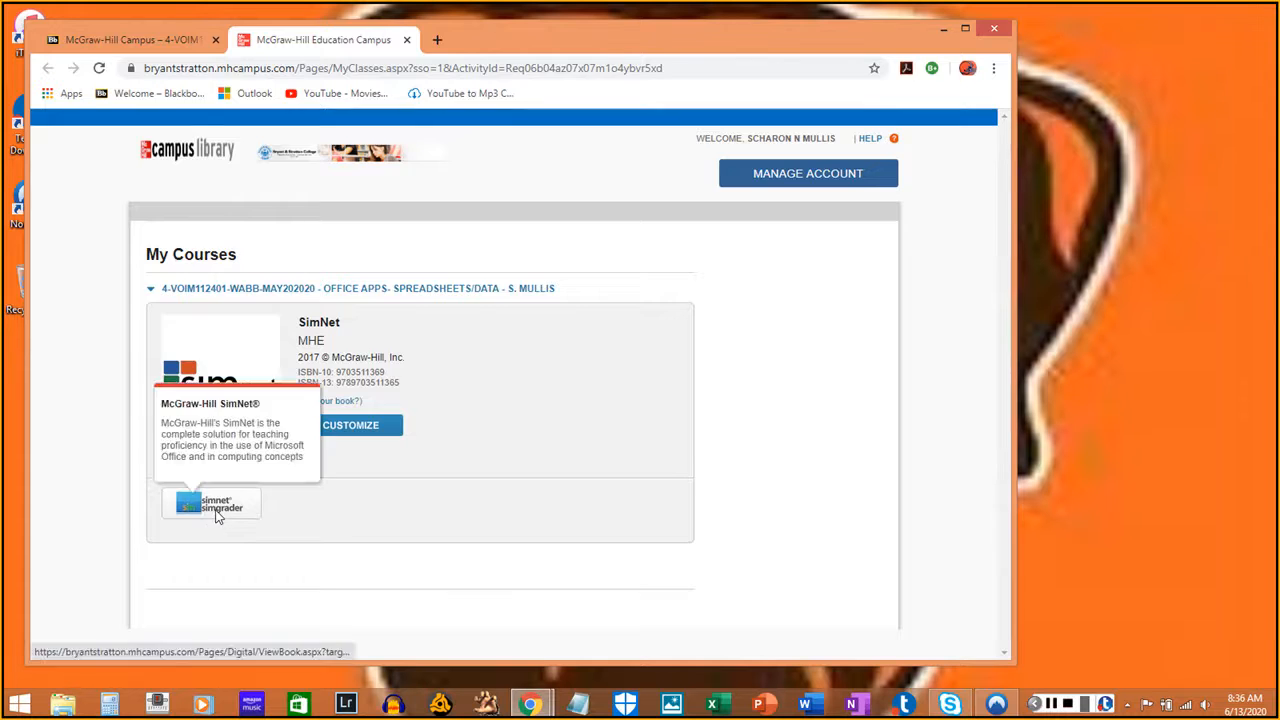
{"action": "left_click", "coordinate": [218, 515]}
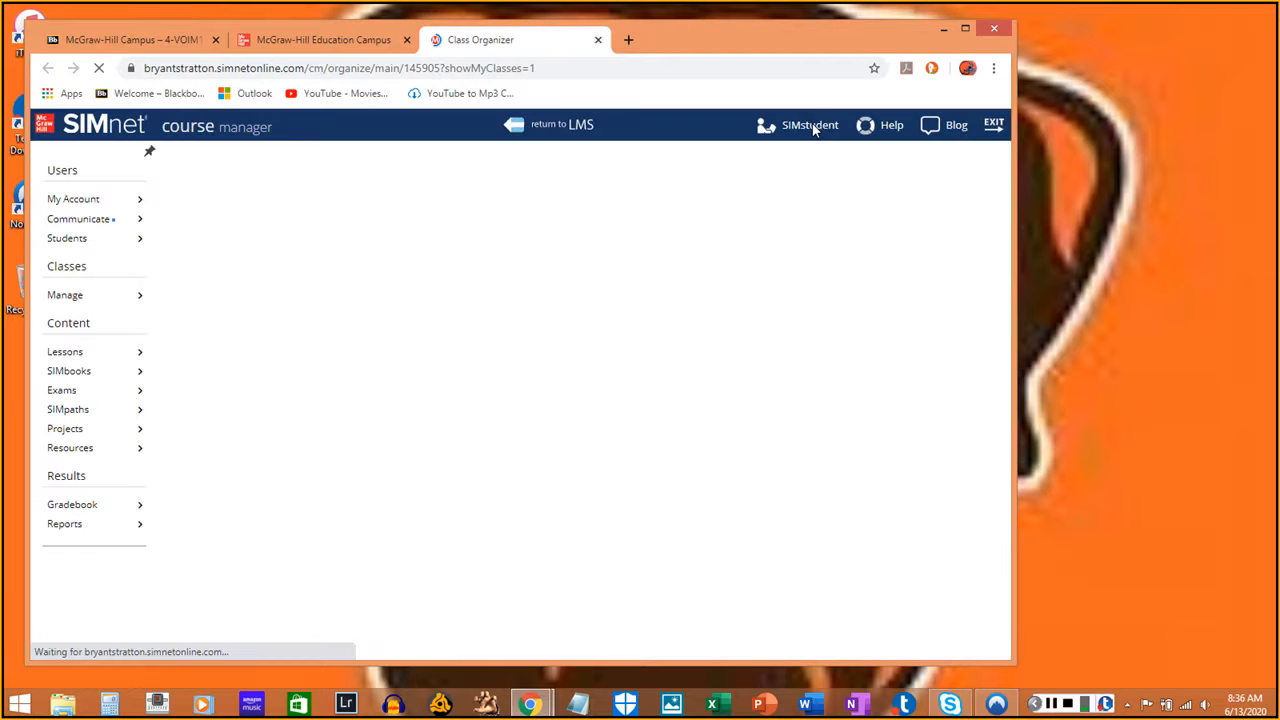
- Switch to the SIMnet student view of class 4-VOIM112401-WABB-MAY202020 and open Excel Chapter 3 Guided Project 3-3
{"action": "left_click", "coordinate": [812, 124]}
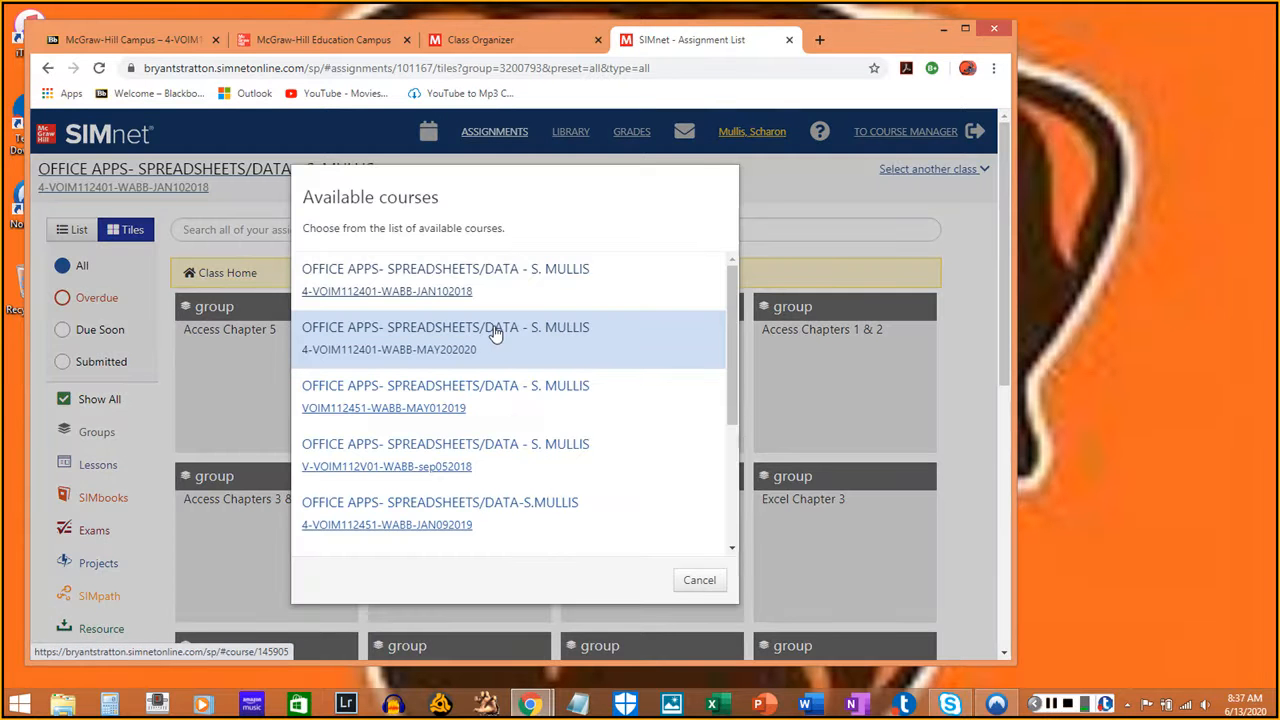
{"action": "left_click", "coordinate": [494, 334]}
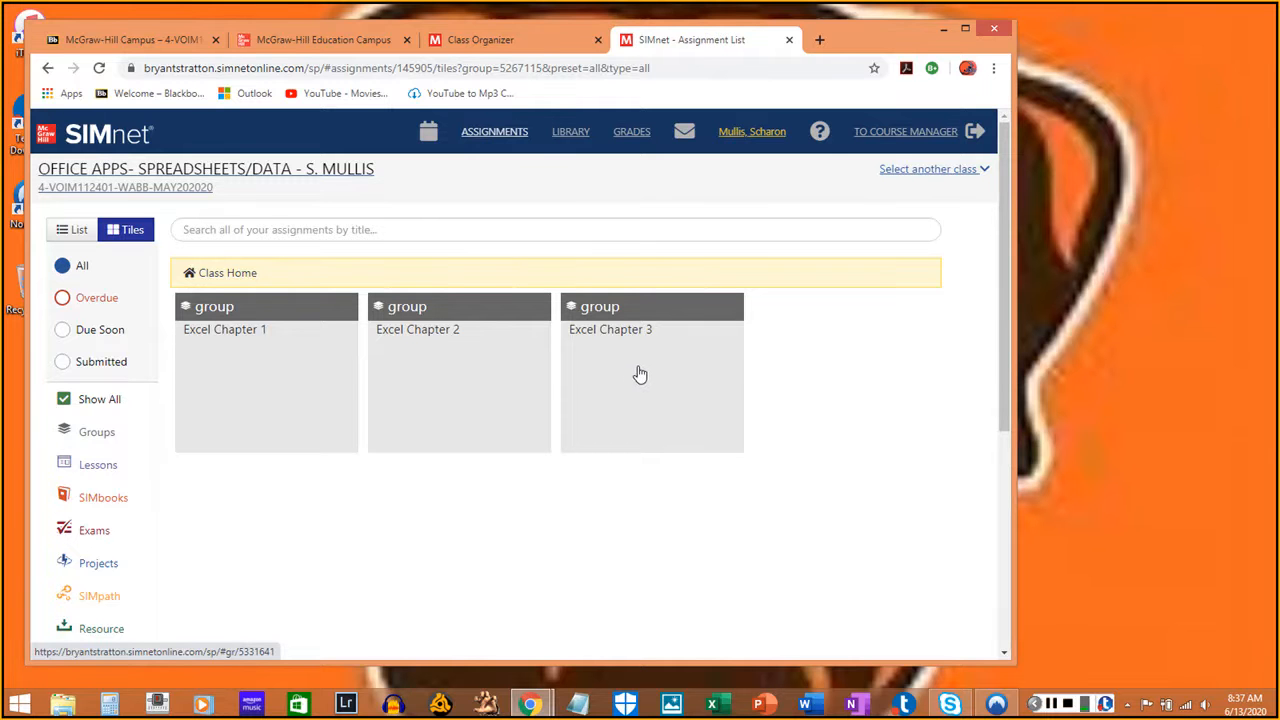
{"action": "left_click", "coordinate": [640, 374]}
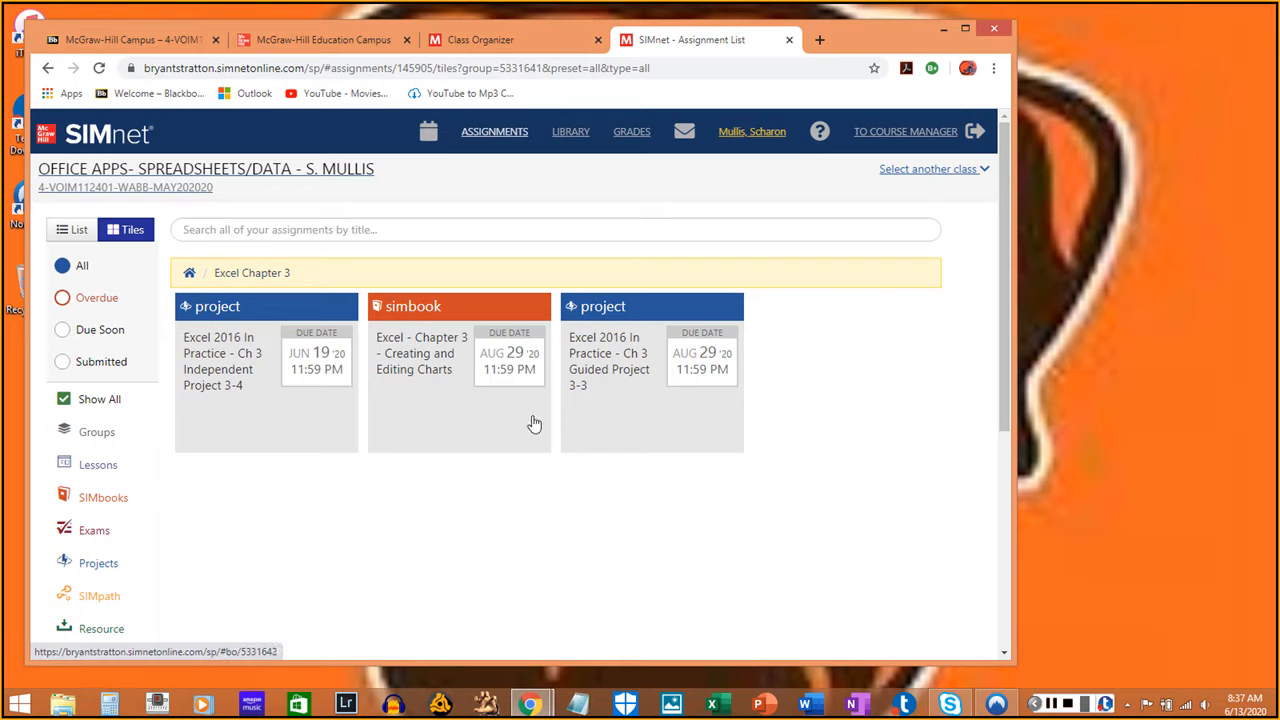
{"action": "left_click", "coordinate": [649, 413]}
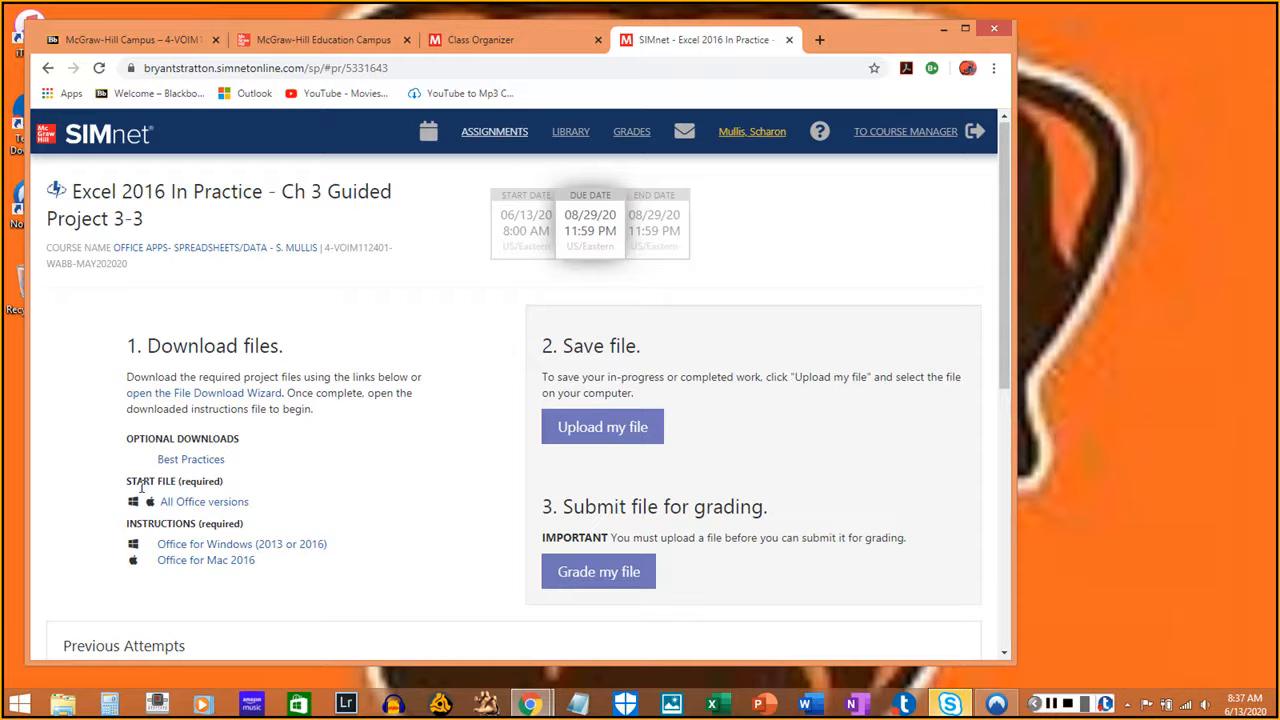
- Download the project's start file for all Office versions and the instructions for Office for Windows (2013 or 2016)
{"action": "left_click", "coordinate": [197, 502]}
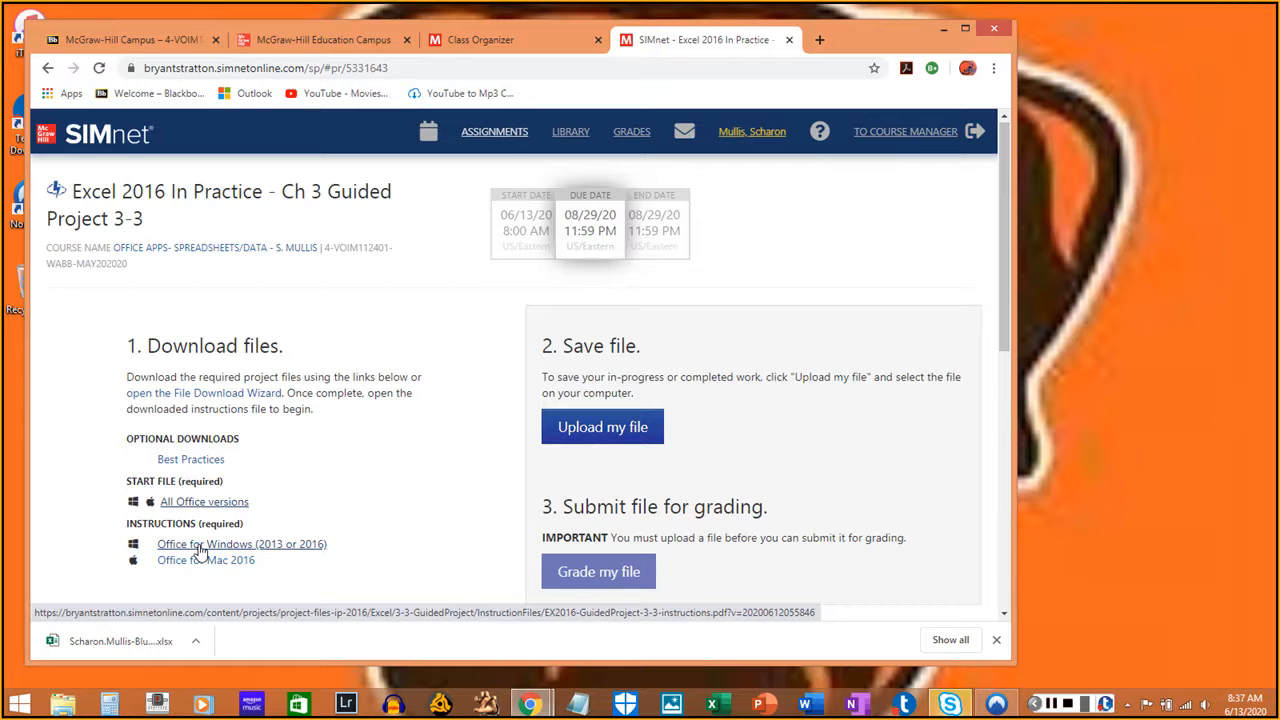
{"action": "left_click", "coordinate": [253, 546]}
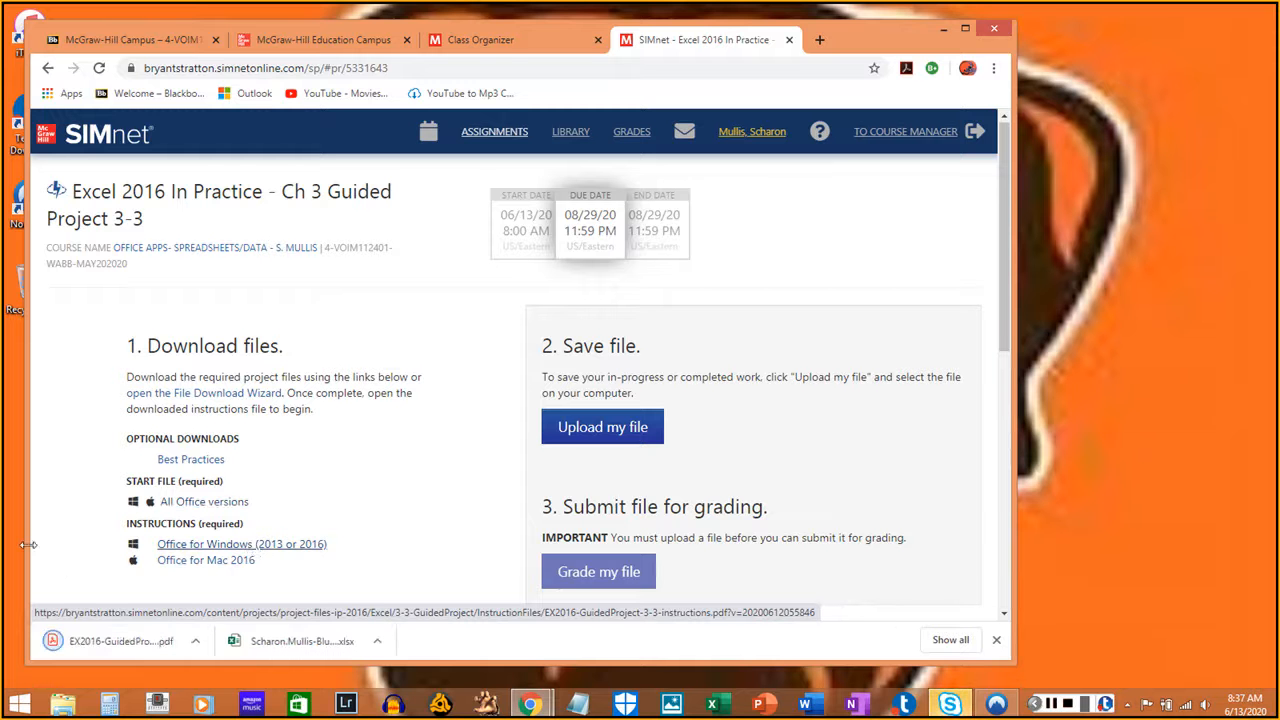
- Open the BlueLakeSports-03 workbook and the EX2016-GuidedProject-3-3-instructions PDF from the Downloads folder in File Explorer
{"action": "left_click", "coordinate": [66, 705]}
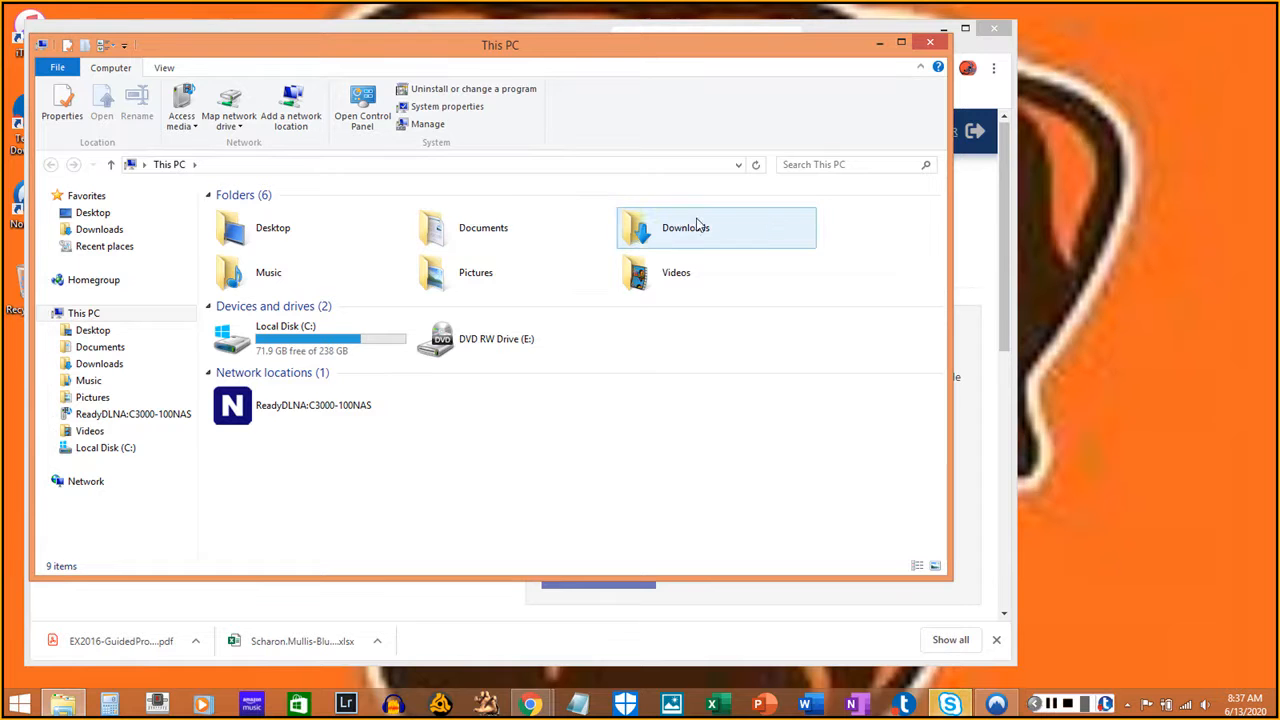
{"action": "left_click", "coordinate": [107, 366]}
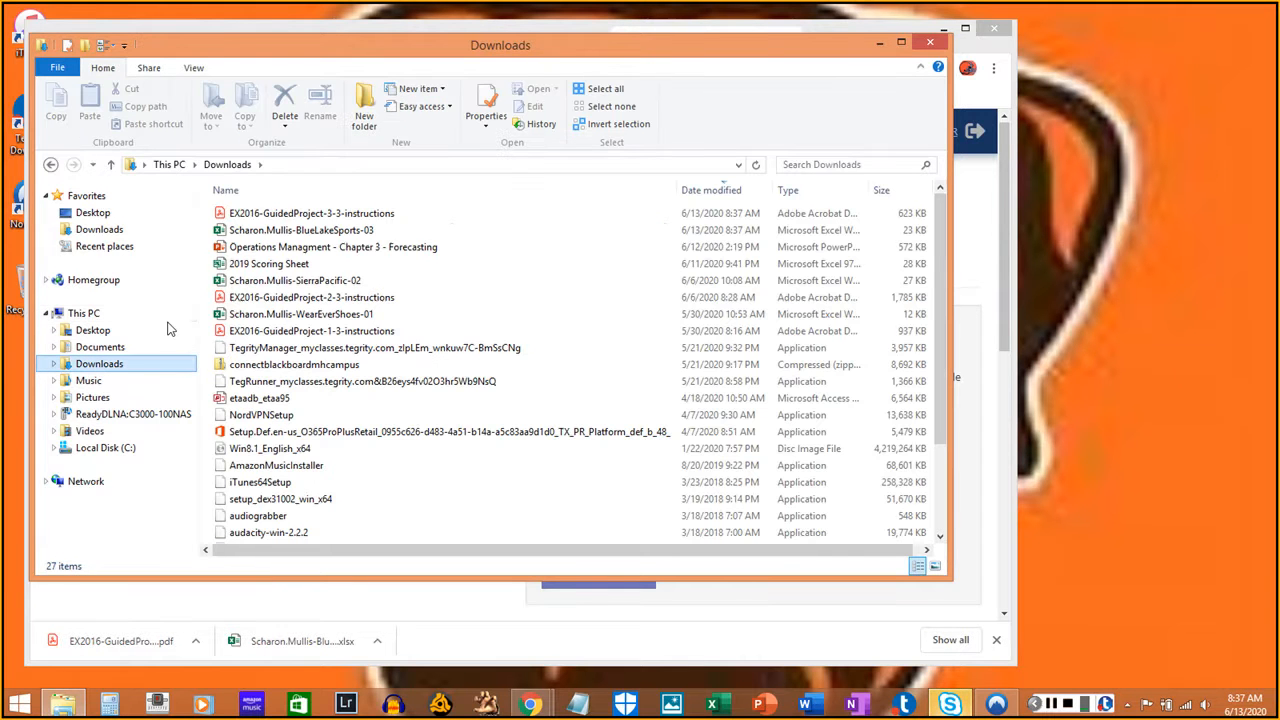
{"action": "left_click", "coordinate": [366, 215]}
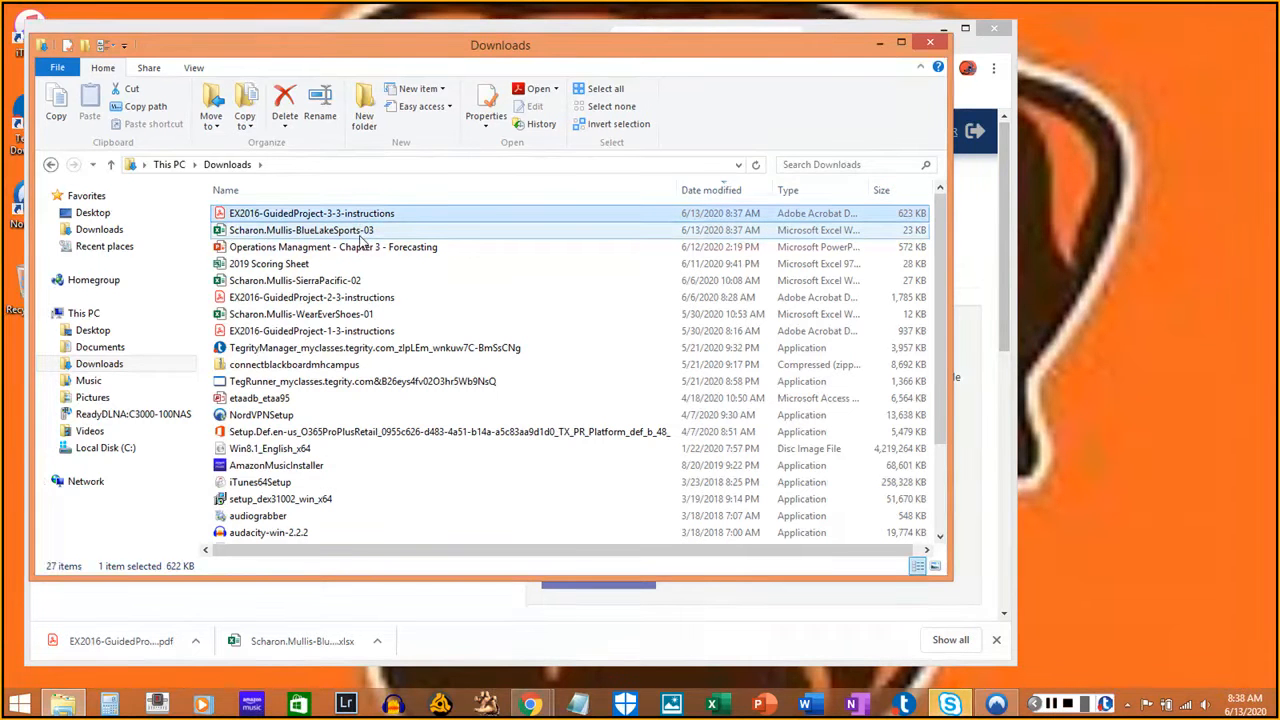
{"action": "left_click", "coordinate": [360, 233]}
{"action": "double_click", "coordinate": [362, 240]}
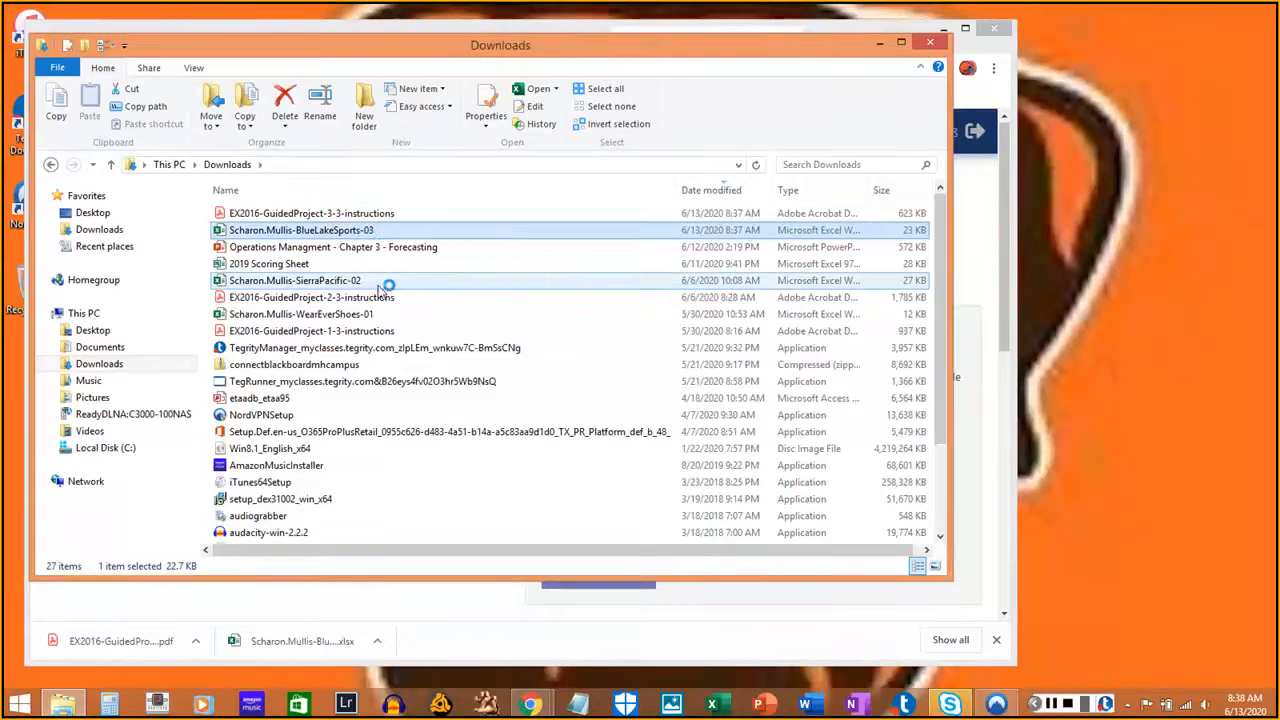
{"action": "left_click", "coordinate": [328, 214]}
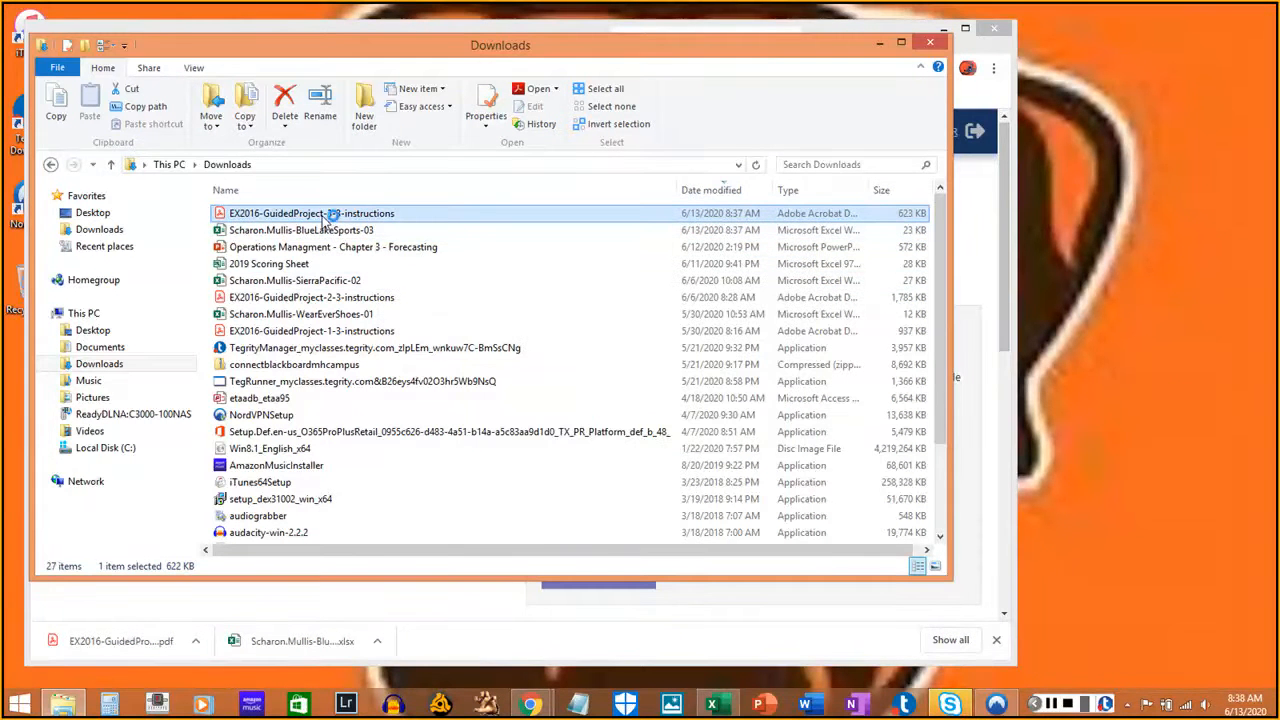
- Minimize the folder and browser windows, collapse the PDF's tools pane, and arrange the instructions and workbook side by side
{"action": "left_click", "coordinate": [880, 44]}
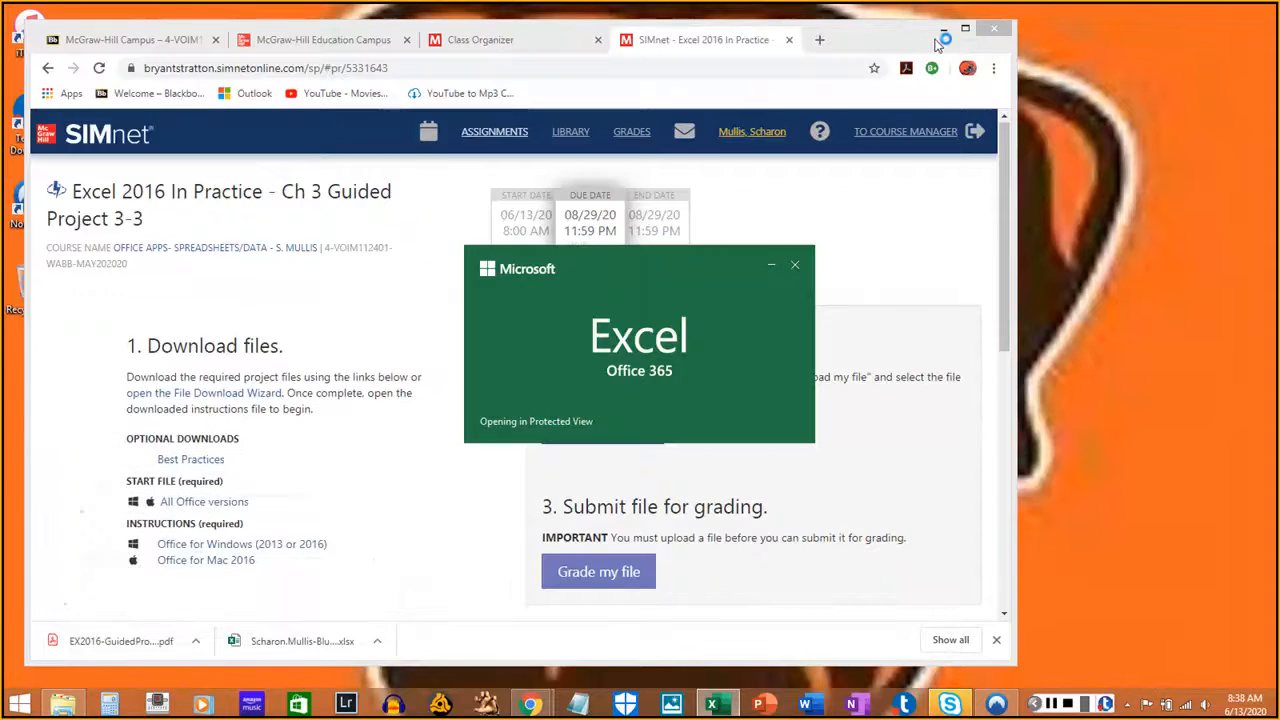
{"action": "left_click", "coordinate": [936, 28]}
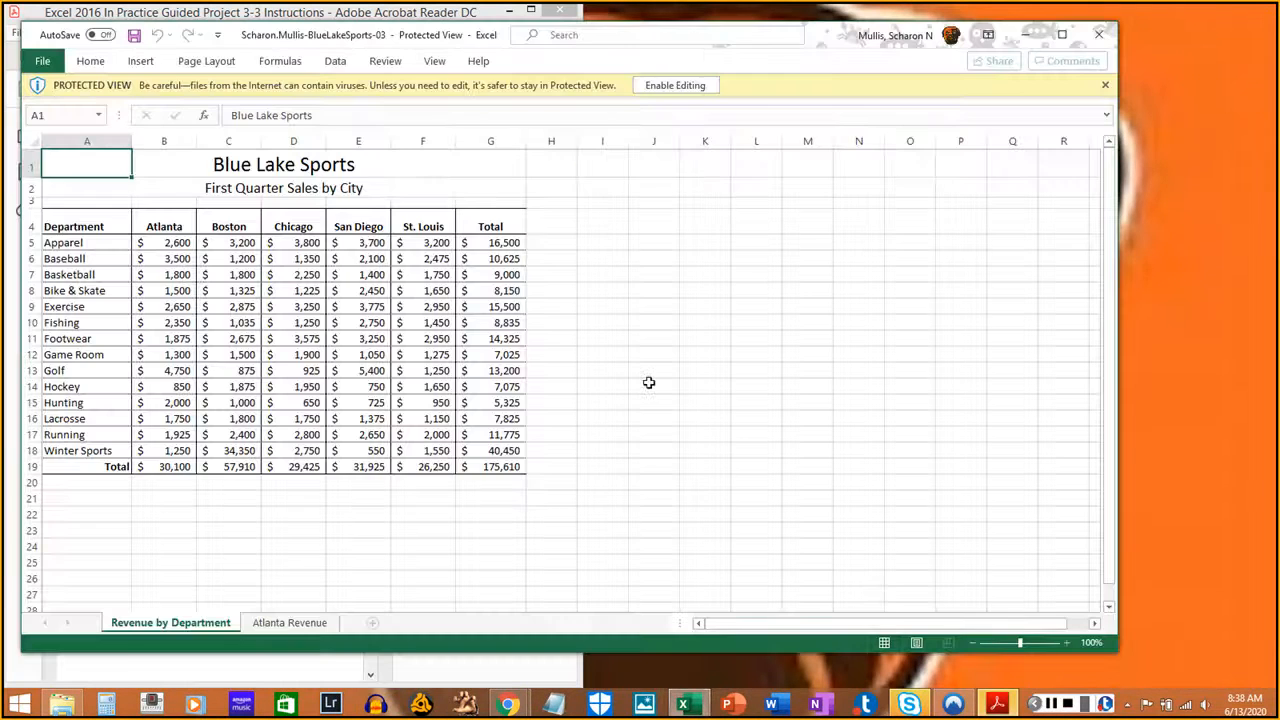
{"action": "left_click_drag", "start_coordinate": [830, 34], "coordinate": [1052, 101]}
{"action": "left_click", "coordinate": [328, 28]}
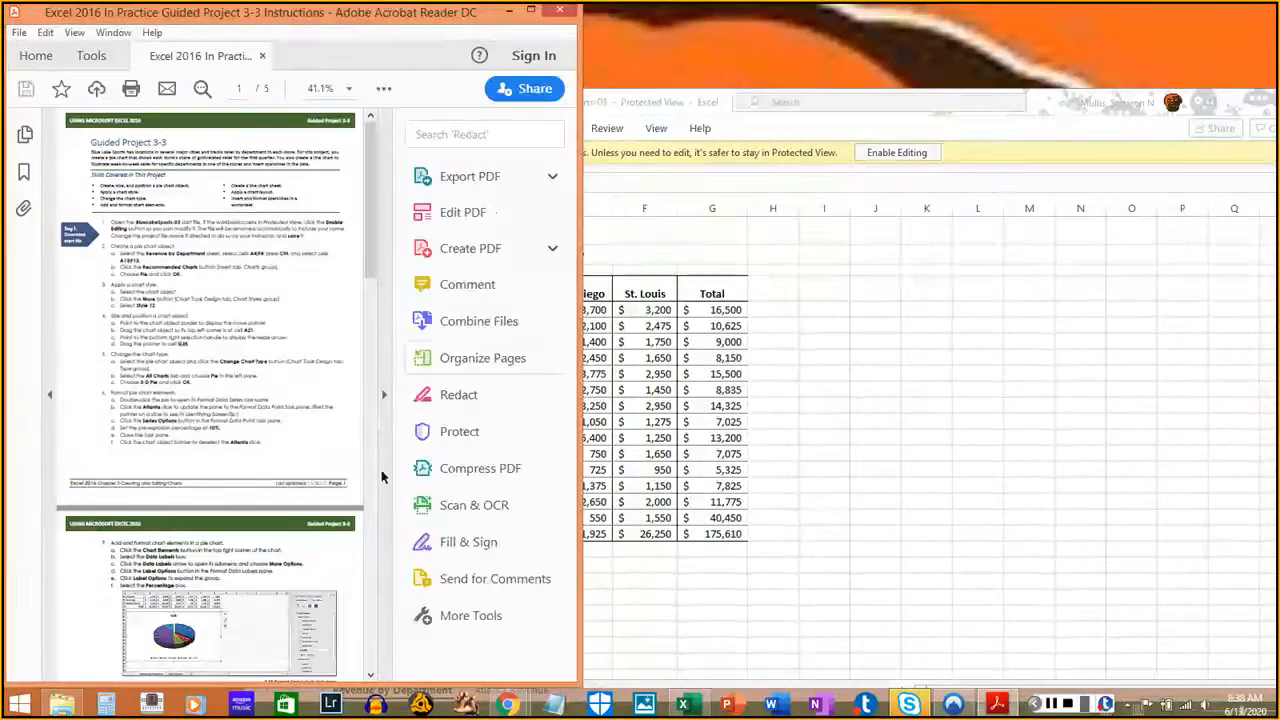
{"action": "left_click", "coordinate": [385, 412]}
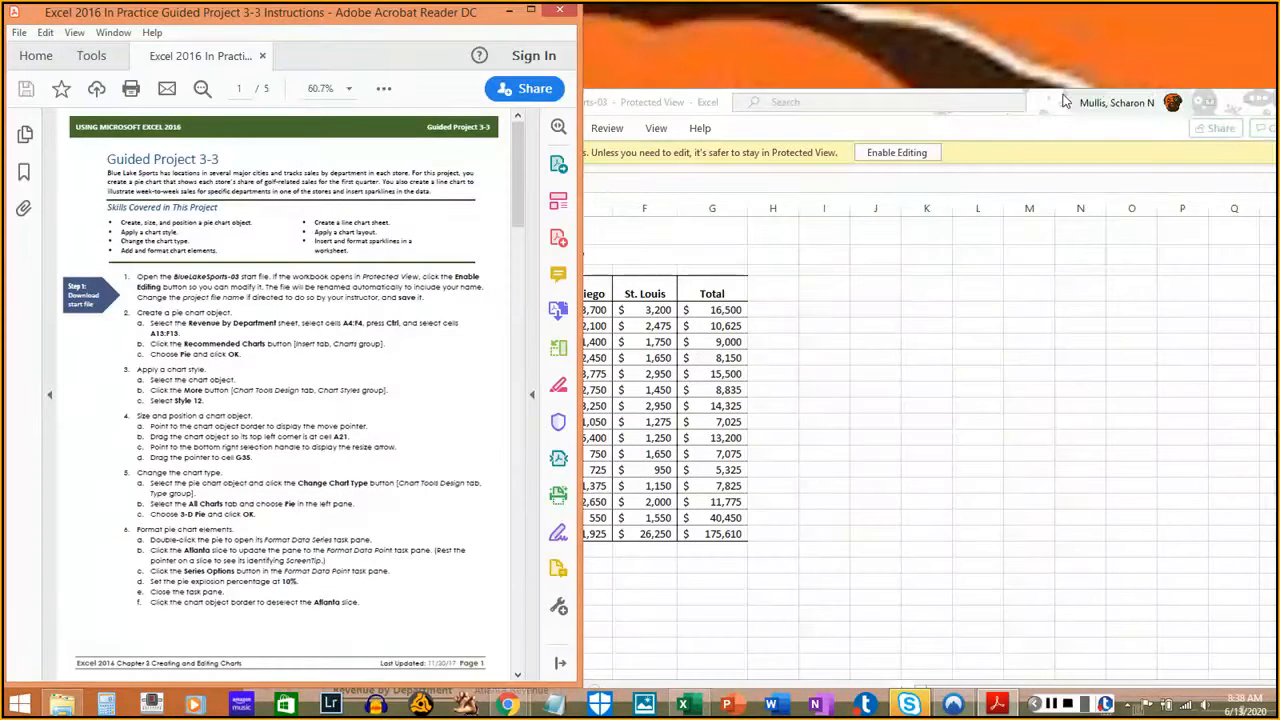
{"action": "left_click_drag", "start_coordinate": [1059, 90], "coordinate": [1059, 2]}
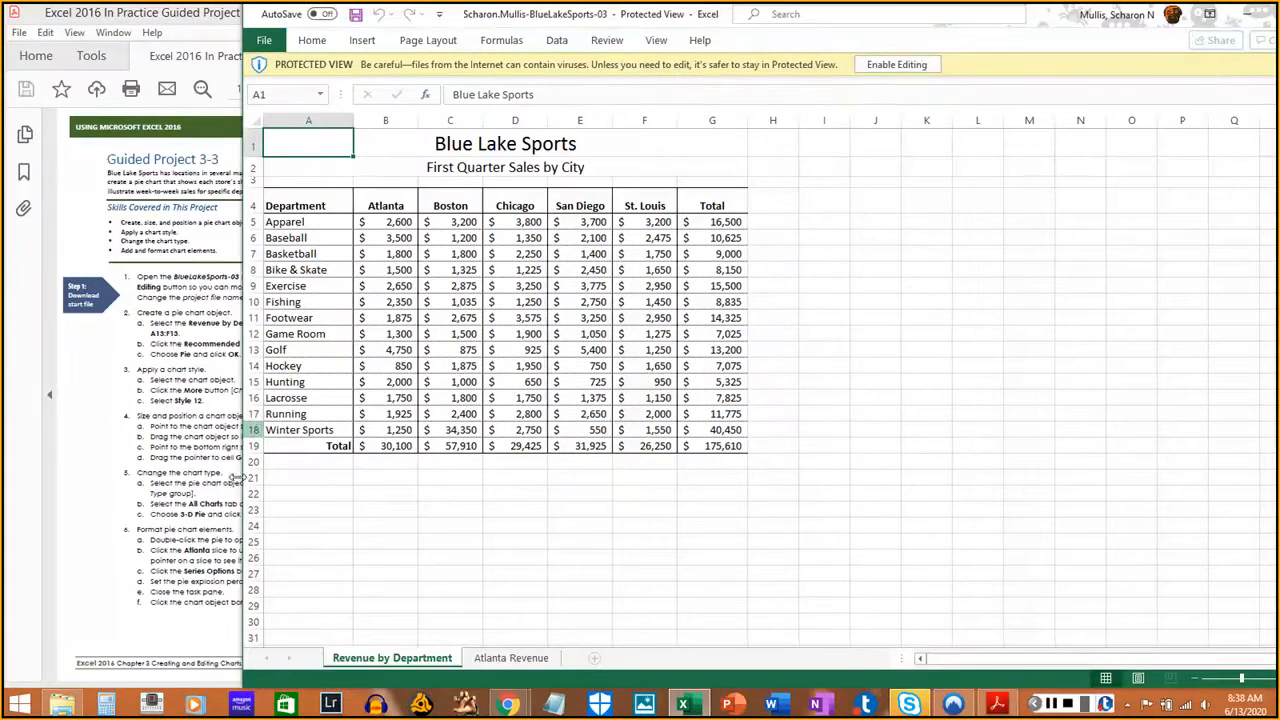
{"action": "left_click_drag", "start_coordinate": [243, 475], "coordinate": [502, 451]}
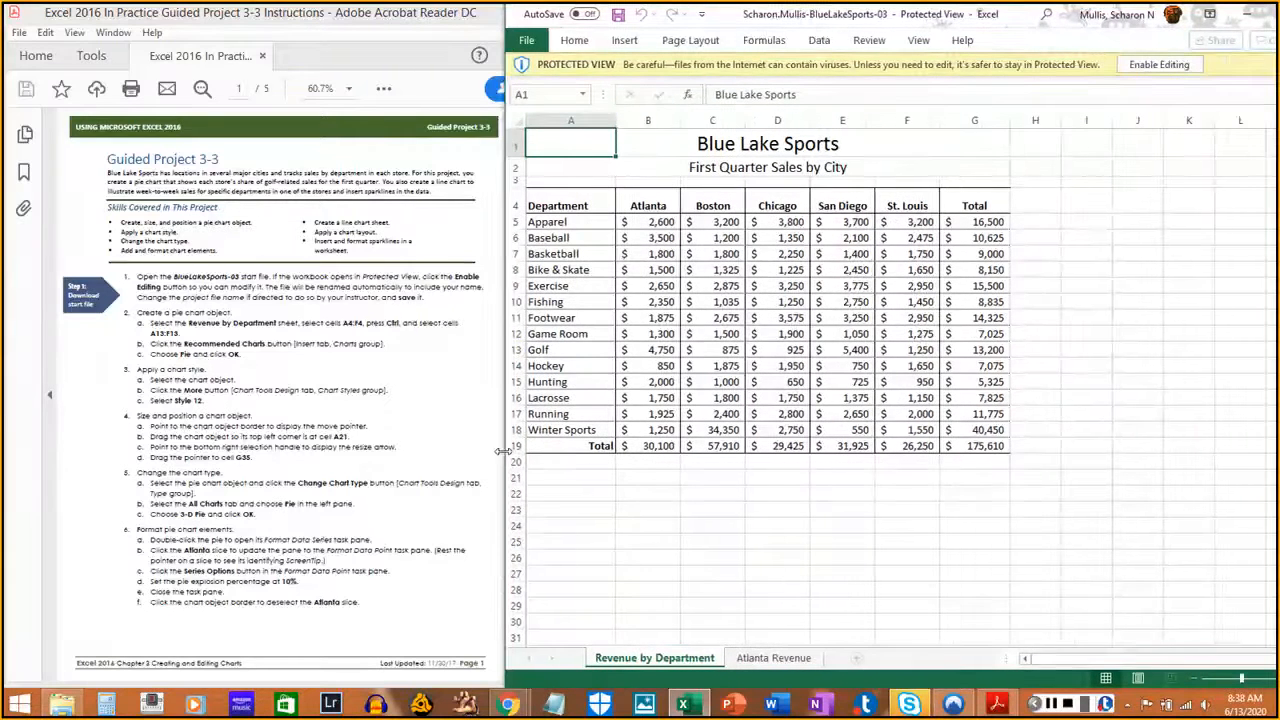
- Activate the Highlight tool in the Acrobat Reader instructions document
{"action": "left_click", "coordinate": [383, 88]}
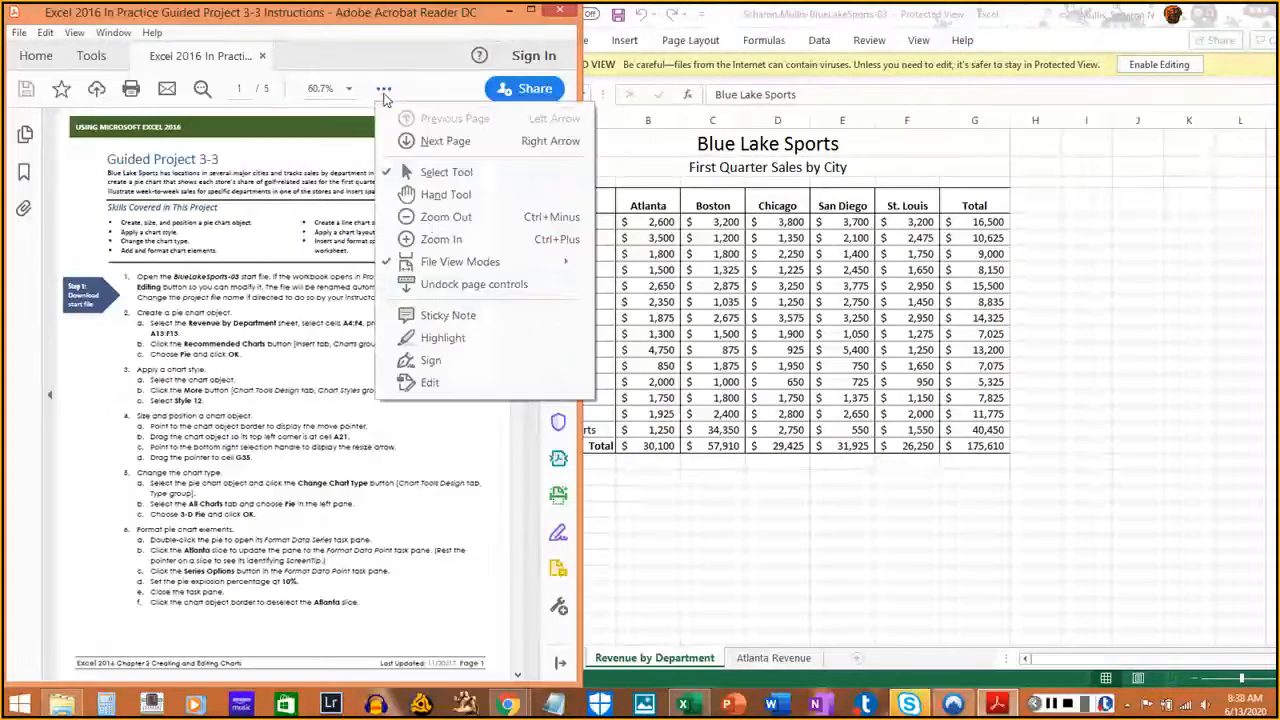
{"action": "left_click", "coordinate": [440, 337]}
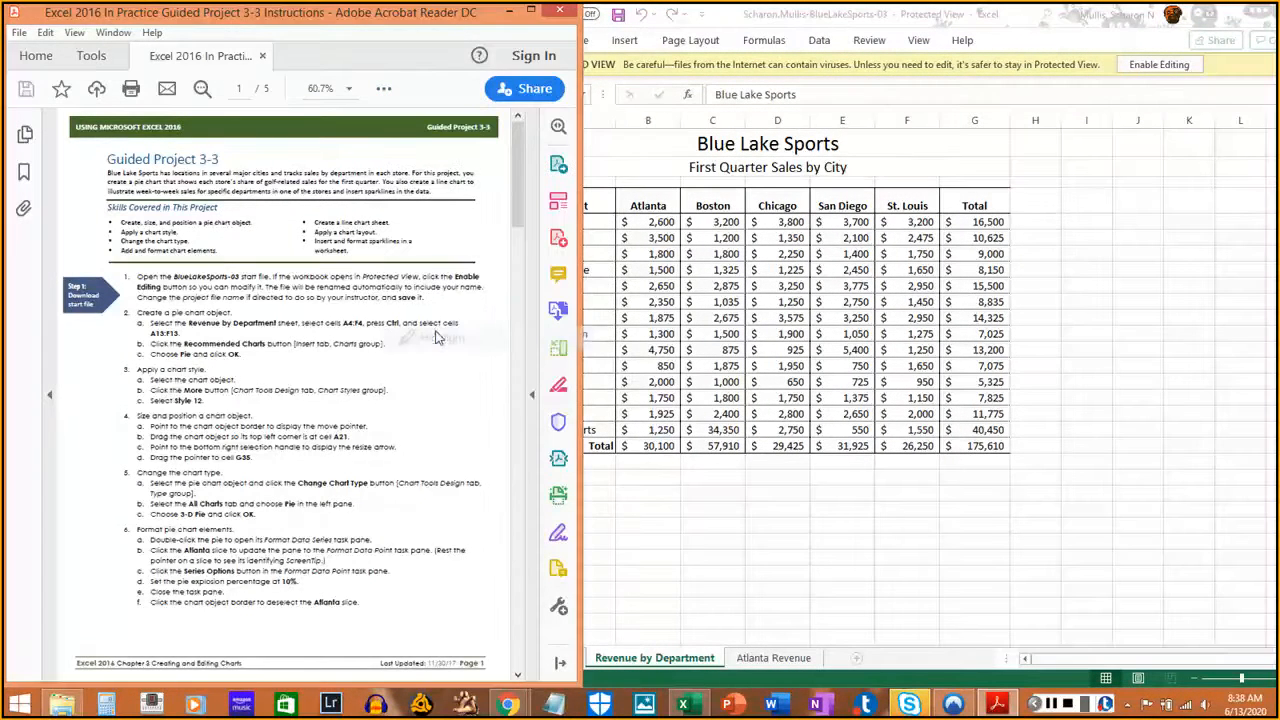
- Enable editing of the BlueLakeSports-03 workbook in Excel and reposition its window beside the instructions
{"action": "left_click", "coordinate": [1054, 52]}
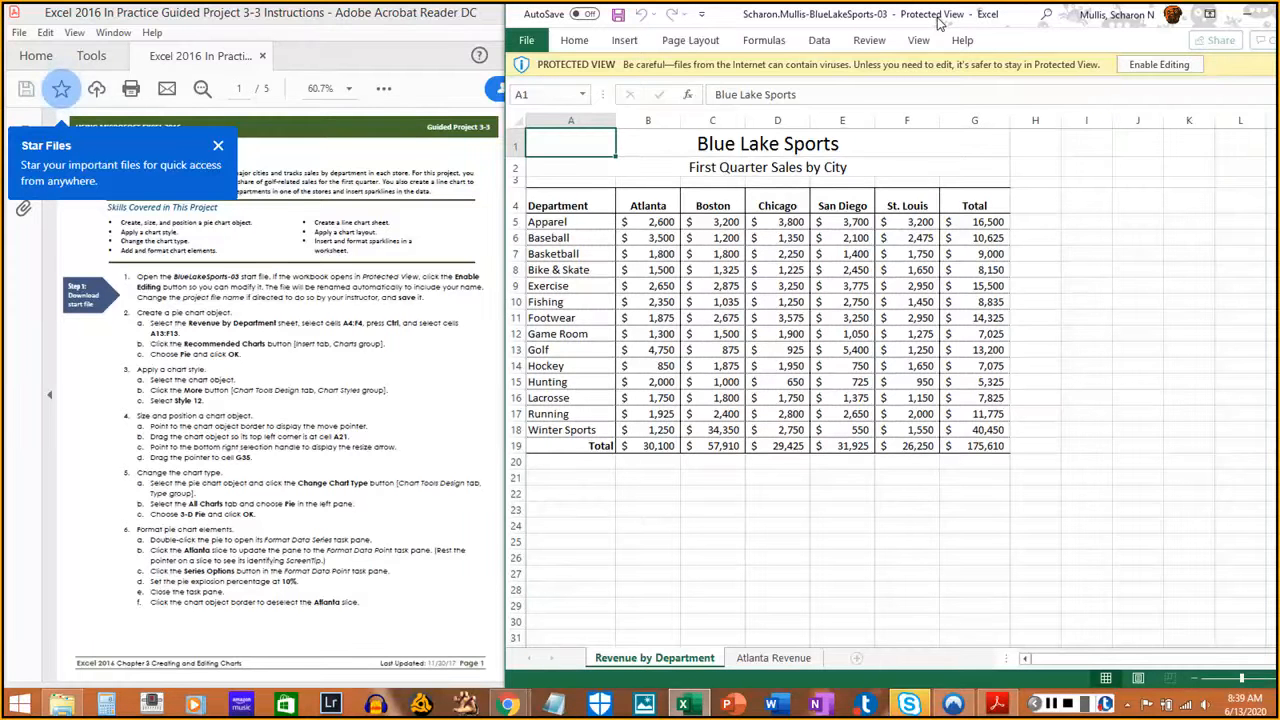
{"action": "left_click", "coordinate": [1160, 68]}
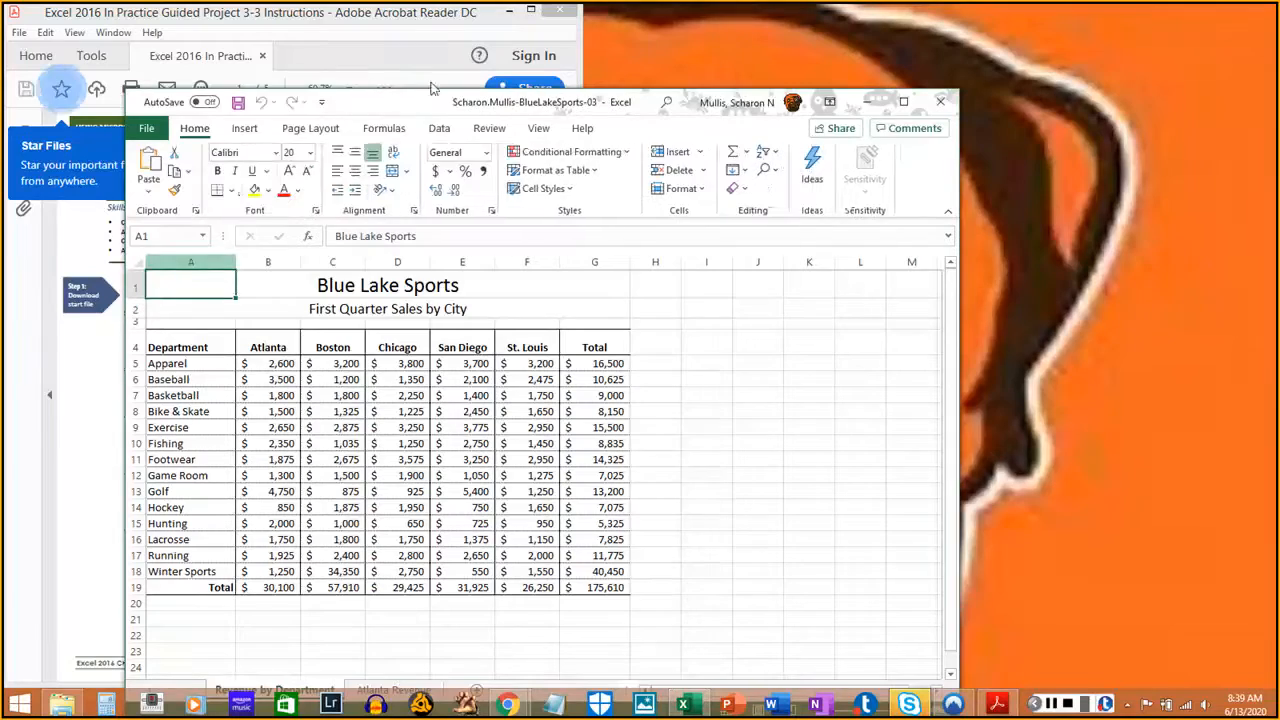
{"action": "left_click_drag", "start_coordinate": [570, 118], "coordinate": [776, 11]}
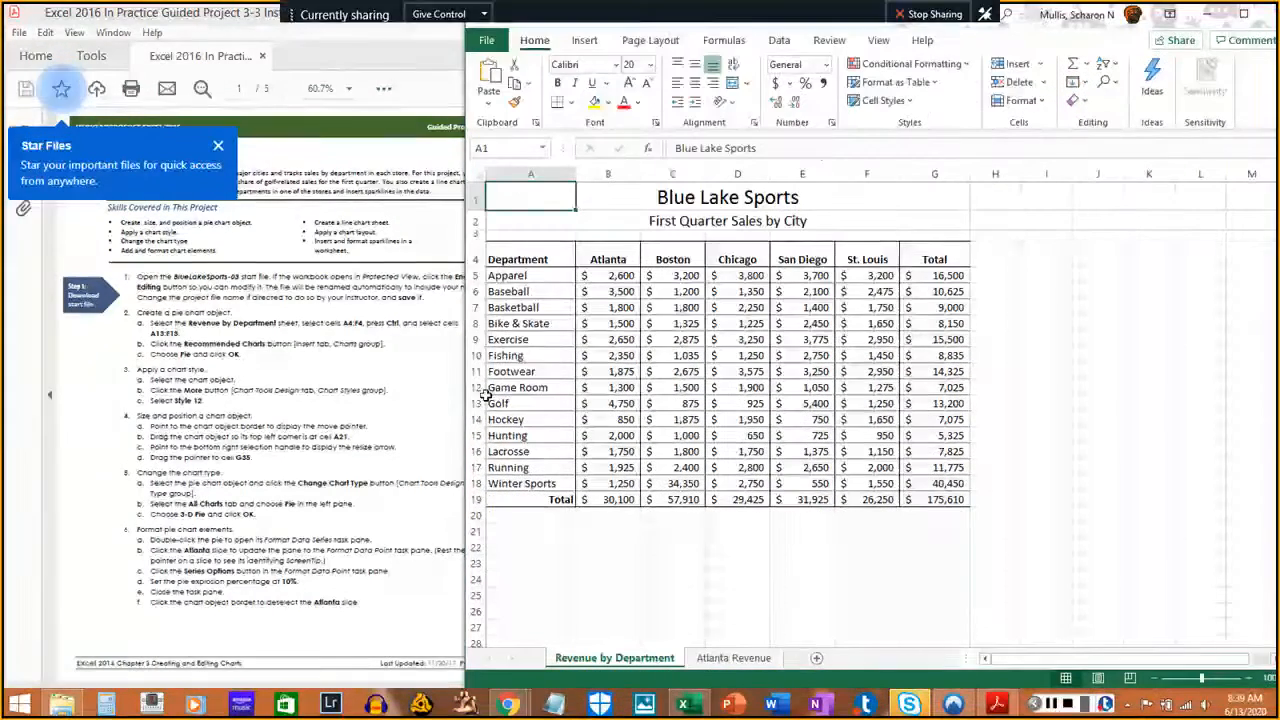
{"action": "left_click_drag", "start_coordinate": [466, 447], "coordinate": [487, 448]}
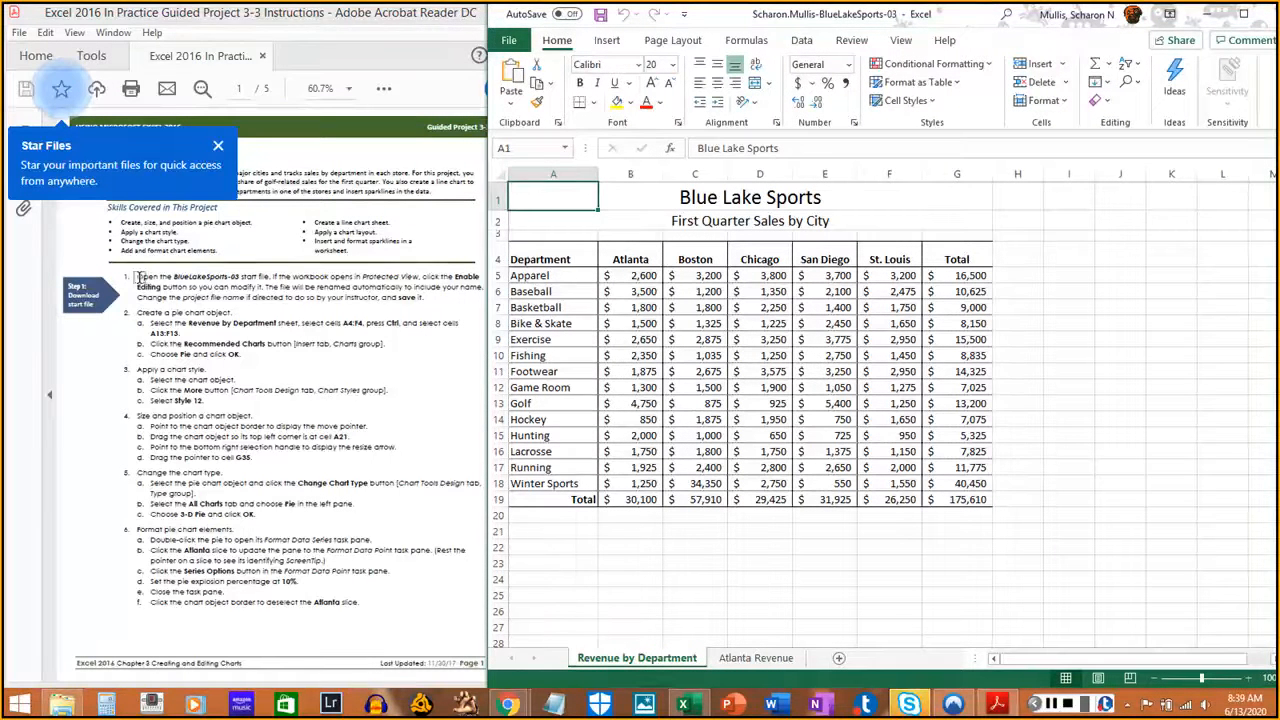
- Highlight instruction 1 in the PDF, then return to the Revenue by Department sheet in Excel
{"action": "left_click_drag", "start_coordinate": [140, 276], "coordinate": [428, 297]}
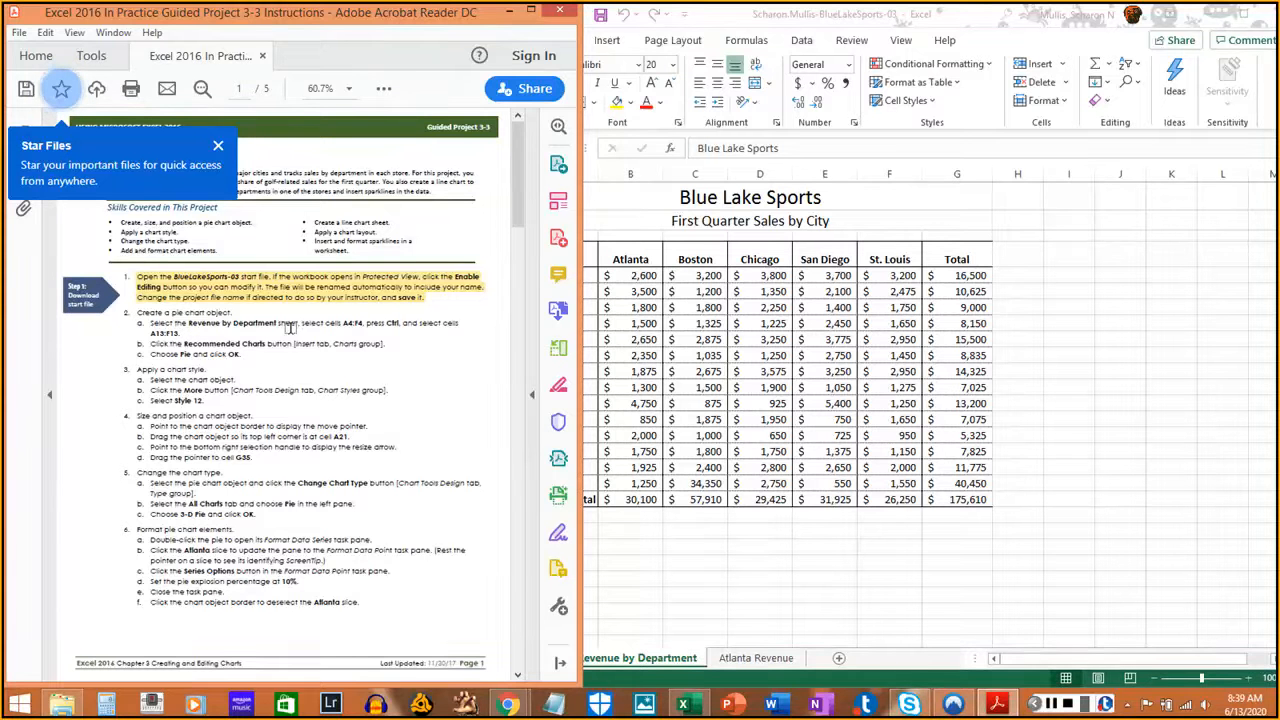
{"action": "left_click", "coordinate": [650, 668]}
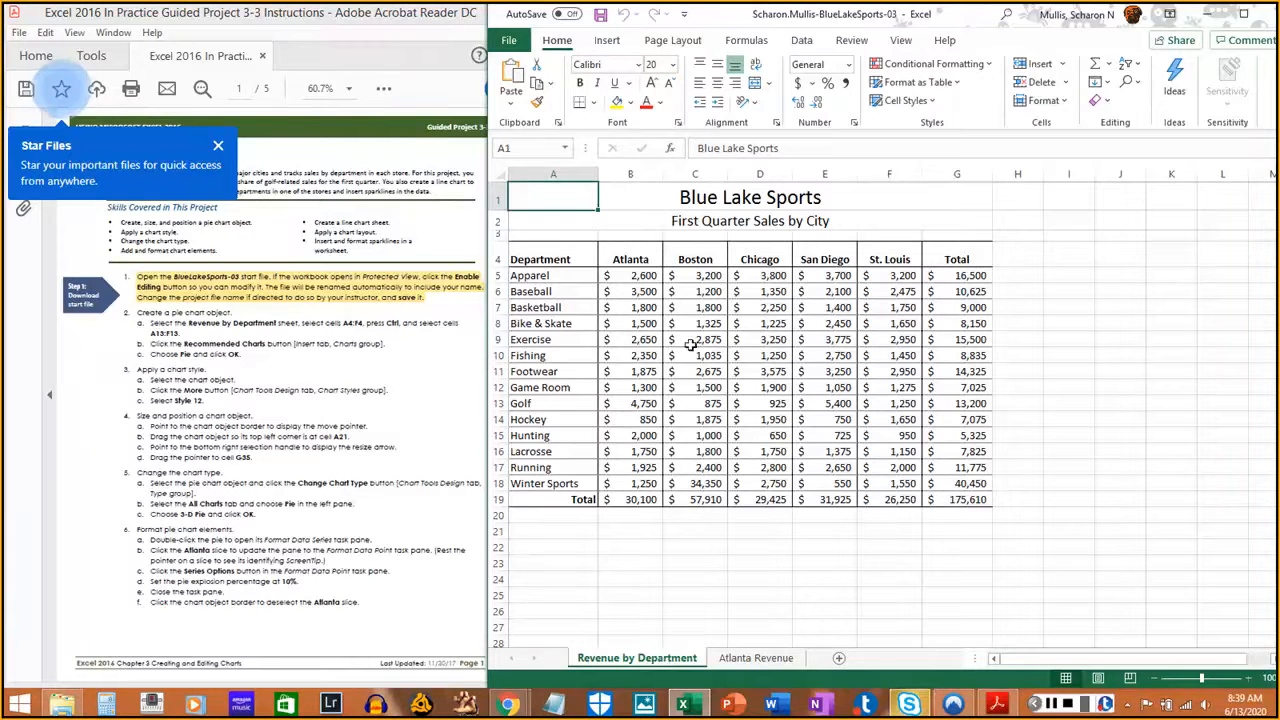
{"action": "left_click", "coordinate": [547, 257]}
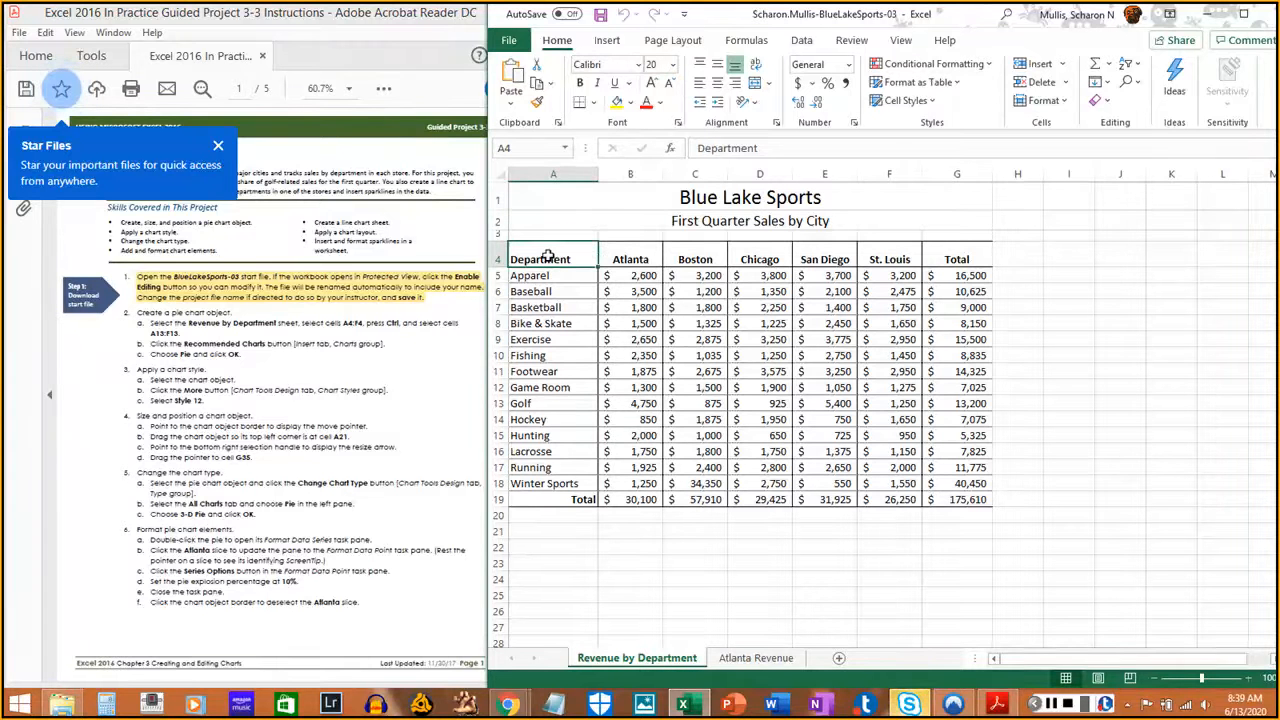
{"action": "left_click_drag", "start_coordinate": [547, 257], "coordinate": [946, 263]}
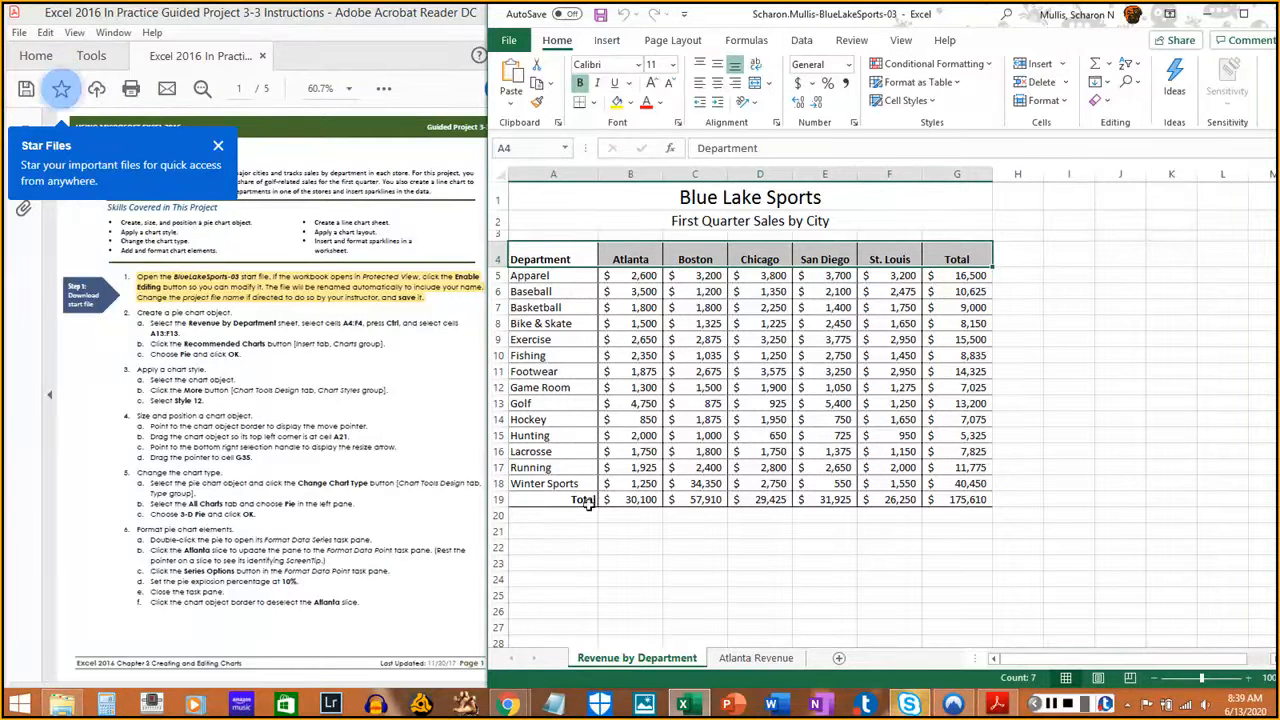
{"action": "left_click", "coordinate": [584, 403], "text": "ctrl"}
{"action": "left_click_drag", "start_coordinate": [584, 403], "coordinate": [866, 404]}
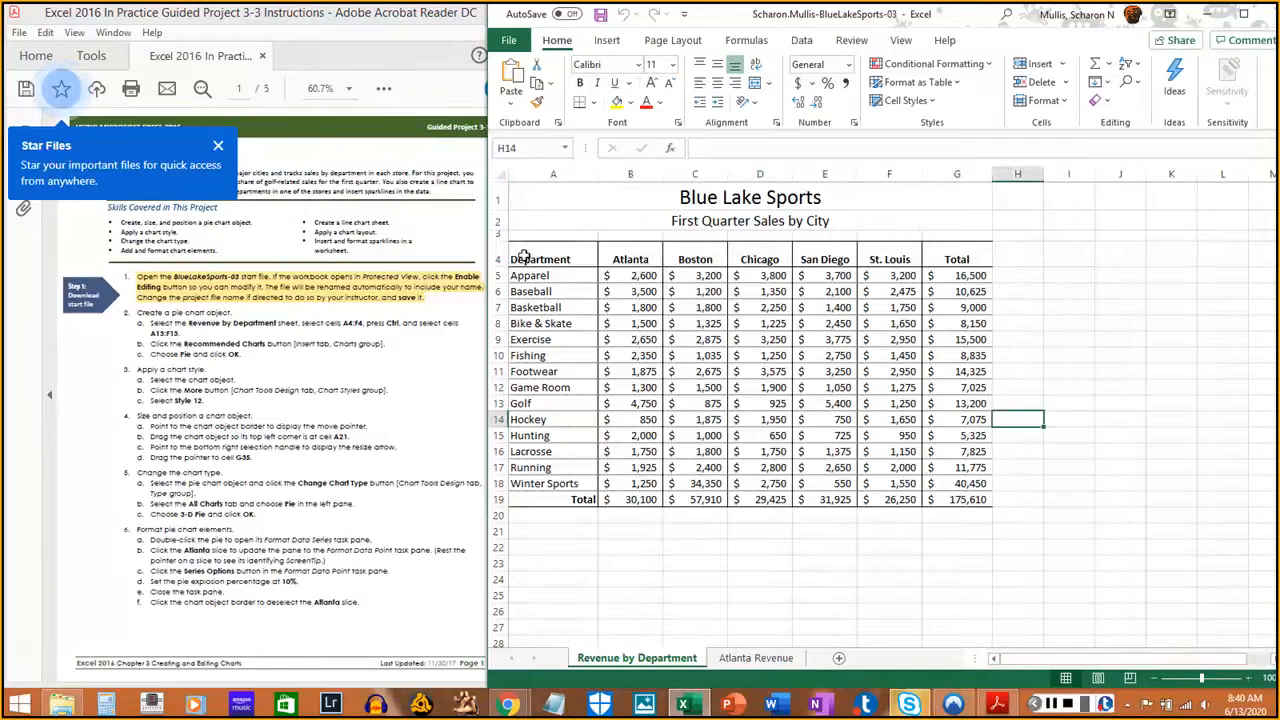
- Select the non-adjacent ranges A4:F4 and A13:F13 on the Revenue by Department sheet
{"action": "left_click_drag", "start_coordinate": [520, 256], "coordinate": [888, 258]}
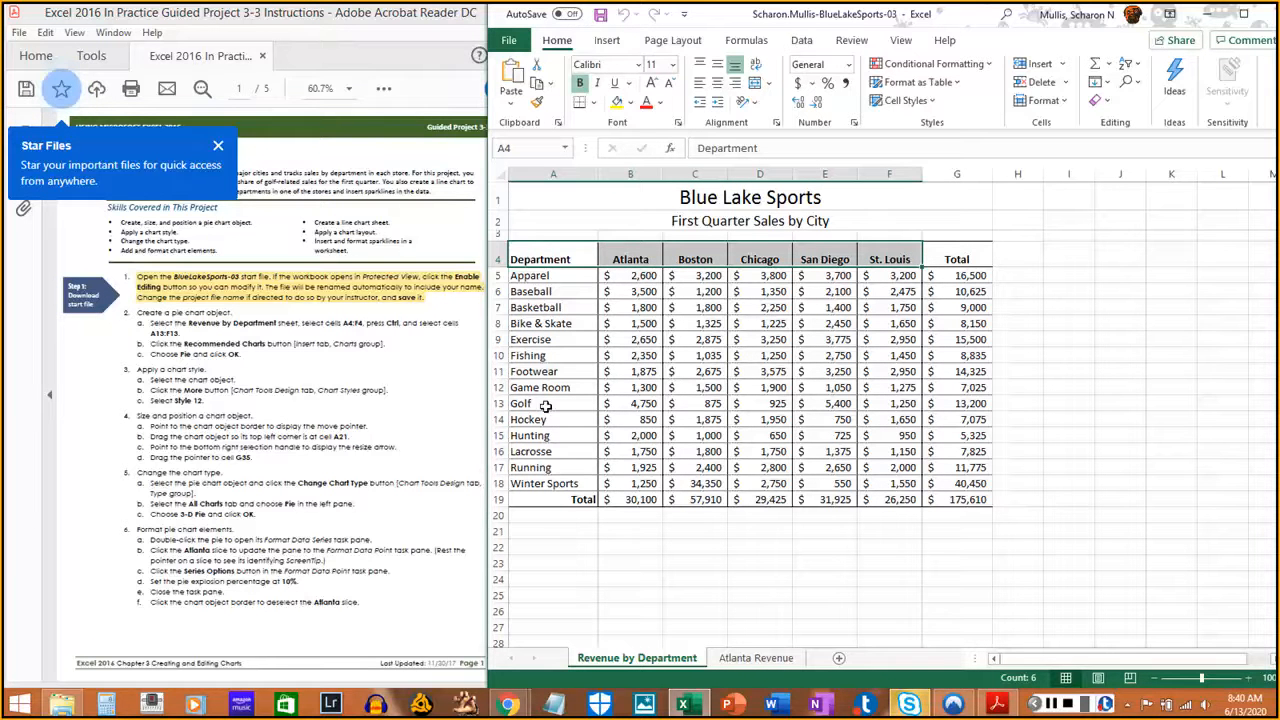
{"action": "left_click_drag", "start_coordinate": [545, 403], "coordinate": [893, 403]}
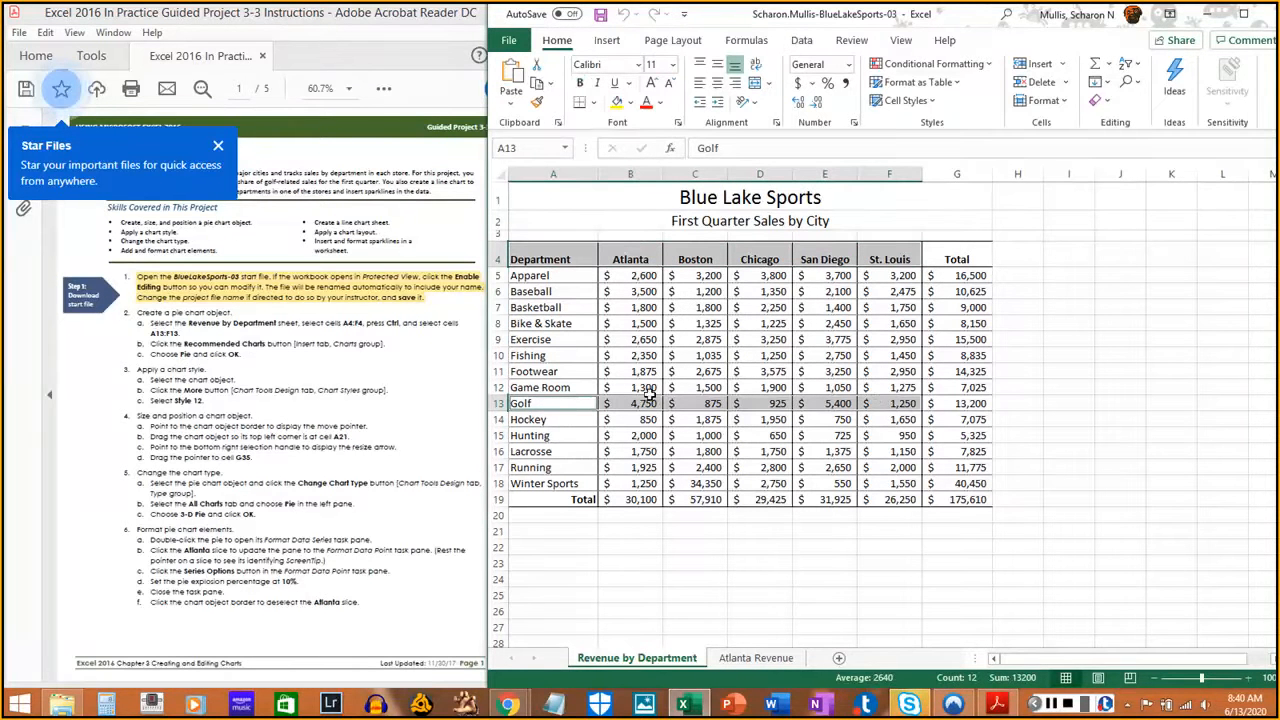
- Highlight instruction 2a about selecting the chart data in the Acrobat Reader PDF and return to the Excel workbook
{"action": "left_click", "coordinate": [148, 322]}
{"action": "left_click_drag", "start_coordinate": [148, 322], "coordinate": [182, 334]}
{"action": "left_click", "coordinate": [982, 26]}
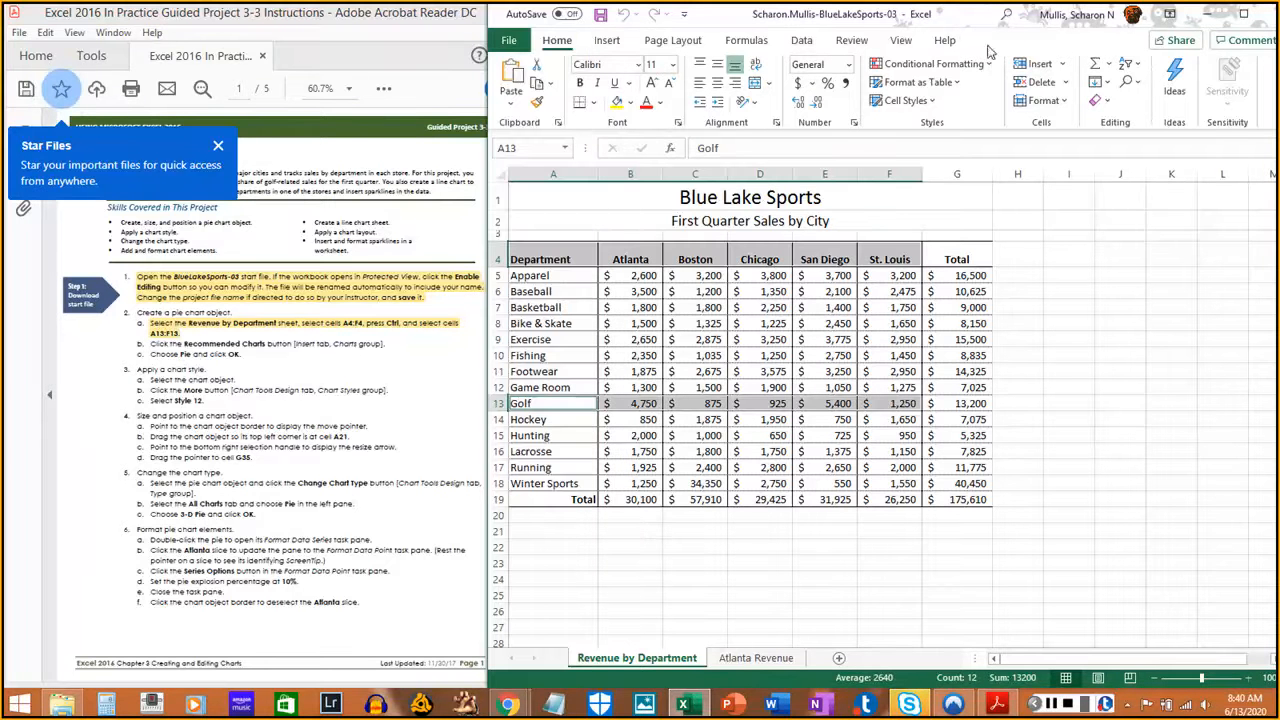
- Insert a Pie chart of the selected golf data from the recommended charts, highlighting instruction 2b in the Acrobat Reader PDF along the way
{"action": "left_click", "coordinate": [1053, 705]}
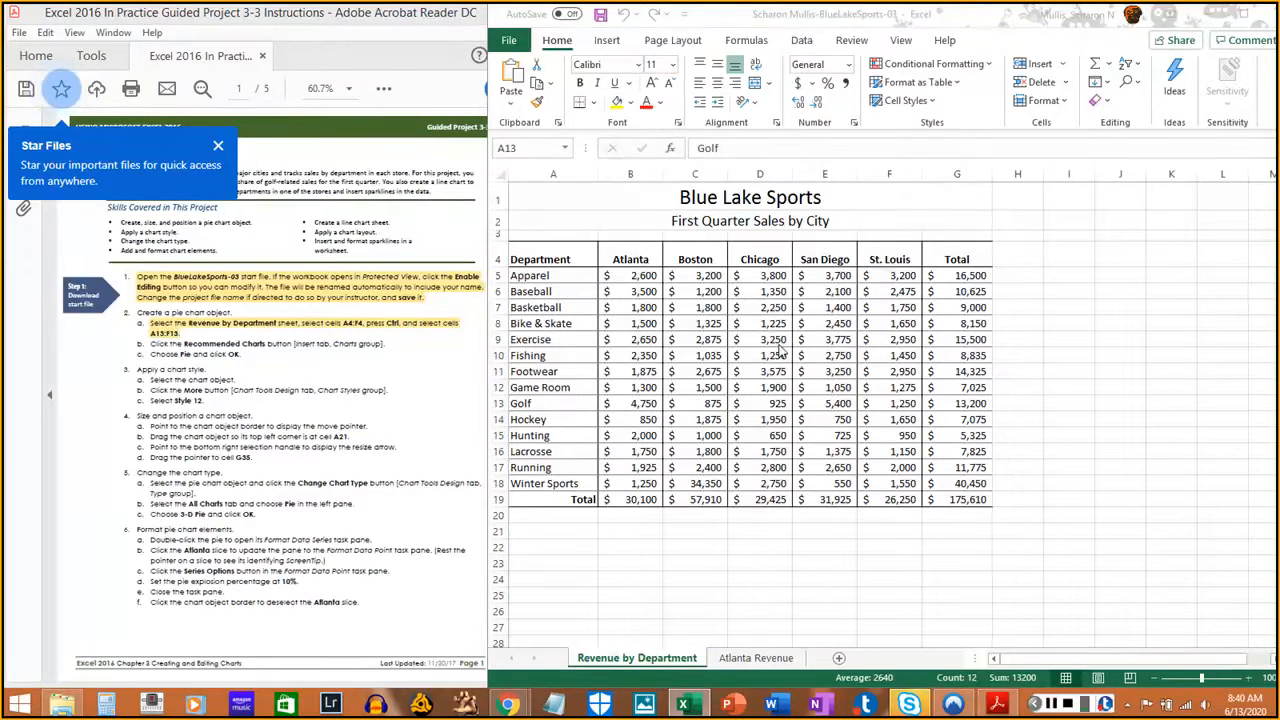
{"action": "left_click", "coordinate": [619, 48]}
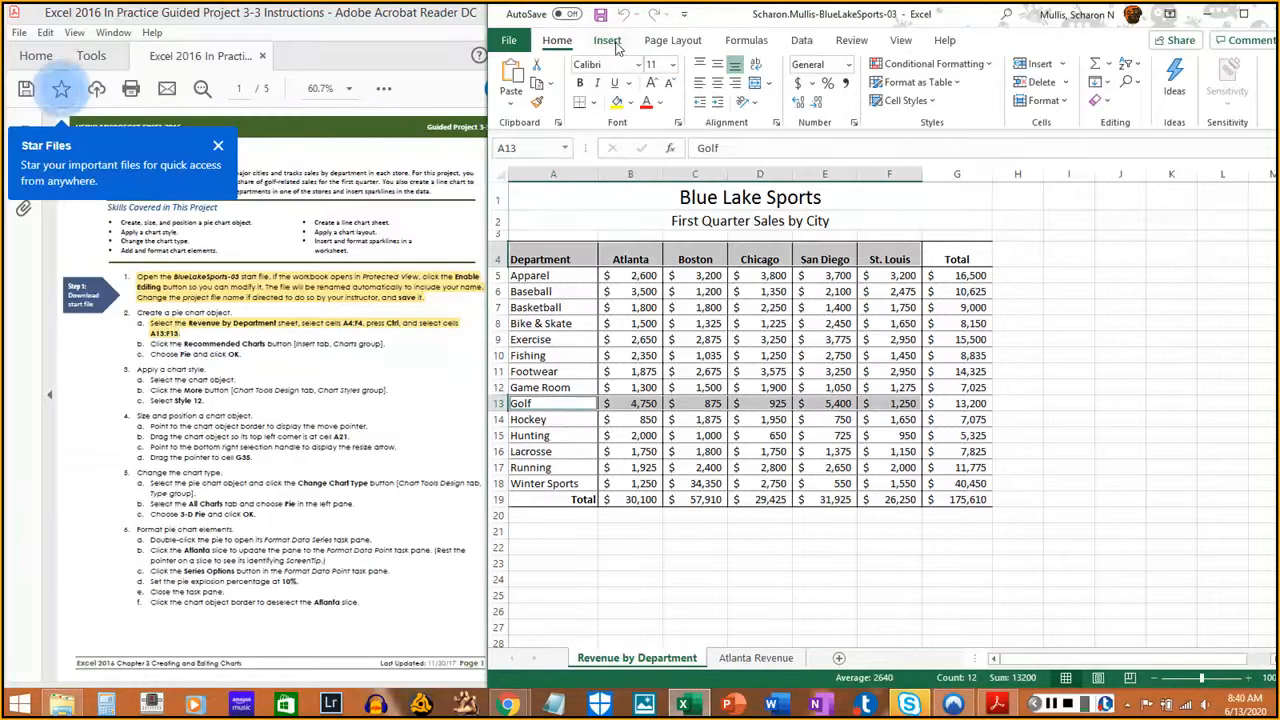
{"action": "left_click", "coordinate": [612, 44]}
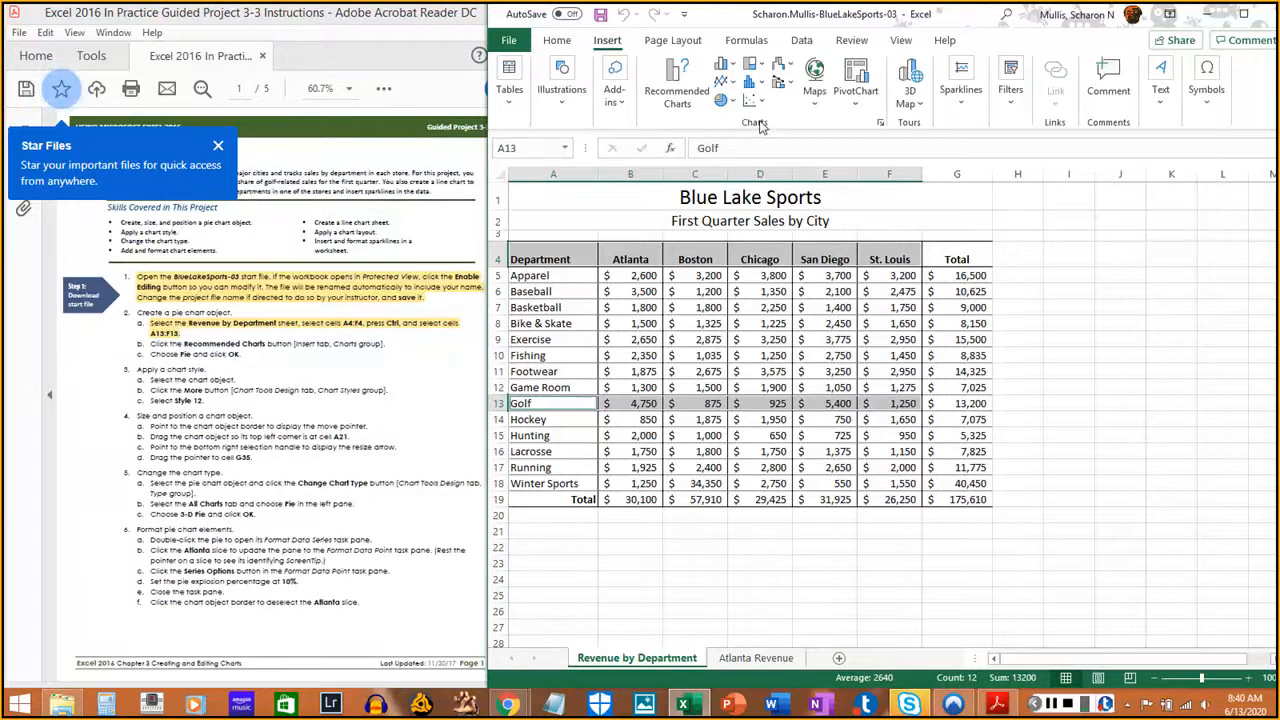
{"action": "left_click", "coordinate": [678, 98]}
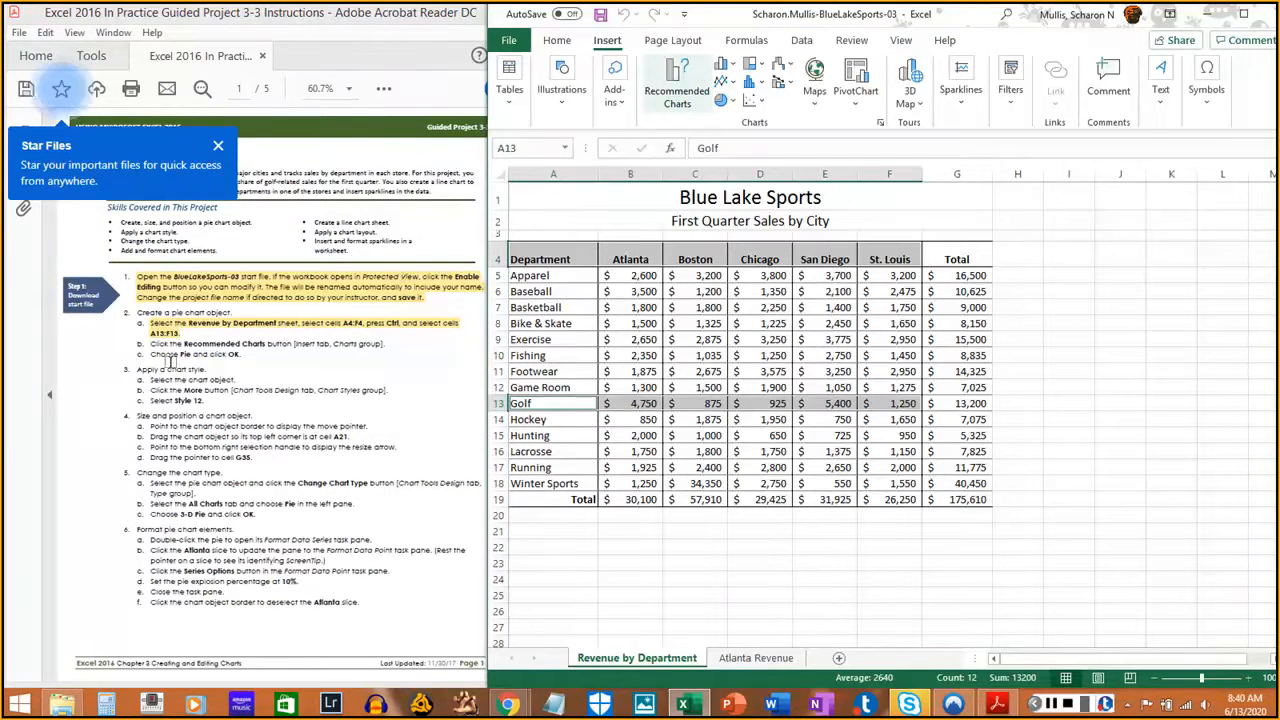
{"action": "left_click_drag", "start_coordinate": [150, 343], "coordinate": [384, 345]}
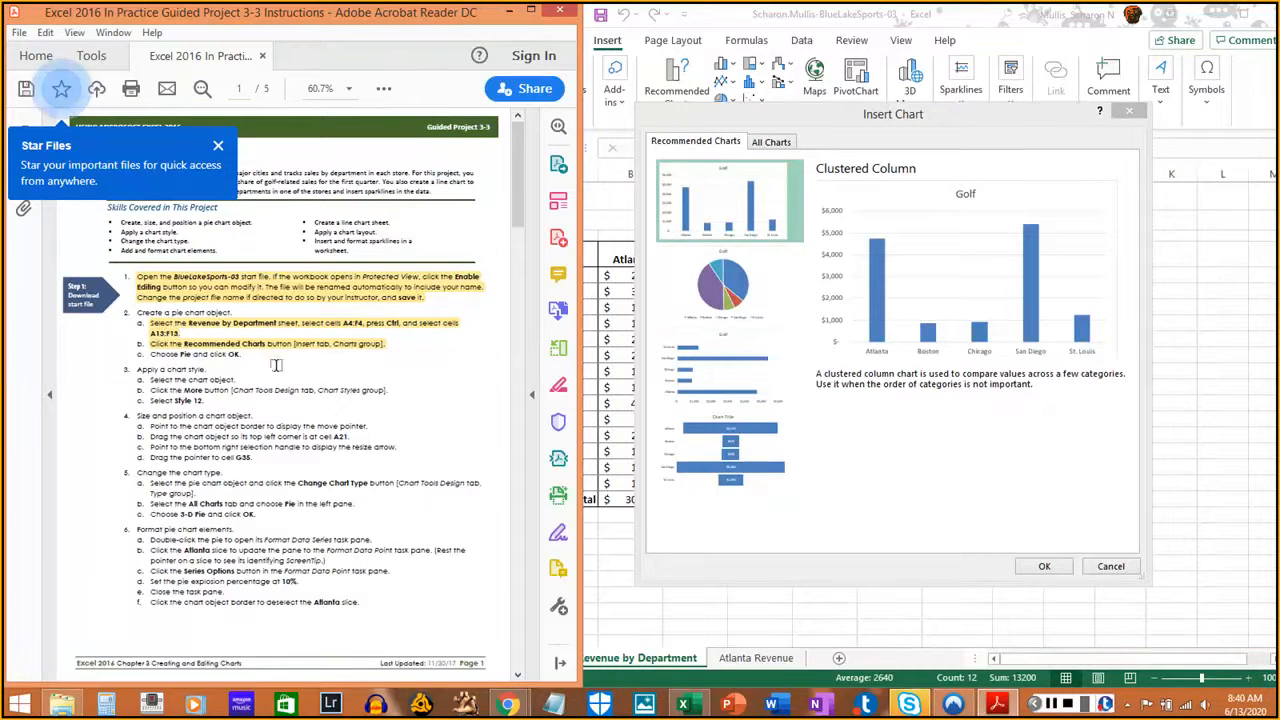
{"action": "left_click", "coordinate": [906, 114]}
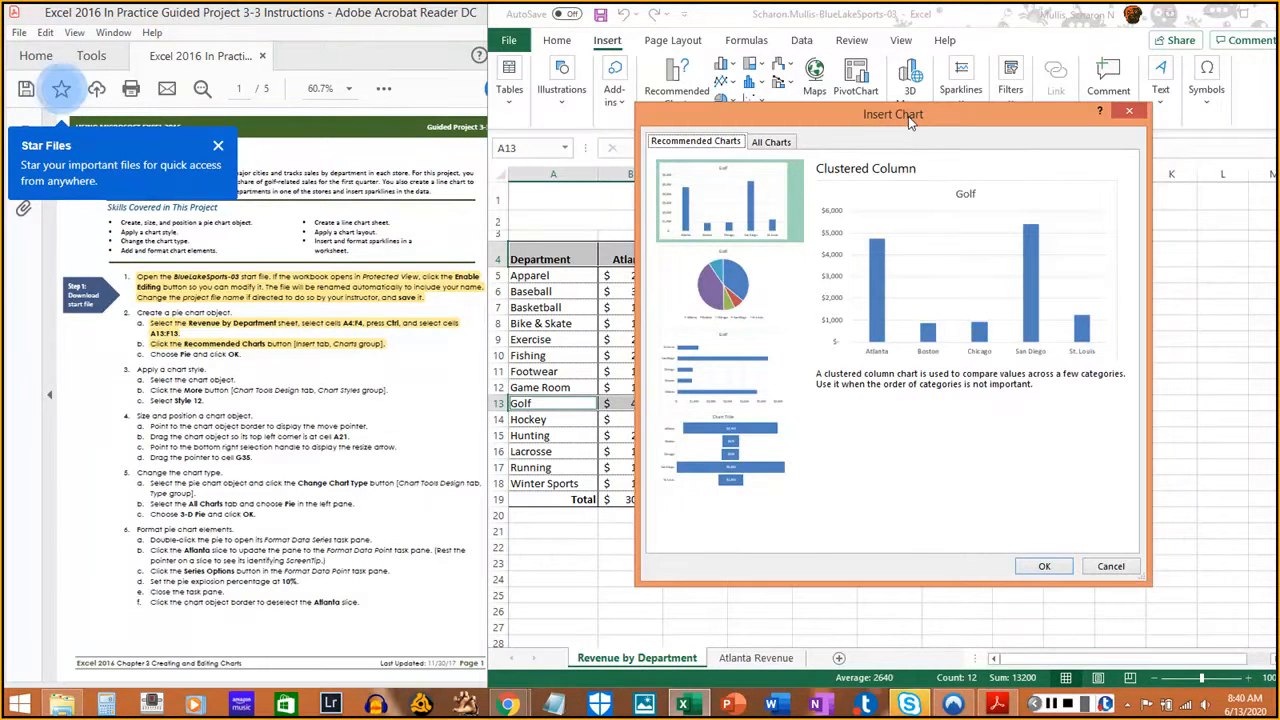
{"action": "left_click", "coordinate": [735, 264]}
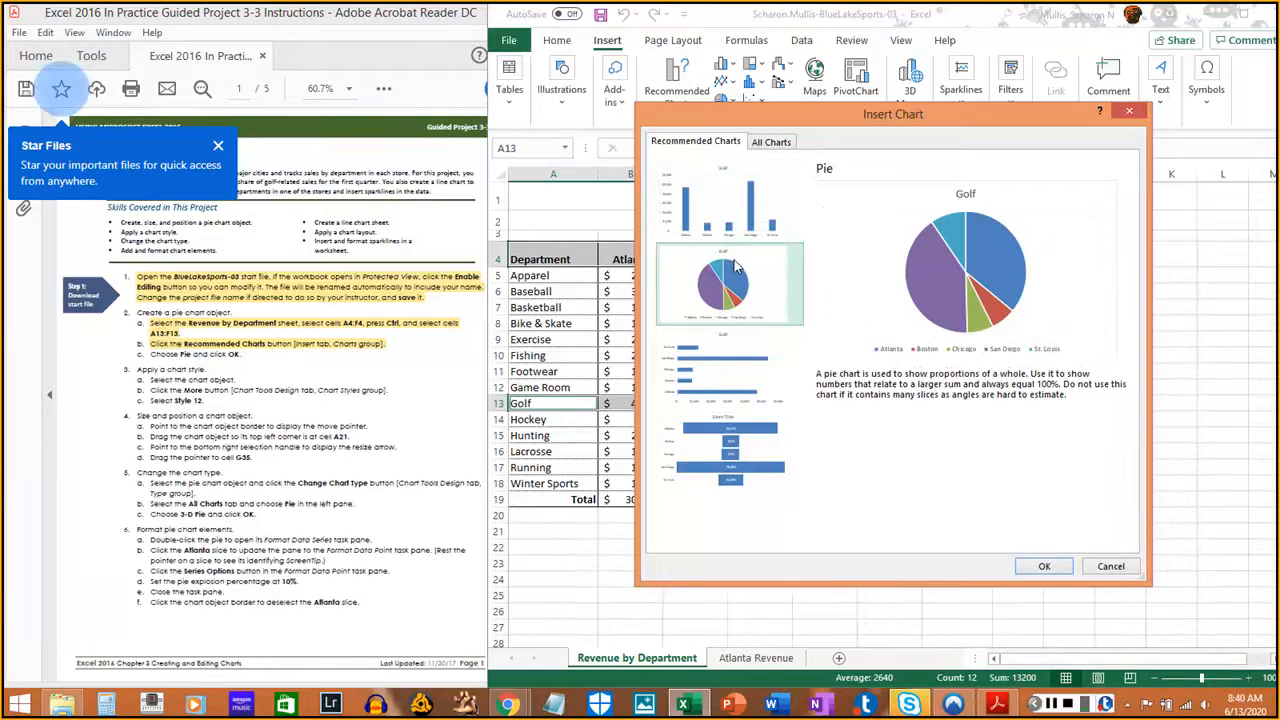
{"action": "left_click", "coordinate": [1044, 568]}
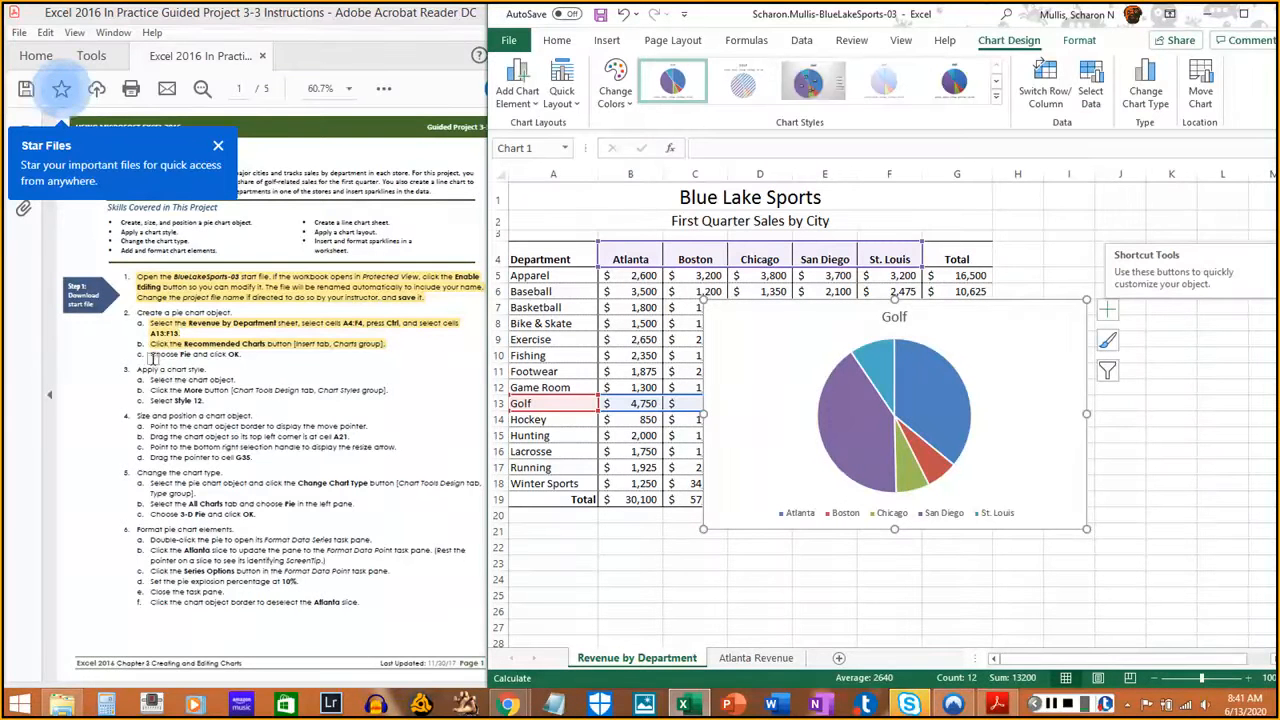
- Highlight instructions 2c and 3a in the Acrobat Reader PDF, selecting the pie chart in Excel in between
{"action": "left_click_drag", "start_coordinate": [151, 354], "coordinate": [252, 354]}
{"action": "left_click", "coordinate": [1051, 705]}
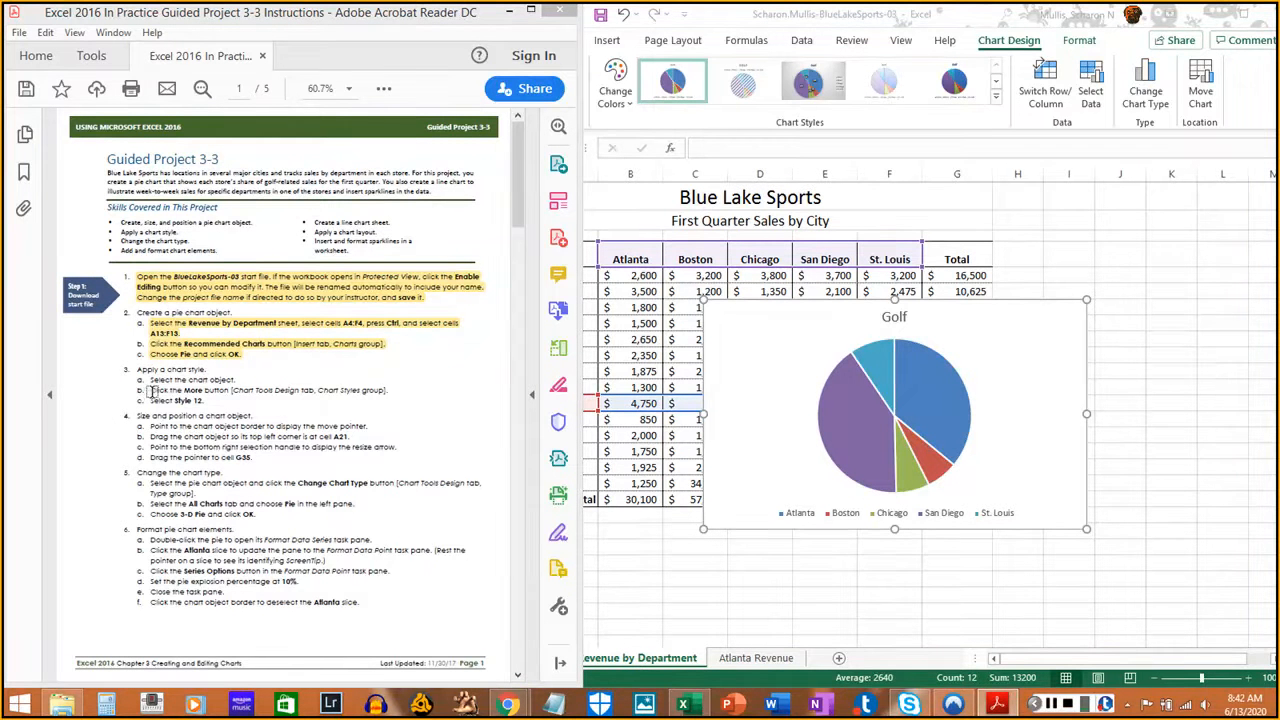
{"action": "left_click", "coordinate": [970, 306]}
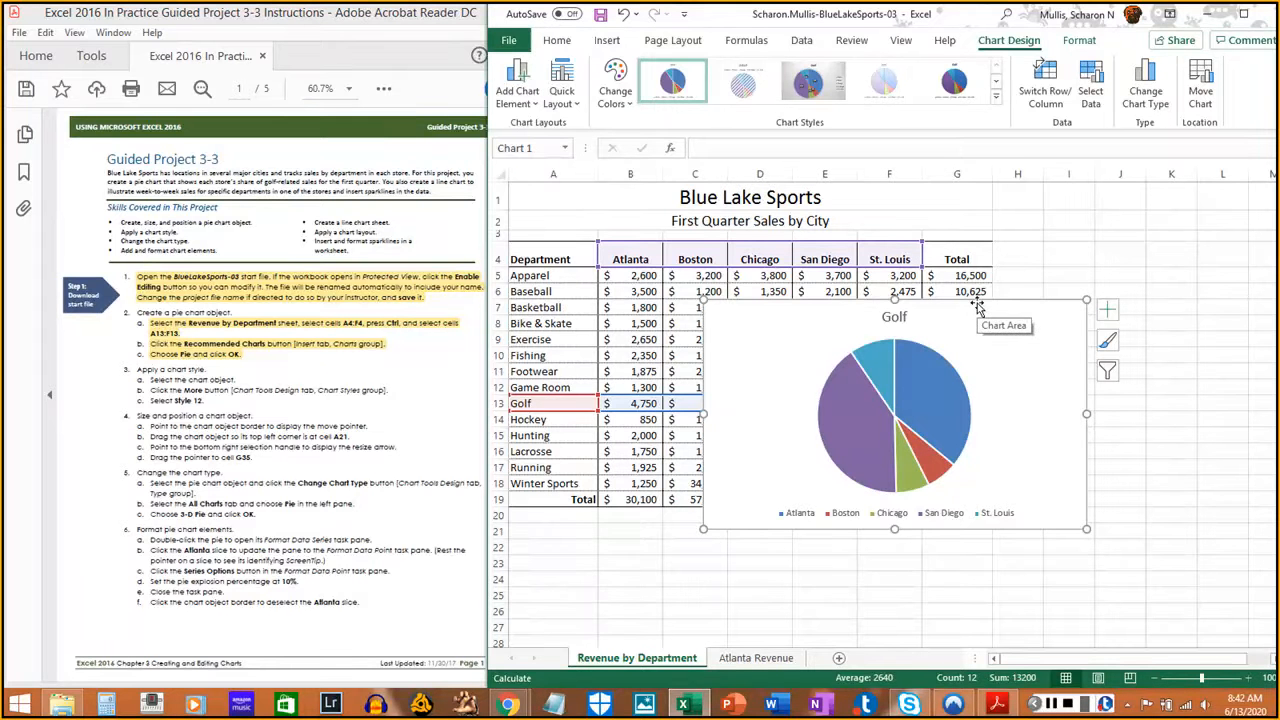
{"action": "left_click", "coordinate": [147, 383]}
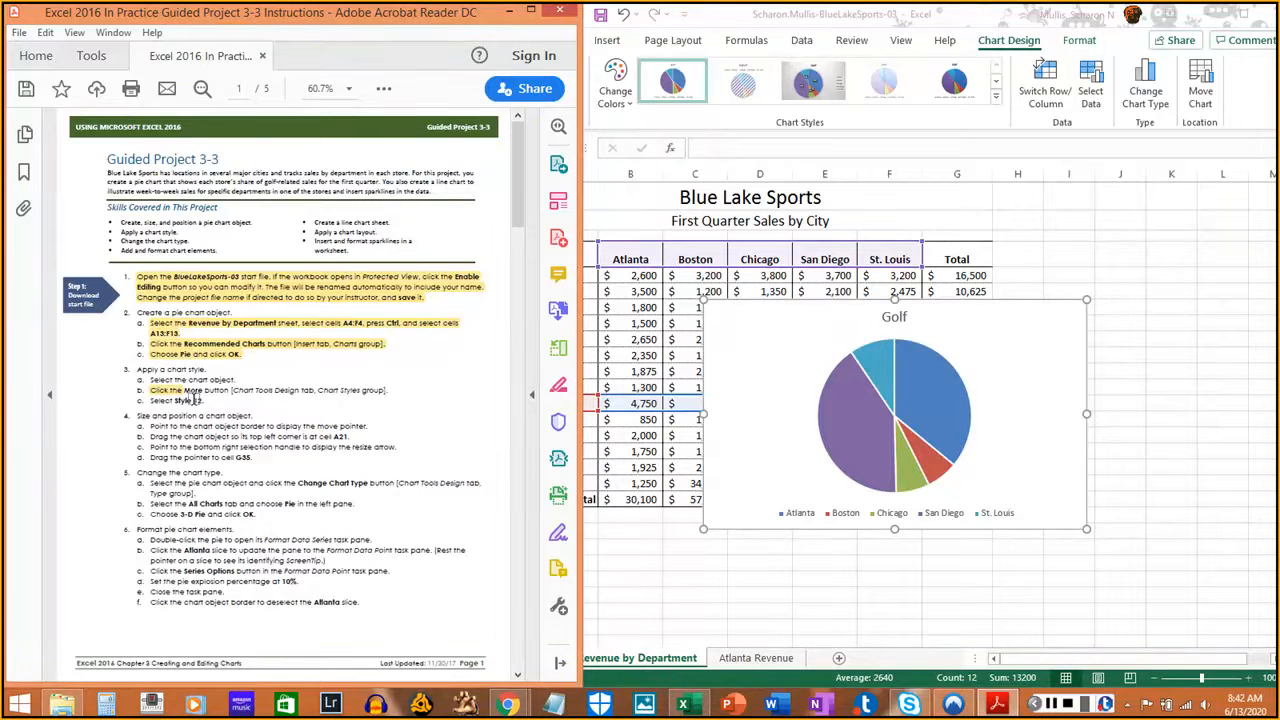
{"action": "left_click_drag", "start_coordinate": [150, 380], "coordinate": [226, 381]}
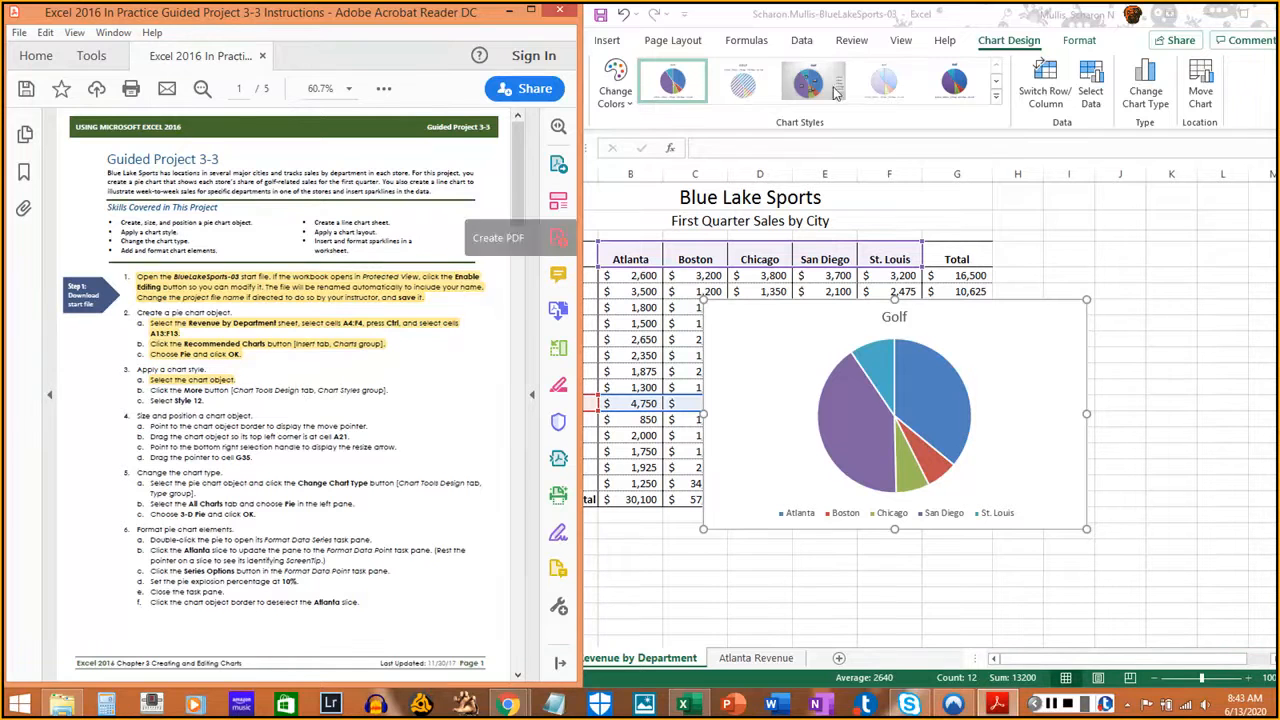
- Return to Excel and apply chart Style 12 to the Golf pie chart
{"action": "left_click", "coordinate": [990, 307]}
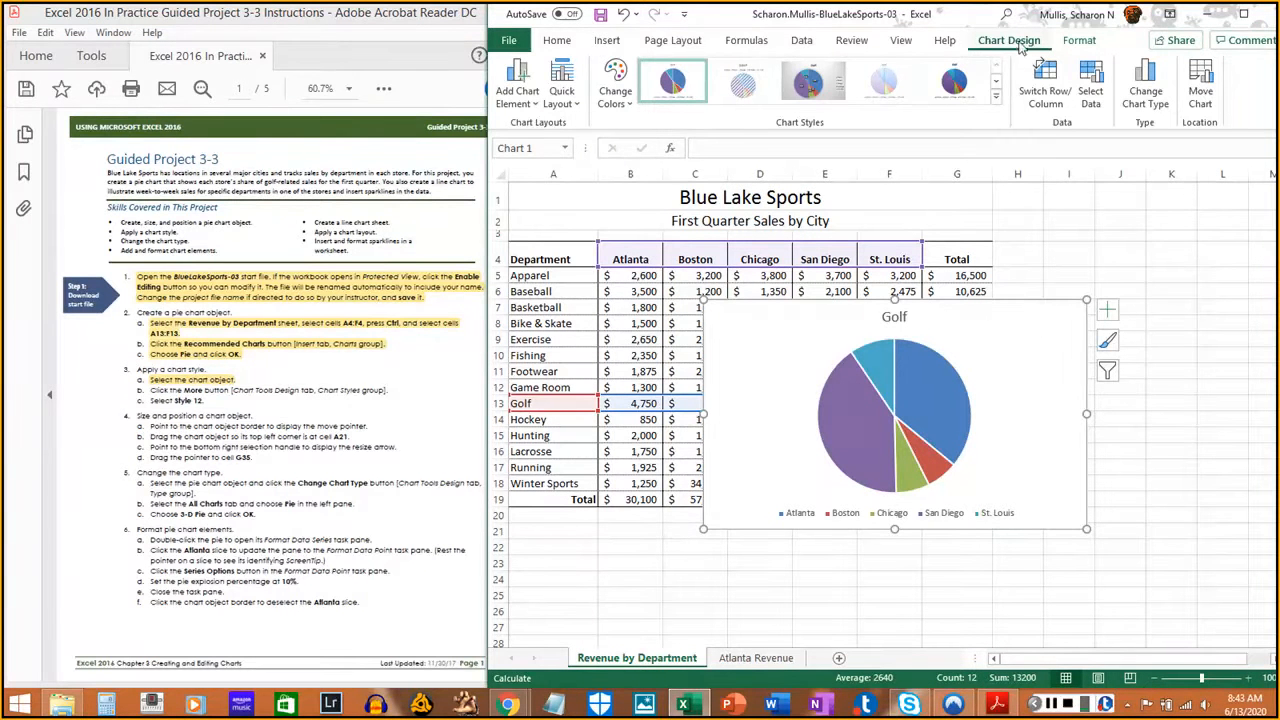
{"action": "left_click", "coordinate": [1057, 233]}
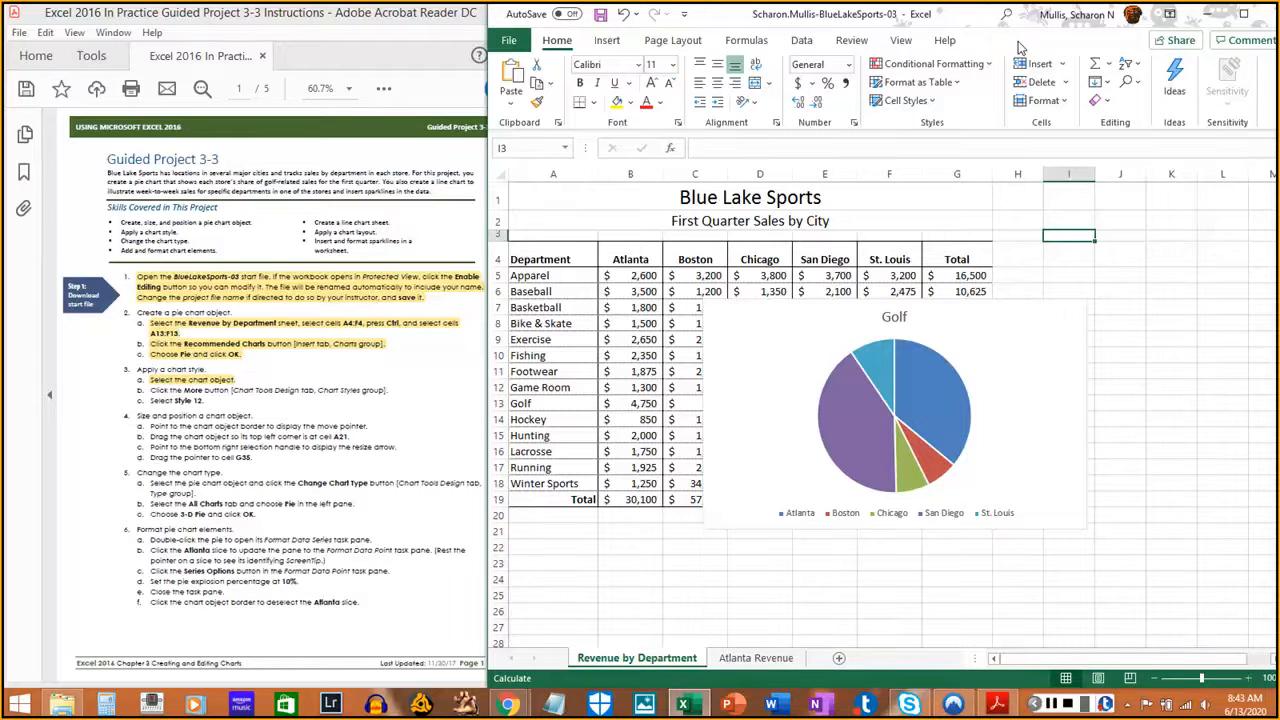
{"action": "left_click", "coordinate": [1018, 302]}
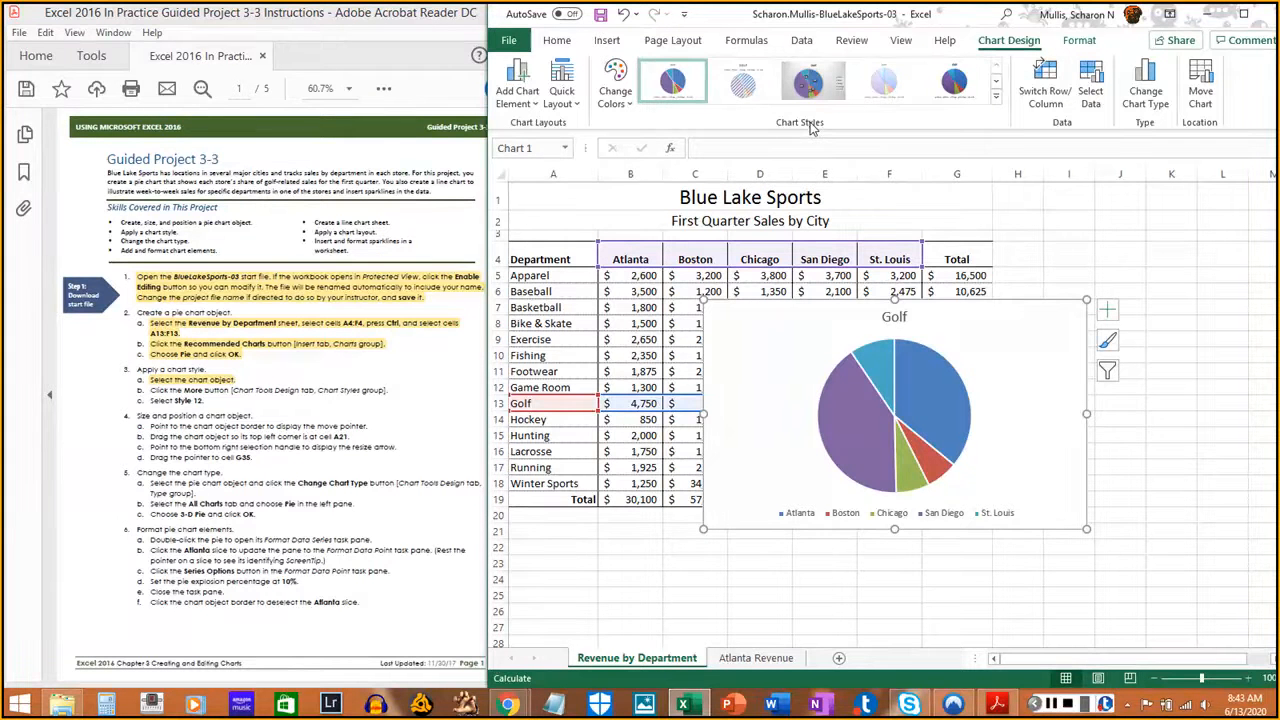
{"action": "left_click", "coordinate": [996, 98]}
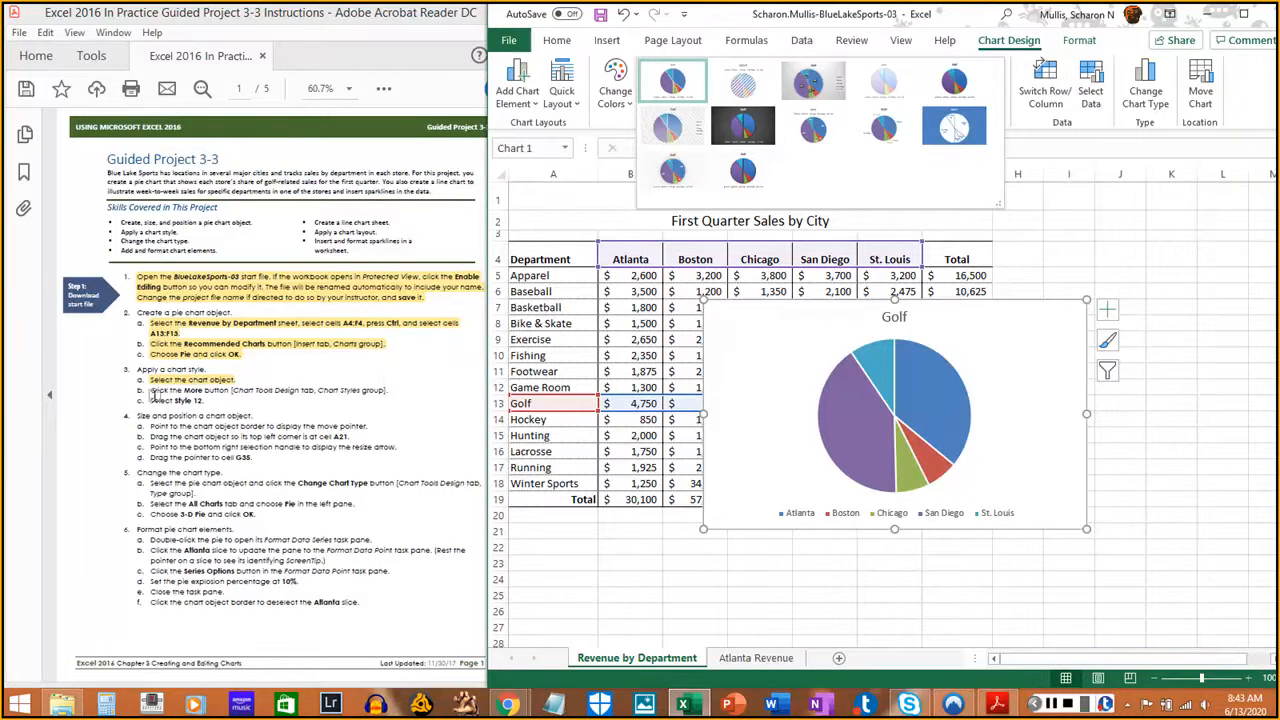
{"action": "left_click", "coordinate": [741, 172]}
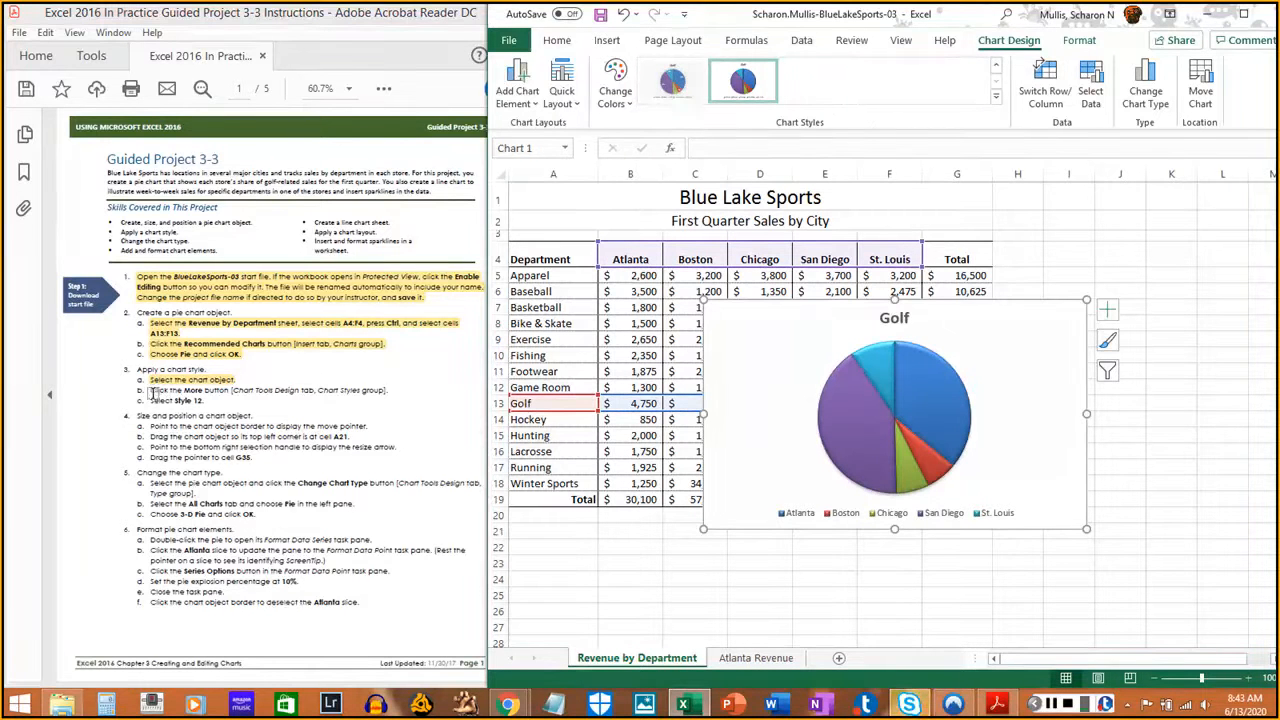
- Highlight instructions 3b and 3c in the Acrobat Reader PDF, then switch to Excel and save the workbook
{"action": "left_click_drag", "start_coordinate": [150, 391], "coordinate": [393, 390]}
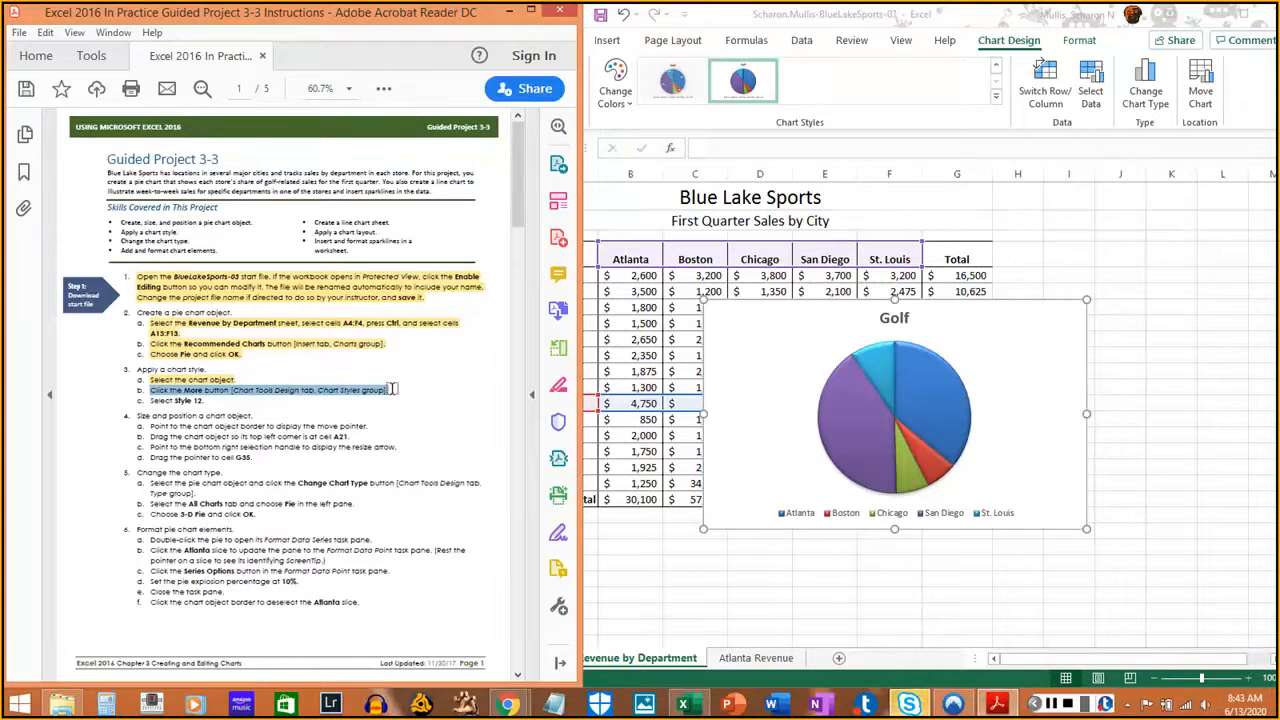
{"action": "left_click_drag", "start_coordinate": [150, 401], "coordinate": [205, 402]}
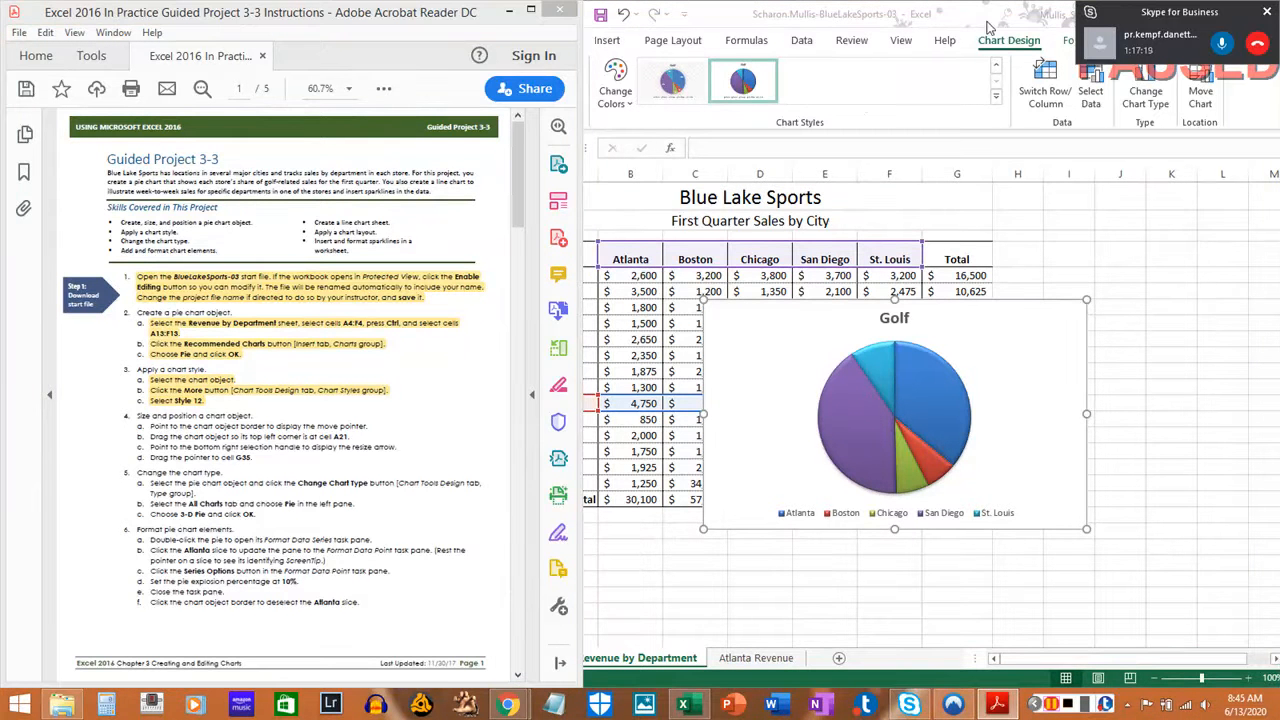
{"action": "left_click", "coordinate": [988, 28]}
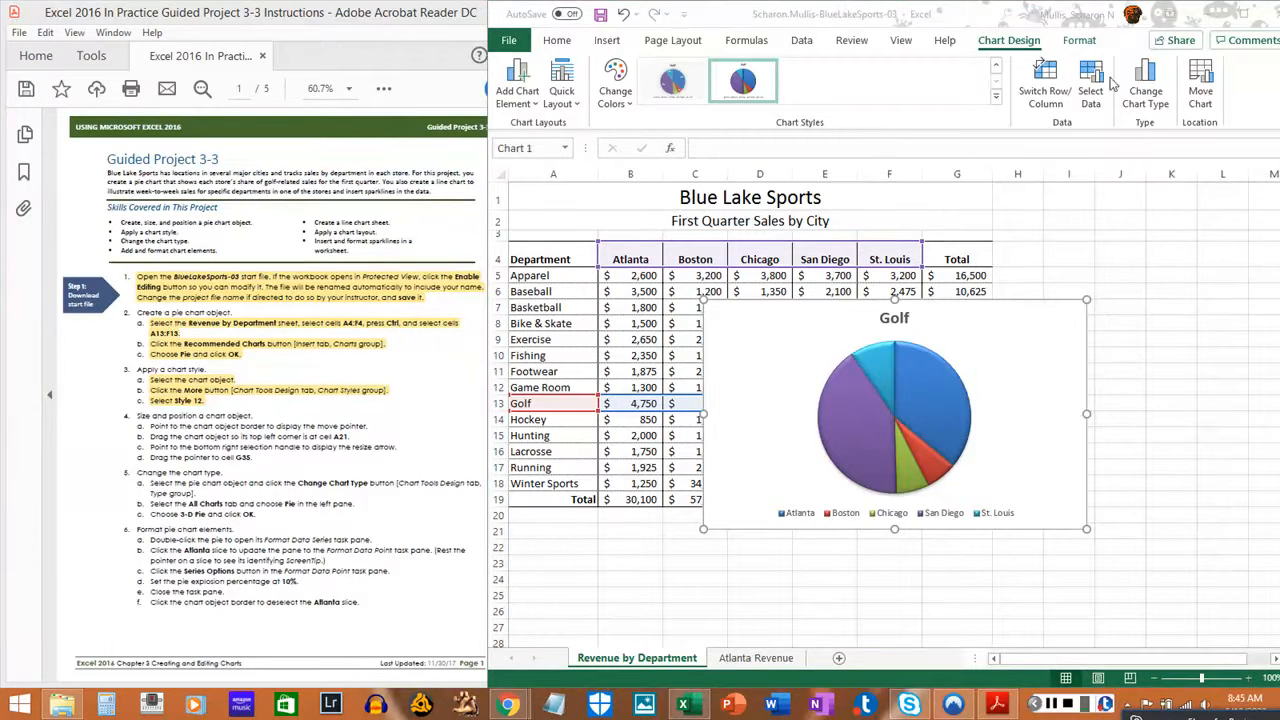
{"action": "left_click", "coordinate": [1253, 103]}
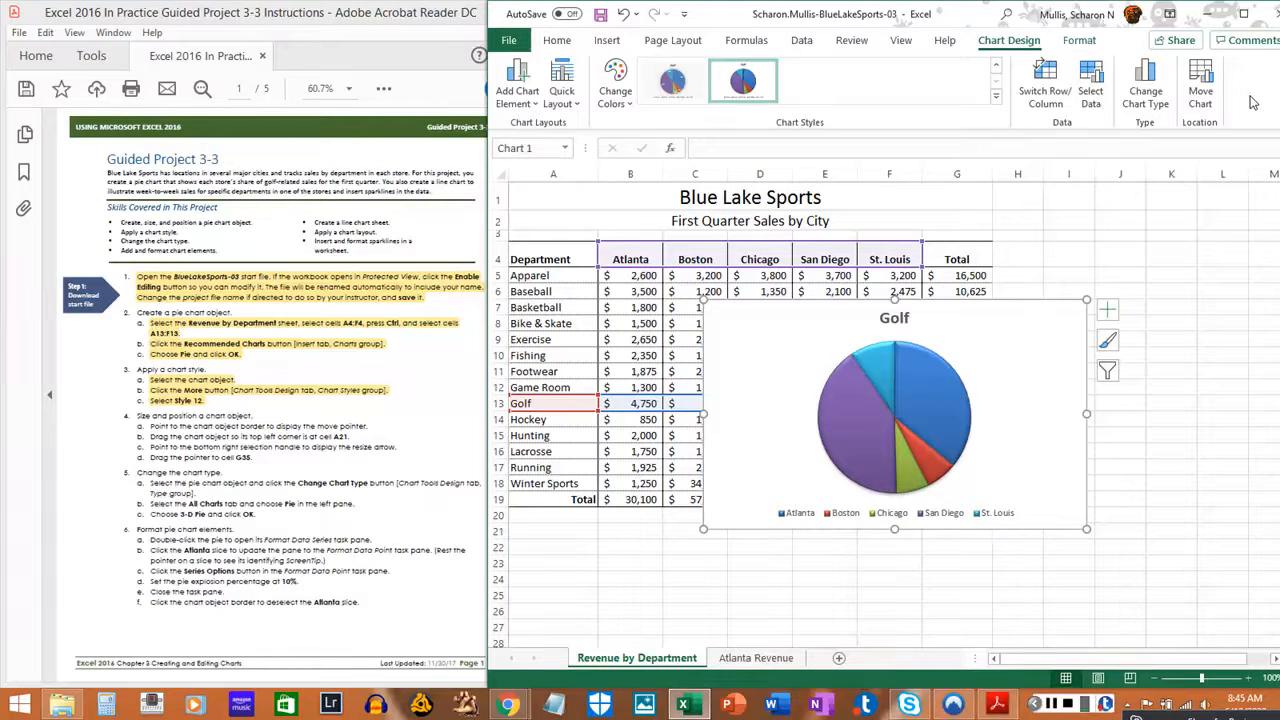
{"action": "key", "text": "ctrl+s"}
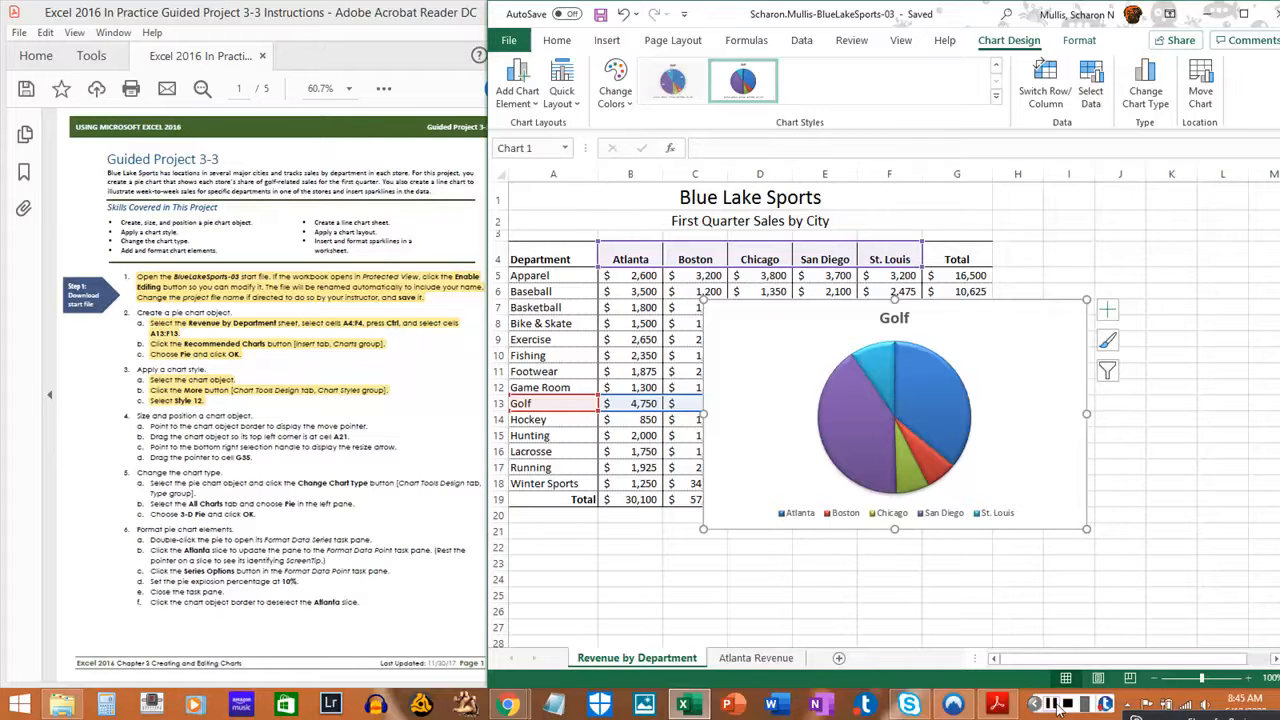
- Move the Golf pie chart so that its top-left corner sits at cell A21
{"action": "left_click", "coordinate": [1052, 704]}
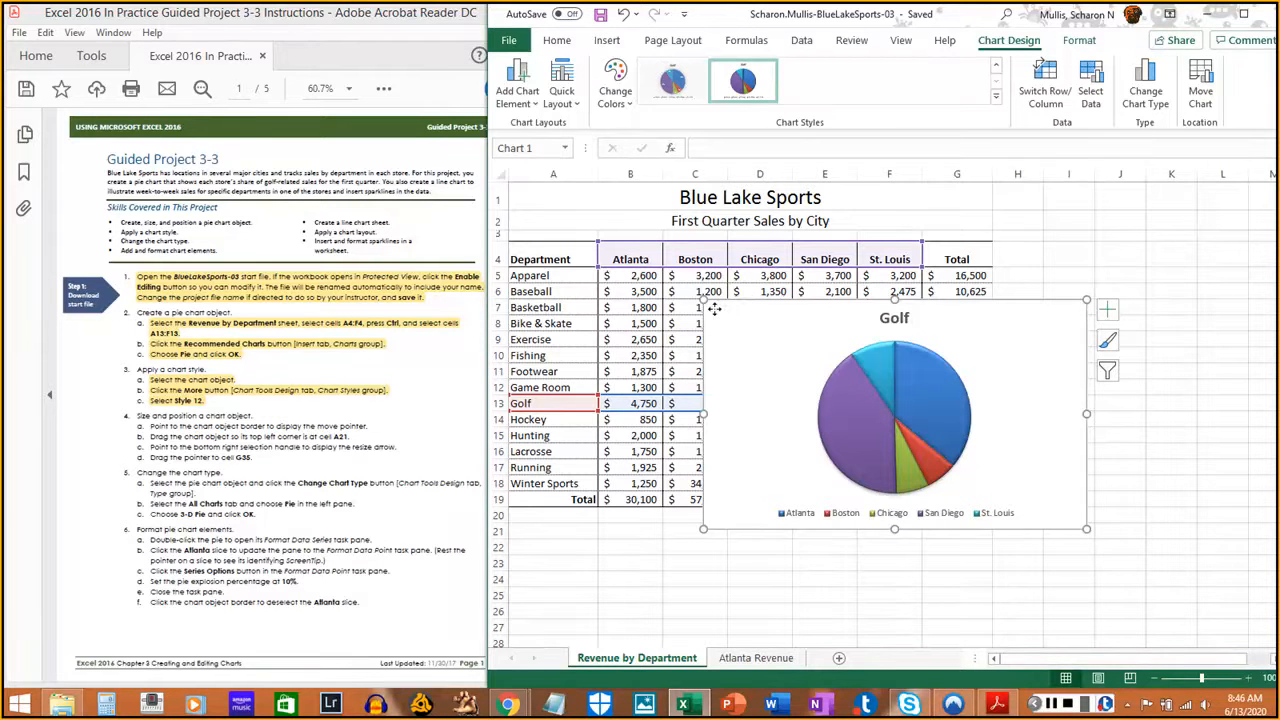
{"action": "left_click_drag", "start_coordinate": [715, 310], "coordinate": [527, 527]}
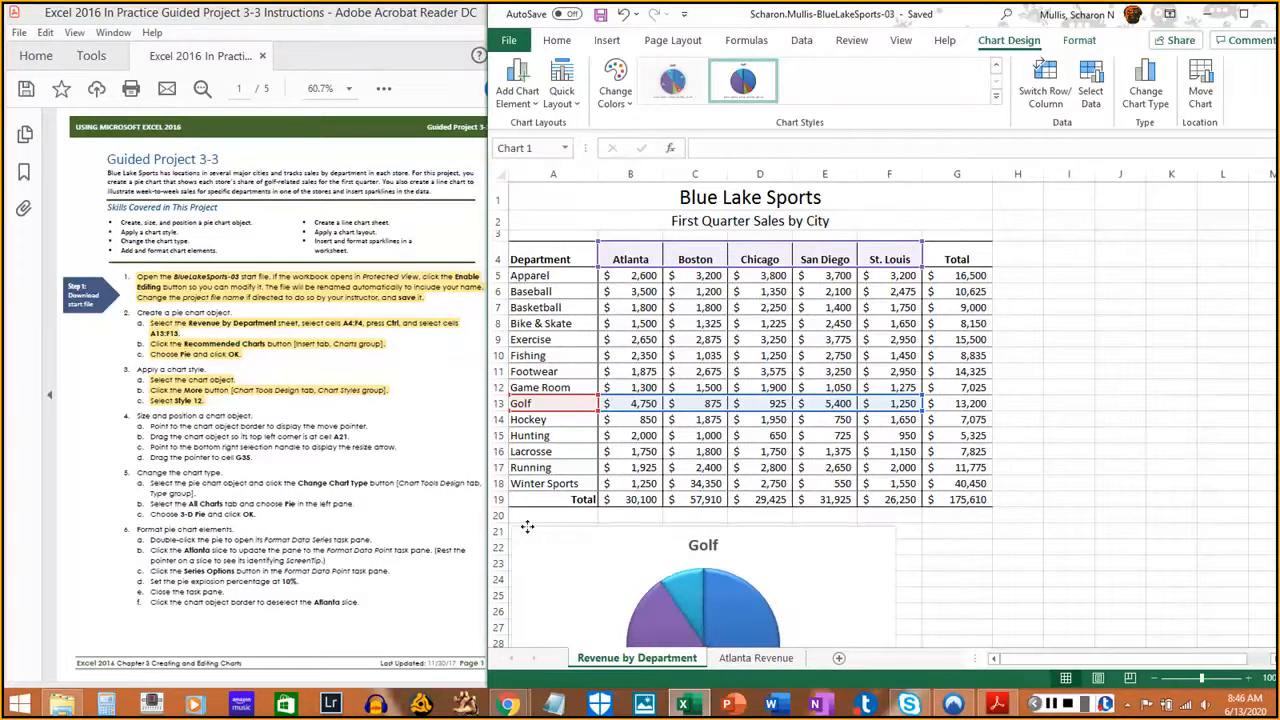
{"action": "left_click_drag", "start_coordinate": [527, 527], "coordinate": [525, 523]}
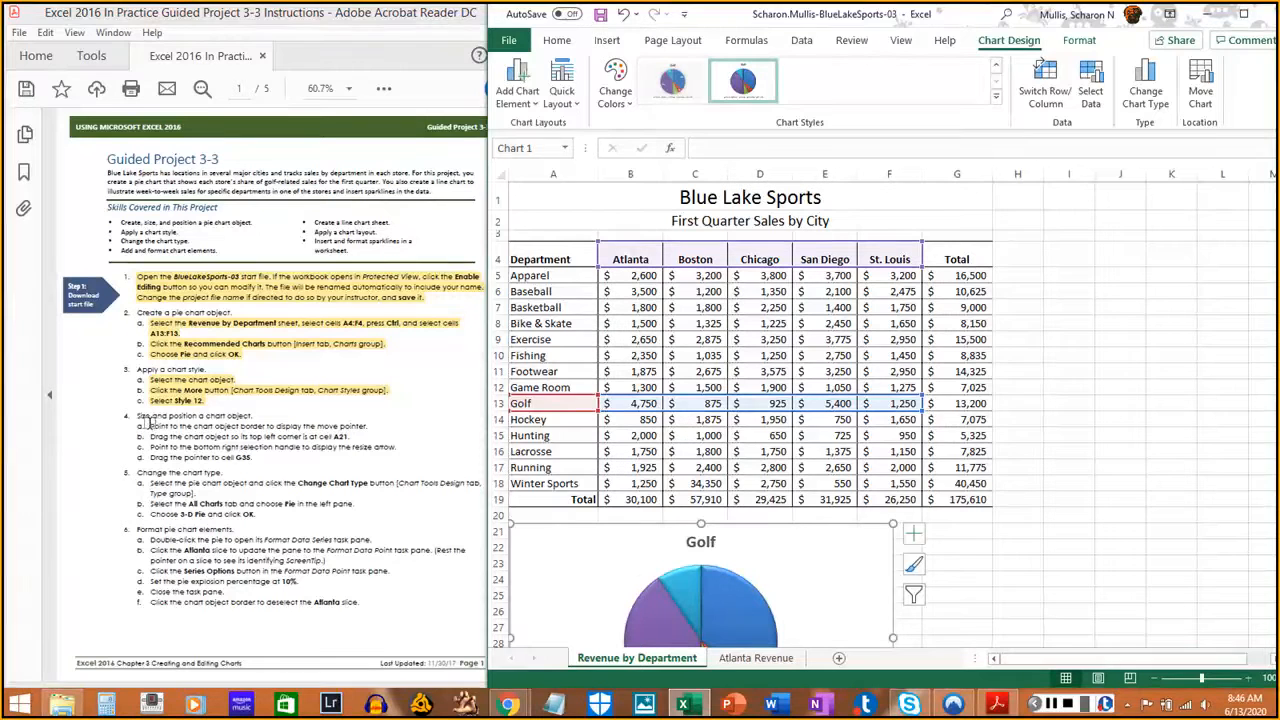
- Highlight instructions 4a and 4b about moving the chart object in the Acrobat Reader PDF
{"action": "left_click_drag", "start_coordinate": [145, 424], "coordinate": [365, 424]}
{"action": "left_click", "coordinate": [203, 436]}
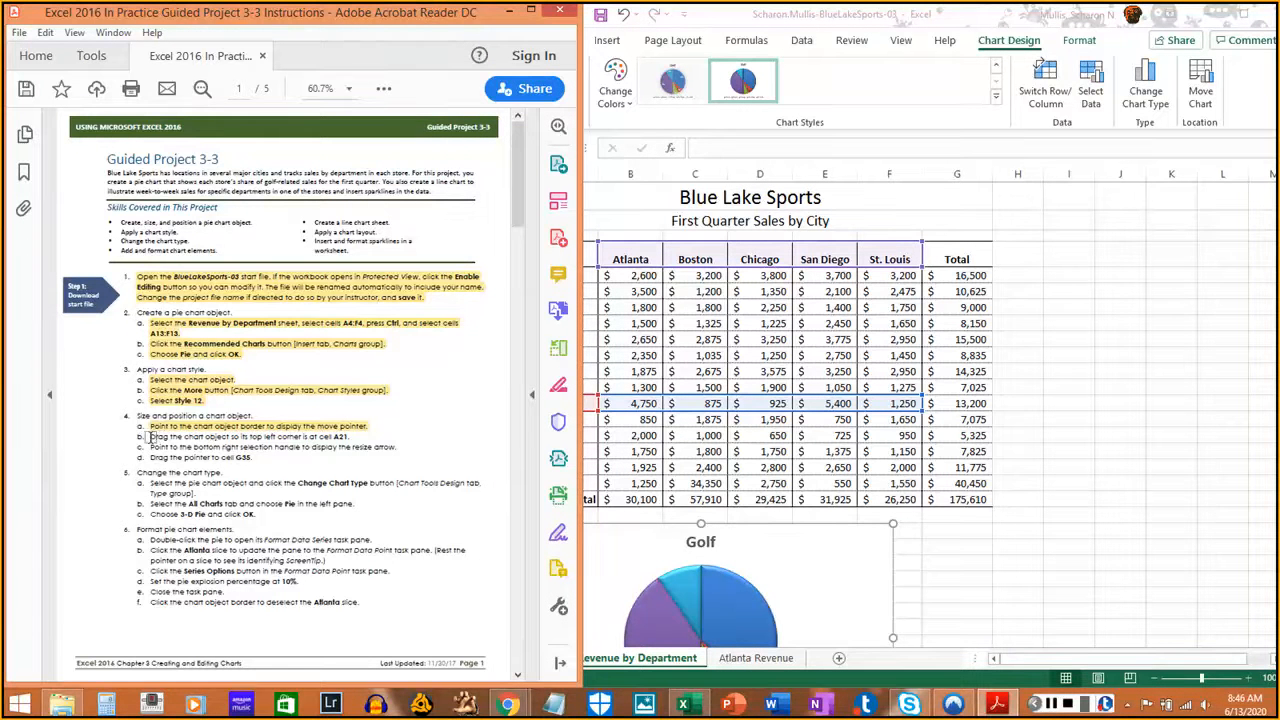
{"action": "left_click_drag", "start_coordinate": [149, 437], "coordinate": [350, 436]}
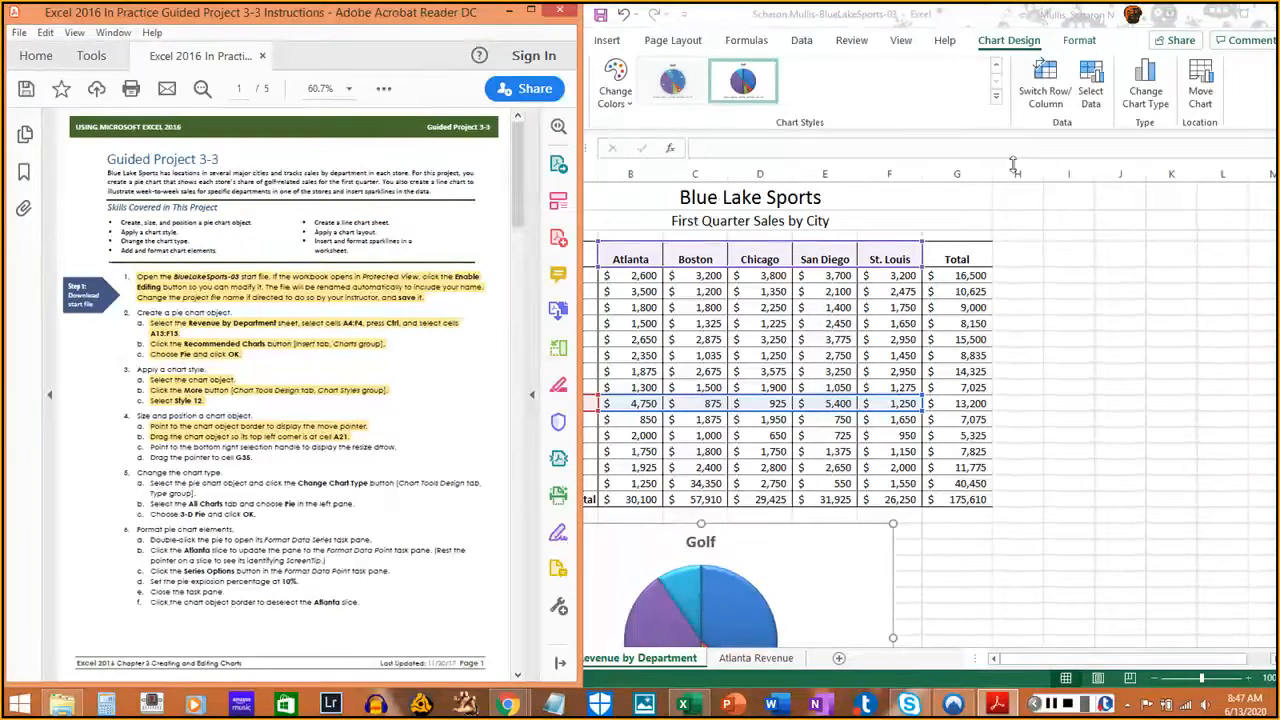
- Return to Excel and resize the Golf pie chart so that its bottom-right corner reaches cell G35
{"action": "left_click", "coordinate": [1267, 95]}
{"action": "scroll", "coordinate": [1020, 355], "scroll_direction": "down", "scroll_amount": 5}
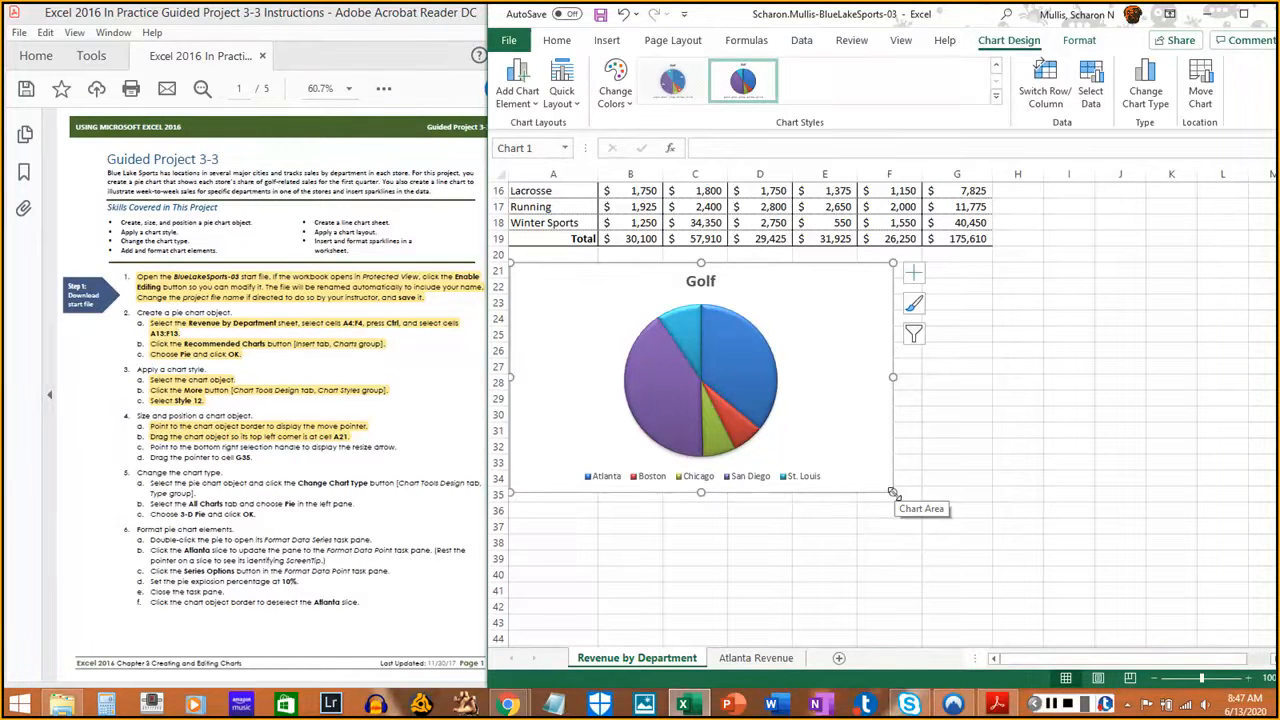
{"action": "left_click_drag", "start_coordinate": [893, 492], "coordinate": [992, 502]}
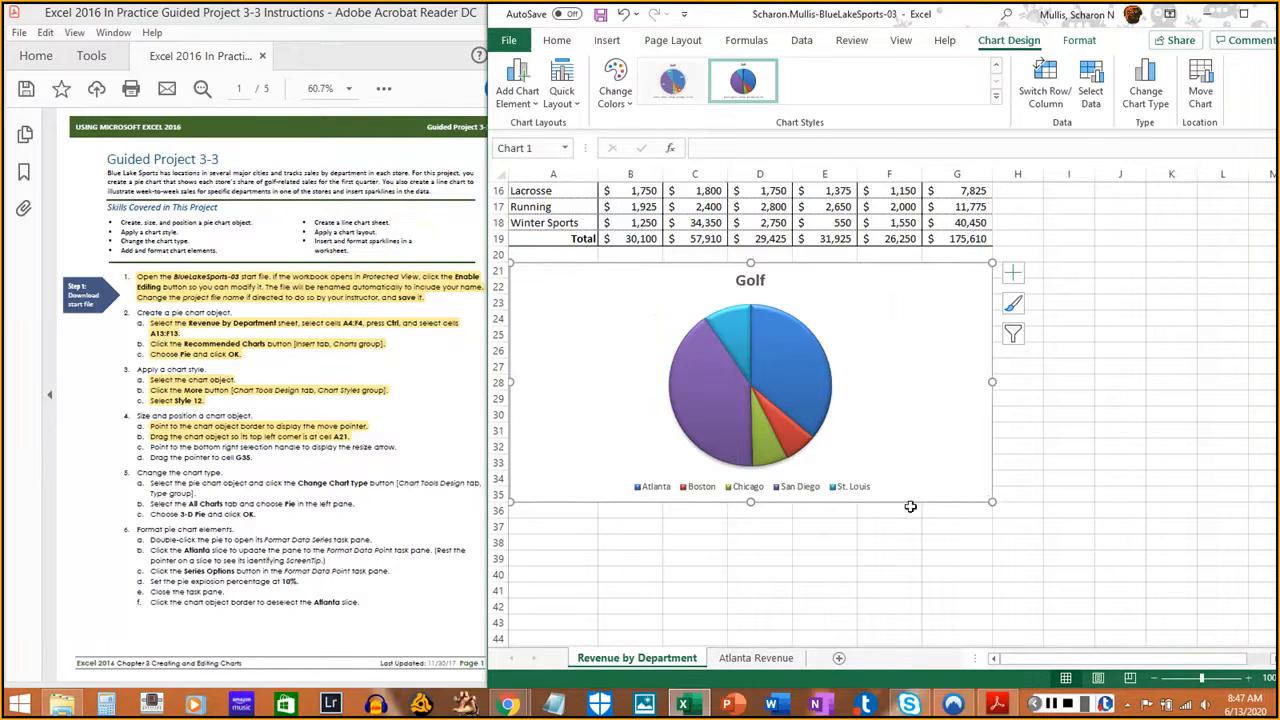
- Highlight instructions 4c and 4d in the Acrobat Reader PDF, then switch back to Excel and save the workbook
{"action": "left_click", "coordinate": [149, 446]}
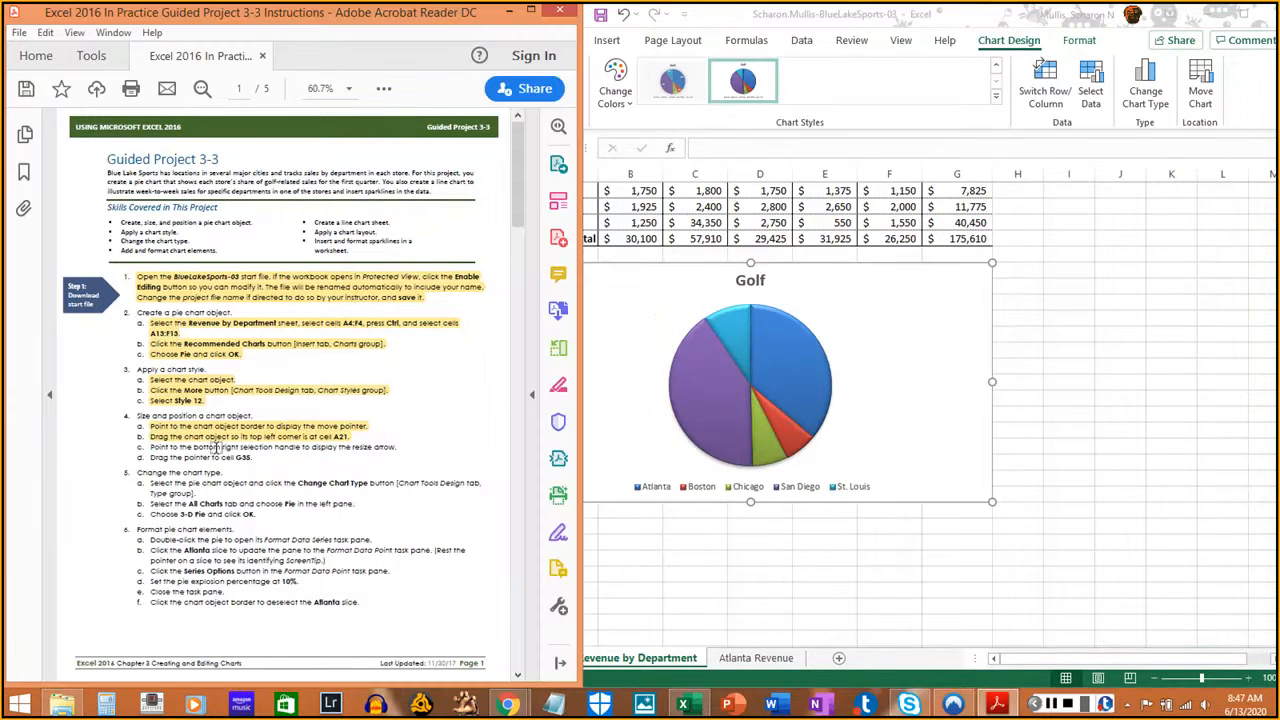
{"action": "left_click_drag", "start_coordinate": [149, 446], "coordinate": [397, 447]}
{"action": "left_click_drag", "start_coordinate": [149, 457], "coordinate": [255, 457]}
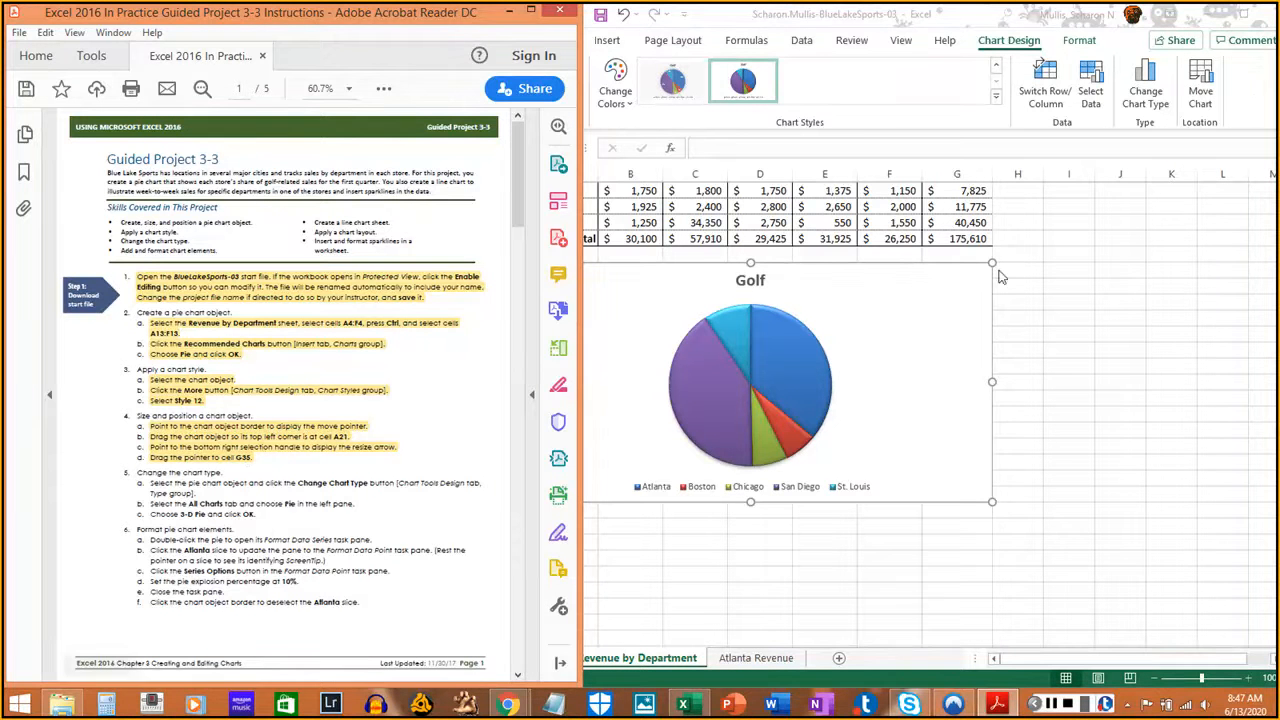
{"action": "left_click", "coordinate": [1258, 97]}
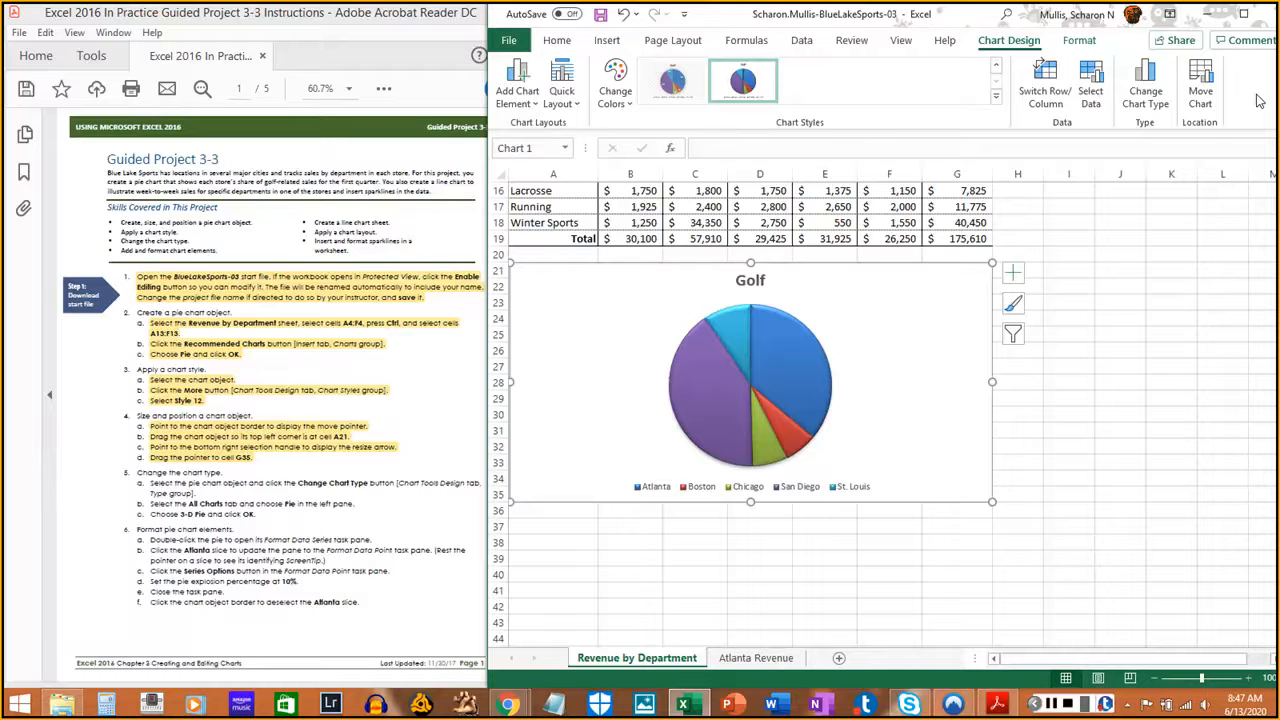
- Check instruction 5a in the Acrobat Reader PDF, then return to Excel and open the Change Chart Type options for the Golf pie chart
{"action": "left_click", "coordinate": [94, 483]}
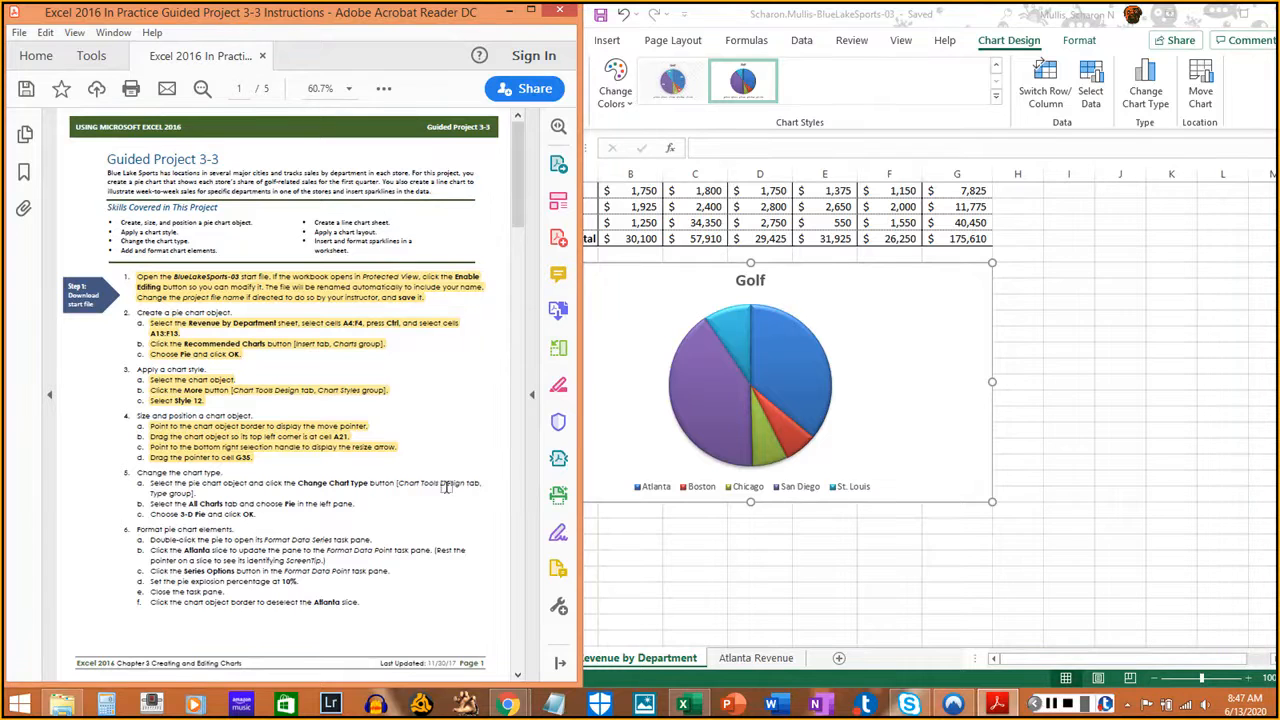
{"action": "left_click", "coordinate": [1027, 44]}
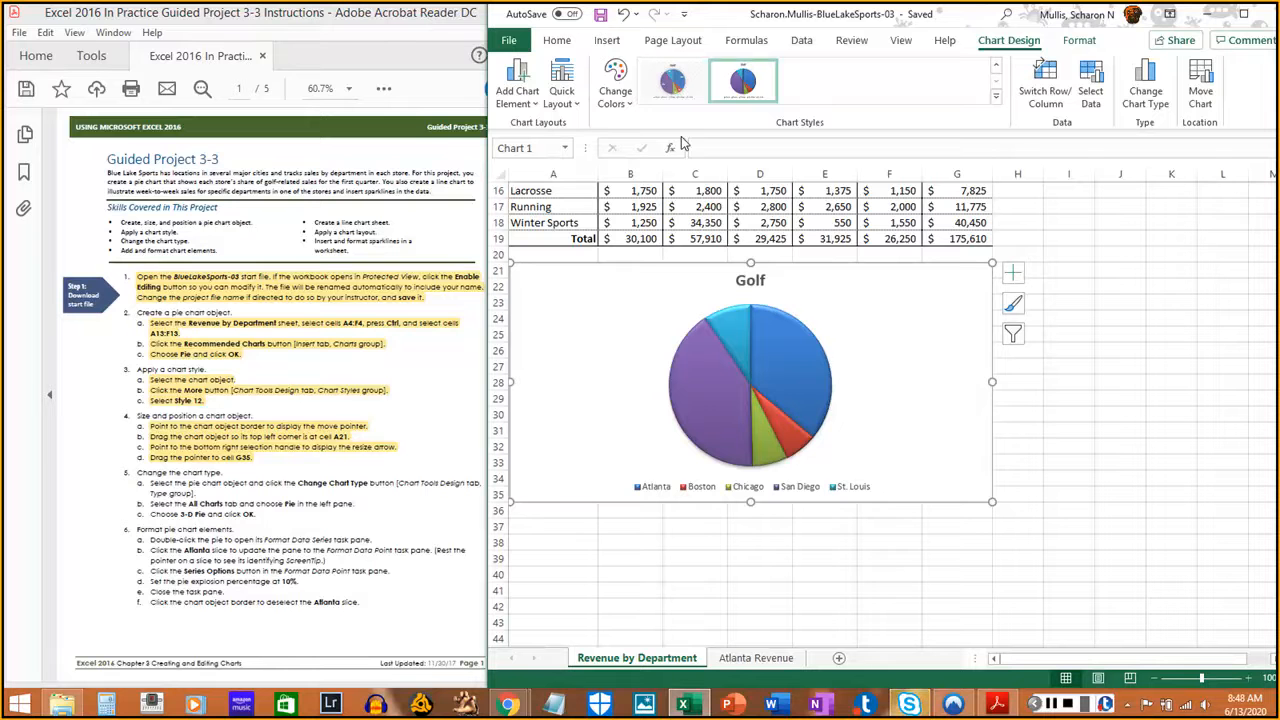
{"action": "left_click", "coordinate": [1160, 90]}
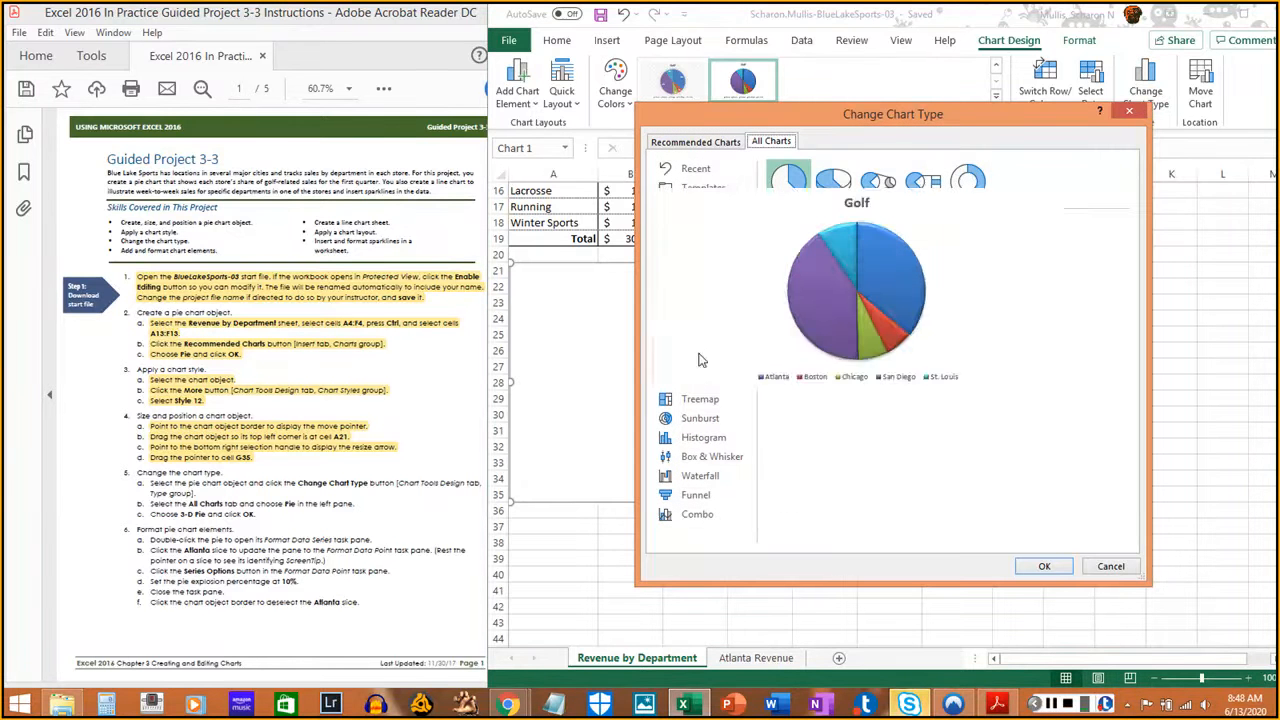
- Switch to the Acrobat Reader PDF and highlight instruction 5a about selecting the pie chart and changing its type
{"action": "left_click", "coordinate": [151, 482]}
{"action": "mouse_move", "coordinate": [148, 483]}
{"action": "left_mouse_down"}
{"action": "mouse_move", "coordinate": [210, 498]}
{"action": "mouse_move", "coordinate": [138, 503]}
{"action": "left_mouse_up"}
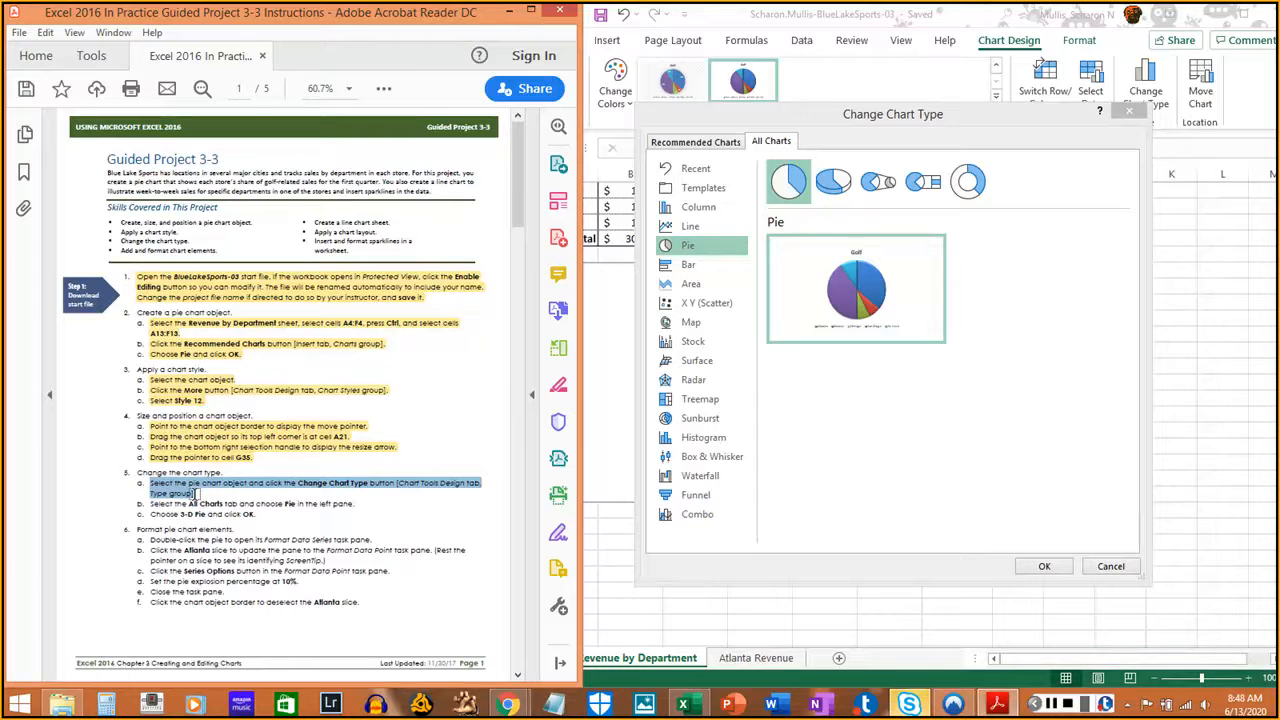
{"action": "left_click", "coordinate": [155, 532]}
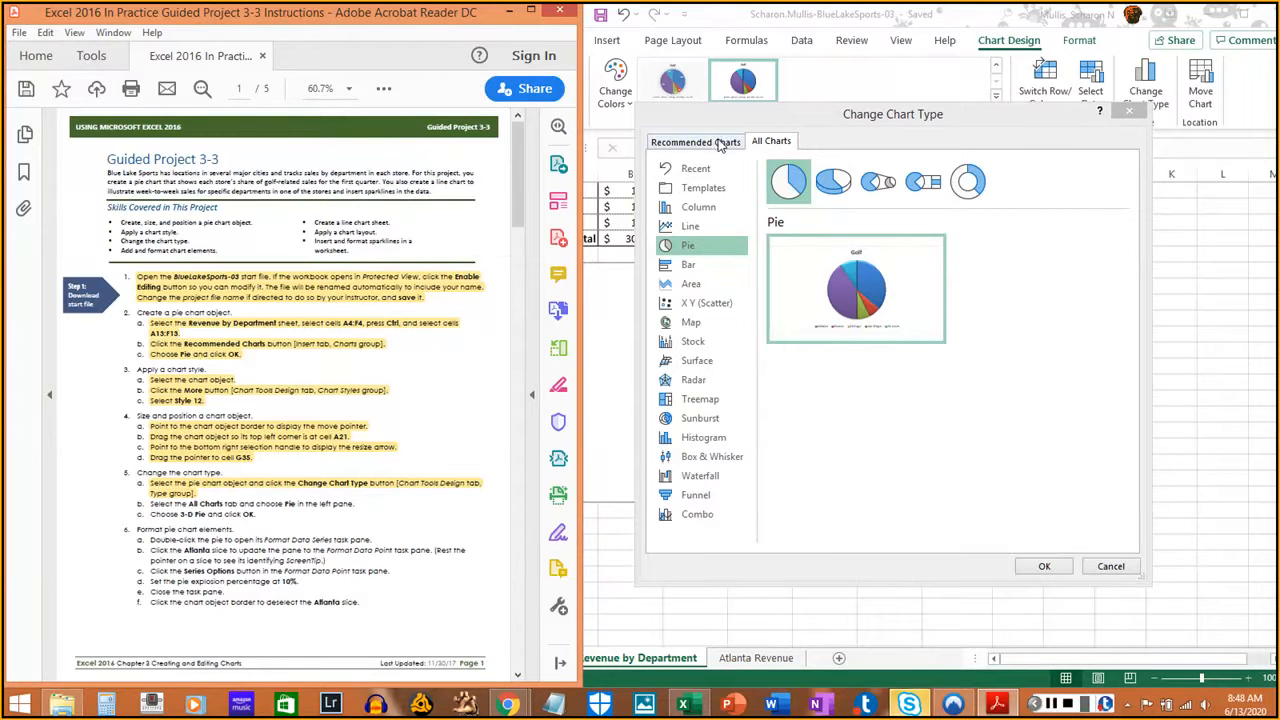
- Return to Excel and choose the Pie category among all chart types, then highlight instruction 5b in the Acrobat Reader PDF
{"action": "left_click", "coordinate": [774, 145]}
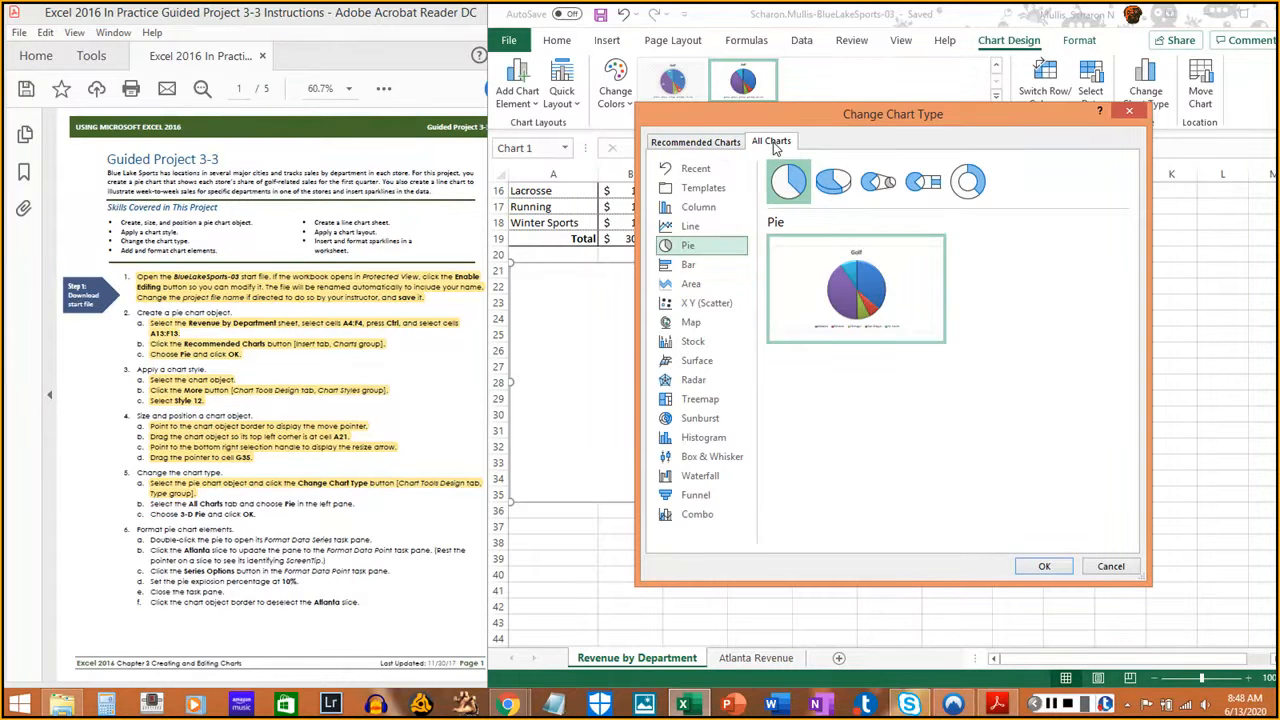
{"action": "left_click", "coordinate": [701, 251]}
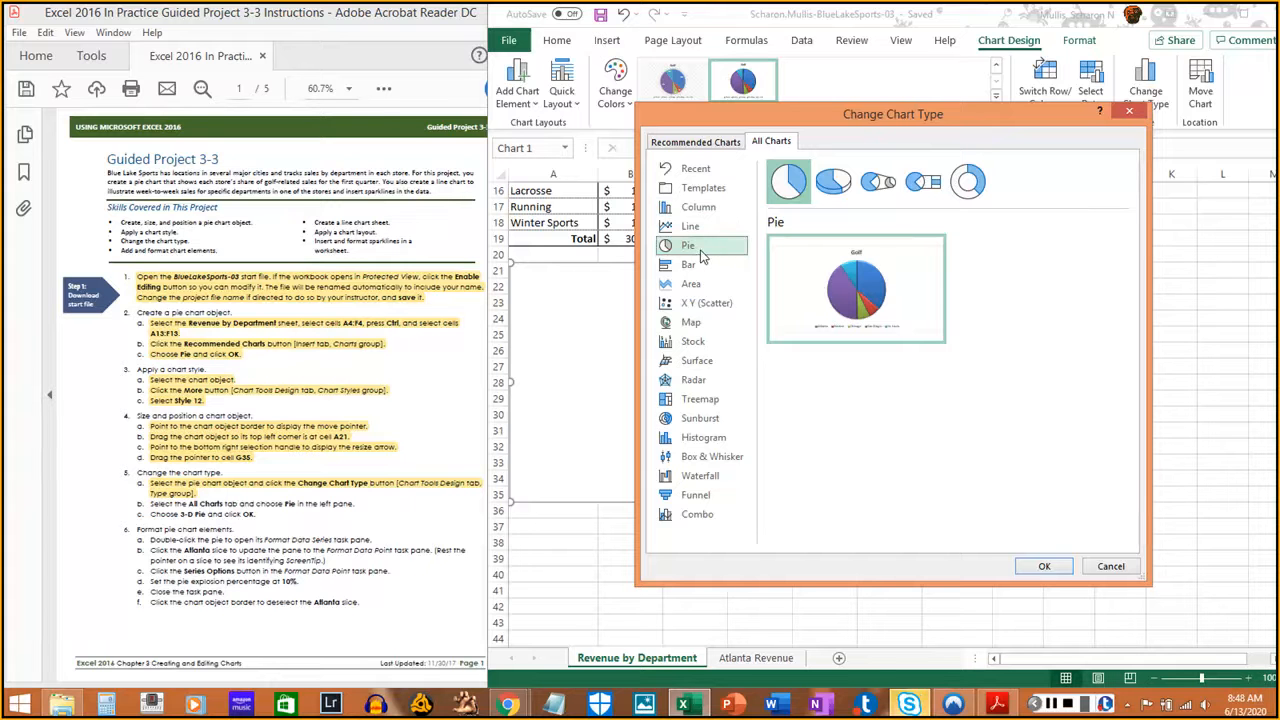
{"action": "left_click", "coordinate": [151, 506]}
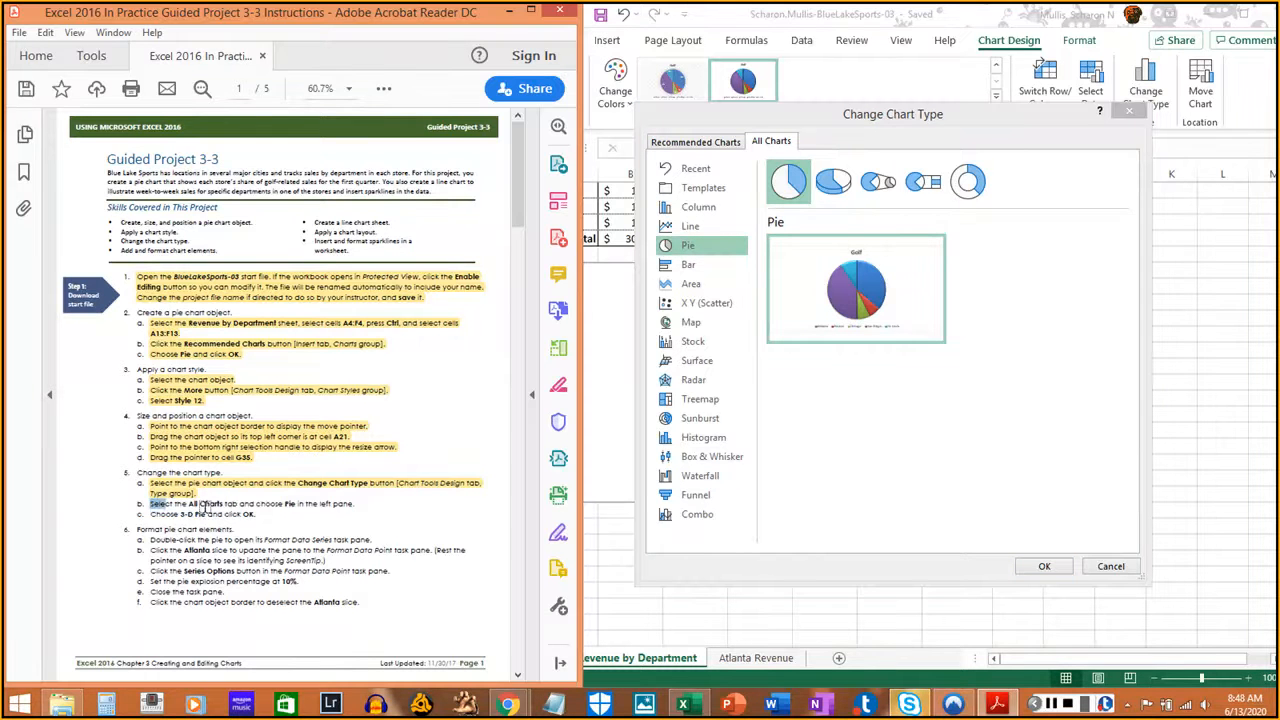
{"action": "left_click_drag", "start_coordinate": [203, 508], "coordinate": [356, 504]}
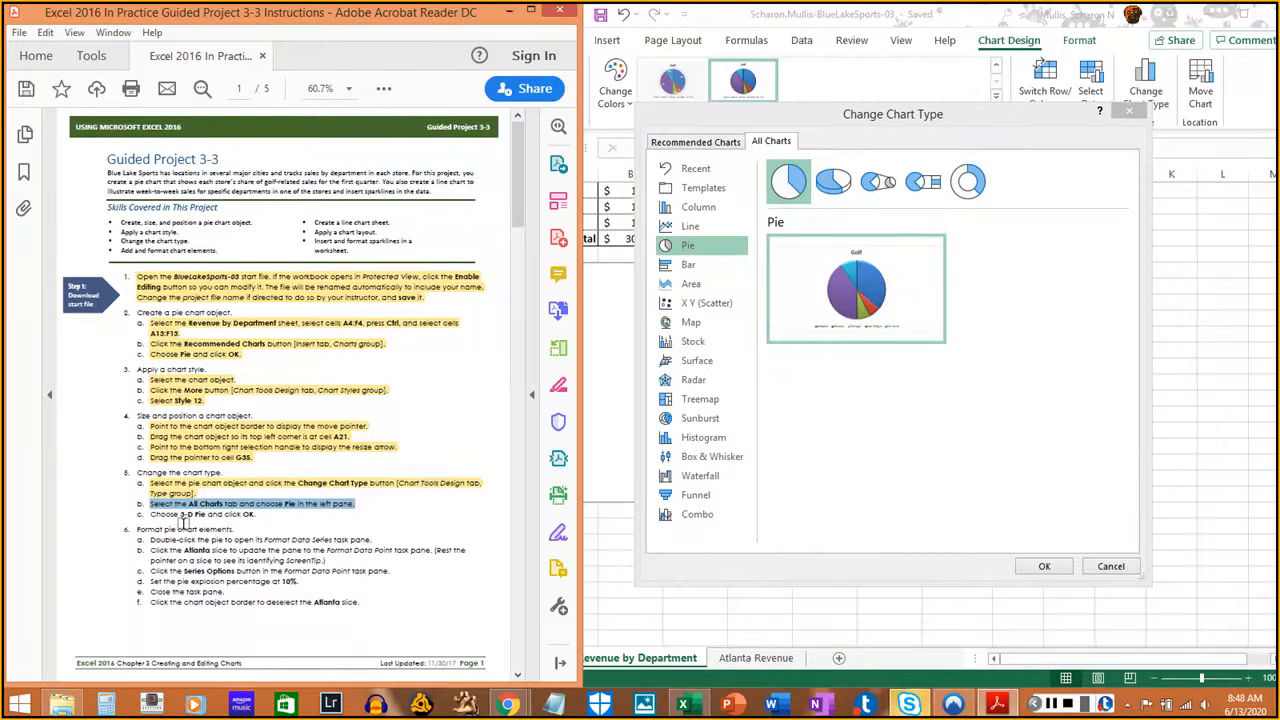
{"action": "left_click", "coordinate": [139, 528]}
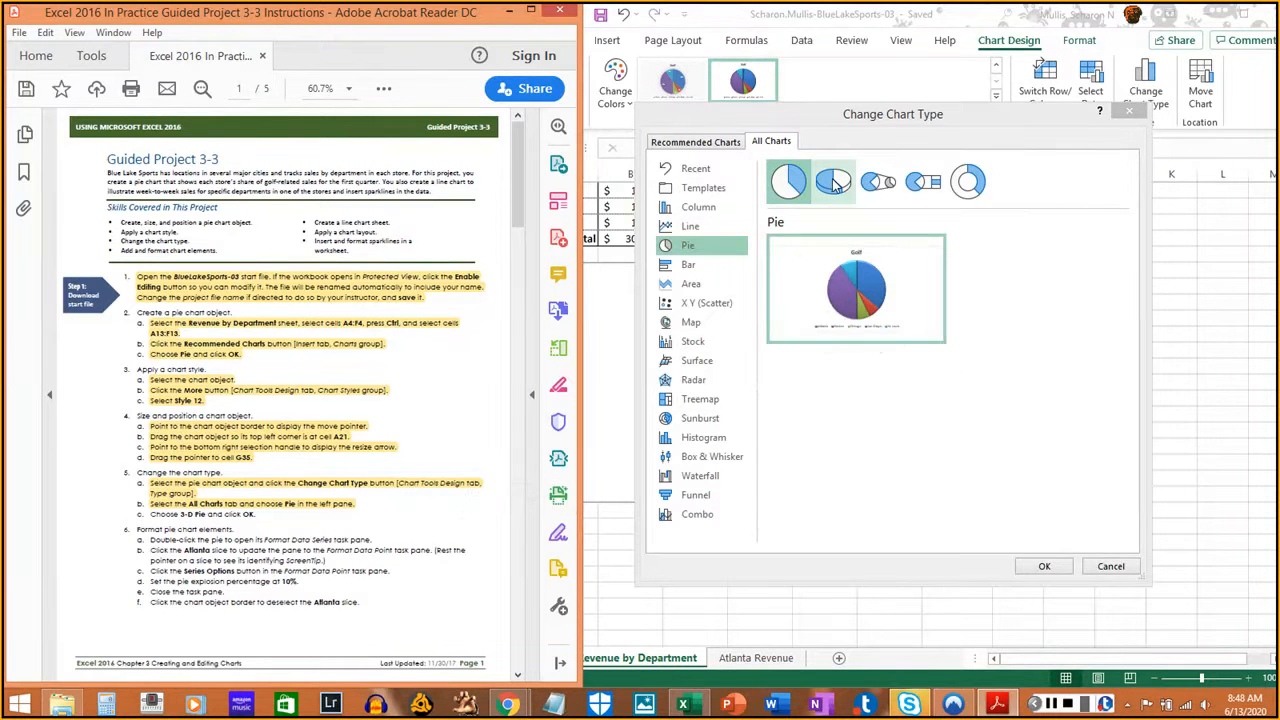
- Return to Excel, preview the pie chart subtypes and change the Golf chart to a 3-D Pie
{"action": "left_click", "coordinate": [831, 196]}
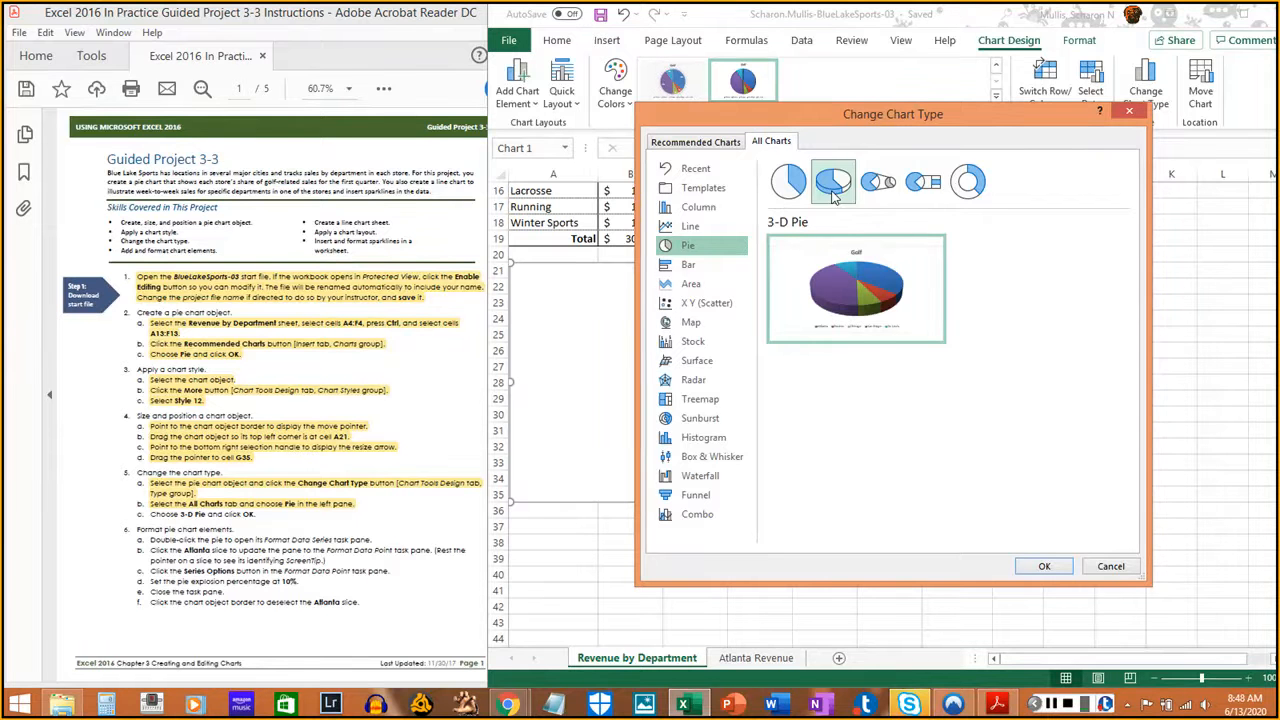
{"action": "left_click", "coordinate": [876, 190]}
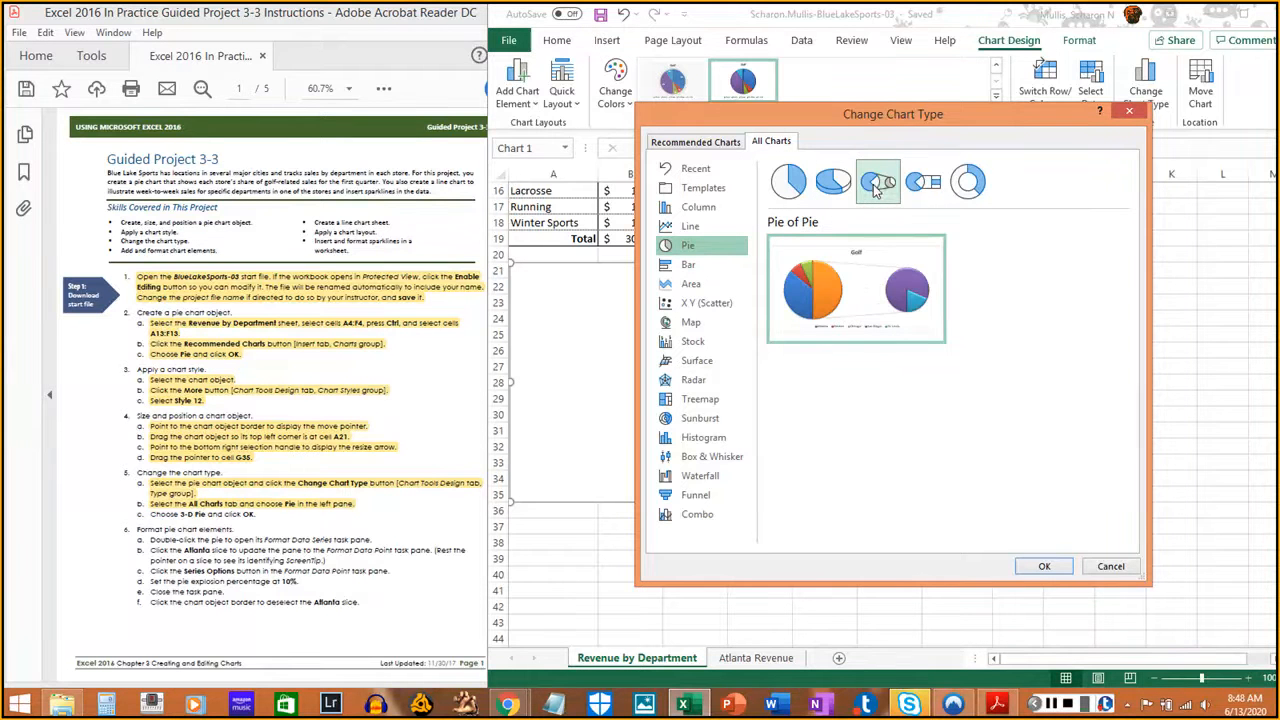
{"action": "left_click", "coordinate": [918, 187]}
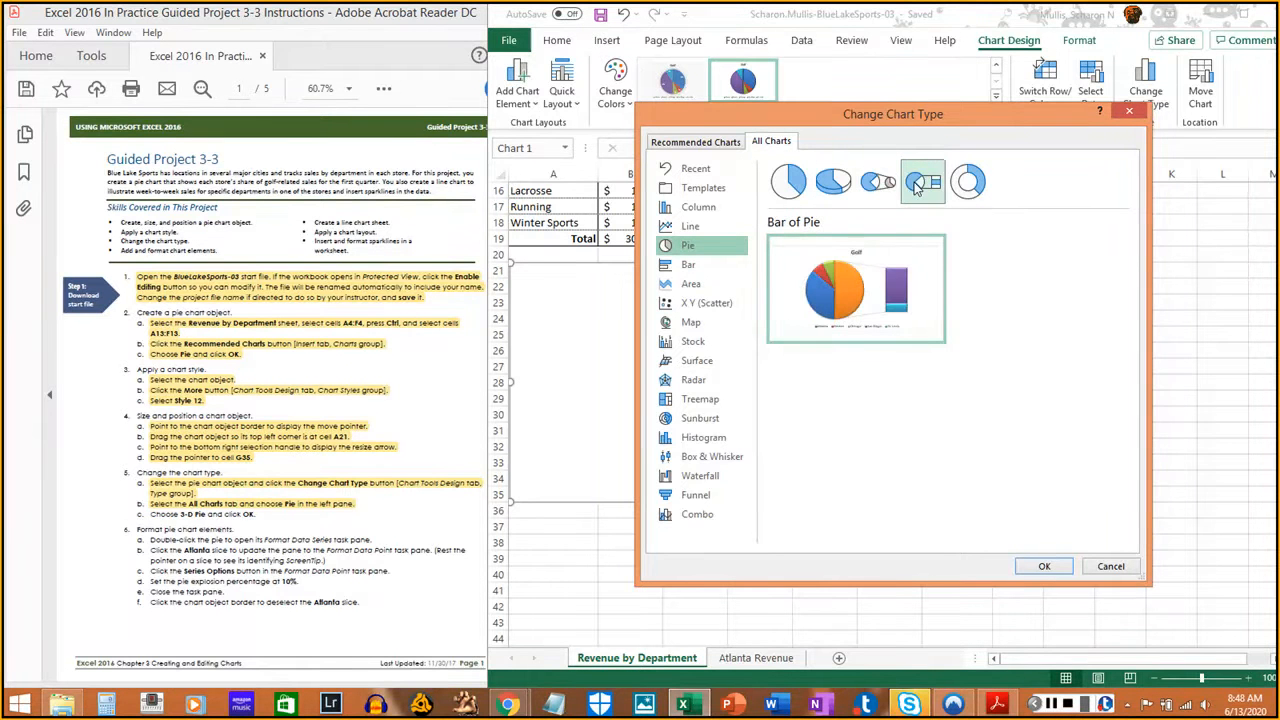
{"action": "left_click", "coordinate": [980, 180]}
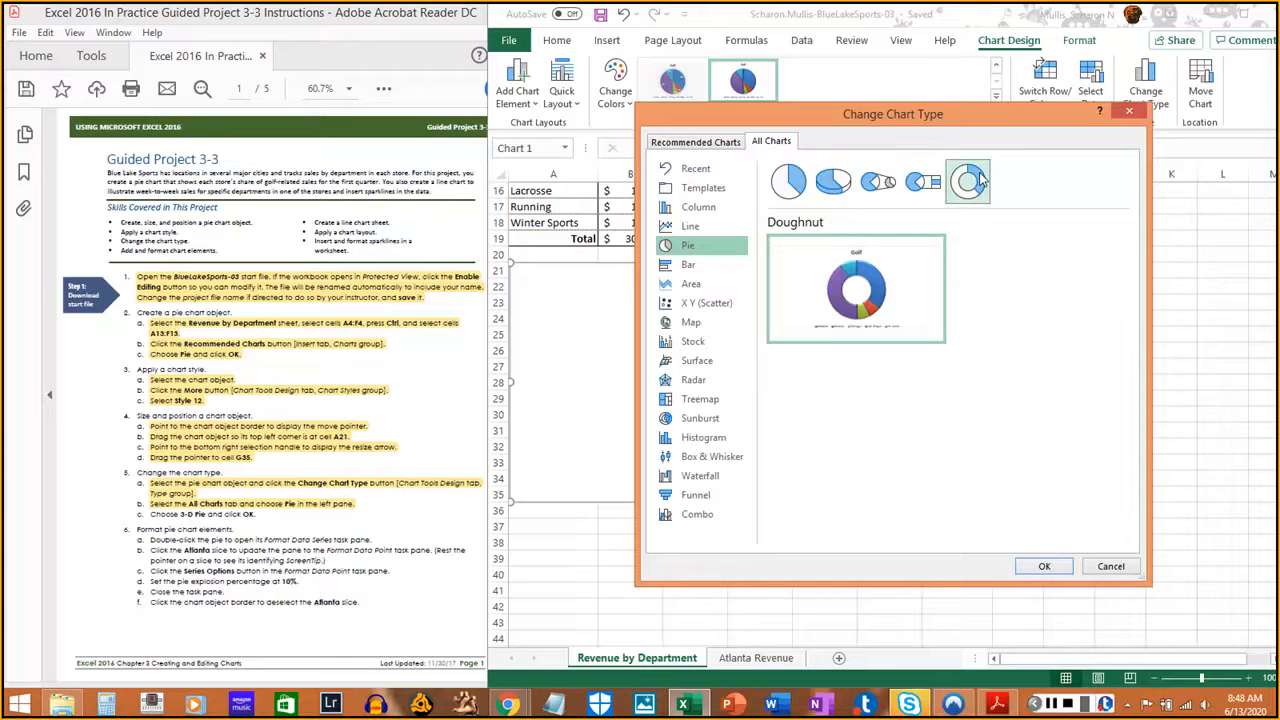
{"action": "left_click", "coordinate": [833, 184]}
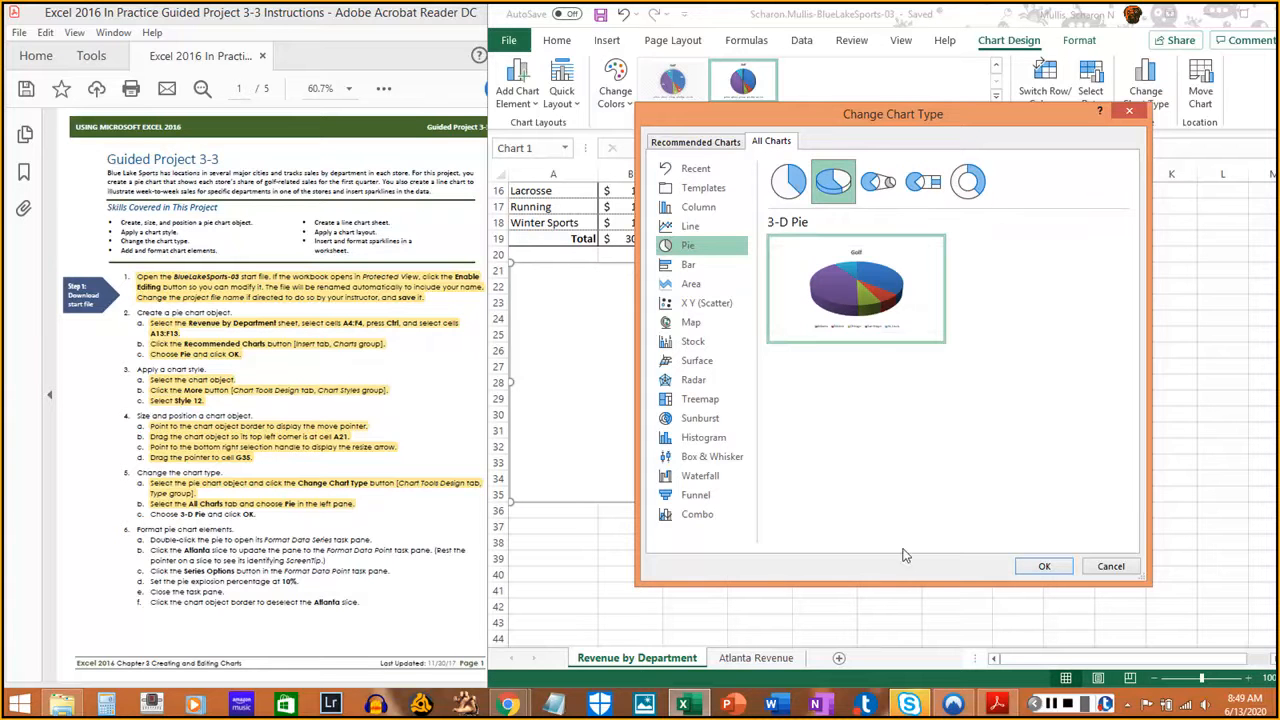
{"action": "left_click", "coordinate": [1045, 567]}
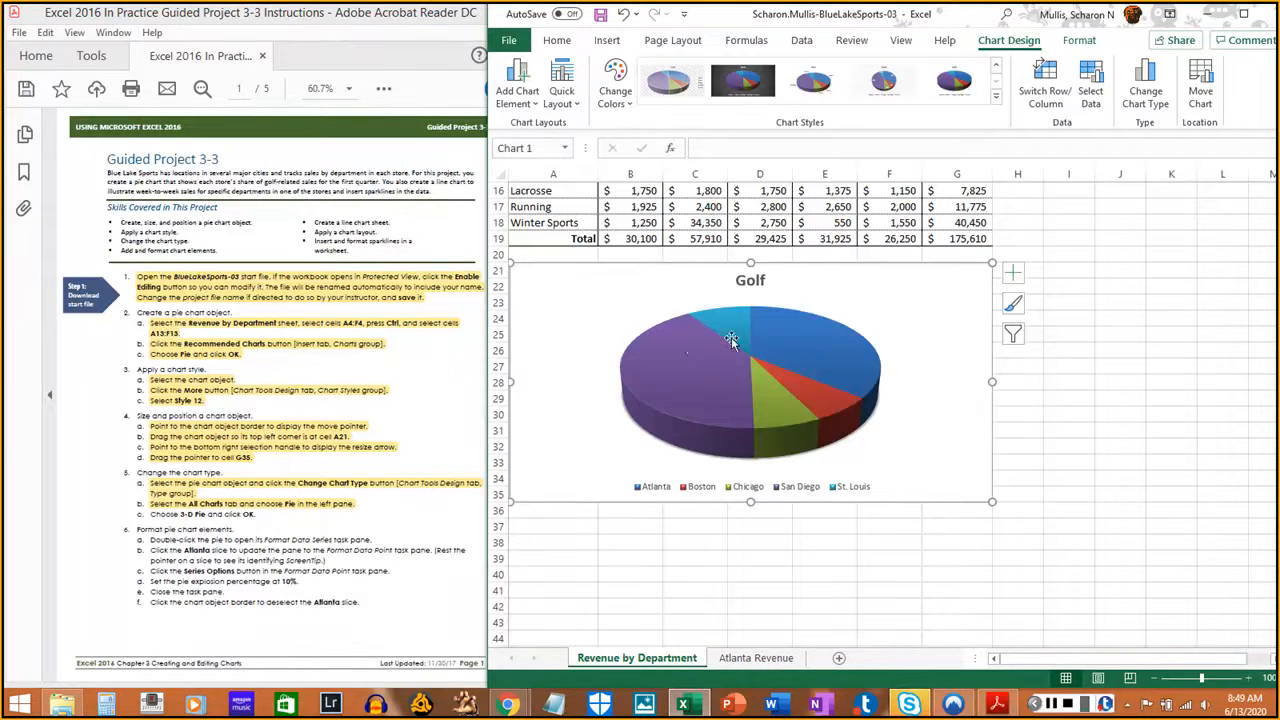
- Highlight instruction 5c in the Acrobat Reader PDF, then switch back to Excel and save the workbook
{"action": "left_click", "coordinate": [148, 517]}
{"action": "left_click_drag", "start_coordinate": [148, 517], "coordinate": [257, 514]}
{"action": "left_click", "coordinate": [1245, 95]}
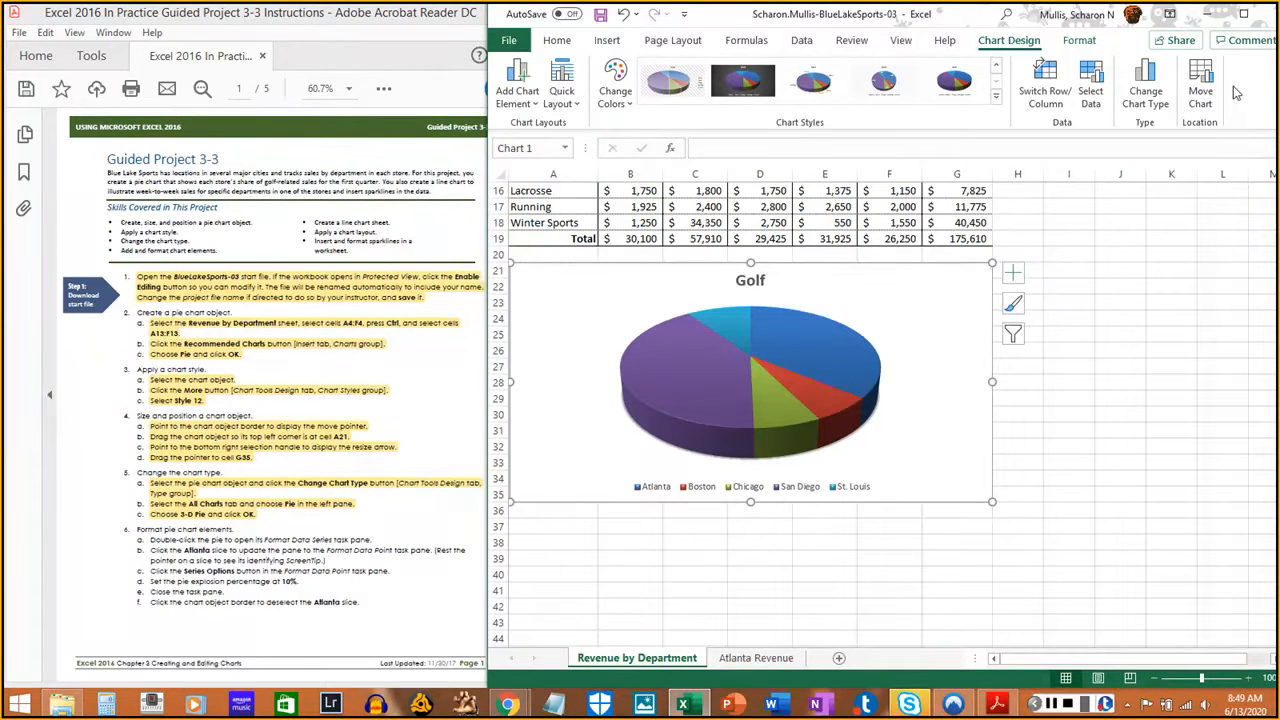
{"action": "key", "text": "ctrl+s"}
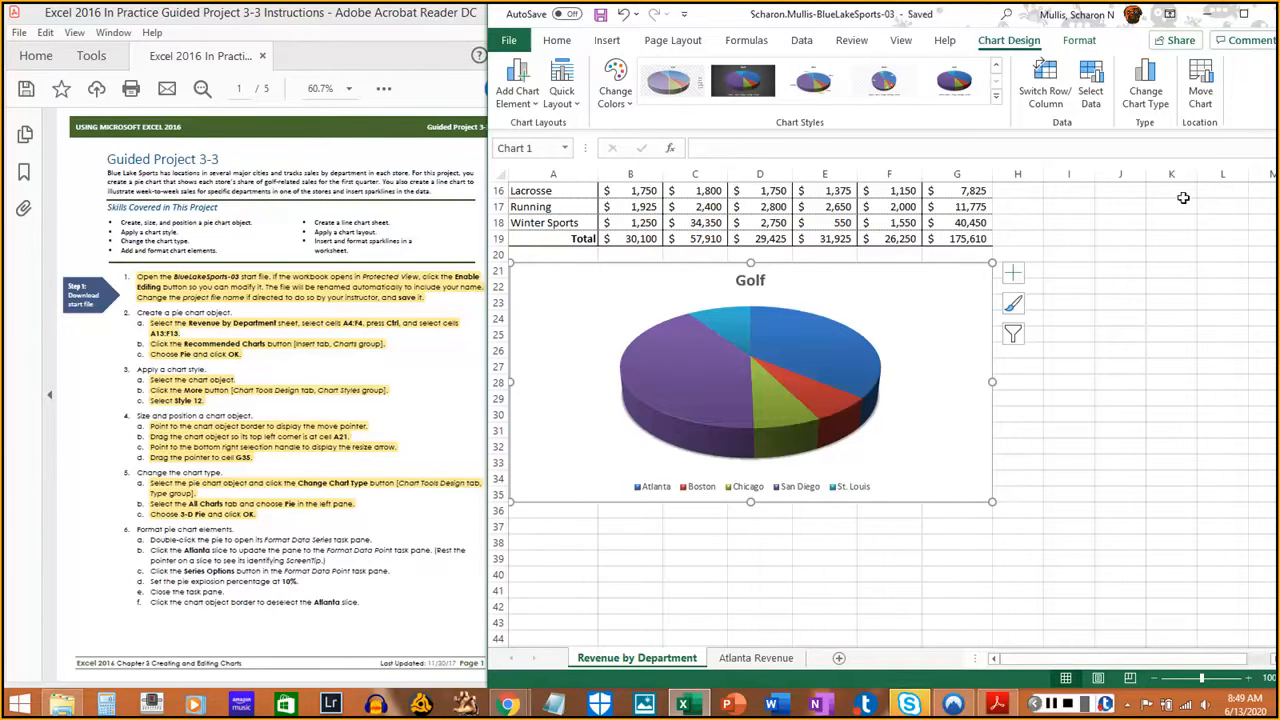
- Open the formatting task pane for the Golf pie chart and highlight instruction 6a in the Acrobat Reader PDF
{"action": "left_click", "coordinate": [1052, 703]}
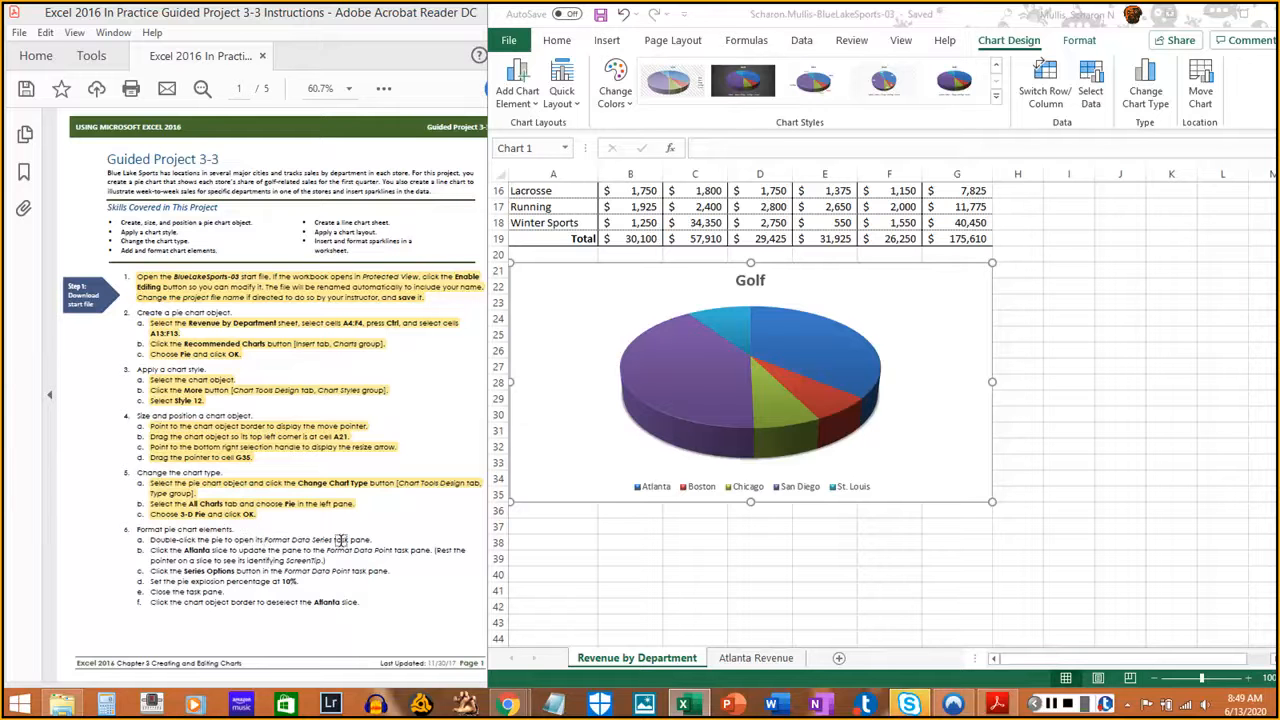
{"action": "left_click", "coordinate": [776, 366]}
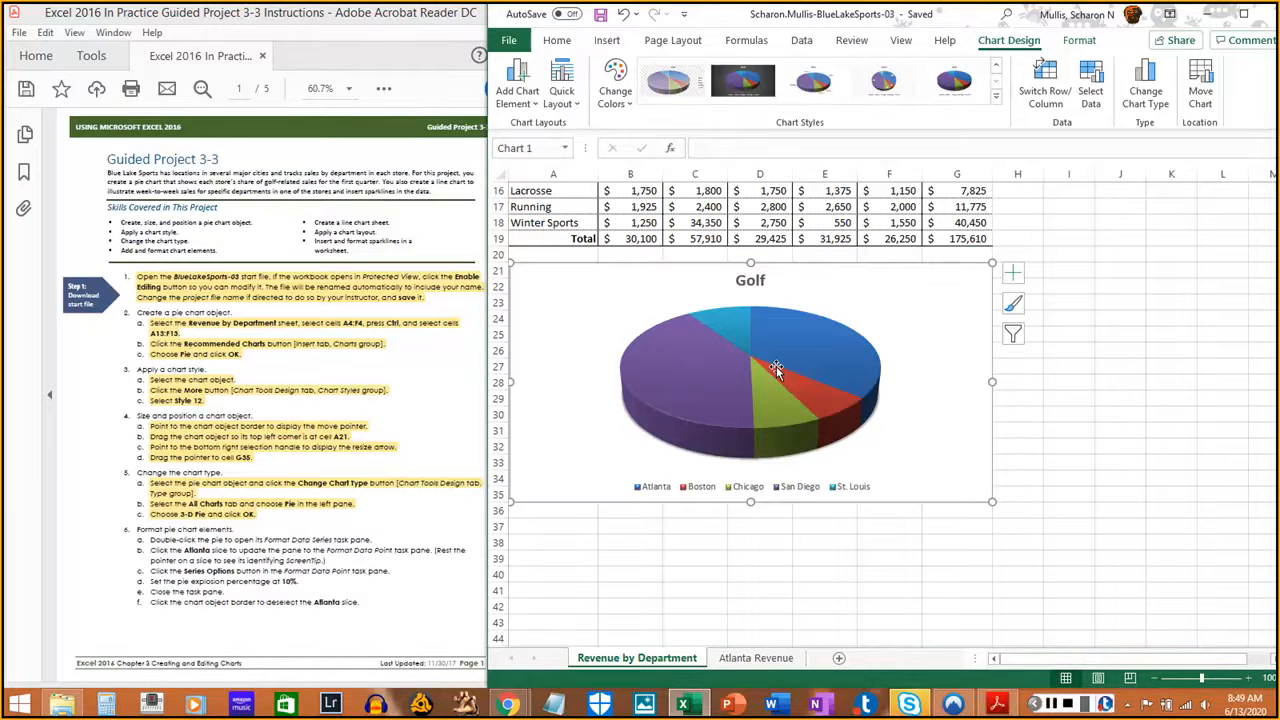
{"action": "double_click", "coordinate": [776, 366]}
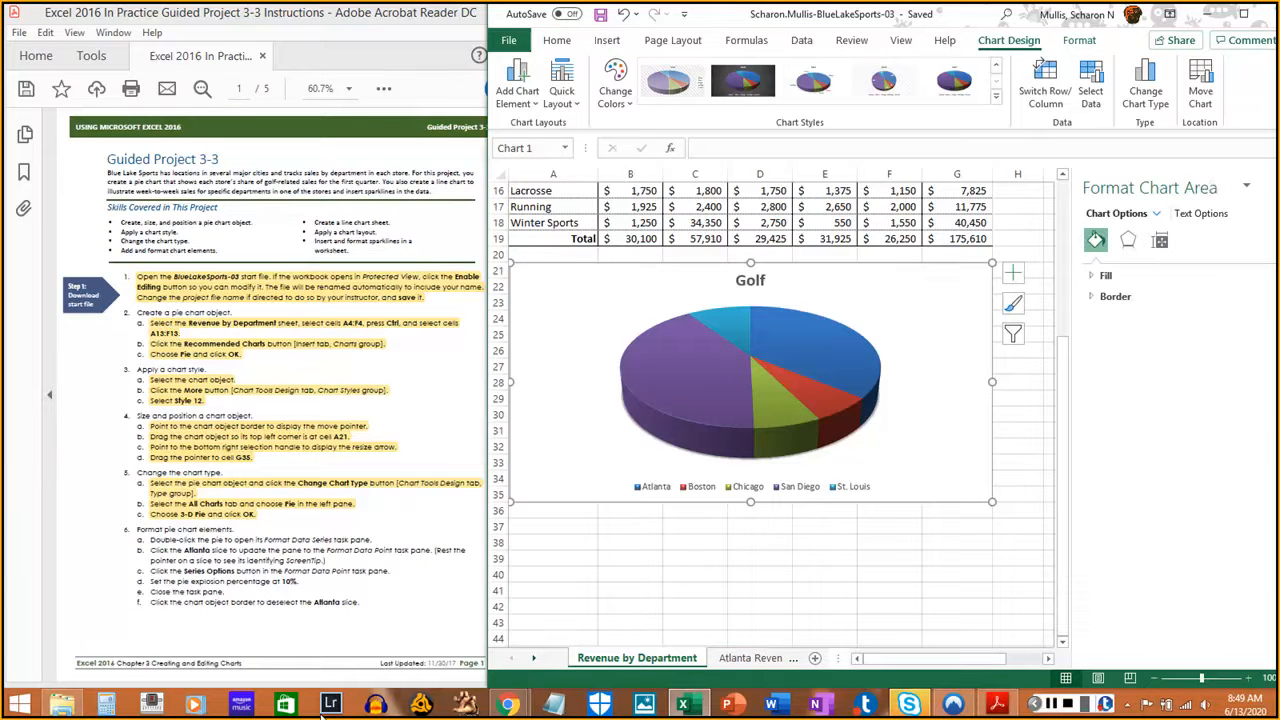
{"action": "double_click", "coordinate": [160, 540]}
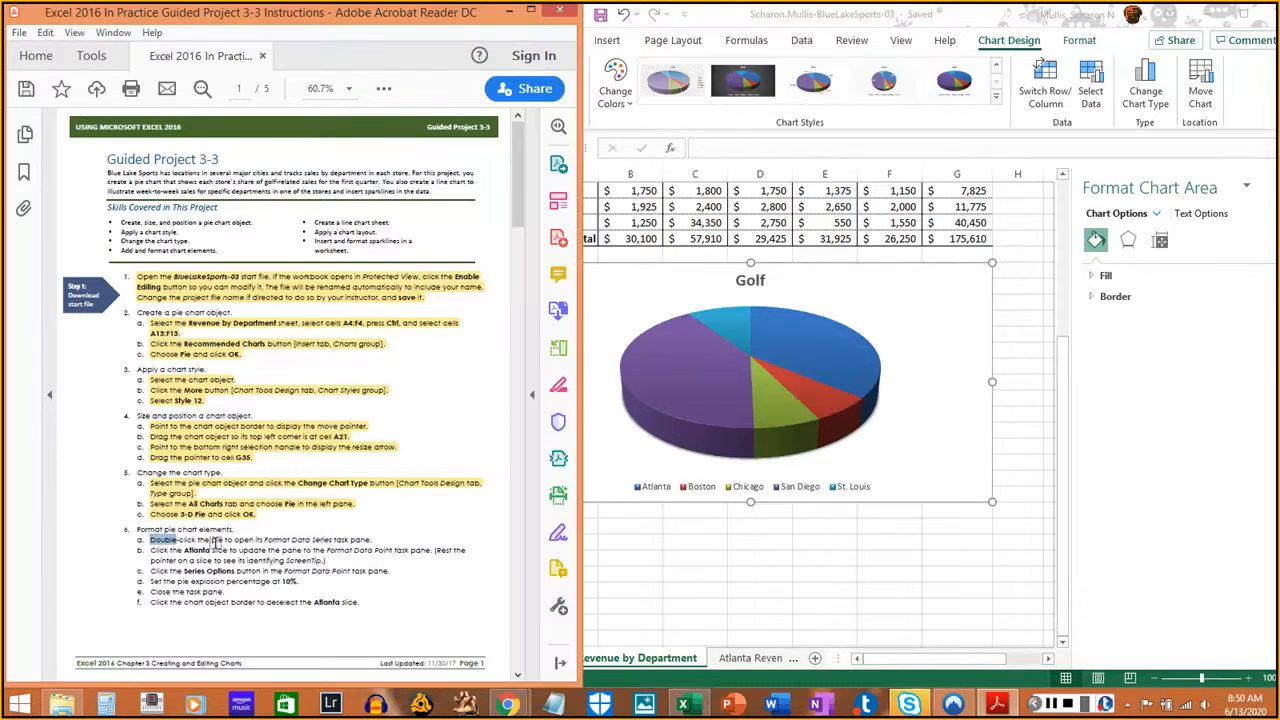
{"action": "left_click_drag", "start_coordinate": [215, 541], "coordinate": [371, 543]}
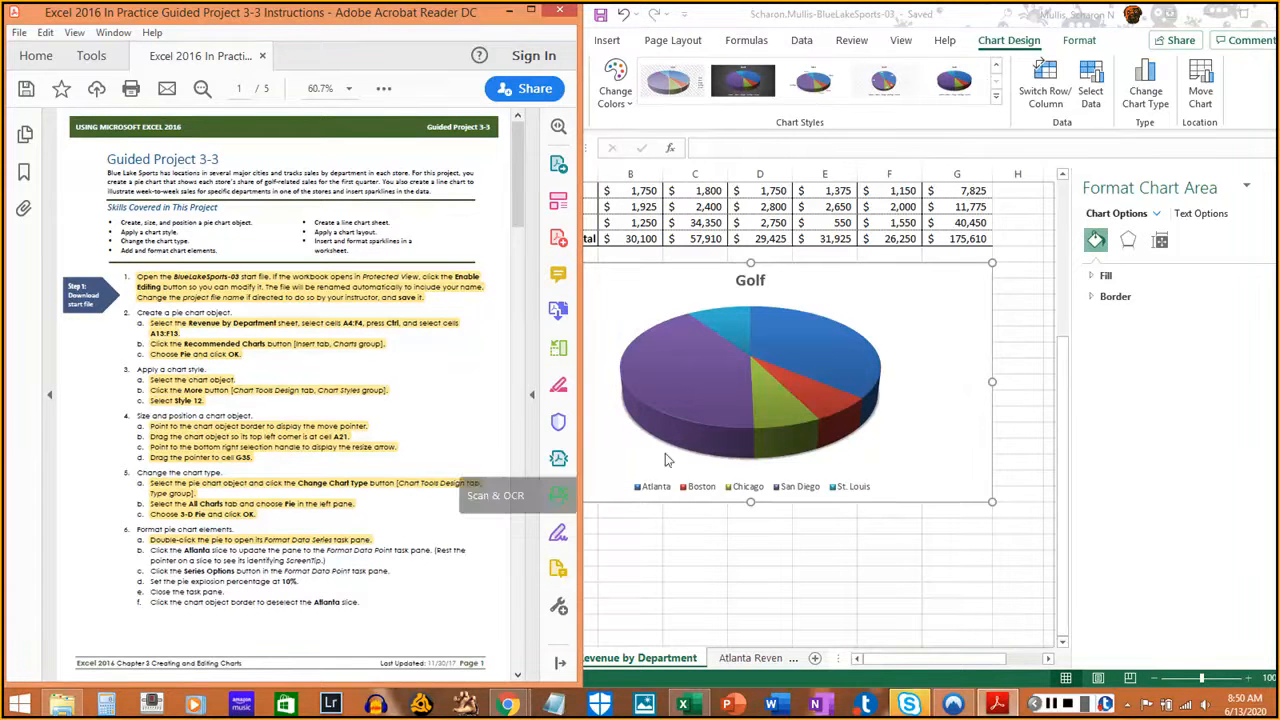
- Return to Excel, identify the slices of the Golf pie and select only the Atlanta slice for data point formatting
{"action": "left_click", "coordinate": [1096, 240]}
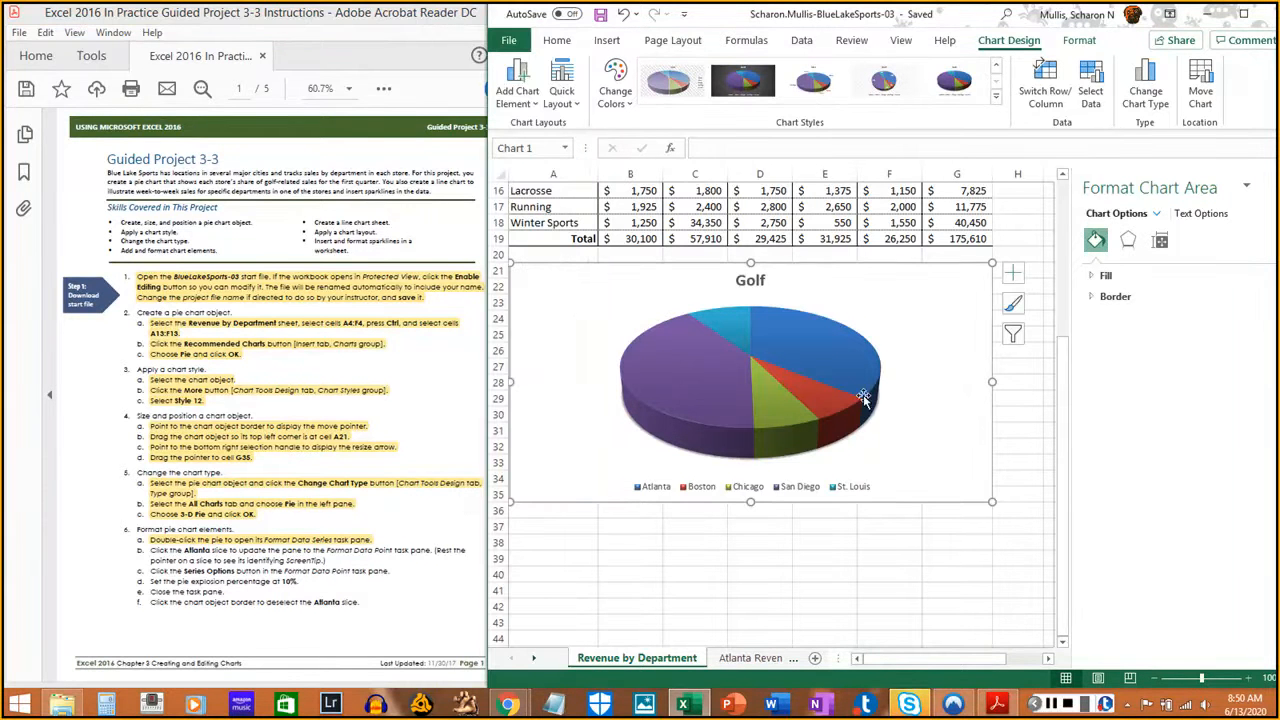
{"action": "mouse_move", "coordinate": [763, 413]}
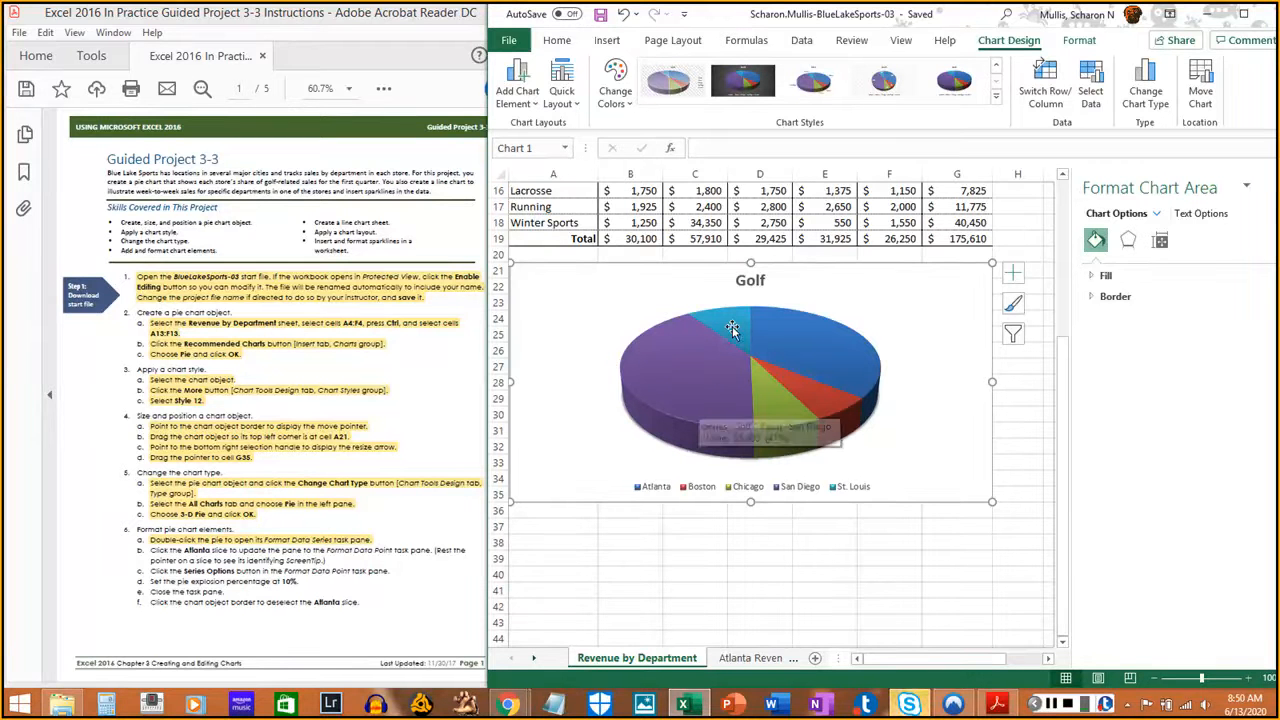
{"action": "mouse_move", "coordinate": [732, 329]}
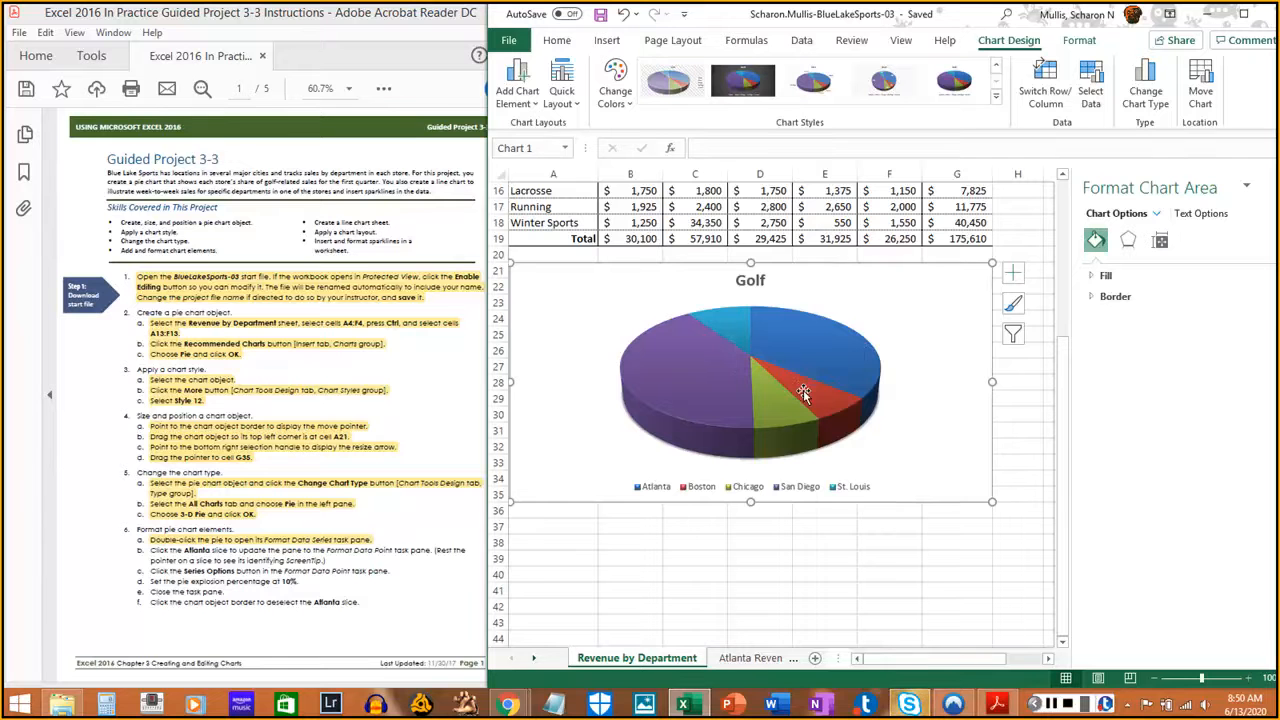
{"action": "mouse_move", "coordinate": [816, 400]}
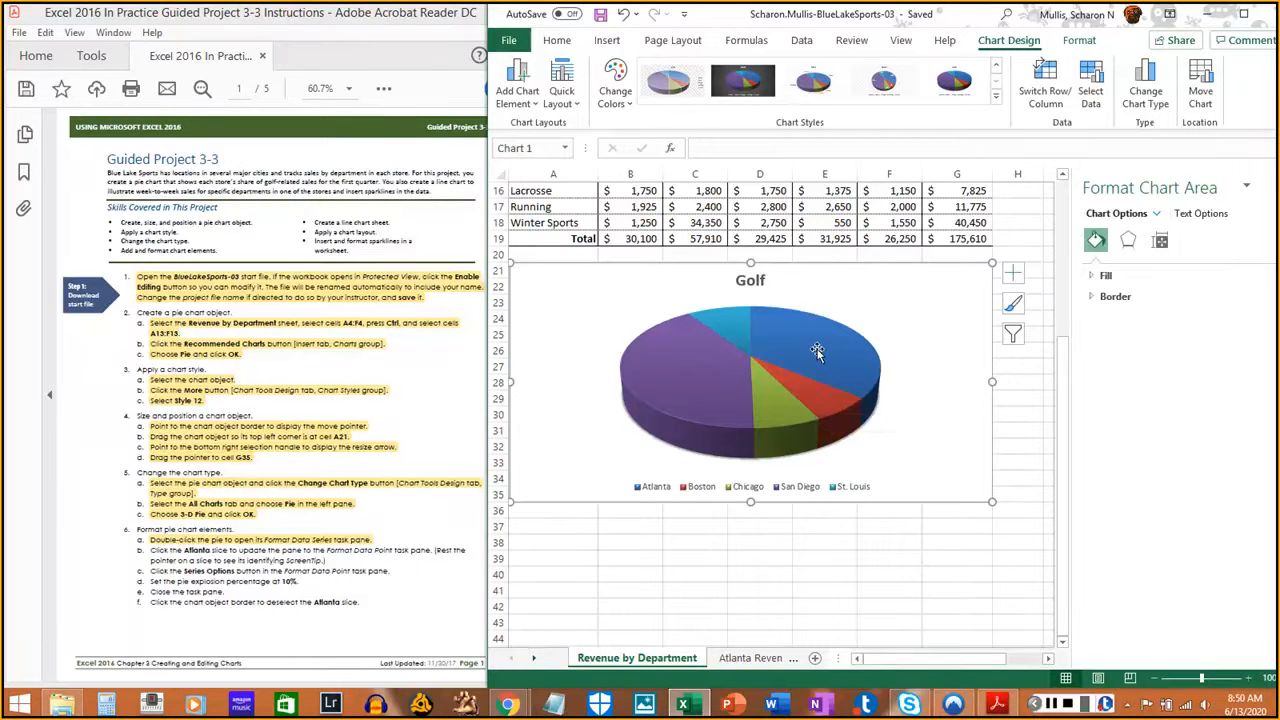
{"action": "mouse_move", "coordinate": [817, 350]}
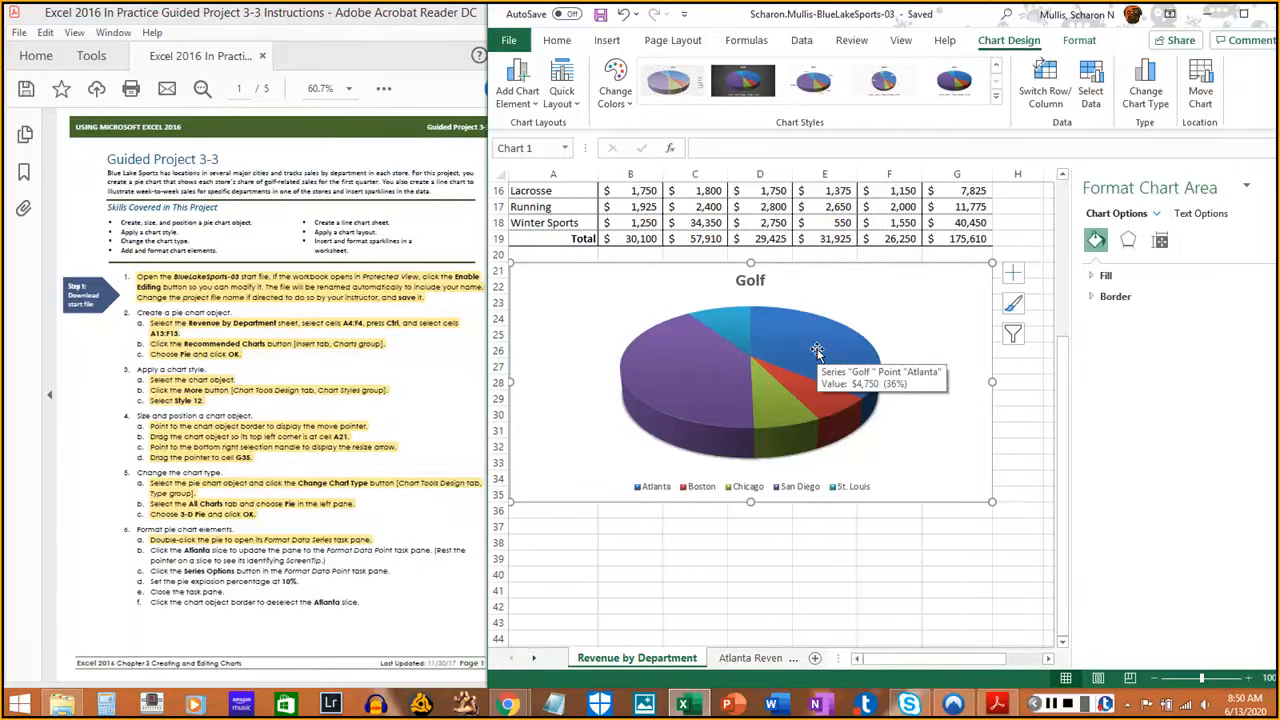
{"action": "double_click", "coordinate": [817, 350]}
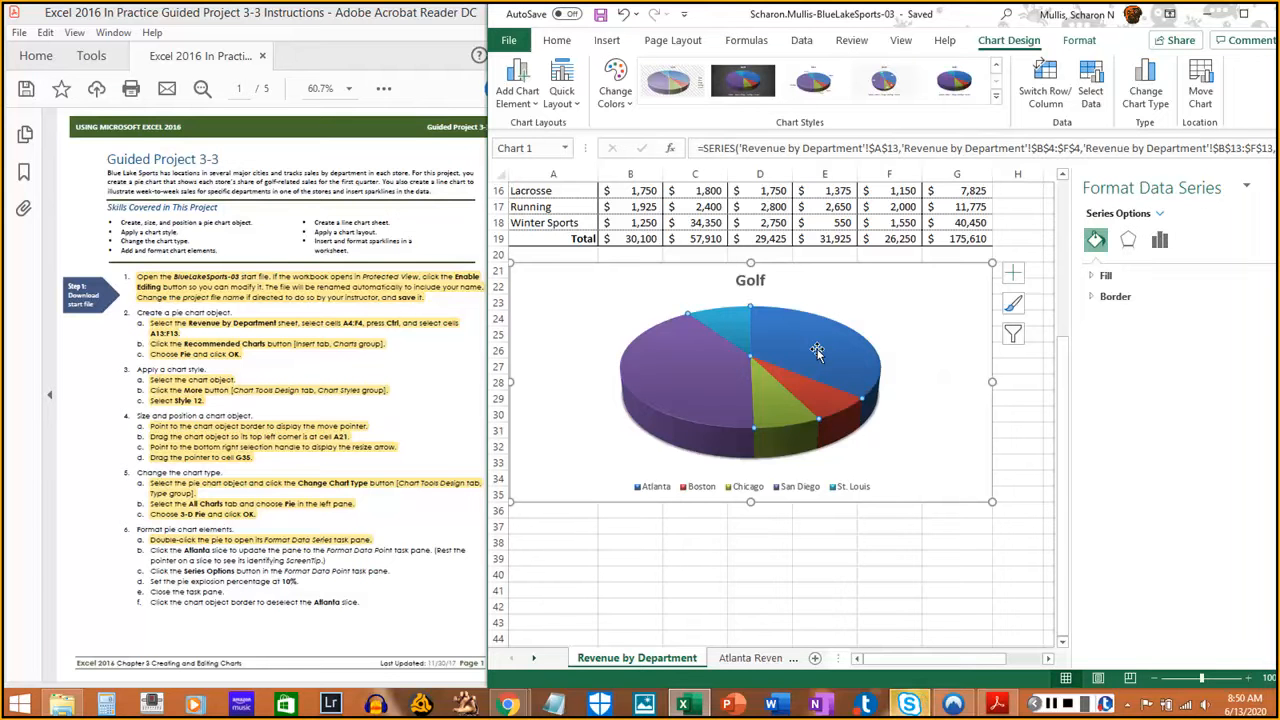
{"action": "left_click", "coordinate": [817, 350]}
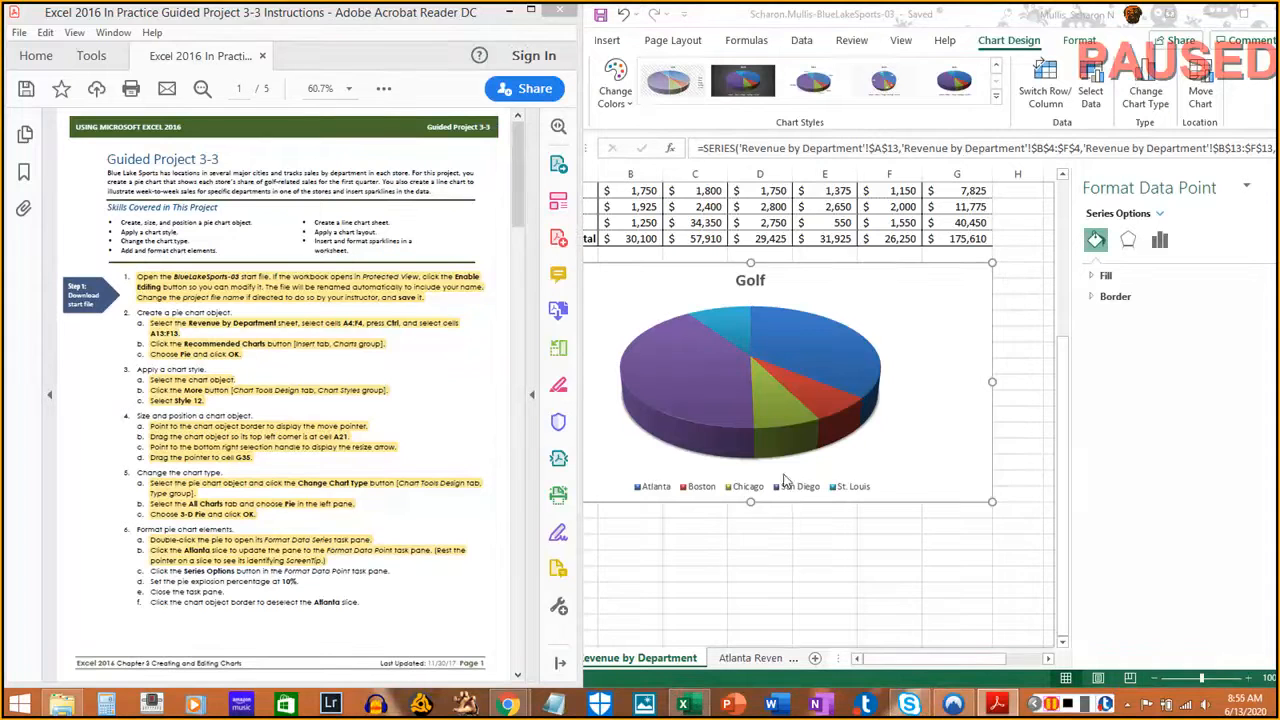
- Set the Atlanta slice's point explosion to 10% in the Golf pie chart's series options
{"action": "left_click", "coordinate": [1128, 218]}
{"action": "left_click", "coordinate": [1143, 220]}
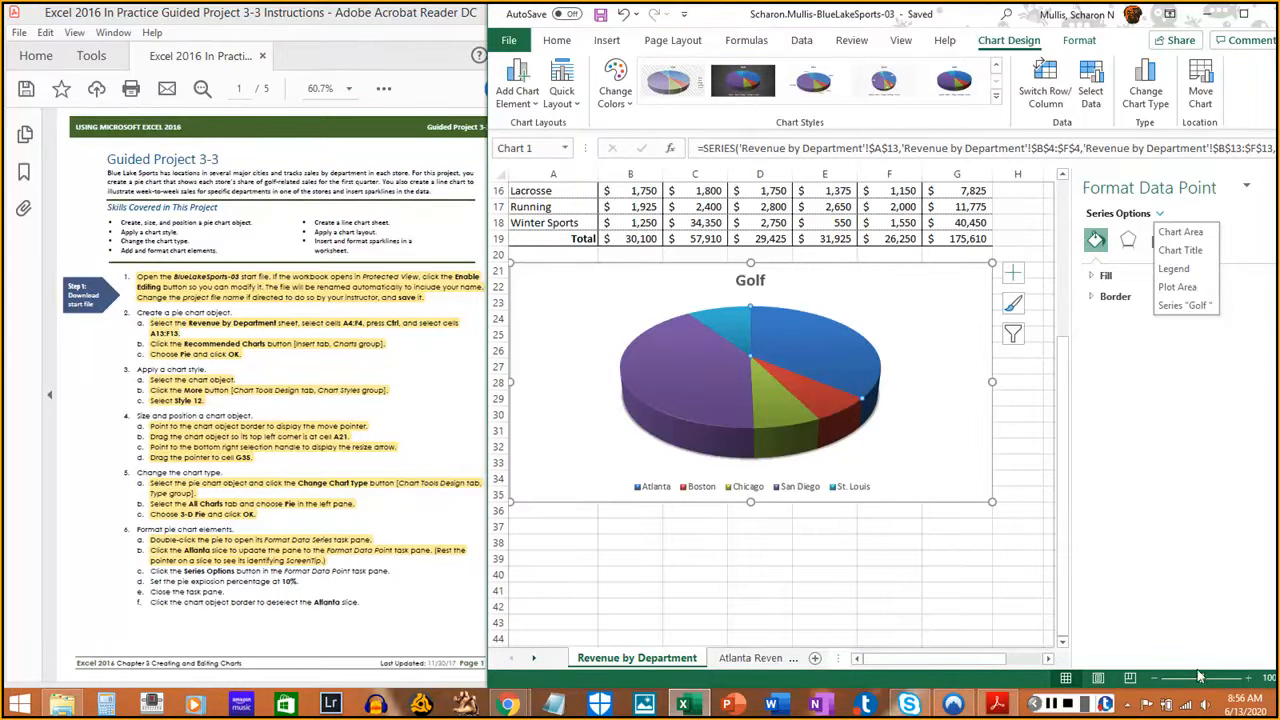
{"action": "left_click", "coordinate": [1052, 706]}
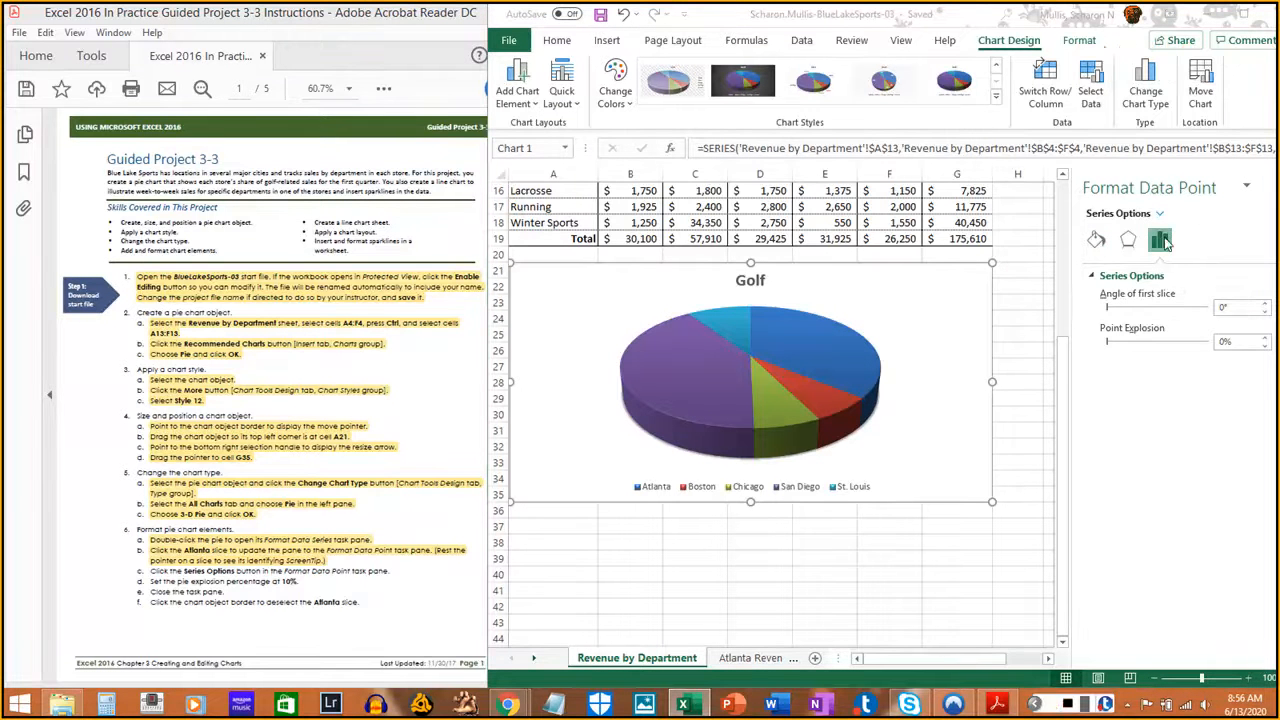
{"action": "left_click", "coordinate": [1165, 242]}
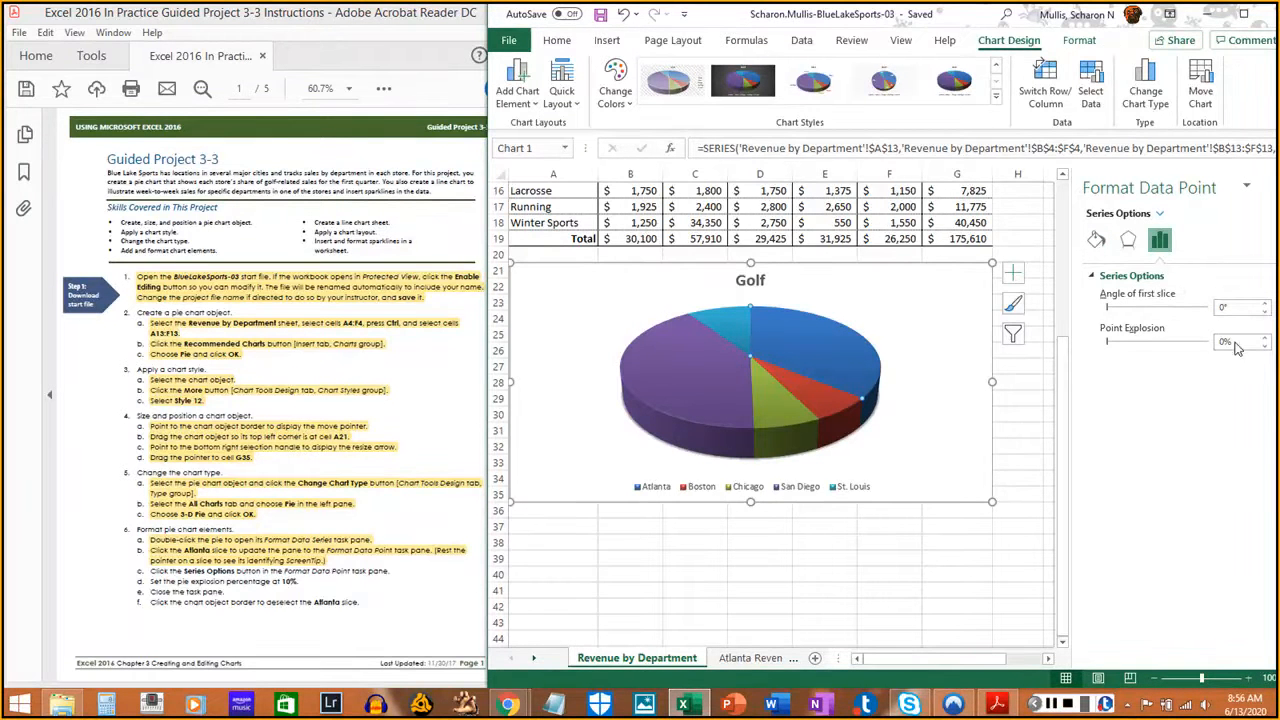
{"action": "left_click_drag", "start_coordinate": [1231, 341], "coordinate": [1202, 351]}
{"action": "left_click", "coordinate": [1265, 340]}
{"action": "left_click", "coordinate": [1265, 340]}
{"action": "left_click", "coordinate": [1265, 340]}
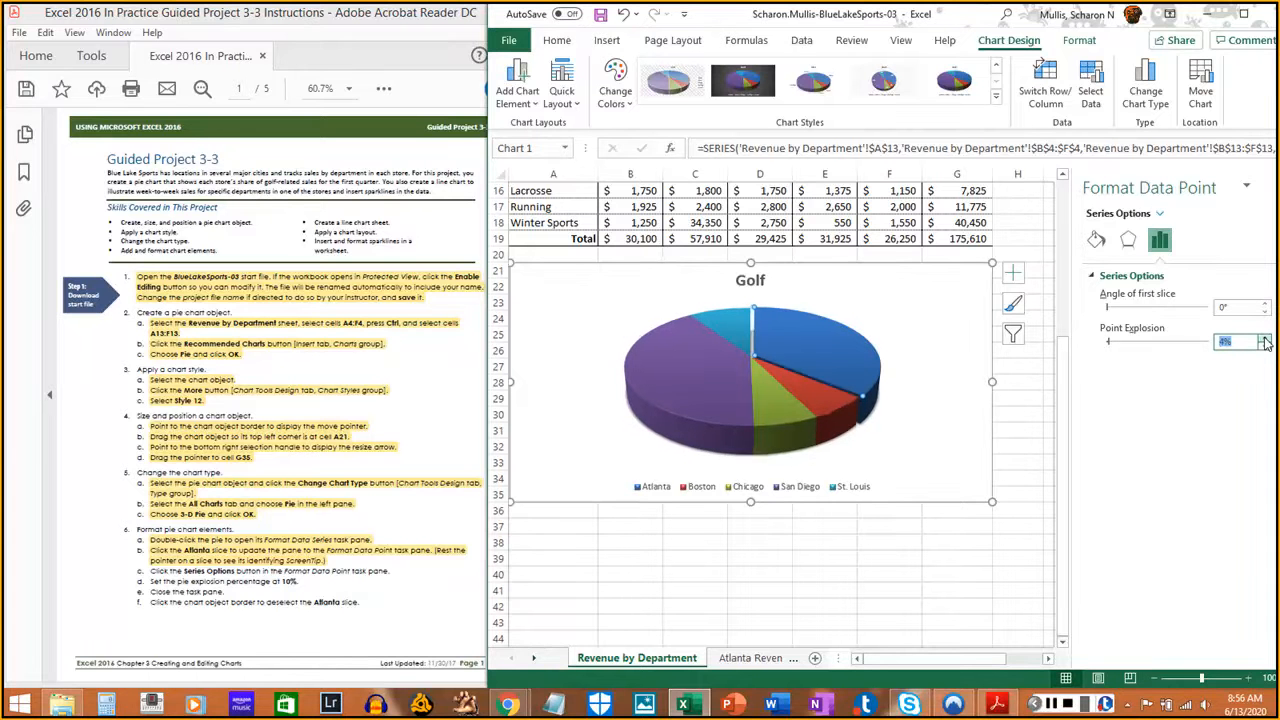
{"action": "left_click", "coordinate": [1265, 340]}
{"action": "left_click", "coordinate": [1265, 340]}
{"action": "left_click", "coordinate": [1265, 340]}
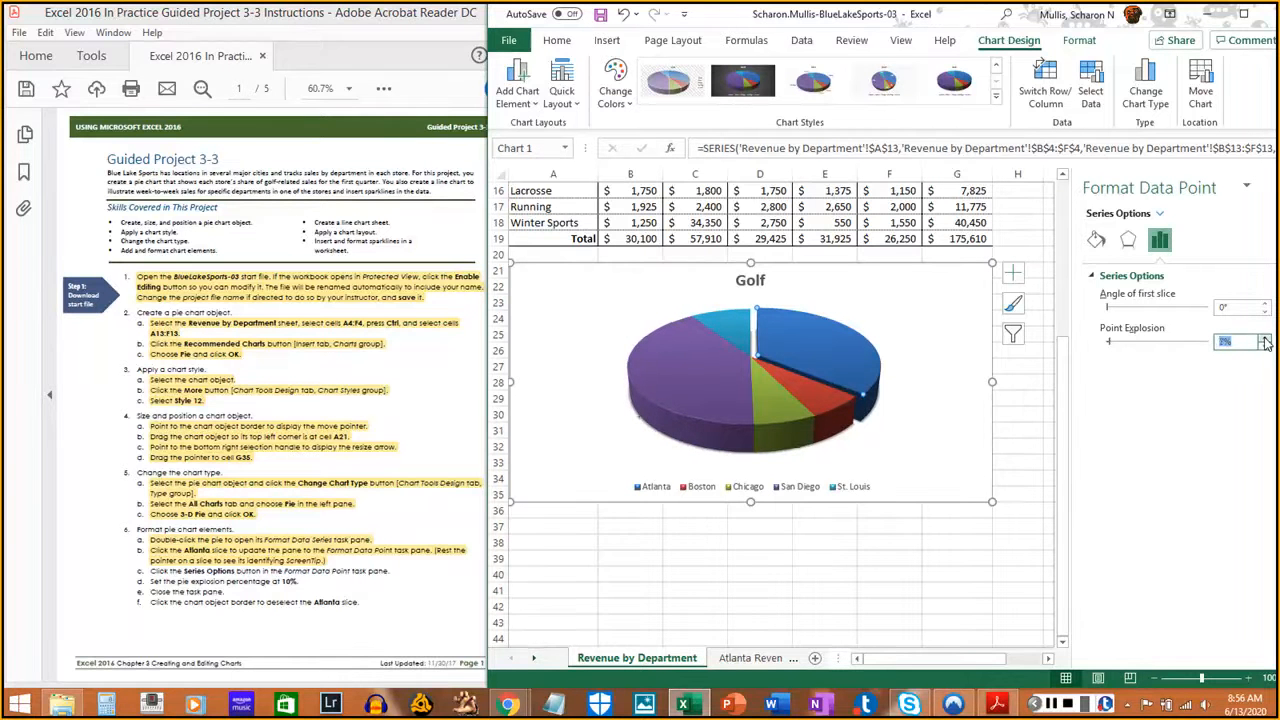
{"action": "left_click", "coordinate": [1265, 340]}
{"action": "left_click", "coordinate": [1265, 340]}
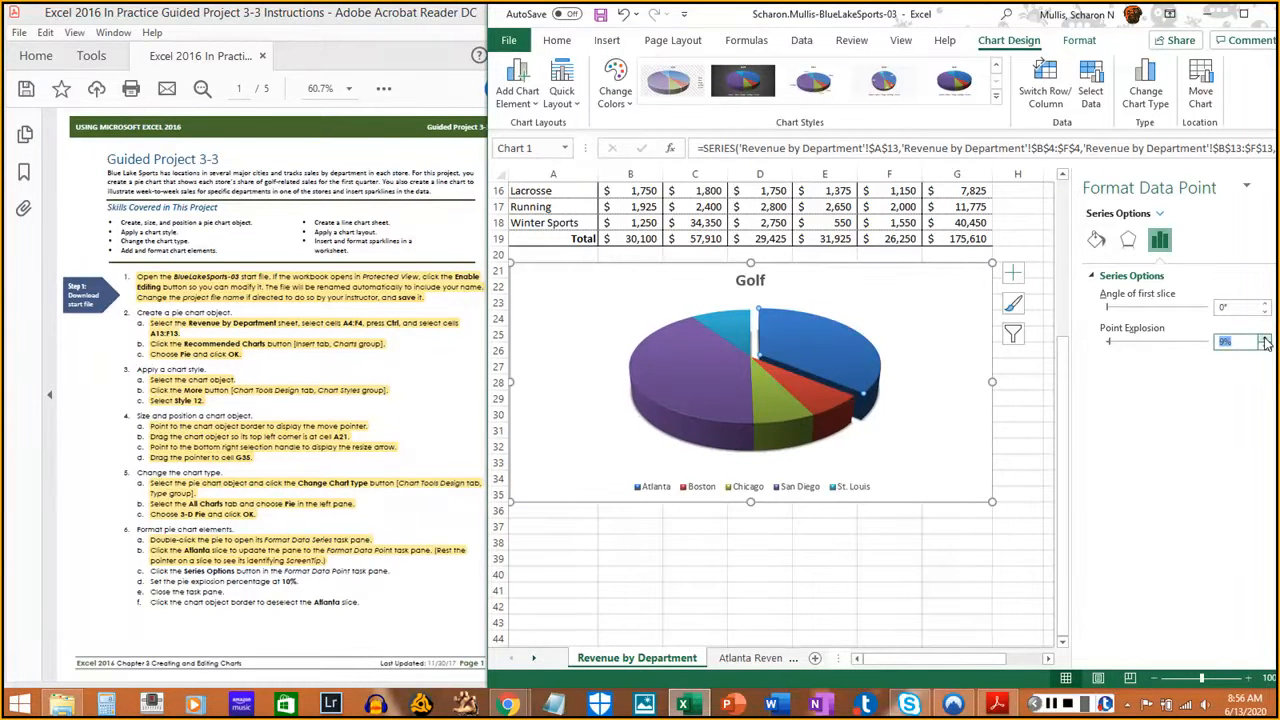
{"action": "left_click", "coordinate": [1265, 340]}
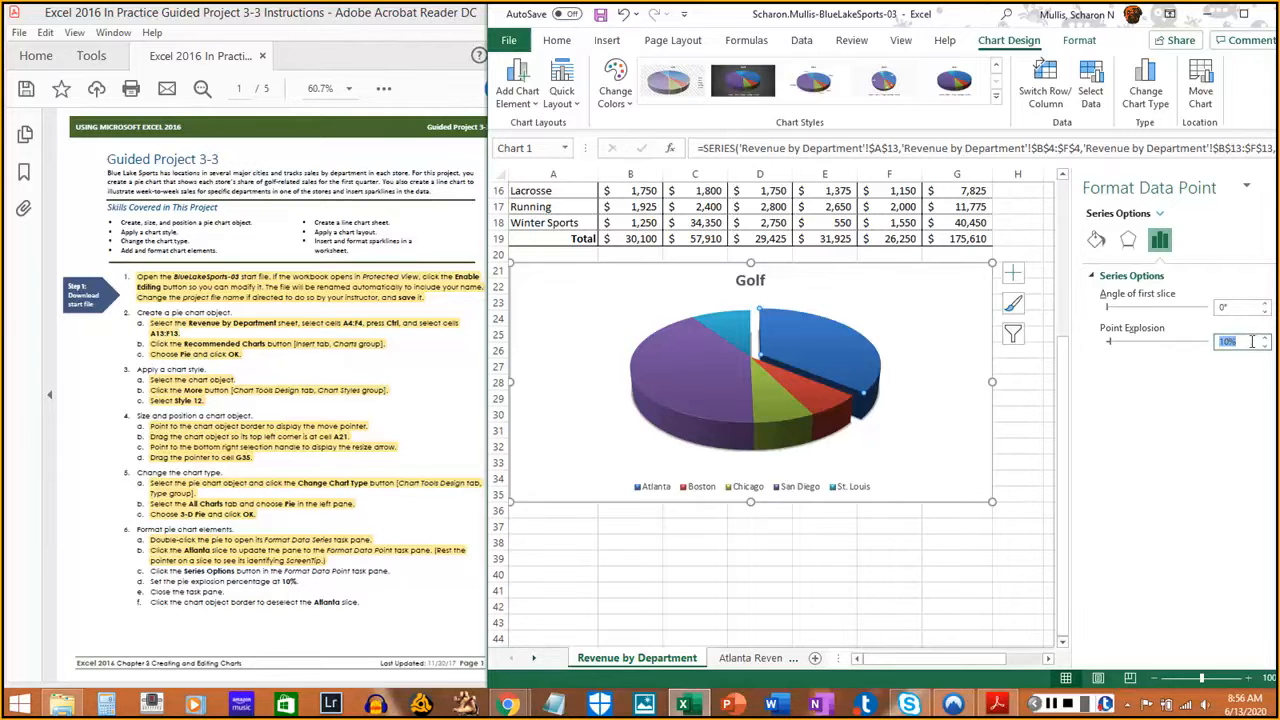
{"action": "mouse_move", "coordinate": [823, 365]}
{"action": "left_click", "coordinate": [1052, 706]}
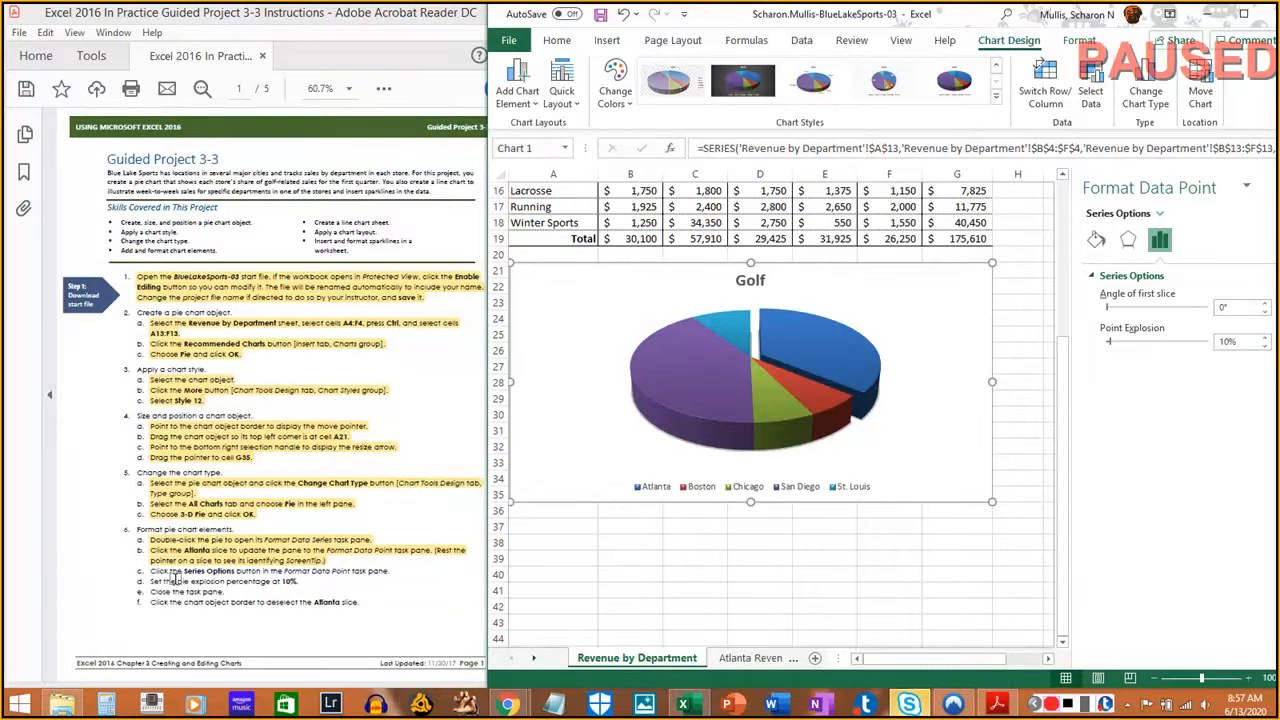
- Highlight instructions 6c and 6d in the Acrobat Reader PDF, then return to Excel and close the formatting task pane
{"action": "left_click_drag", "start_coordinate": [145, 572], "coordinate": [392, 572]}
{"action": "left_click_drag", "start_coordinate": [149, 581], "coordinate": [310, 584]}
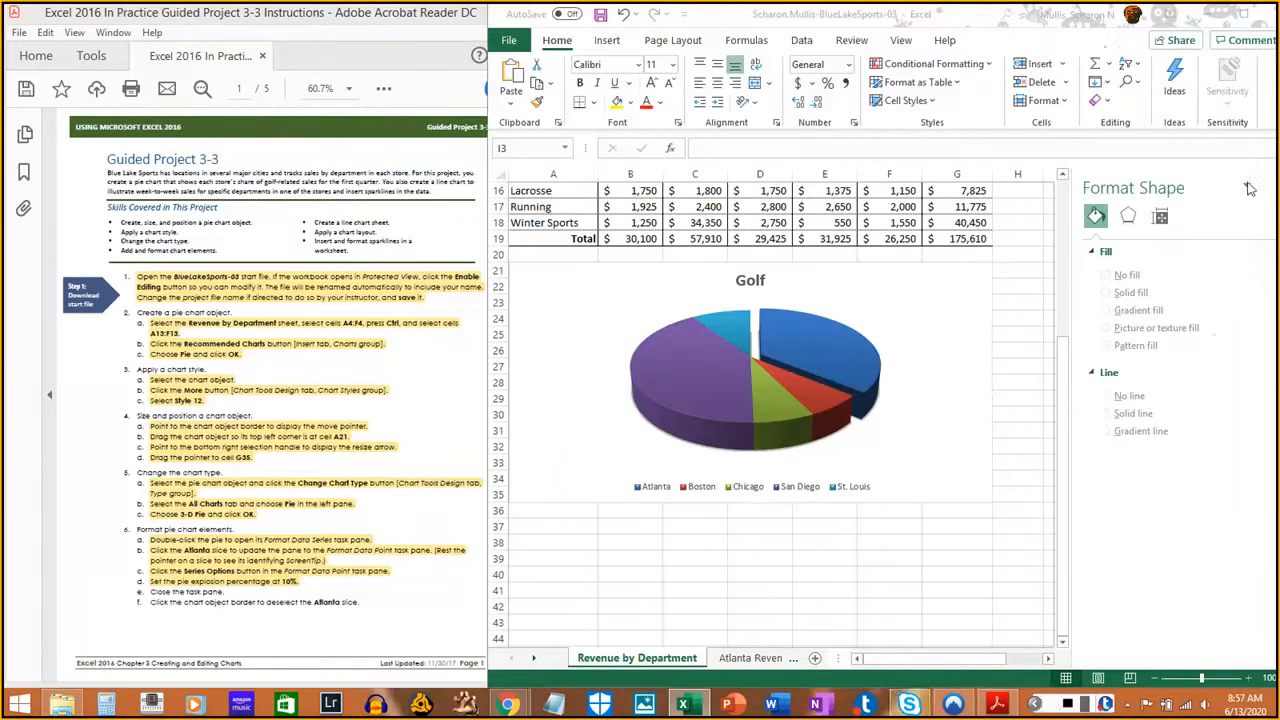
{"action": "left_click", "coordinate": [1247, 189]}
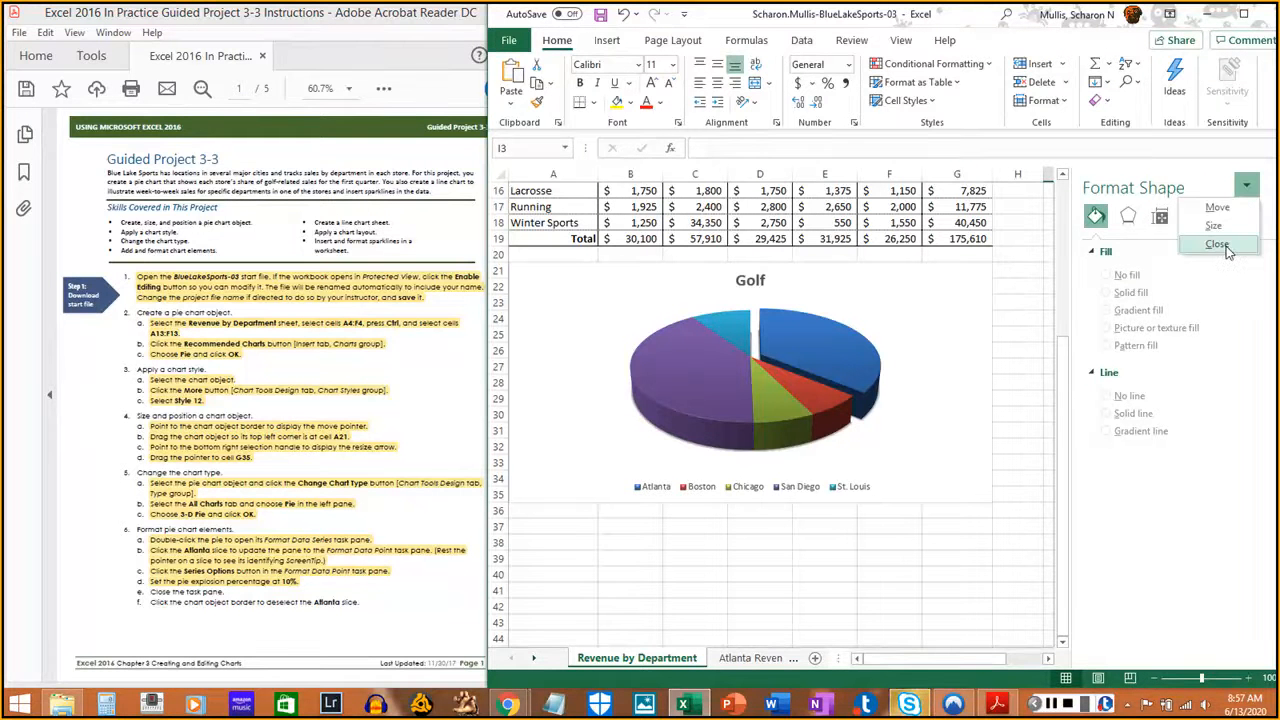
{"action": "left_click", "coordinate": [1218, 245]}
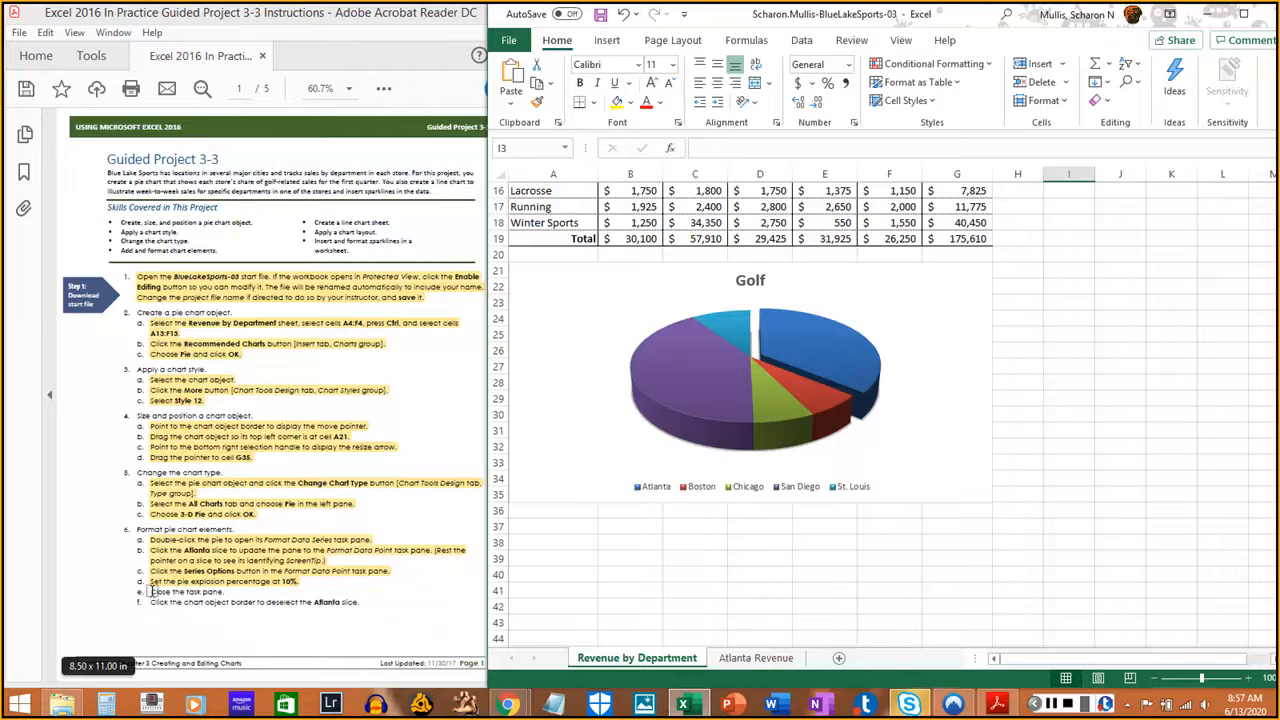
- Highlight instruction 6e in the Acrobat Reader PDF, then return to Excel and select the whole Golf chart object instead of its slices
{"action": "left_click_drag", "start_coordinate": [152, 591], "coordinate": [227, 588]}
{"action": "left_click", "coordinate": [247, 554]}
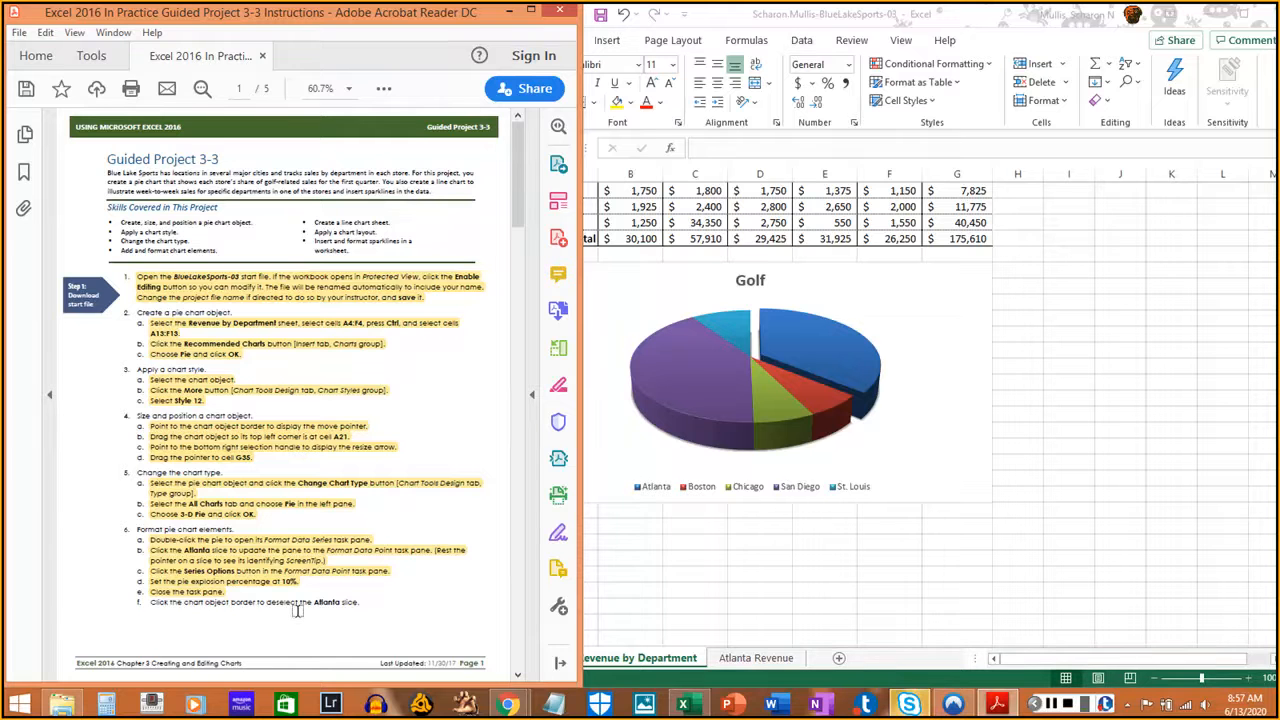
{"action": "left_click", "coordinate": [808, 356]}
{"action": "left_click", "coordinate": [807, 356]}
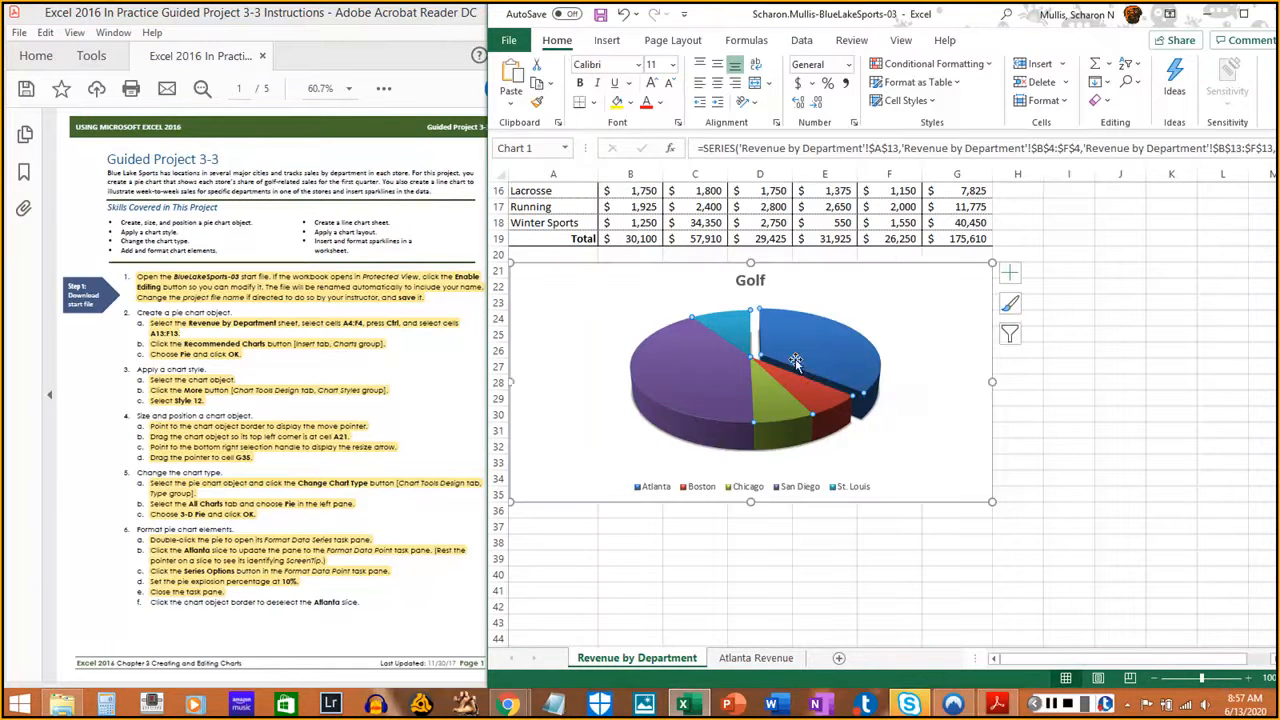
{"action": "left_click", "coordinate": [932, 265]}
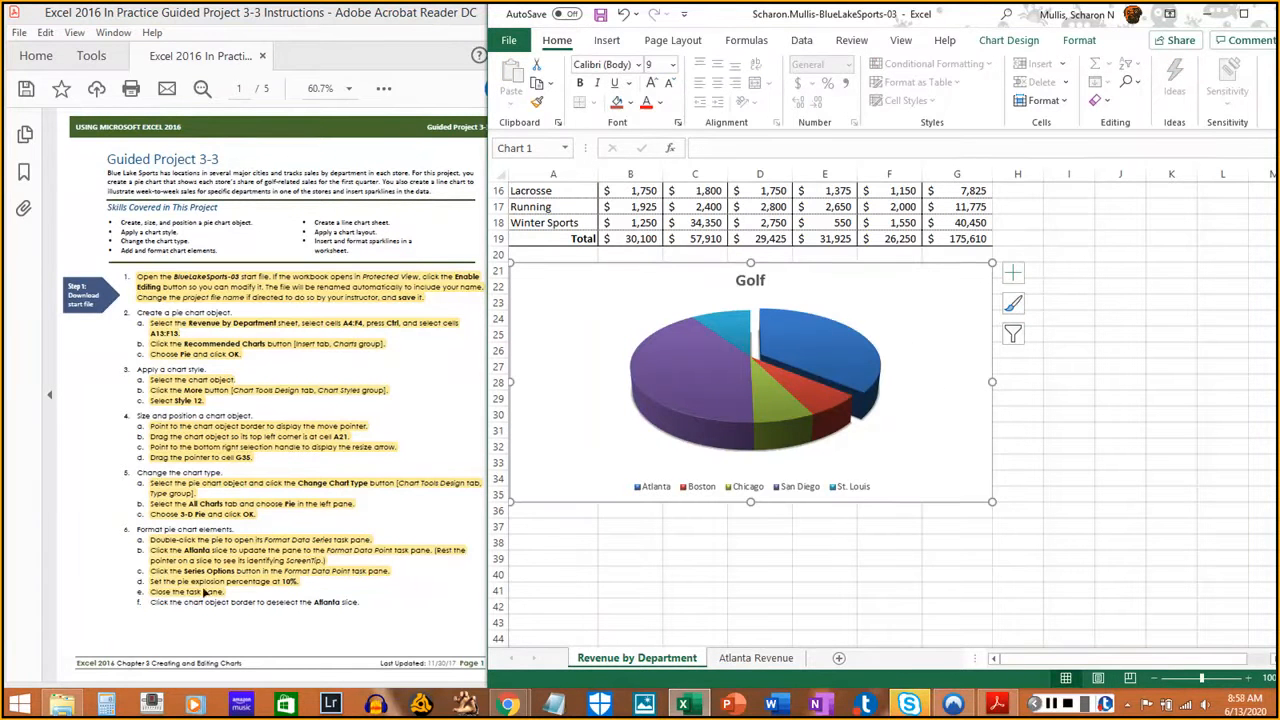
- Highlight instruction 6f in the Acrobat Reader PDF, then switch back to Excel and save the workbook
{"action": "left_click_drag", "start_coordinate": [150, 602], "coordinate": [357, 598]}
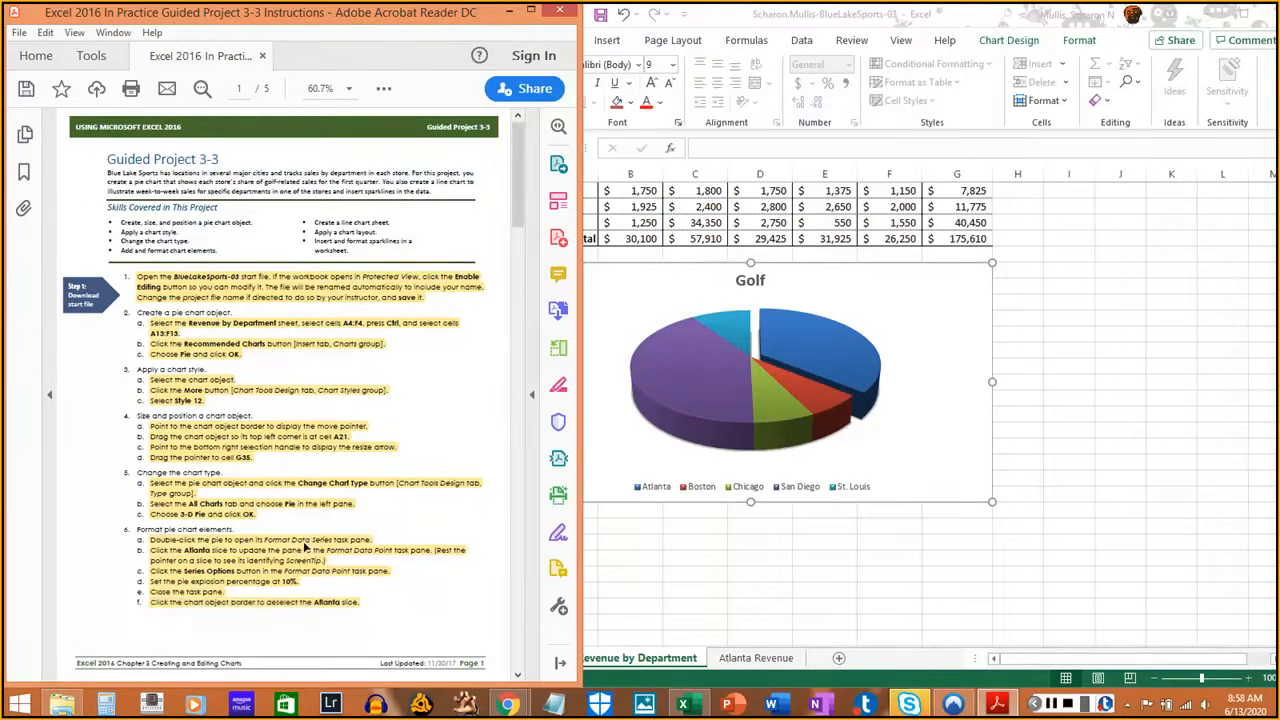
{"action": "scroll", "coordinate": [304, 541], "scroll_direction": "down", "scroll_amount": 3}
{"action": "scroll", "coordinate": [304, 541], "scroll_direction": "down", "scroll_amount": 5}
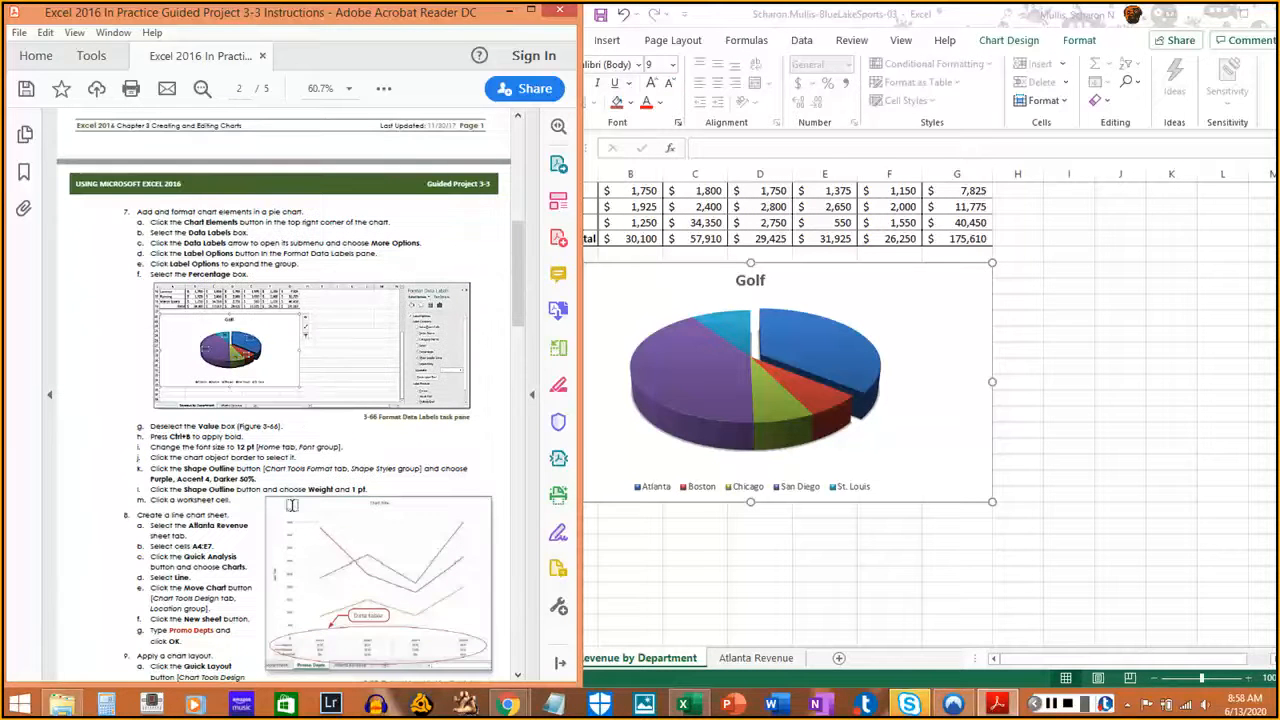
{"action": "left_click", "coordinate": [1258, 111]}
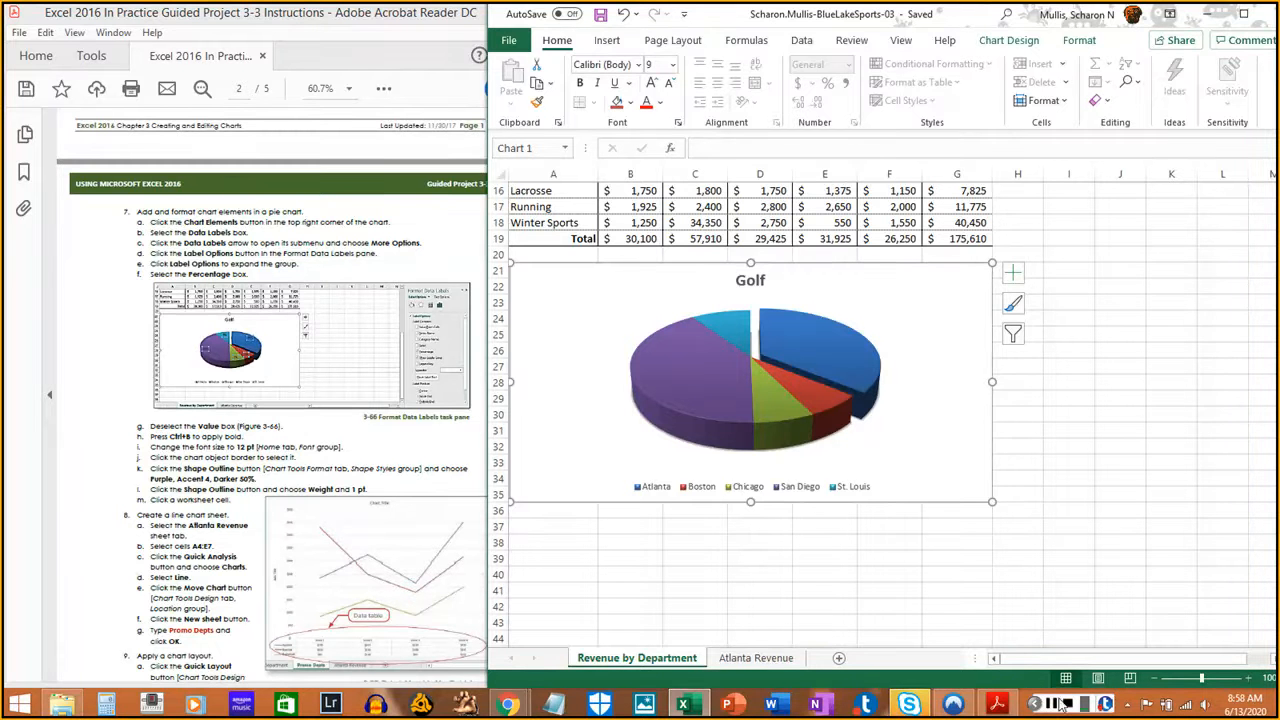
{"action": "left_click", "coordinate": [1060, 705]}
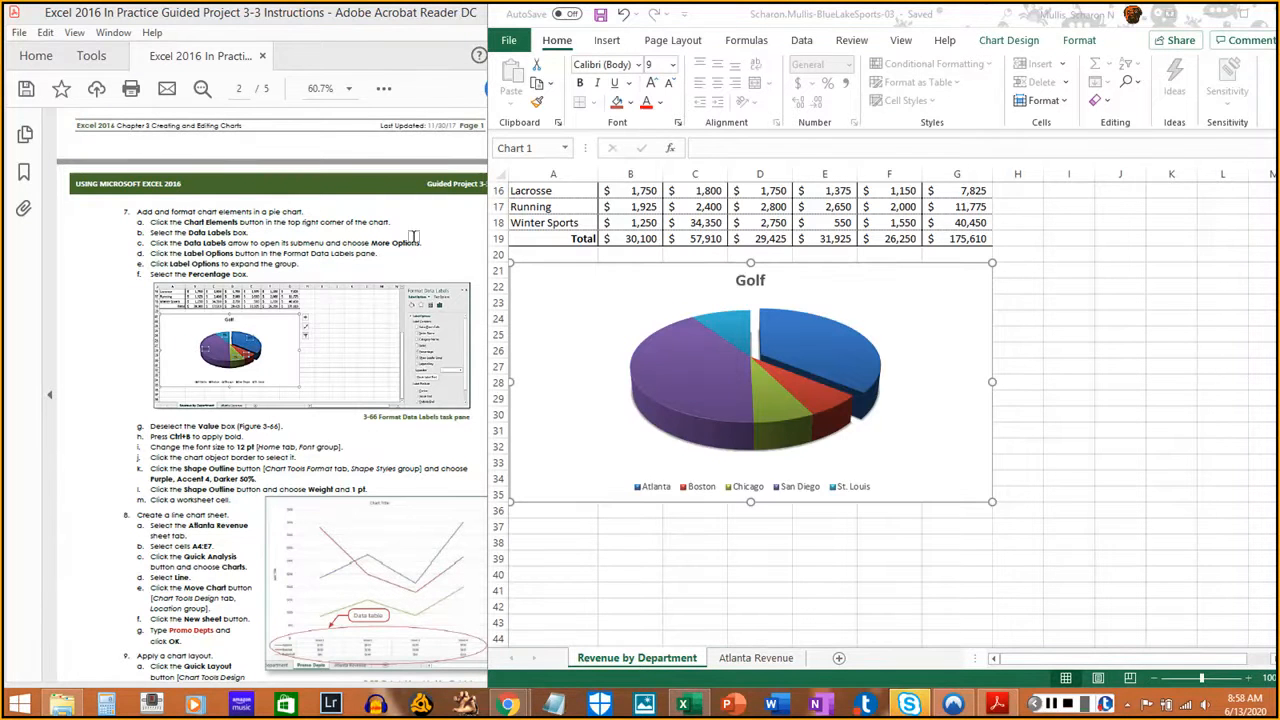
- Add data labels to the Golf pie chart and open their additional formatting options
{"action": "left_click", "coordinate": [996, 268]}
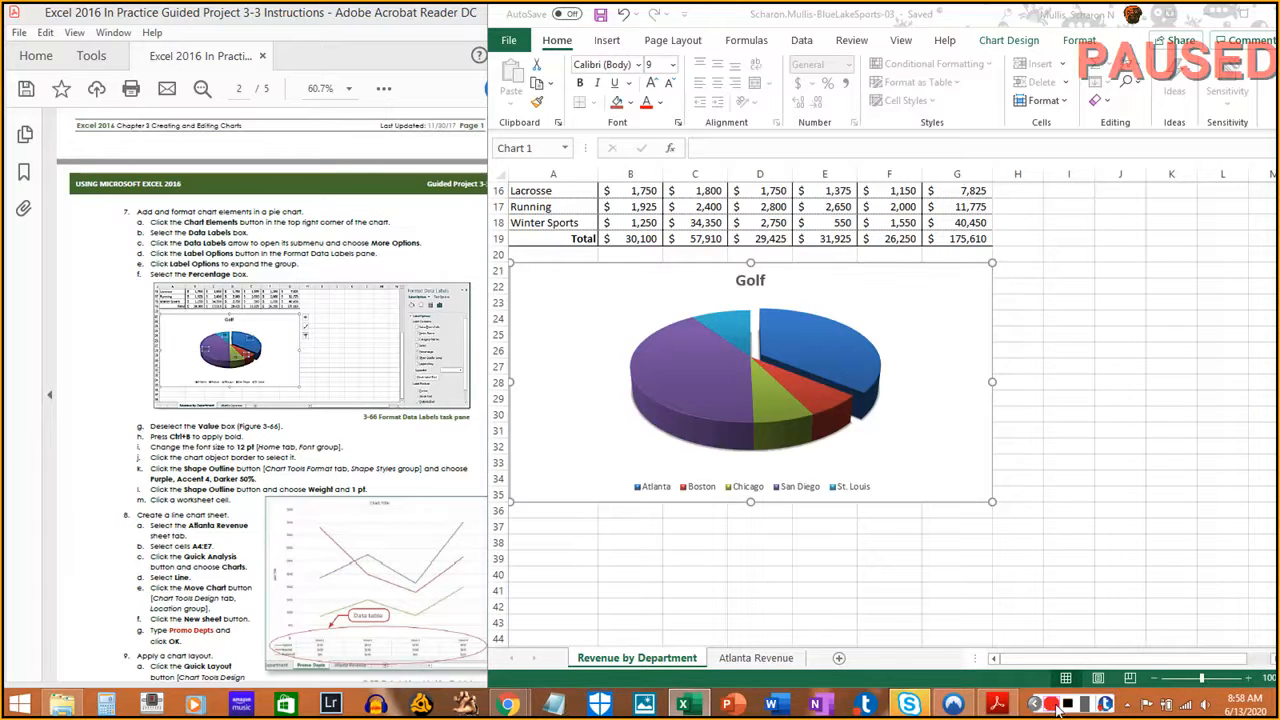
{"action": "left_click", "coordinate": [1012, 274]}
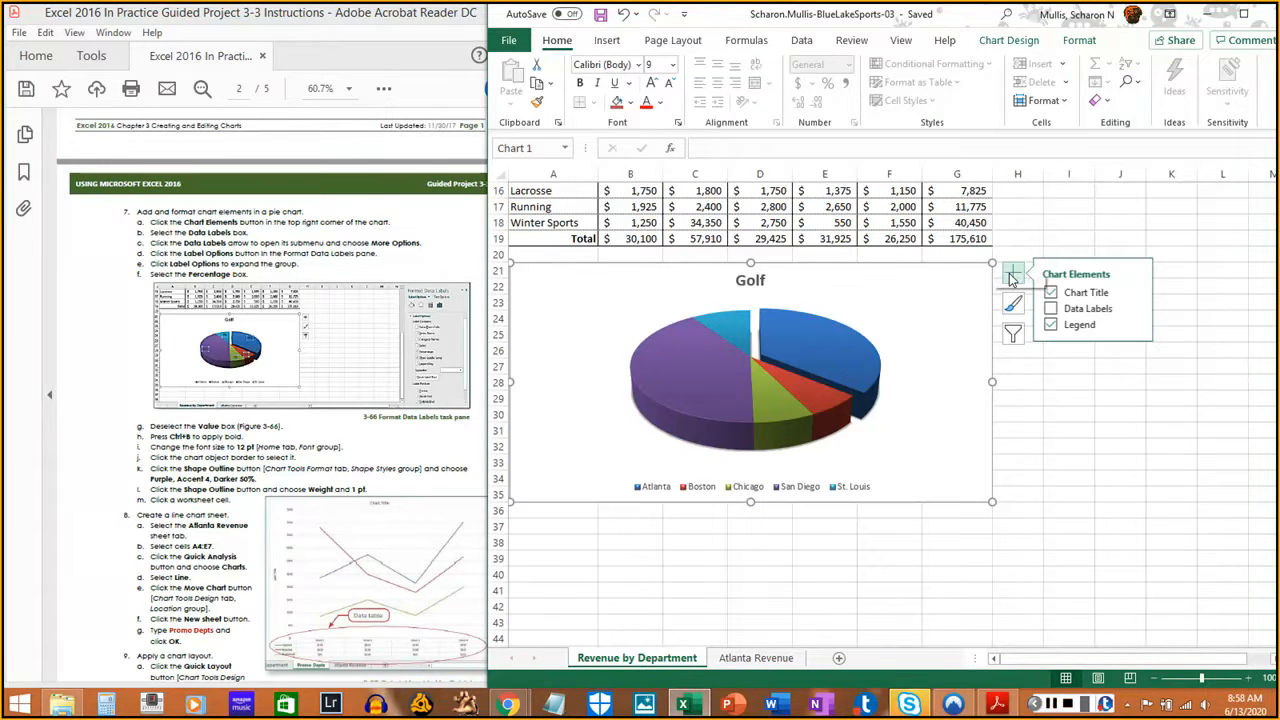
{"action": "left_click", "coordinate": [1052, 309]}
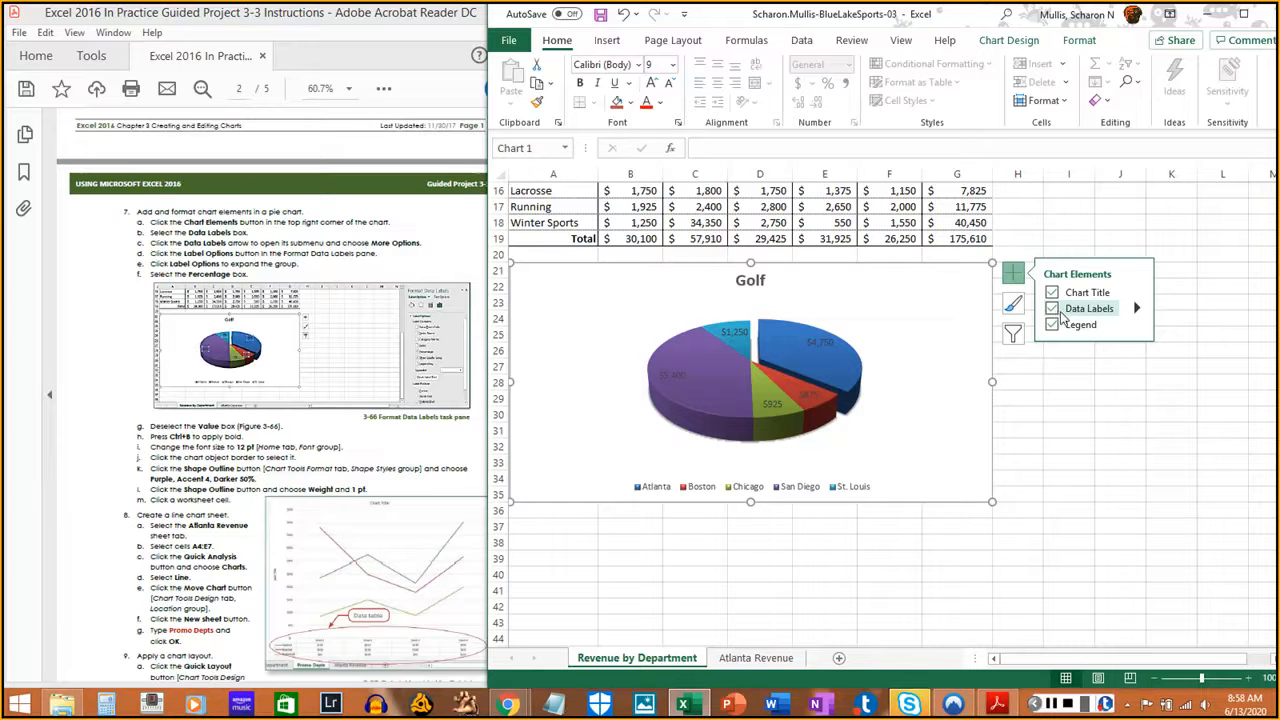
{"action": "left_click", "coordinate": [1136, 309]}
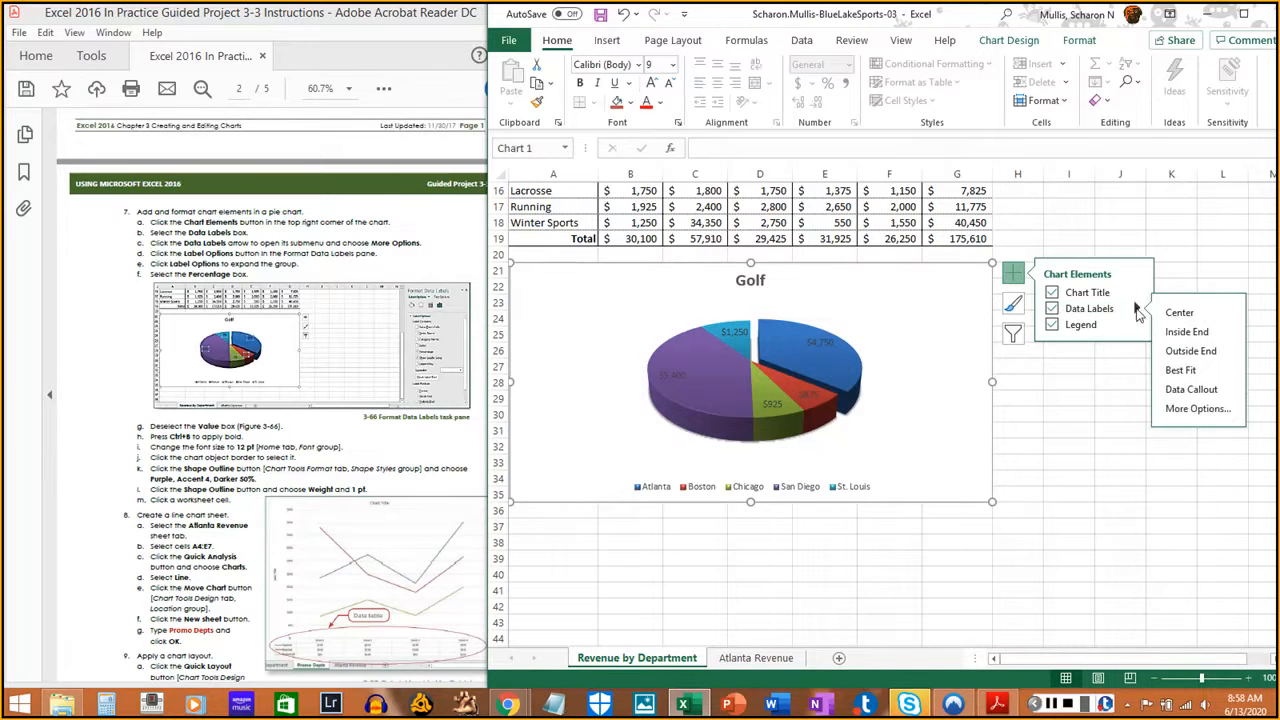
{"action": "left_click", "coordinate": [1199, 410]}
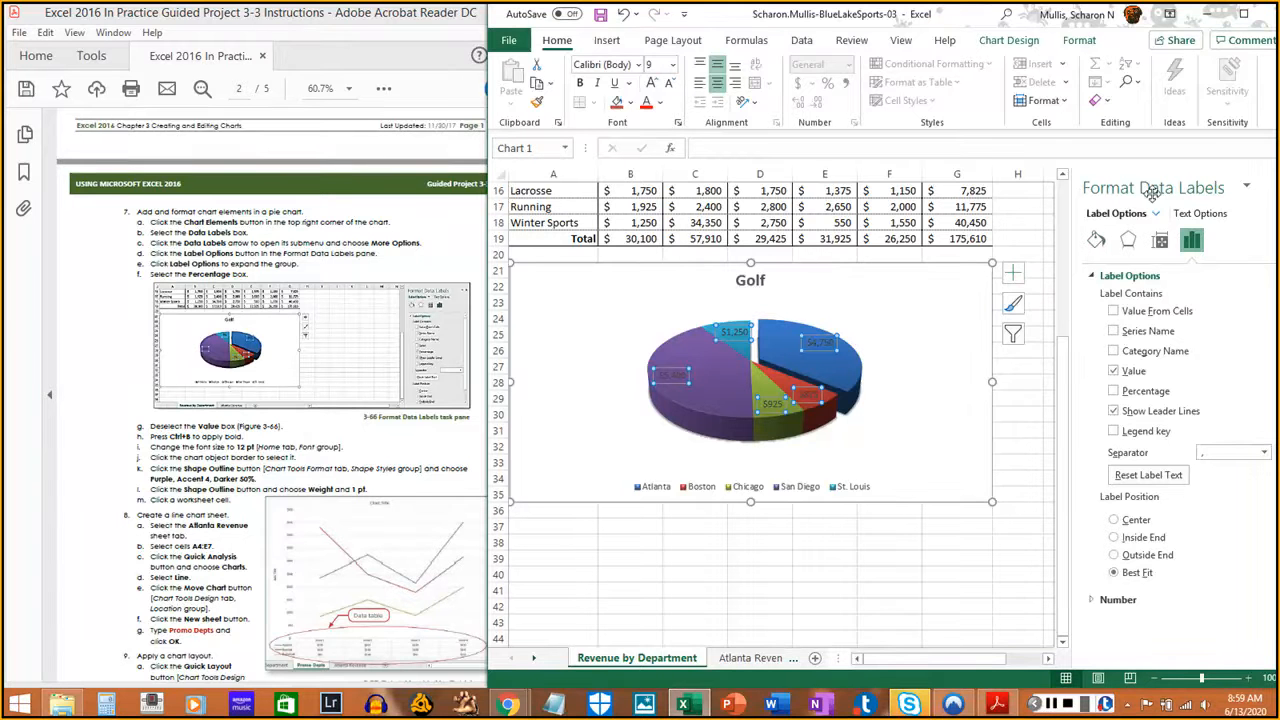
- Make the Golf pie's data labels show the percentage instead of the value
{"action": "left_click", "coordinate": [1135, 279]}
{"action": "left_click", "coordinate": [1136, 280]}
{"action": "left_click", "coordinate": [1116, 393]}
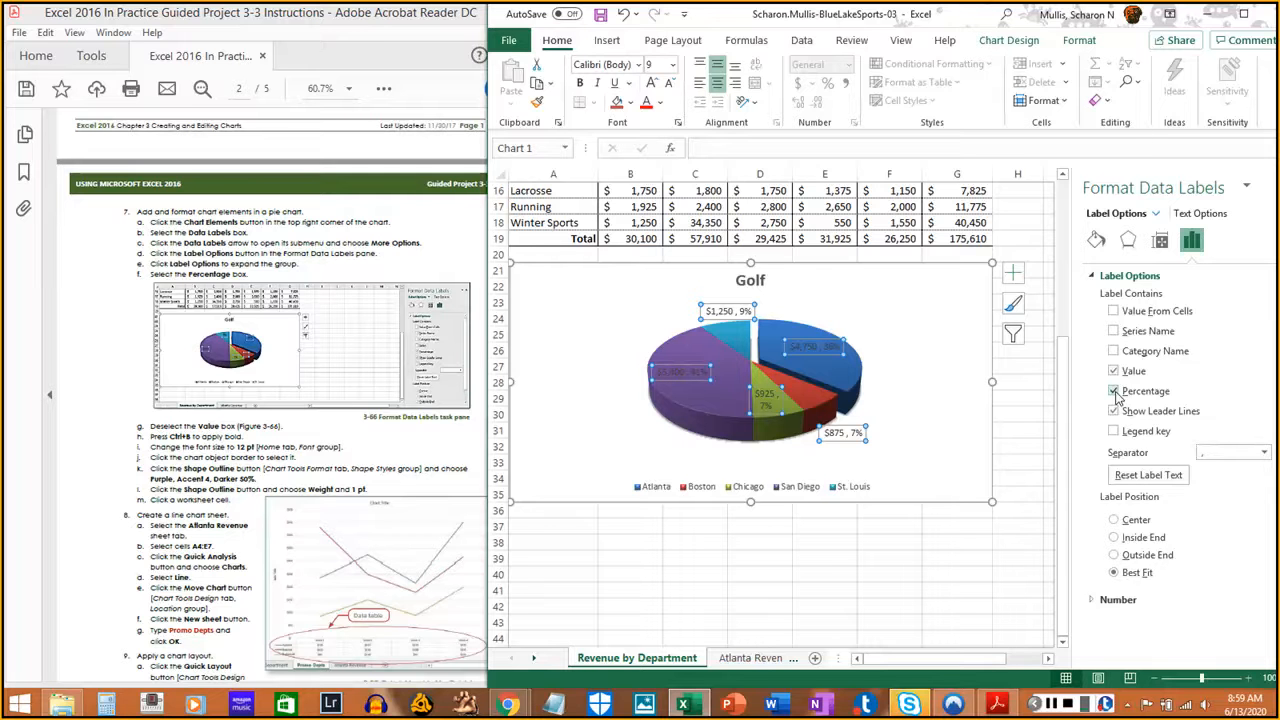
{"action": "left_click", "coordinate": [1113, 371]}
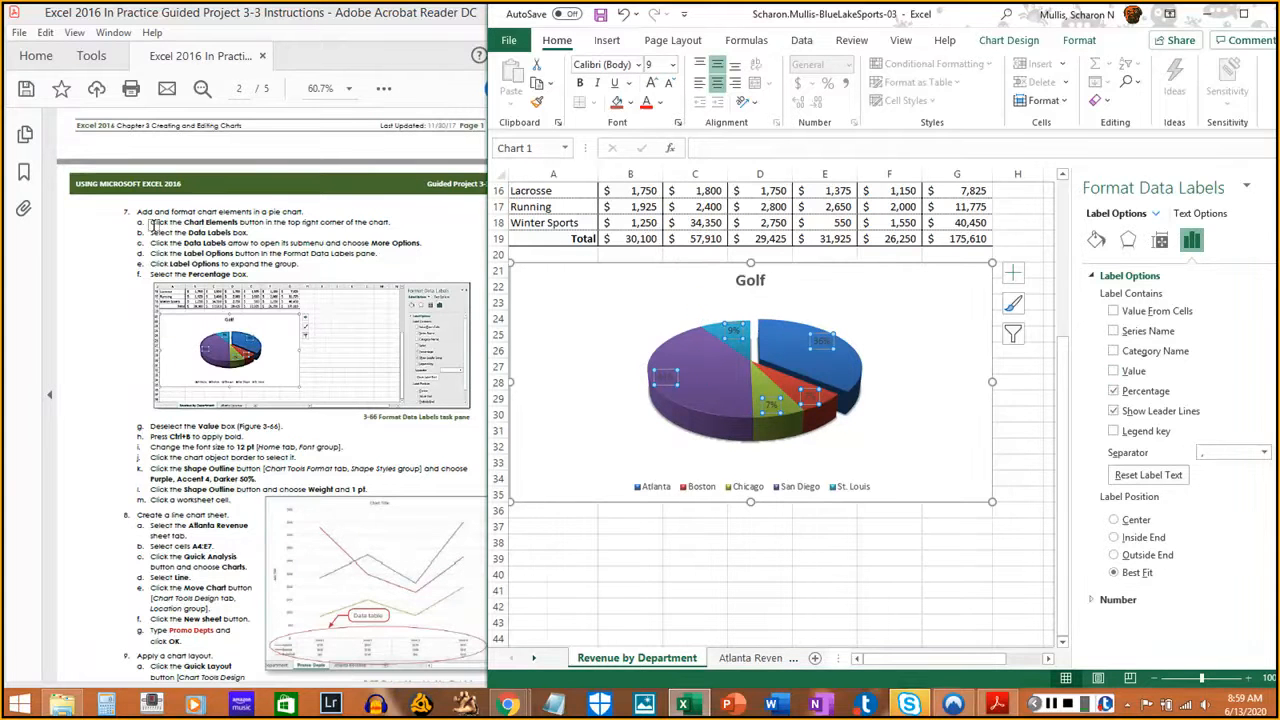
- Highlight instructions 7a through 7g in the Acrobat Reader PDF
{"action": "left_click_drag", "start_coordinate": [153, 222], "coordinate": [389, 221]}
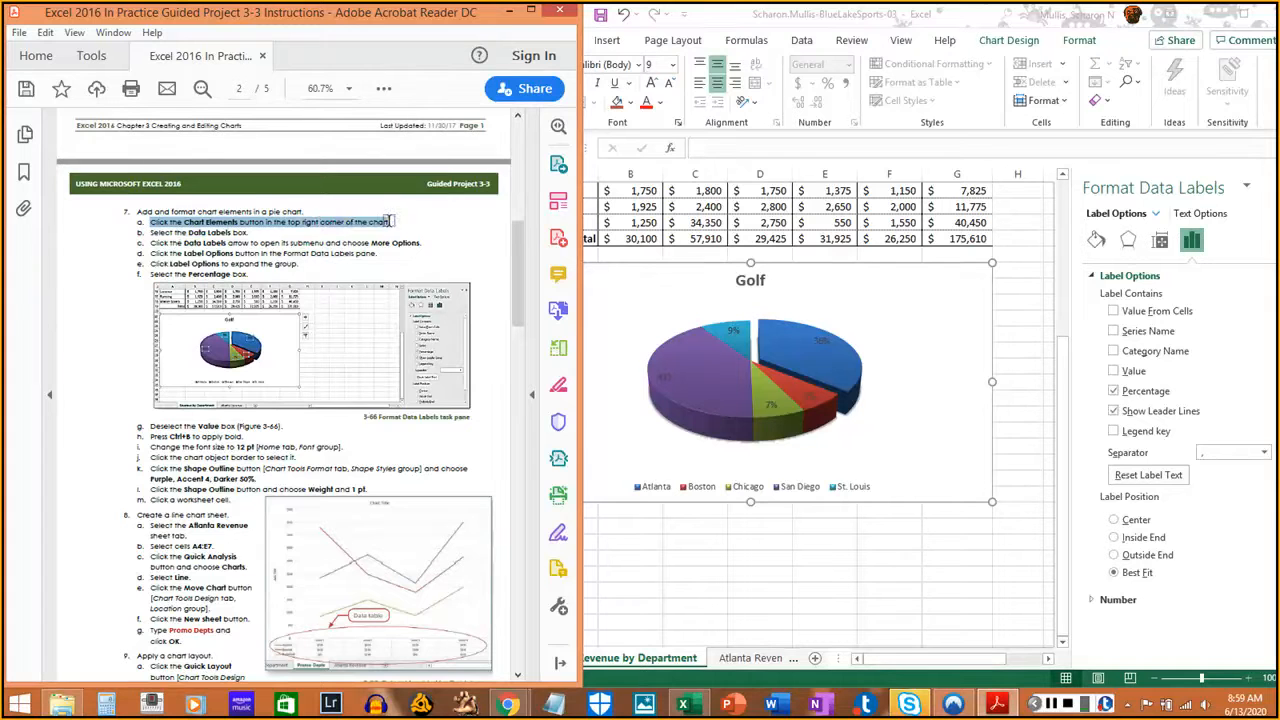
{"action": "left_click_drag", "start_coordinate": [150, 232], "coordinate": [248, 233]}
{"action": "left_click_drag", "start_coordinate": [150, 243], "coordinate": [416, 245]}
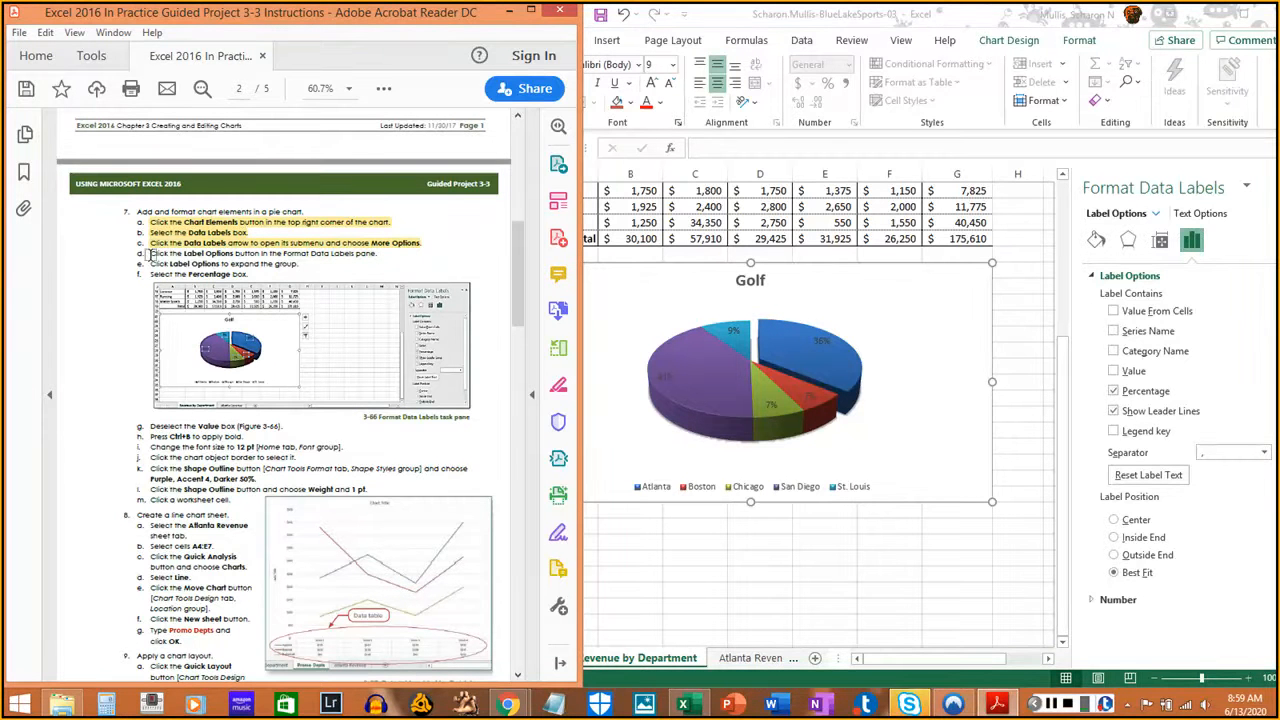
{"action": "left_click_drag", "start_coordinate": [150, 254], "coordinate": [382, 257]}
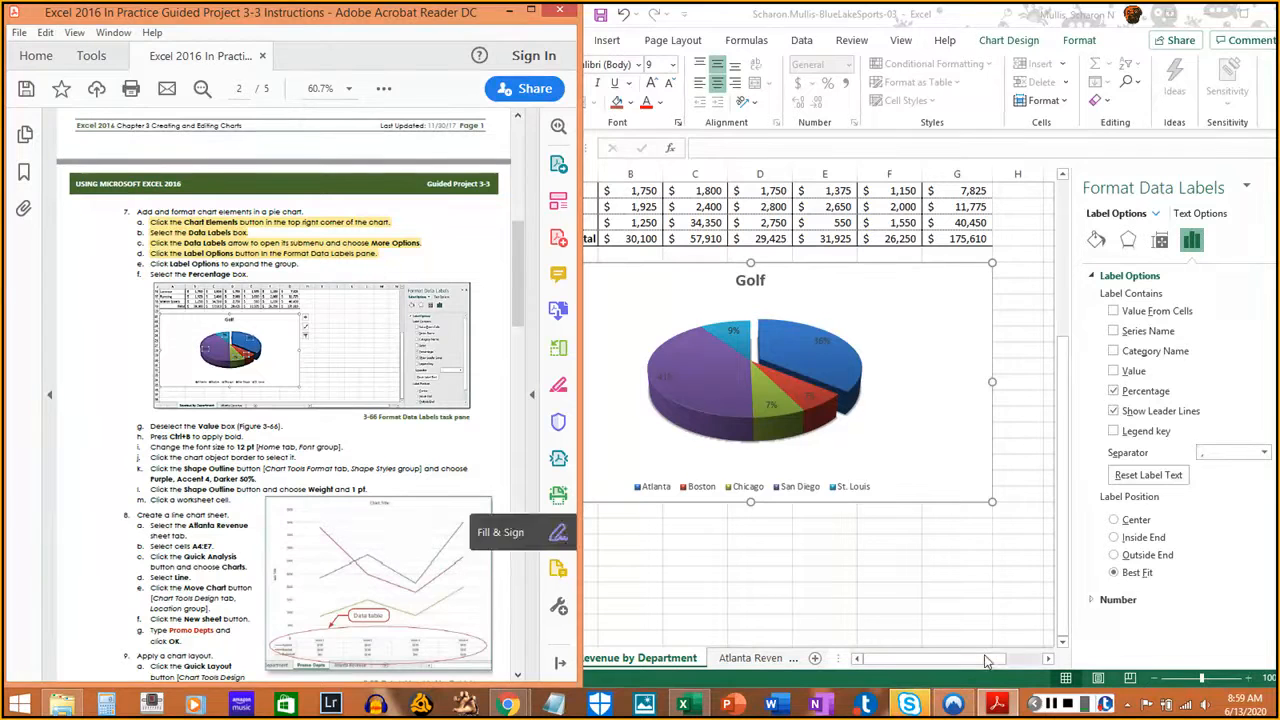
{"action": "left_click", "coordinate": [1052, 706]}
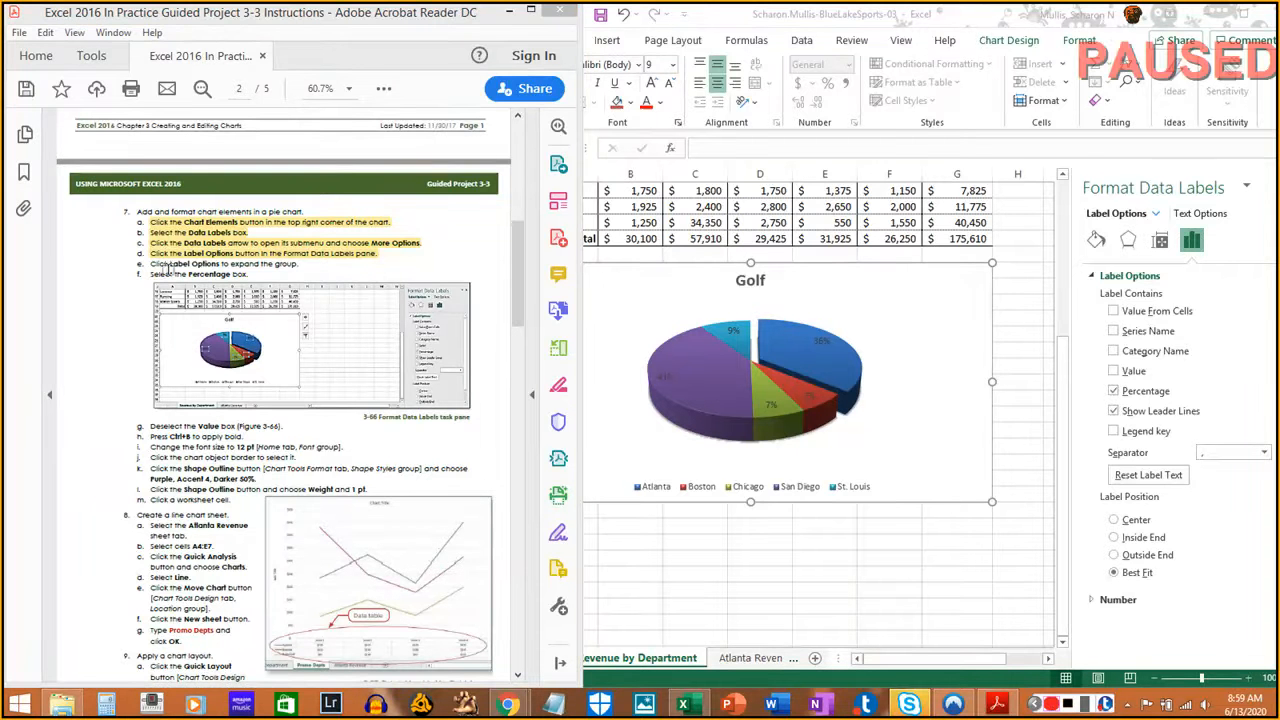
{"action": "left_click_drag", "start_coordinate": [150, 264], "coordinate": [300, 266]}
{"action": "left_click_drag", "start_coordinate": [150, 274], "coordinate": [250, 277]}
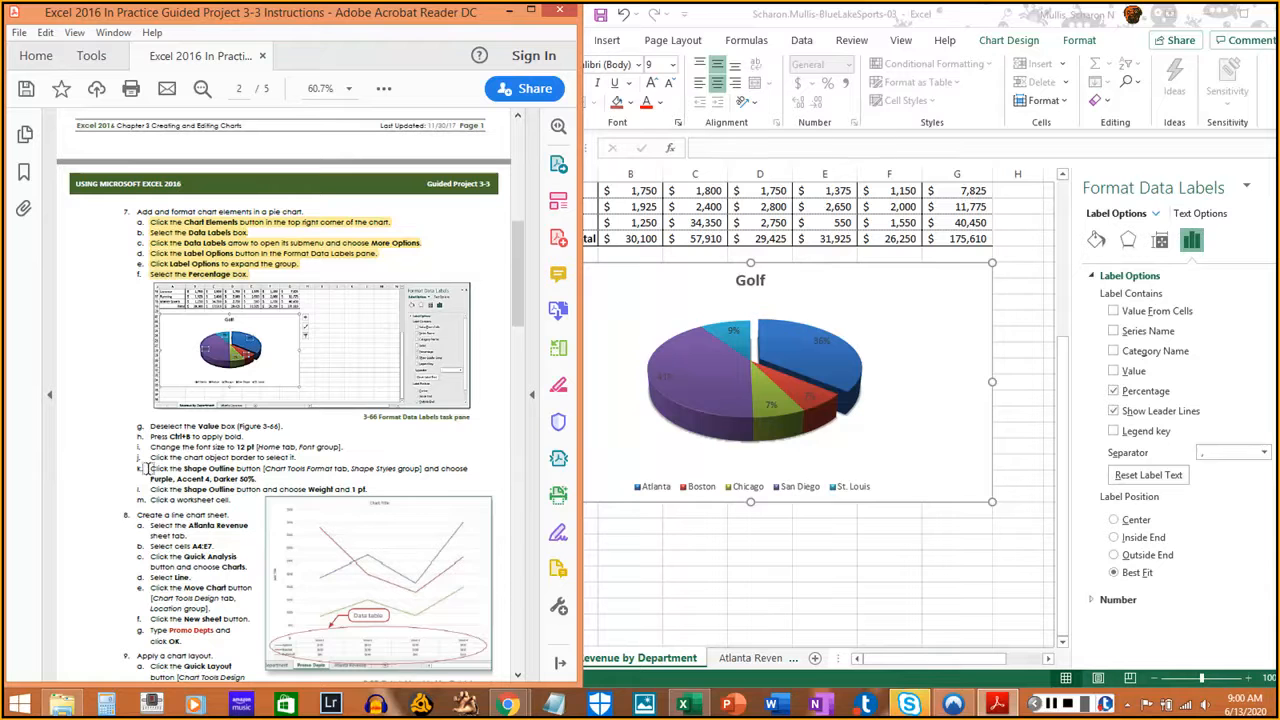
{"action": "left_click_drag", "start_coordinate": [150, 426], "coordinate": [285, 430]}
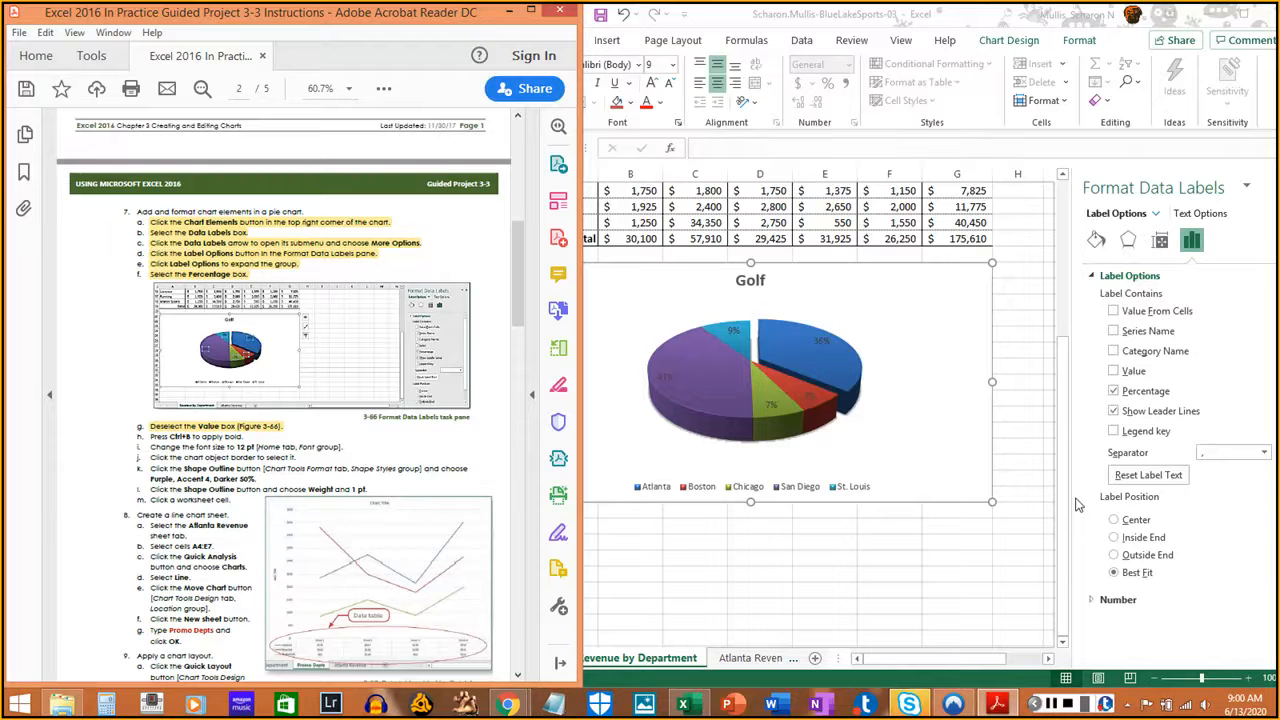
- Return to Excel, make the Golf pie's data labels bold and set their font size to 12 pt
{"action": "left_click", "coordinate": [1258, 378]}
{"action": "key", "text": "ctrl+b"}
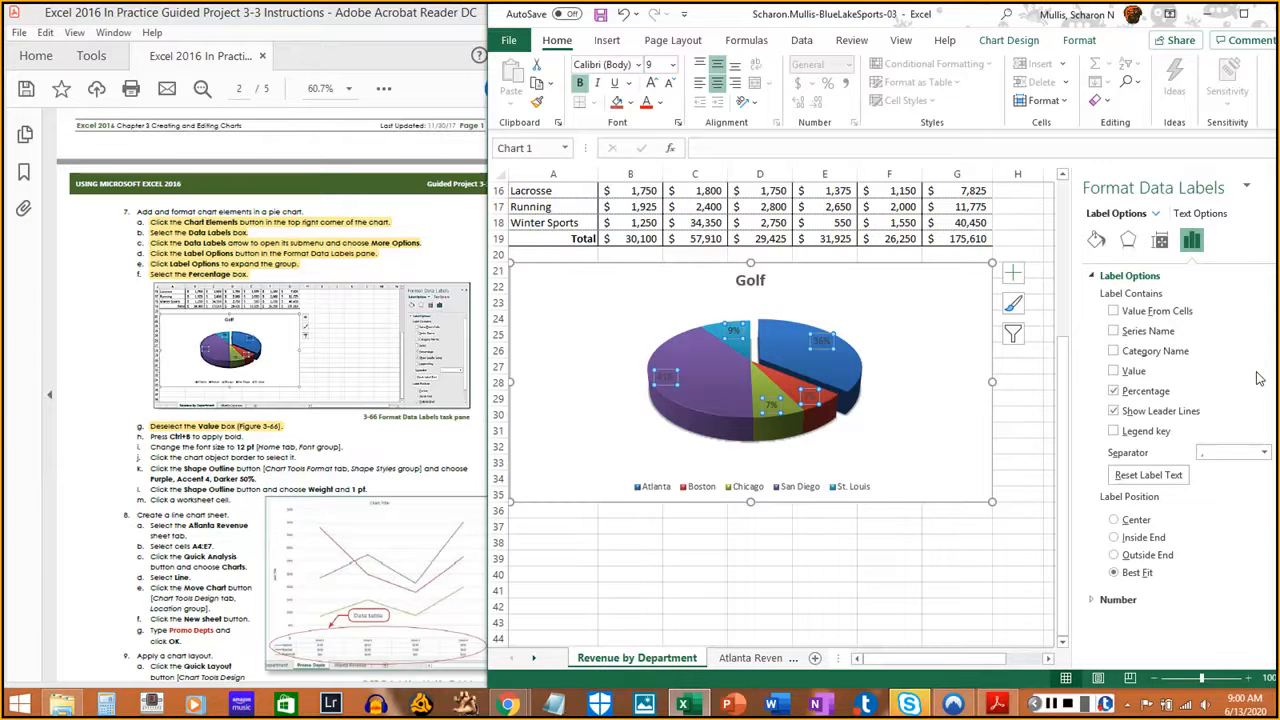
{"action": "left_click", "coordinate": [1051, 705]}
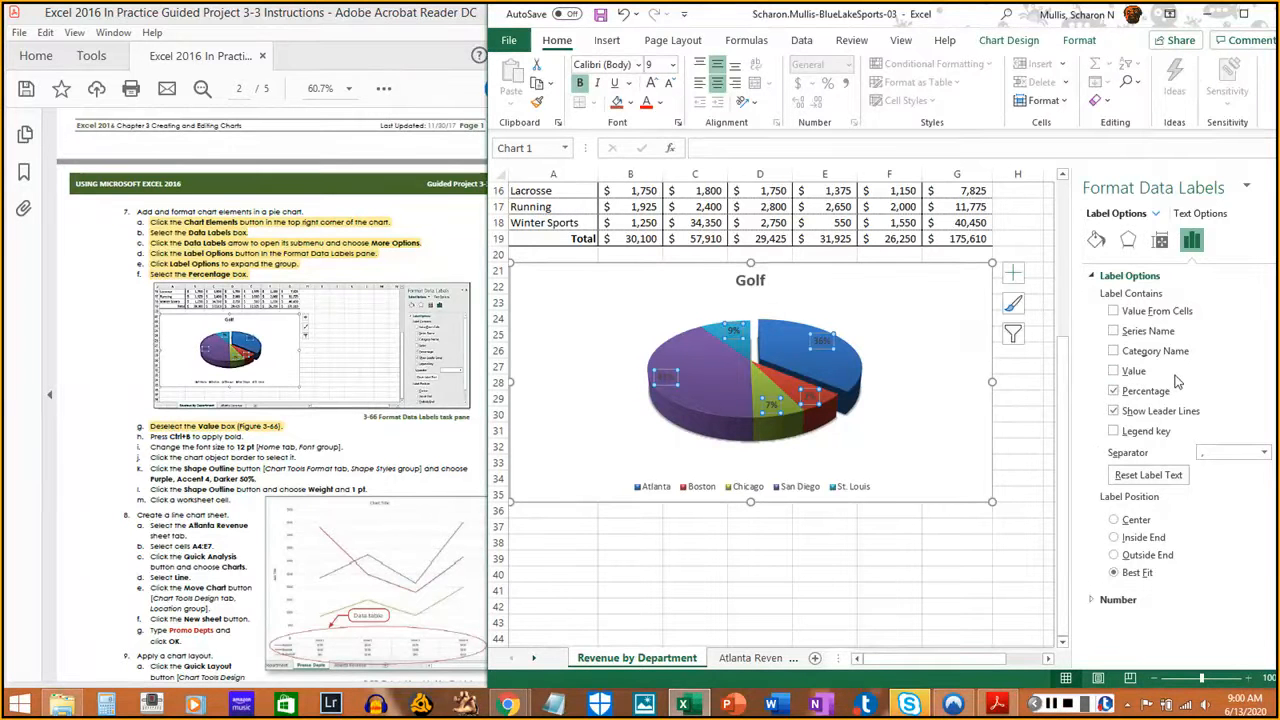
{"action": "key", "text": "ctrl+b"}
{"action": "key", "text": "ctrl+b"}
{"action": "left_click", "coordinate": [675, 65]}
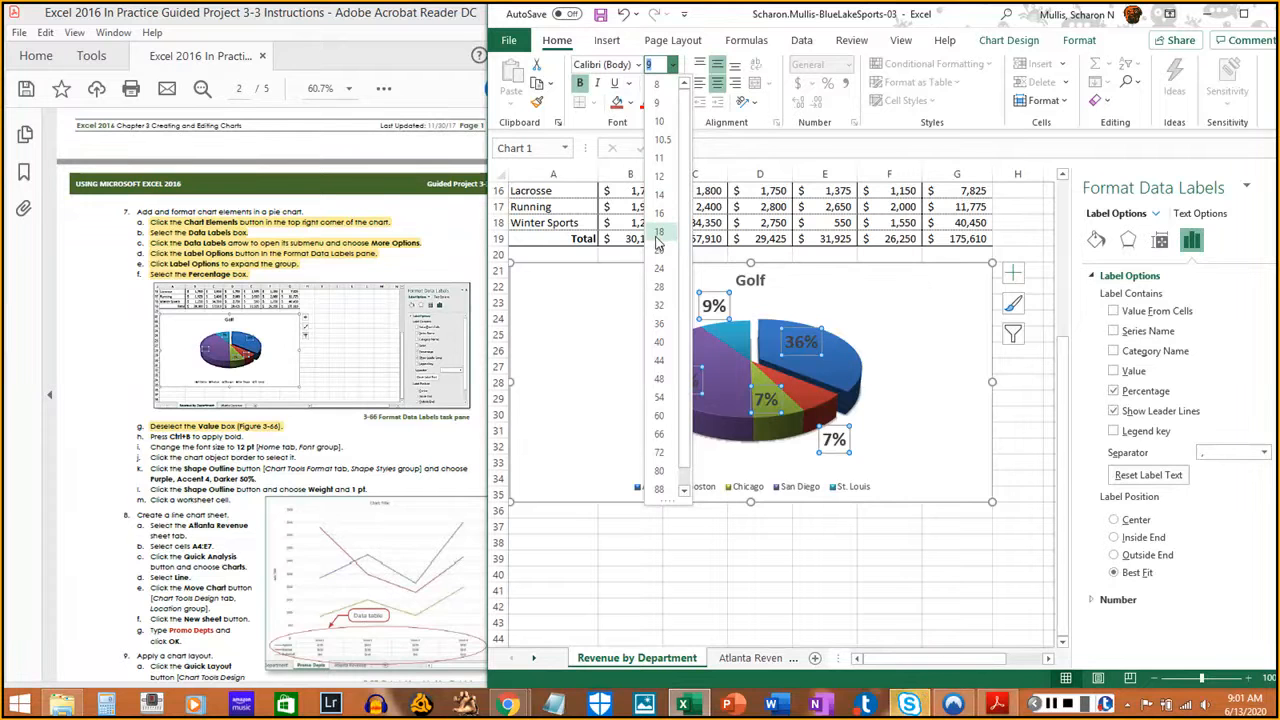
{"action": "left_click", "coordinate": [663, 178]}
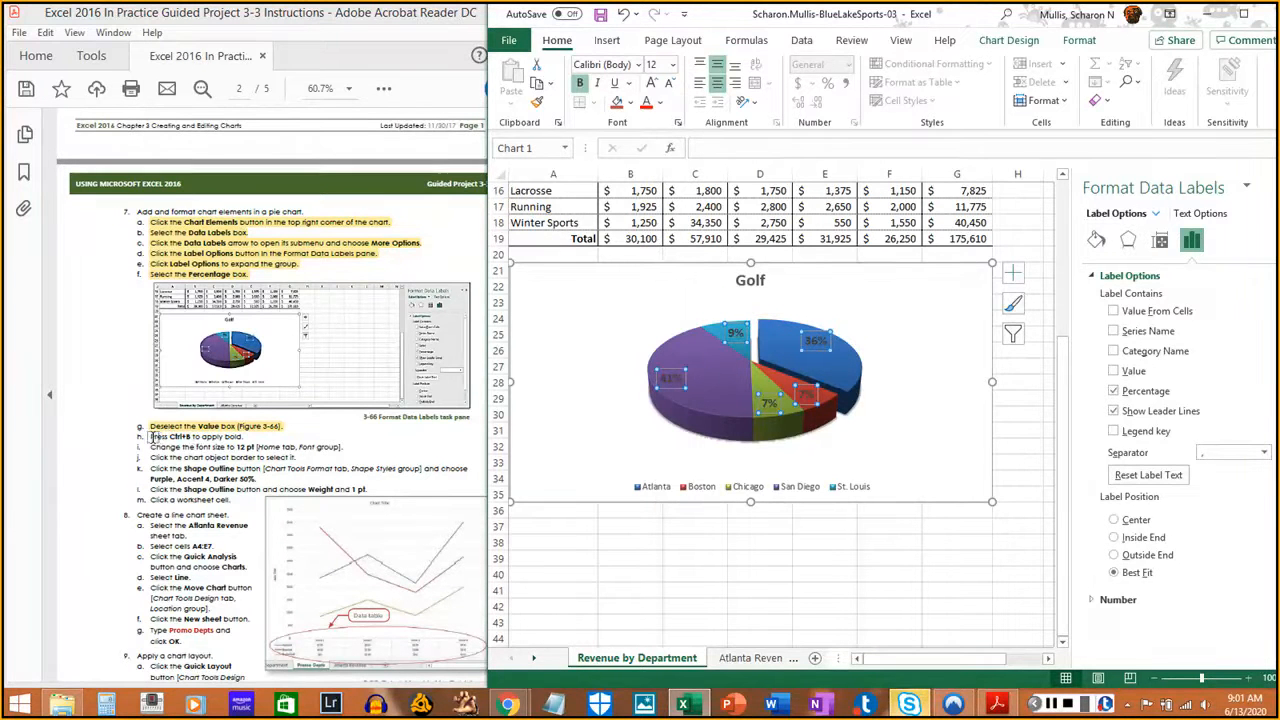
- Highlight instructions 7h and 7i in the Acrobat Reader PDF
{"action": "left_click_drag", "start_coordinate": [152, 437], "coordinate": [244, 438]}
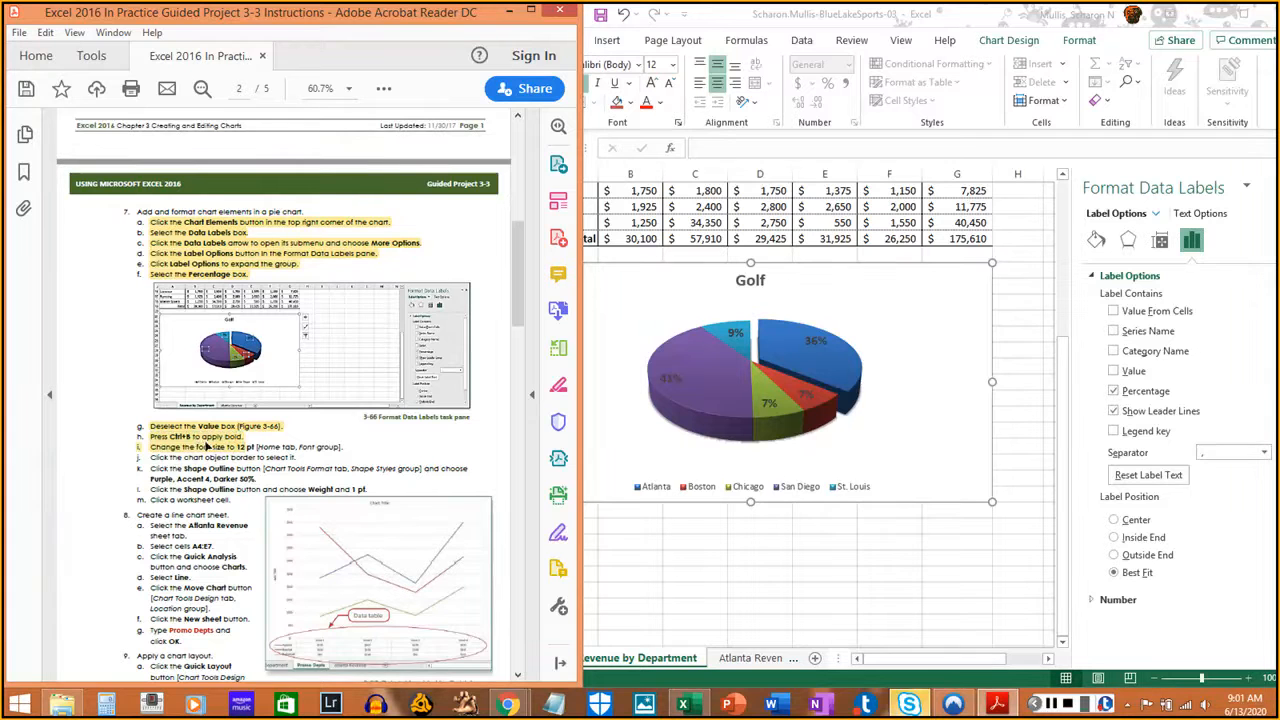
{"action": "left_click", "coordinate": [204, 437]}
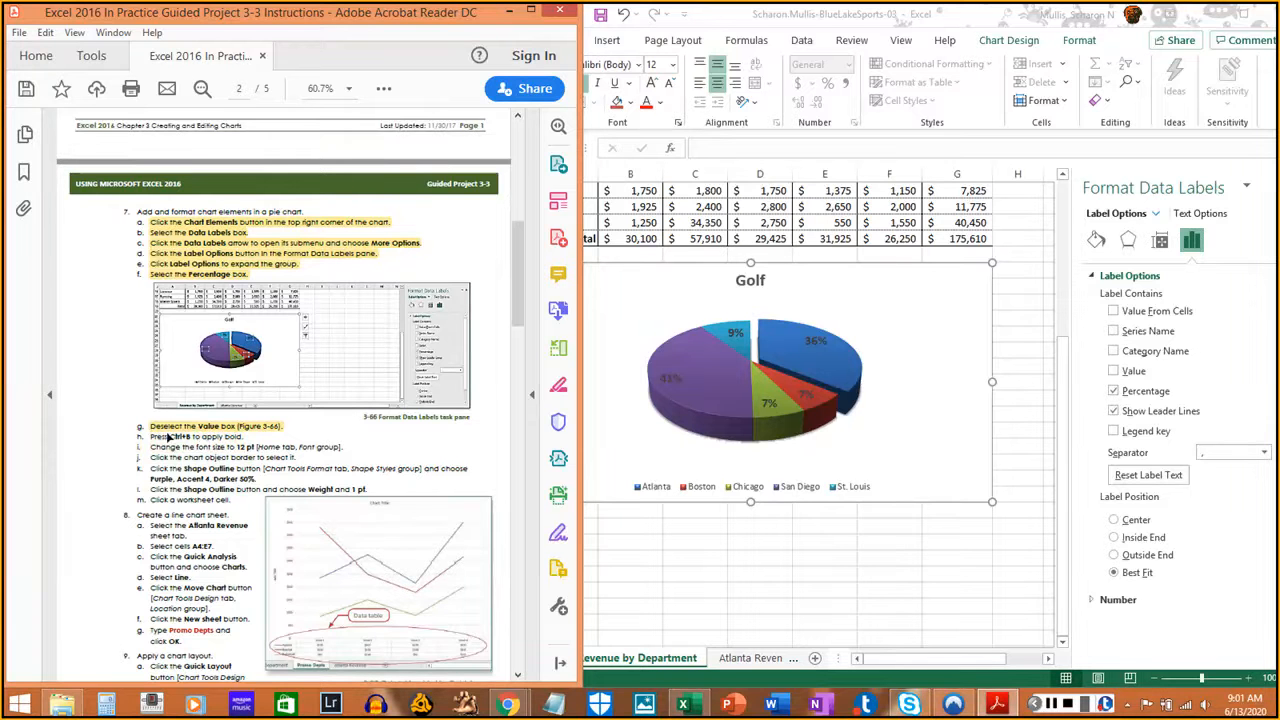
{"action": "left_click_drag", "start_coordinate": [147, 436], "coordinate": [246, 438]}
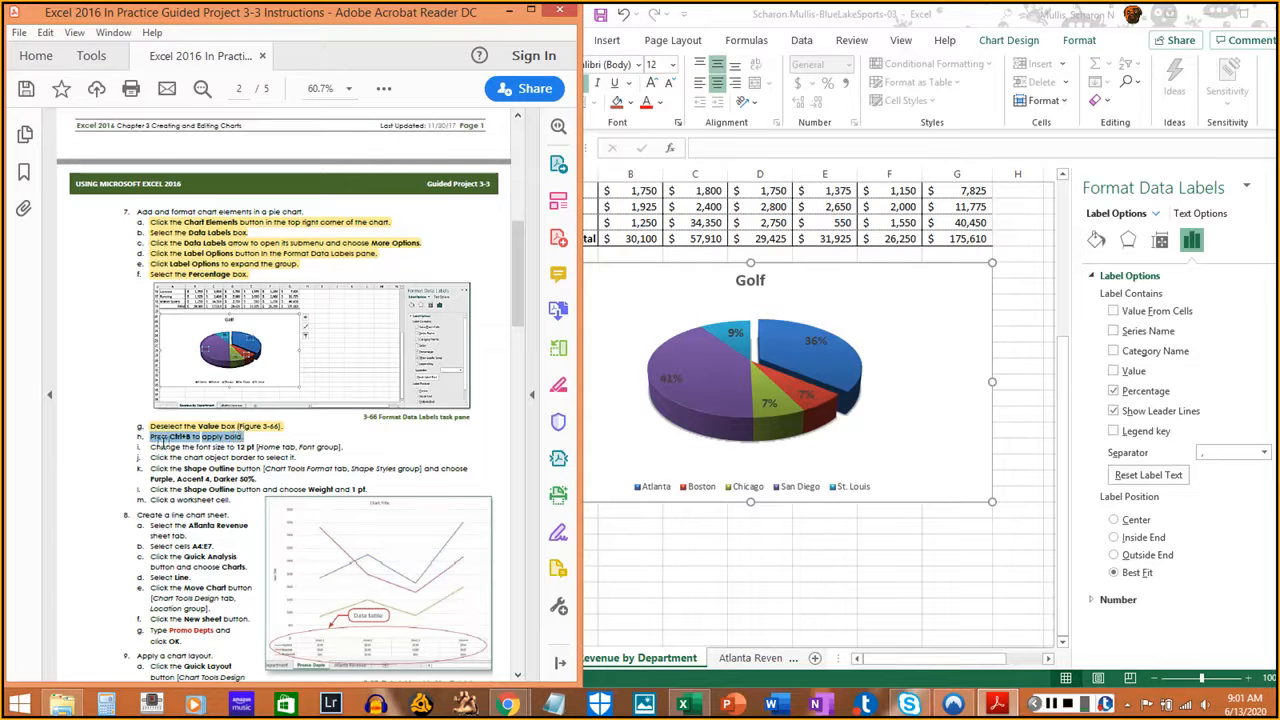
{"action": "left_click_drag", "start_coordinate": [150, 447], "coordinate": [344, 448]}
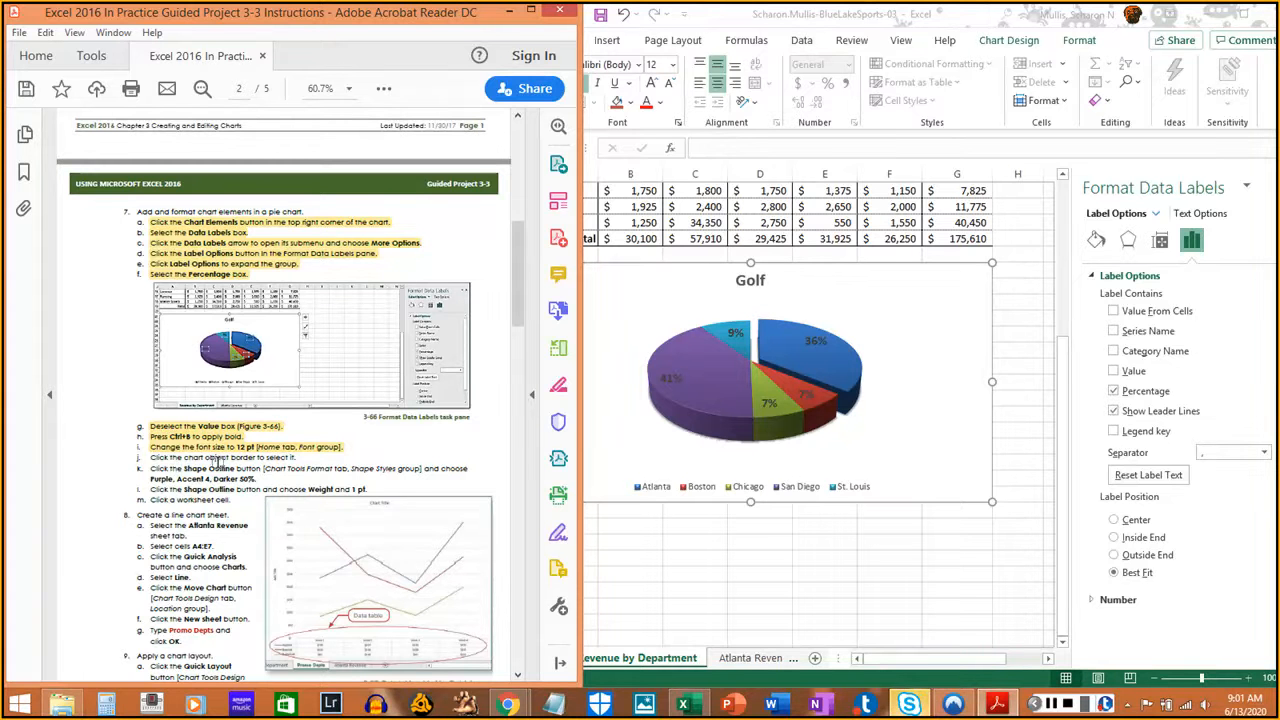
- Select the Golf chart object in Excel, and highlight instruction 7j in the Acrobat Reader PDF
{"action": "left_click", "coordinate": [889, 263]}
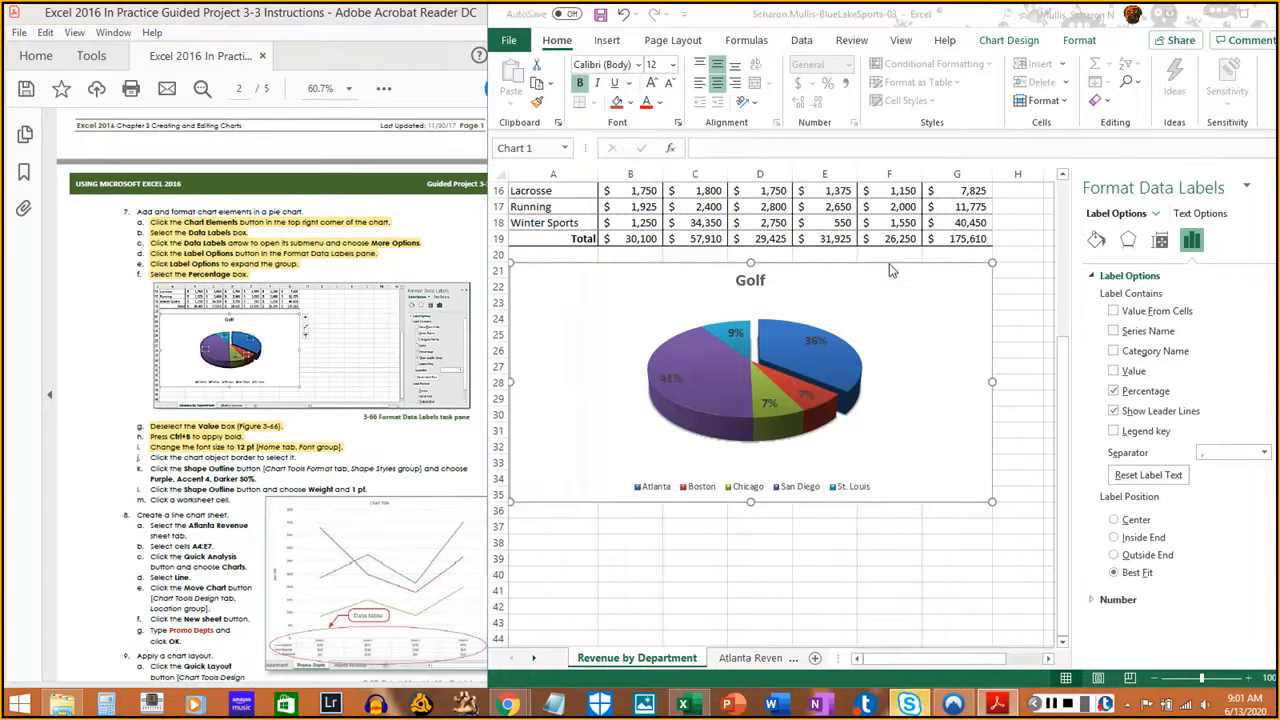
{"action": "left_click", "coordinate": [889, 263]}
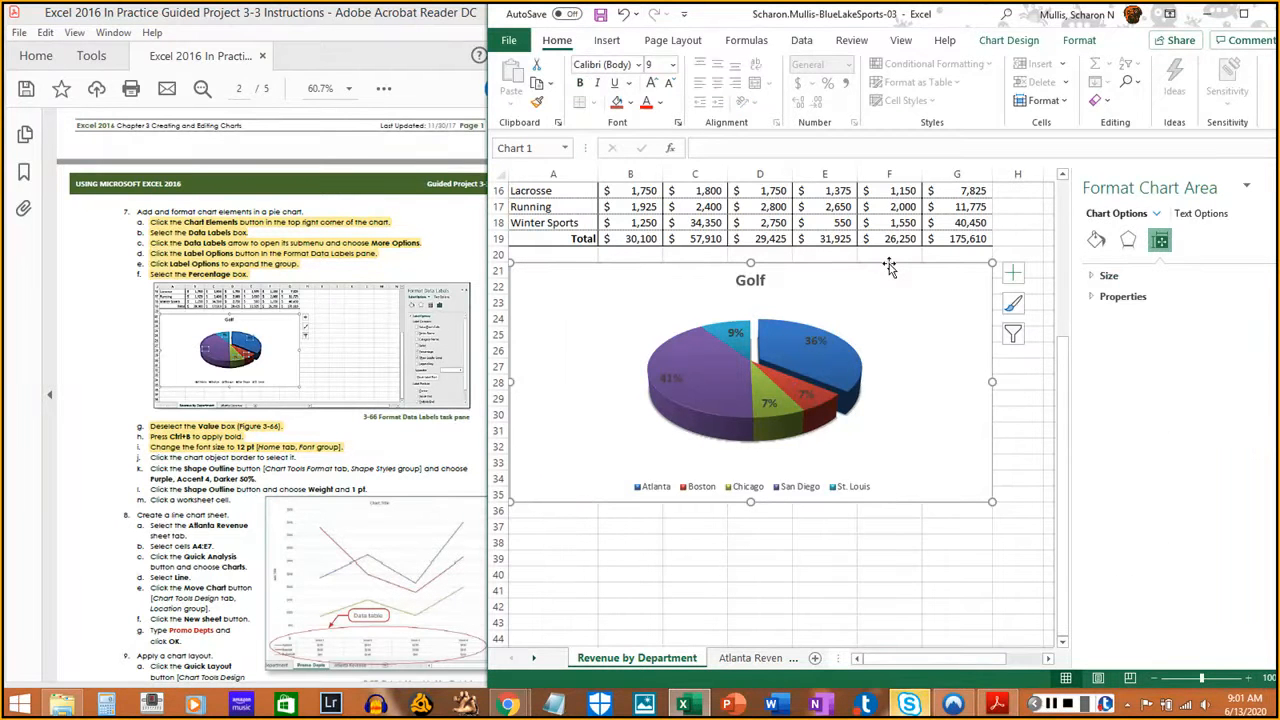
{"action": "left_click", "coordinate": [148, 457]}
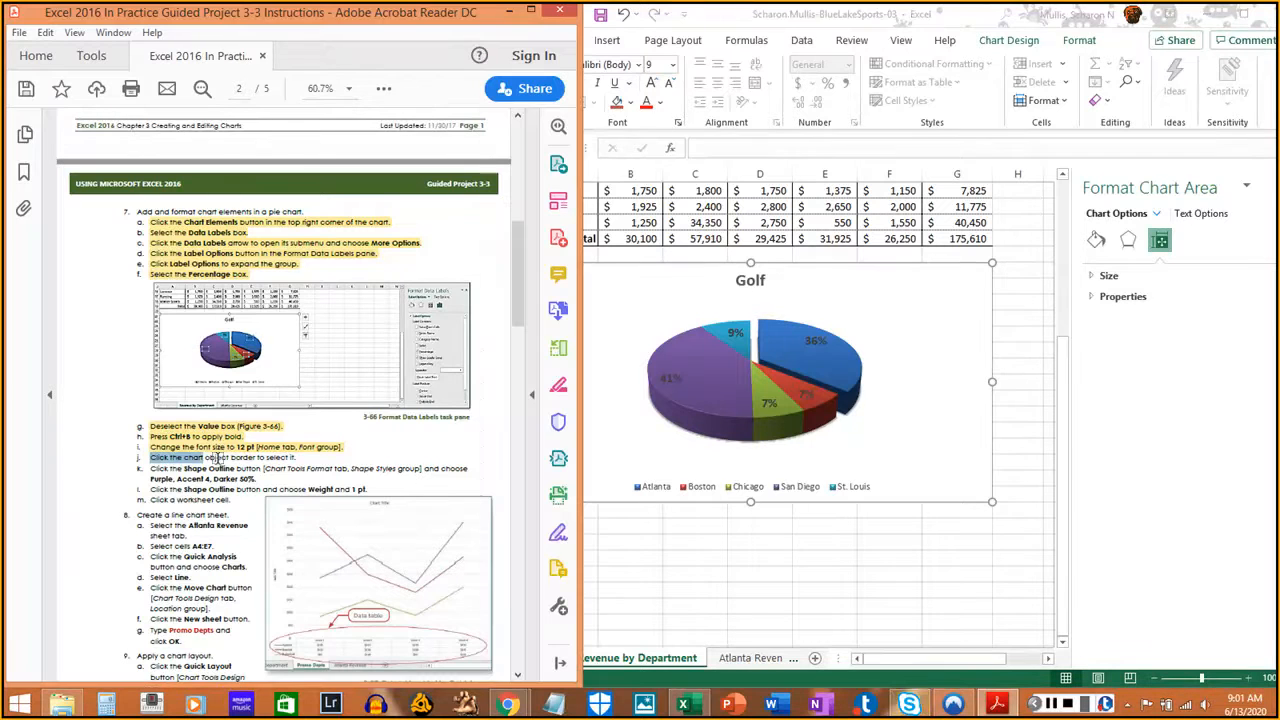
{"action": "left_click_drag", "start_coordinate": [150, 457], "coordinate": [293, 457]}
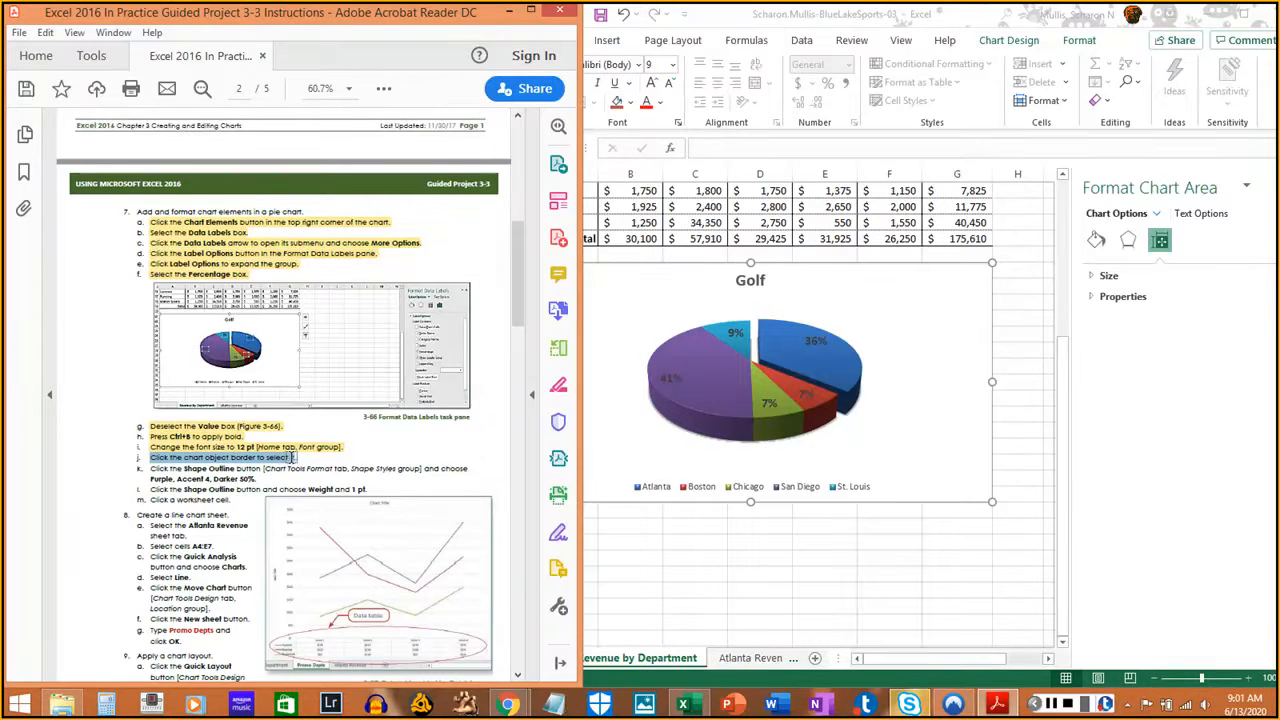
{"action": "left_click", "coordinate": [152, 470]}
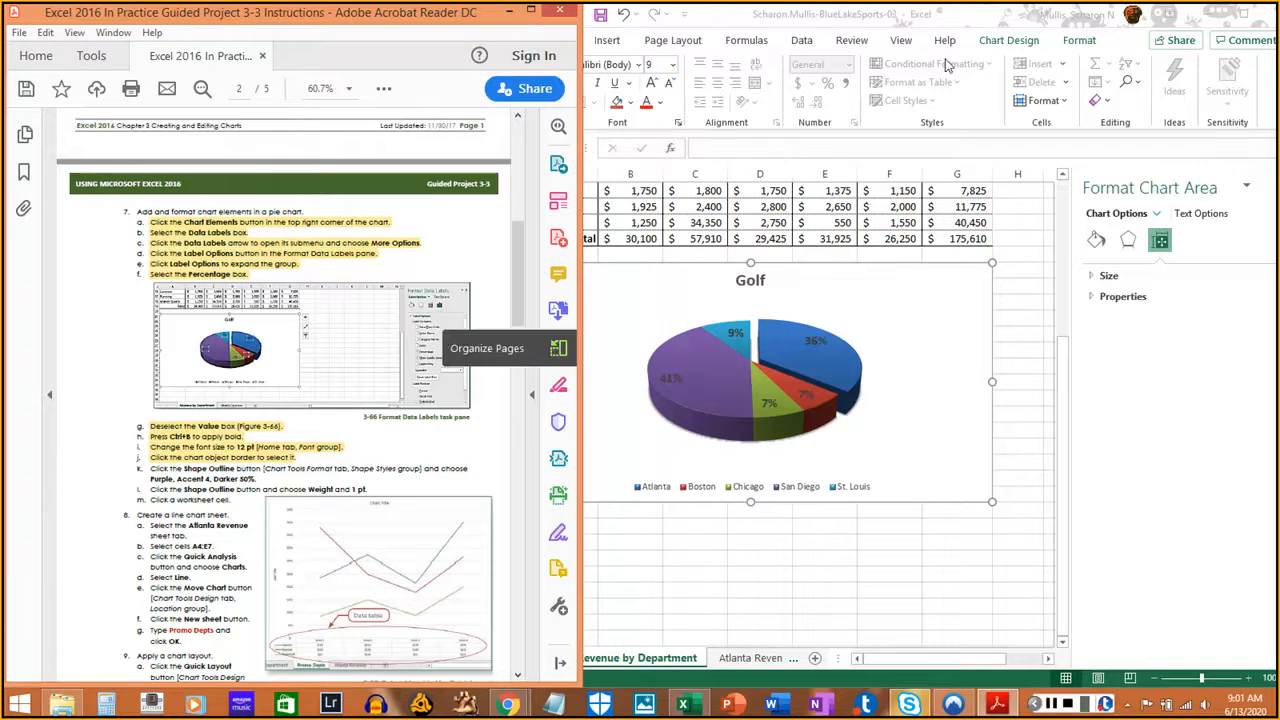
- Set the Golf chart's shape outline in Excel to Purple, Accent 4, Darker 50%, and highlight instruction 7k in the Acrobat Reader PDF
{"action": "left_click", "coordinate": [930, 265]}
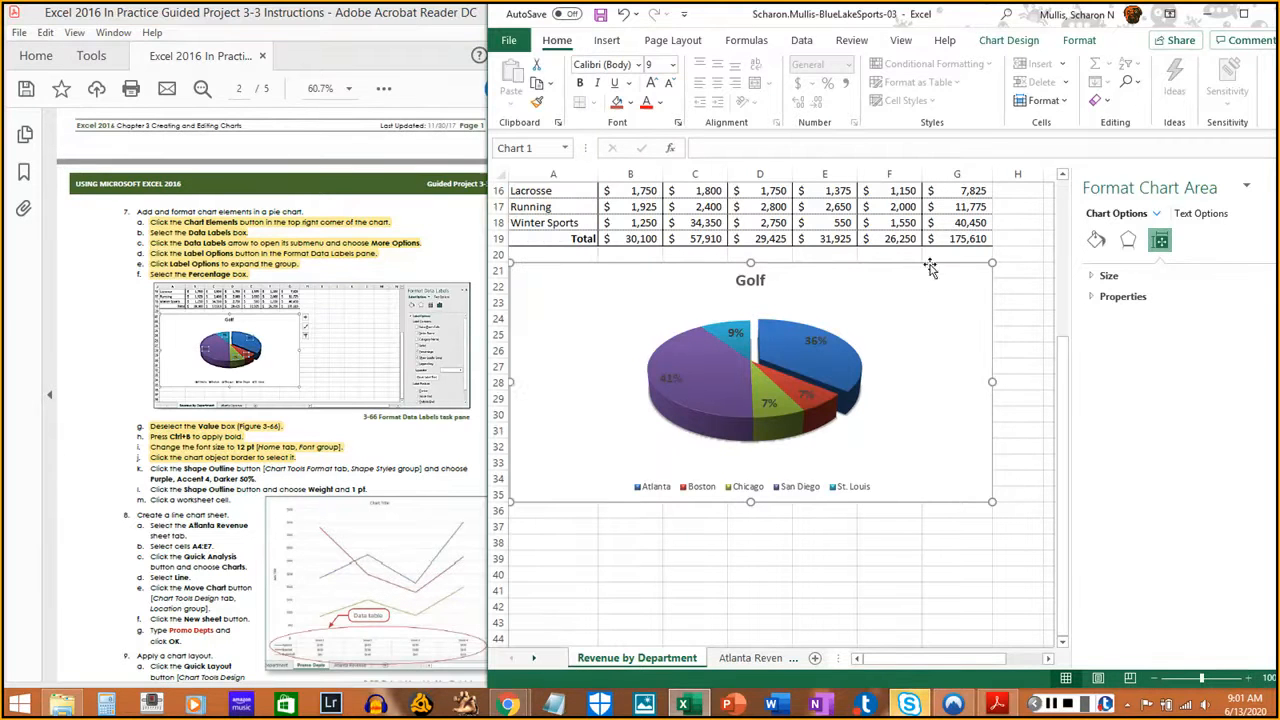
{"action": "left_click", "coordinate": [1033, 45]}
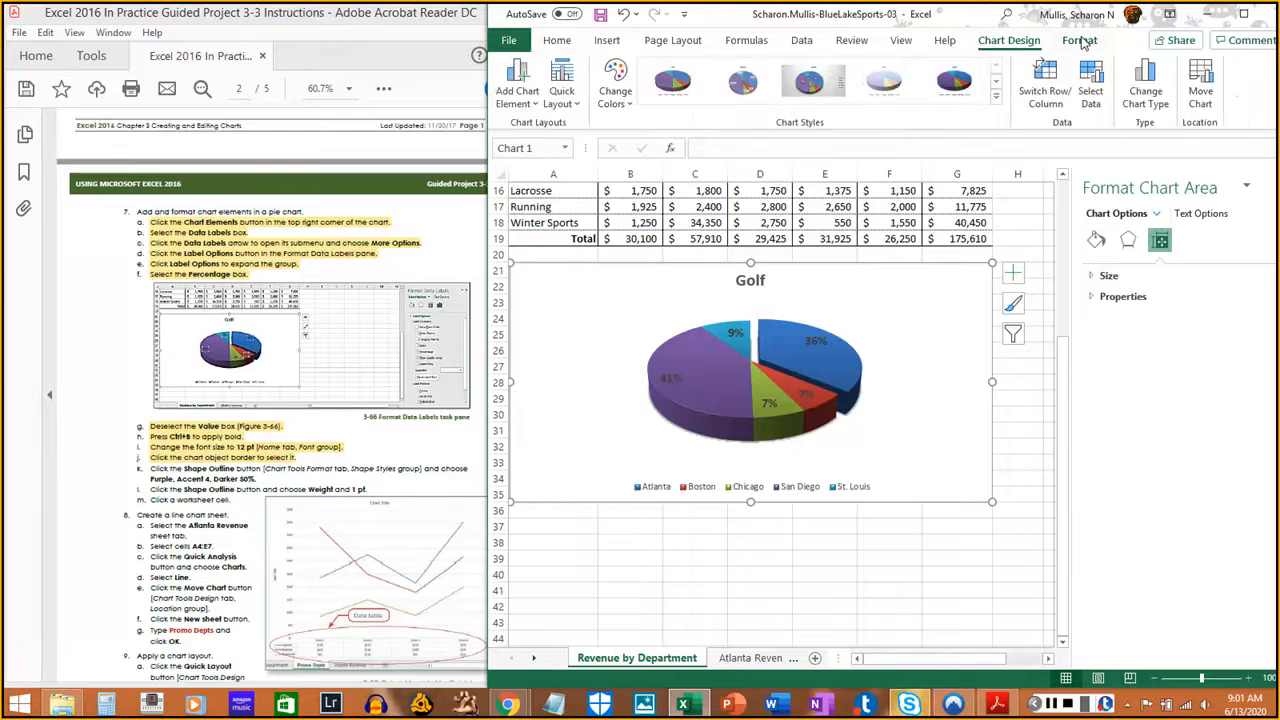
{"action": "left_click", "coordinate": [1080, 40]}
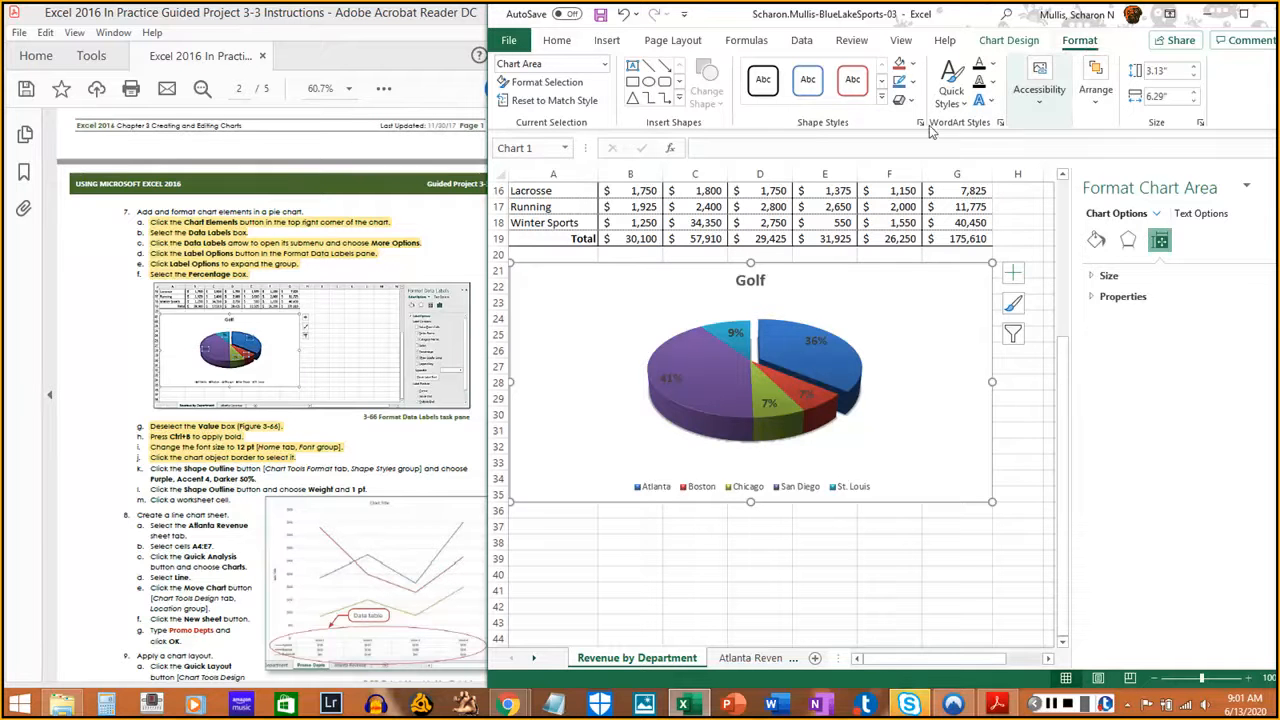
{"action": "left_click", "coordinate": [882, 98]}
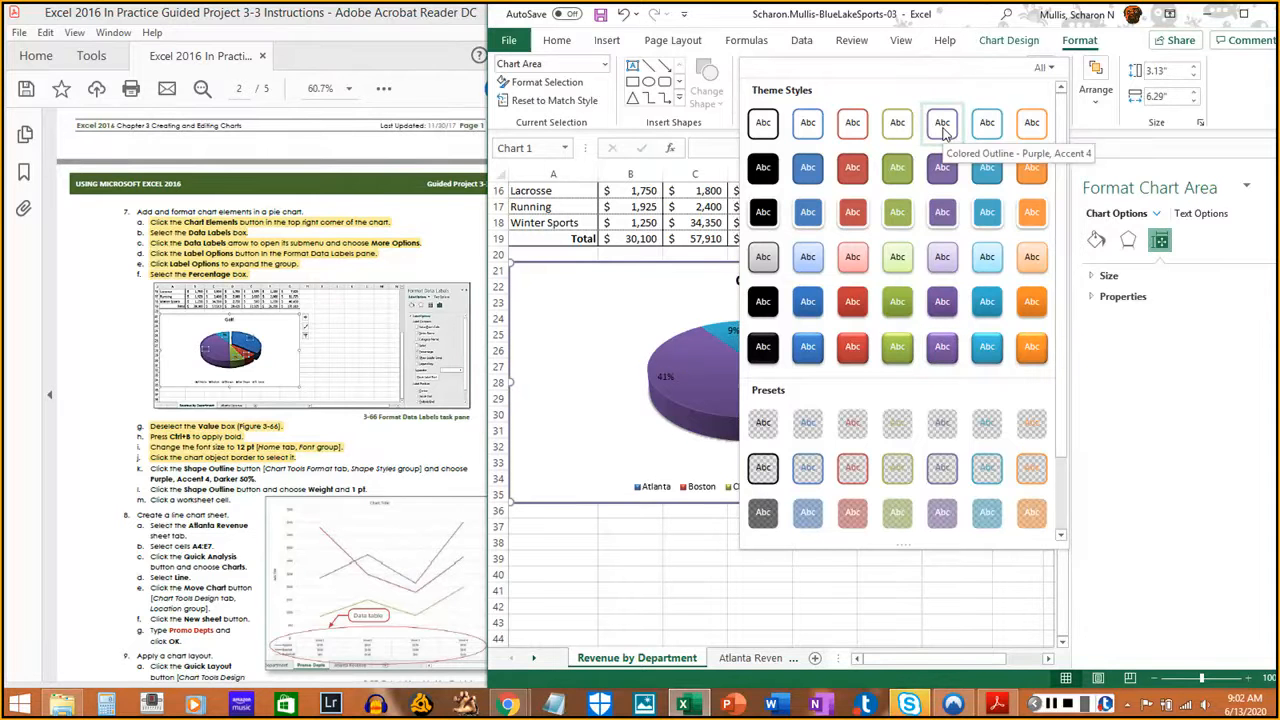
{"action": "left_click", "coordinate": [1050, 704]}
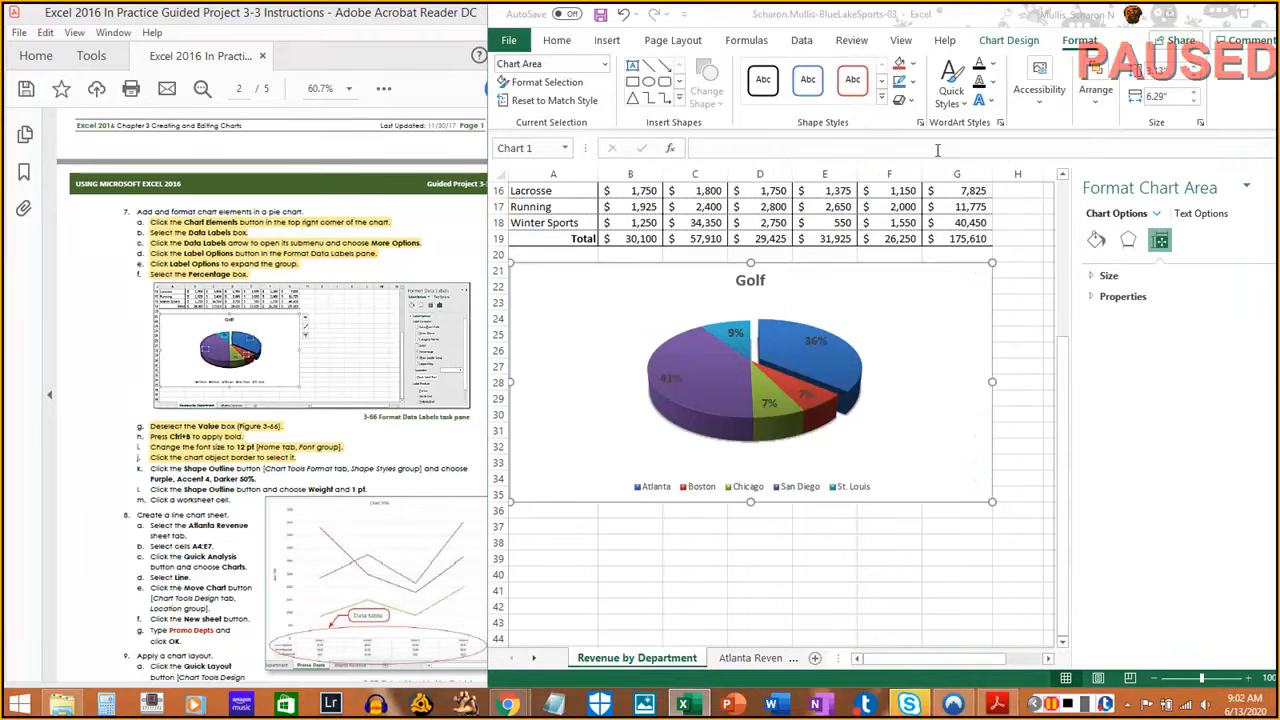
{"action": "left_click", "coordinate": [911, 84]}
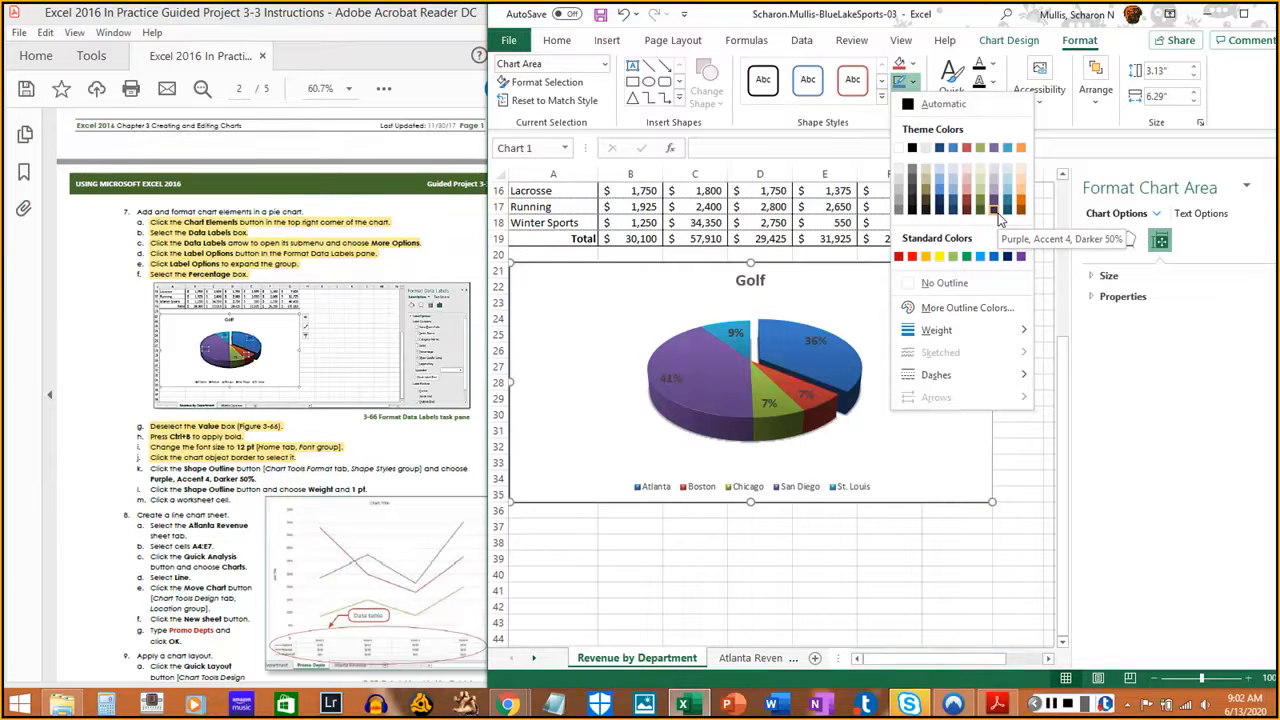
{"action": "left_click", "coordinate": [998, 213]}
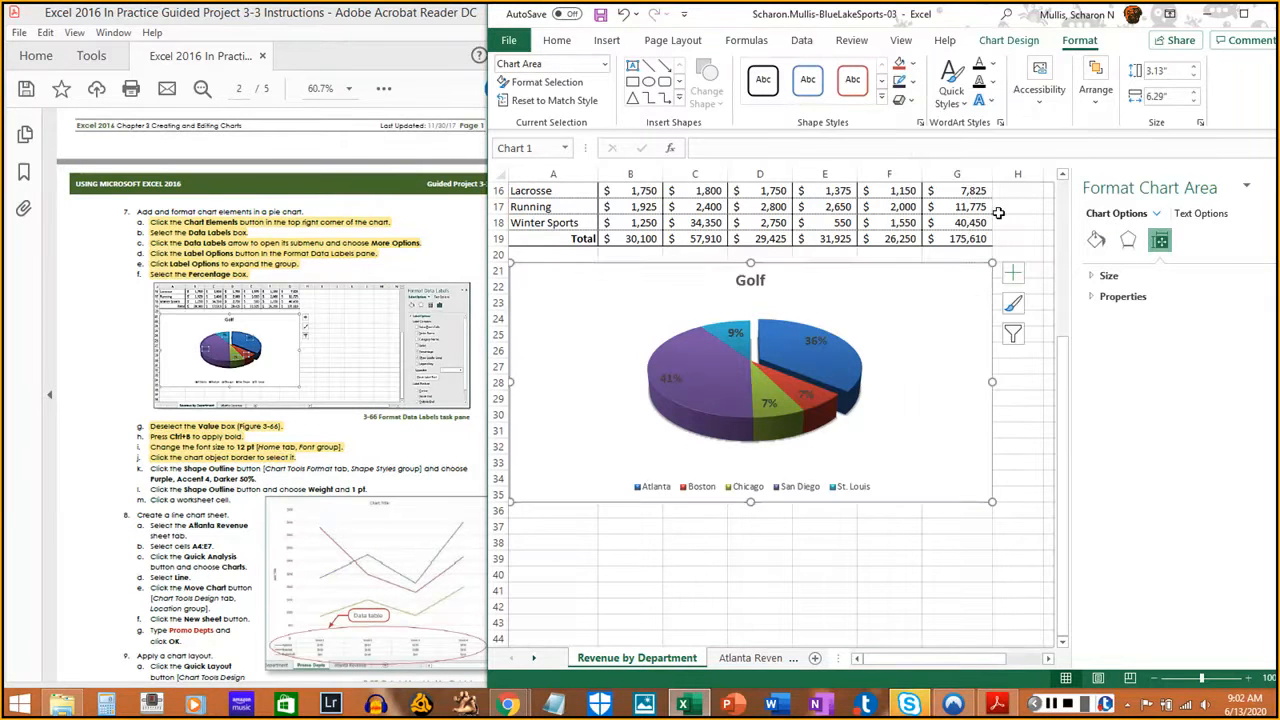
{"action": "left_click", "coordinate": [150, 468]}
{"action": "left_click_drag", "start_coordinate": [150, 468], "coordinate": [257, 479]}
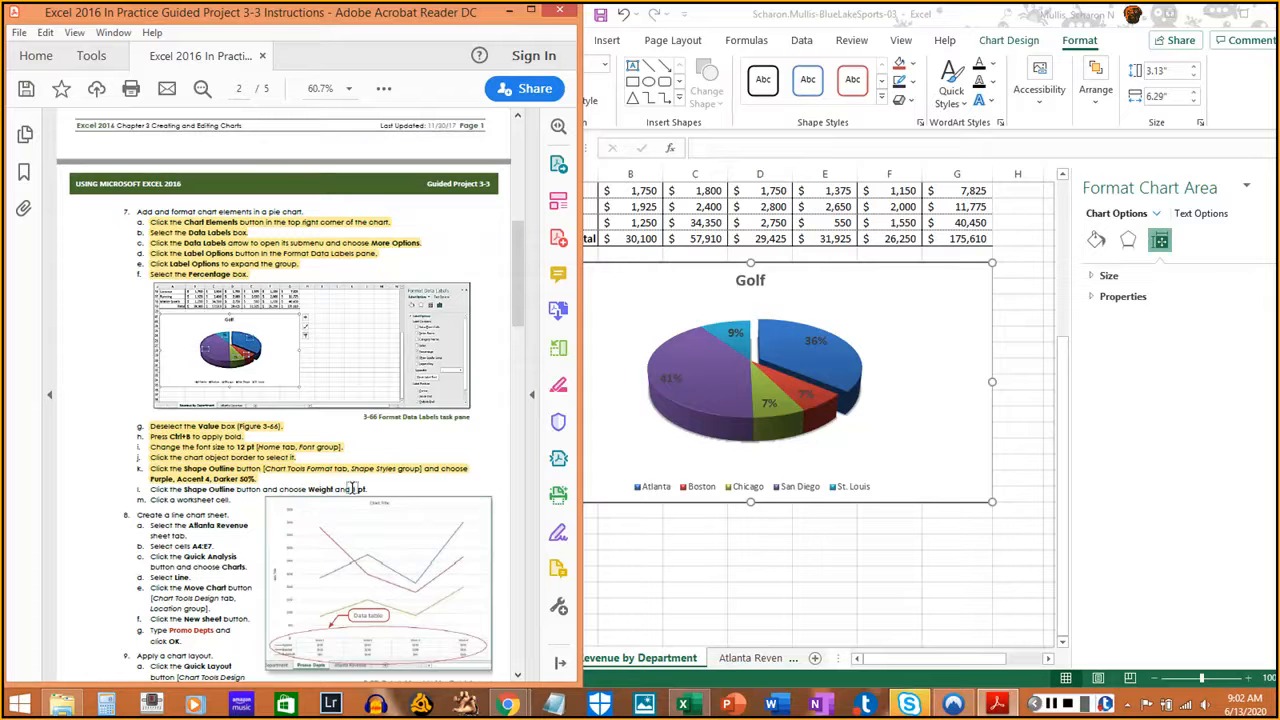
- Return to Excel and set the weight of the Golf chart's shape outline to 1 pt
{"action": "left_click", "coordinate": [1034, 130]}
{"action": "left_click", "coordinate": [995, 84]}
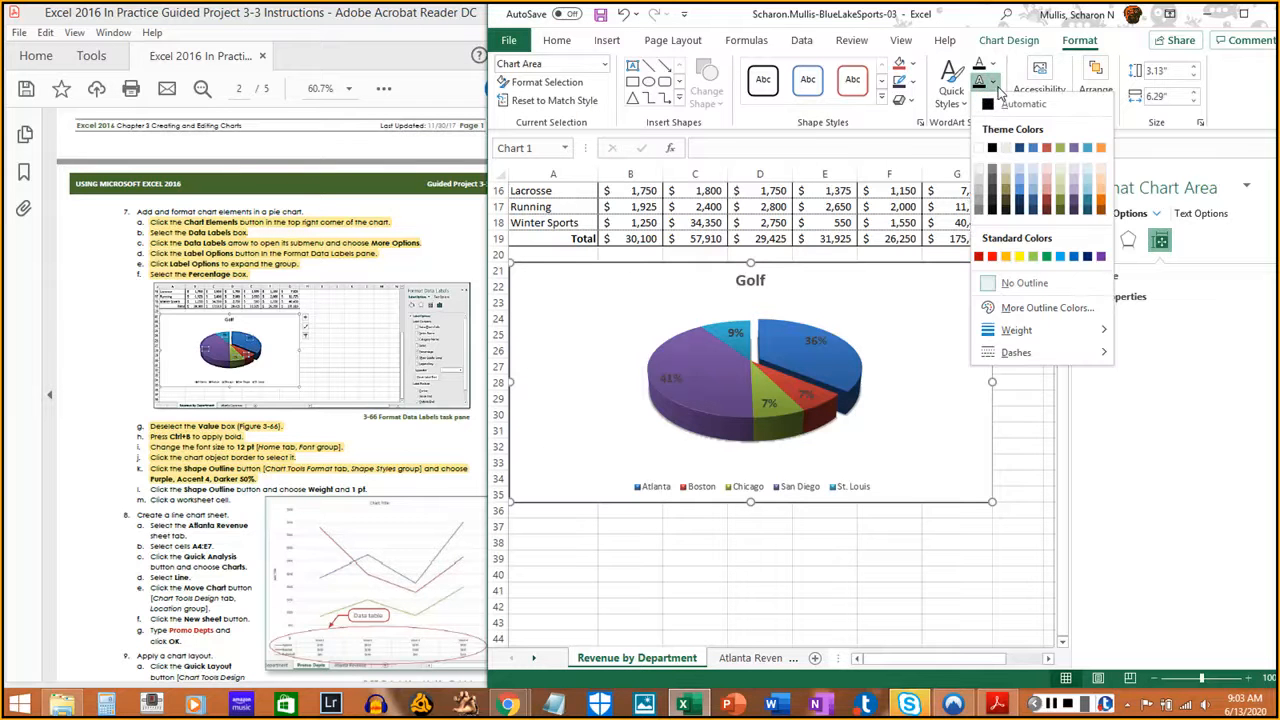
{"action": "left_click", "coordinate": [995, 86]}
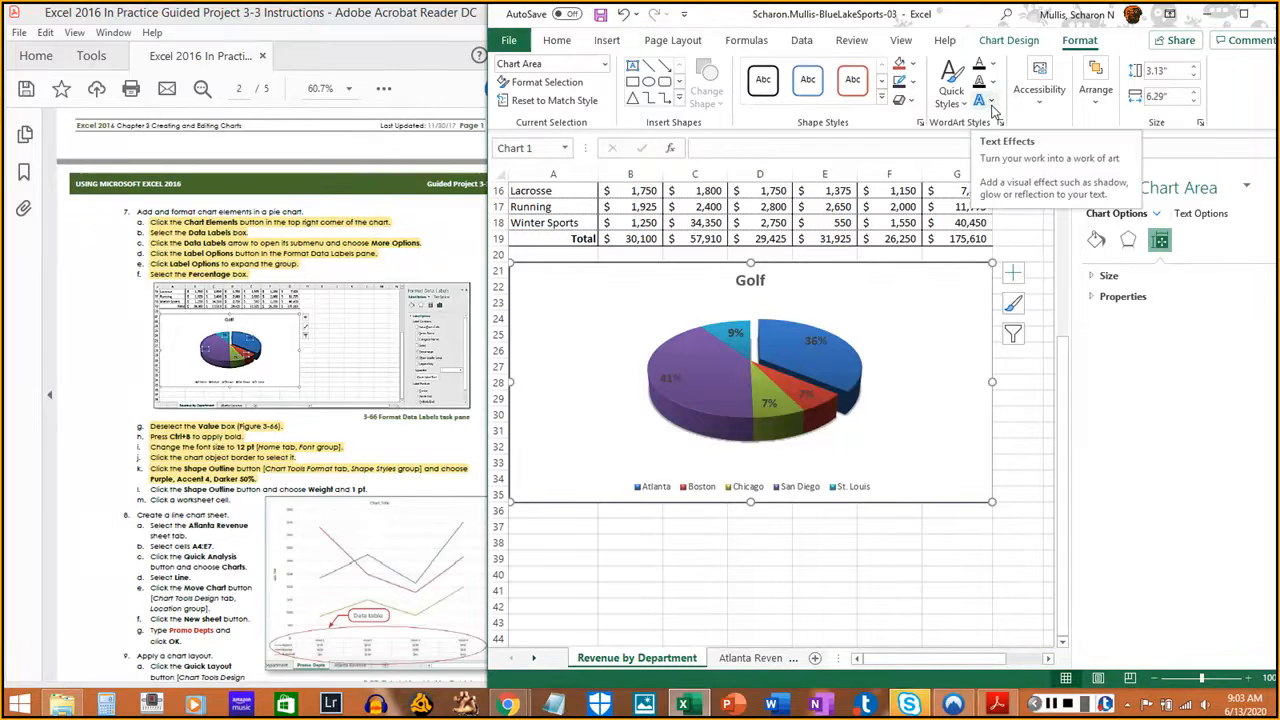
{"action": "left_click", "coordinate": [912, 86]}
{"action": "mouse_move", "coordinate": [950, 331]}
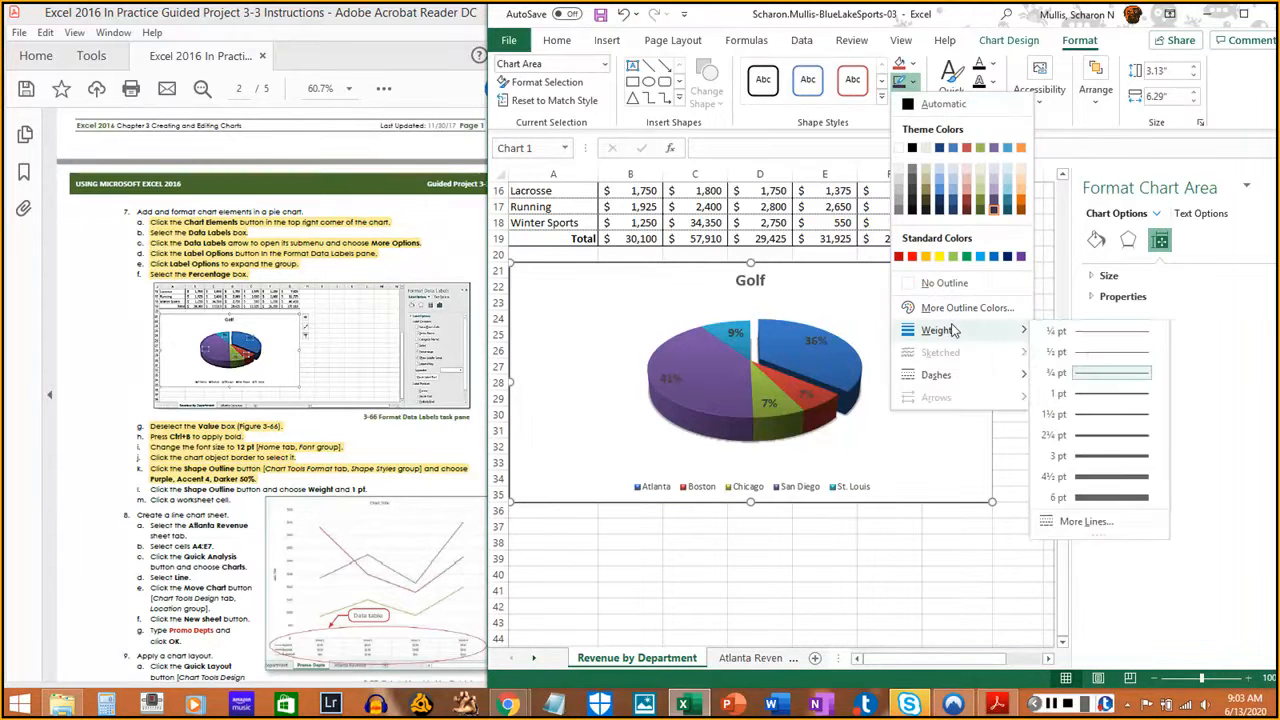
{"action": "left_click", "coordinate": [1104, 405]}
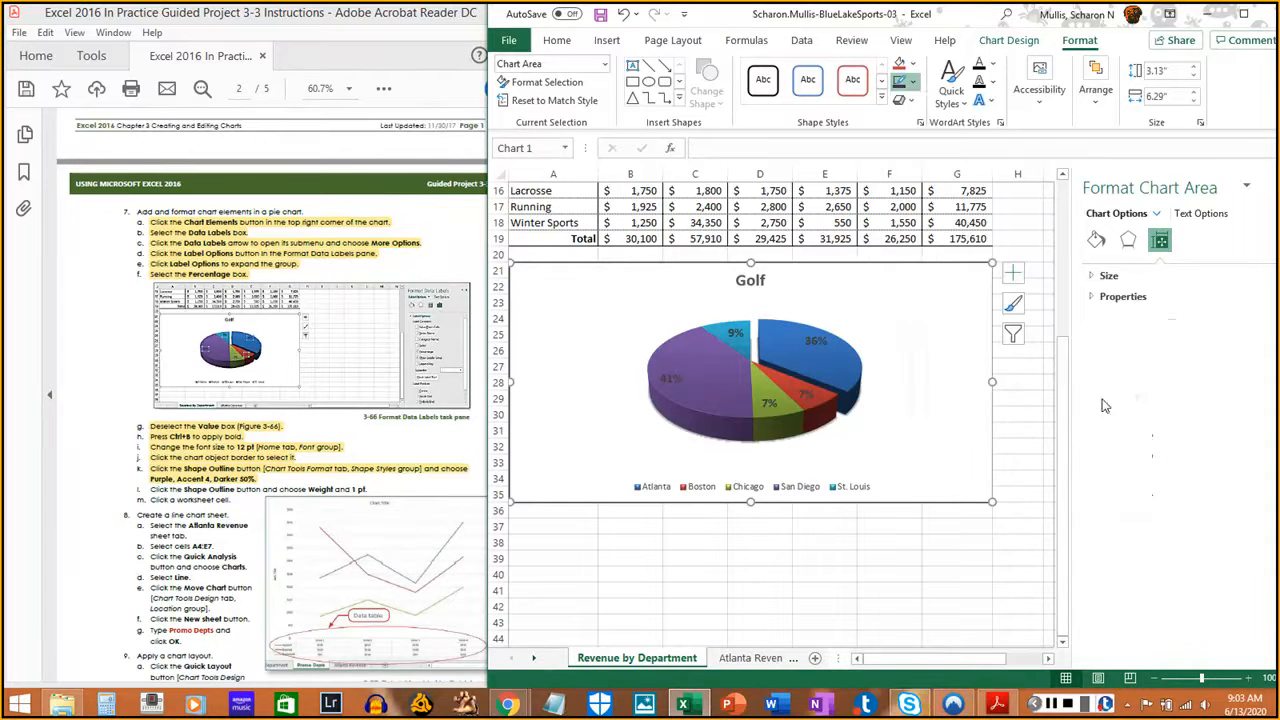
- Highlight instruction 7l in the Acrobat Reader PDF
{"action": "left_click", "coordinate": [153, 490]}
{"action": "left_click_drag", "start_coordinate": [150, 490], "coordinate": [368, 490]}
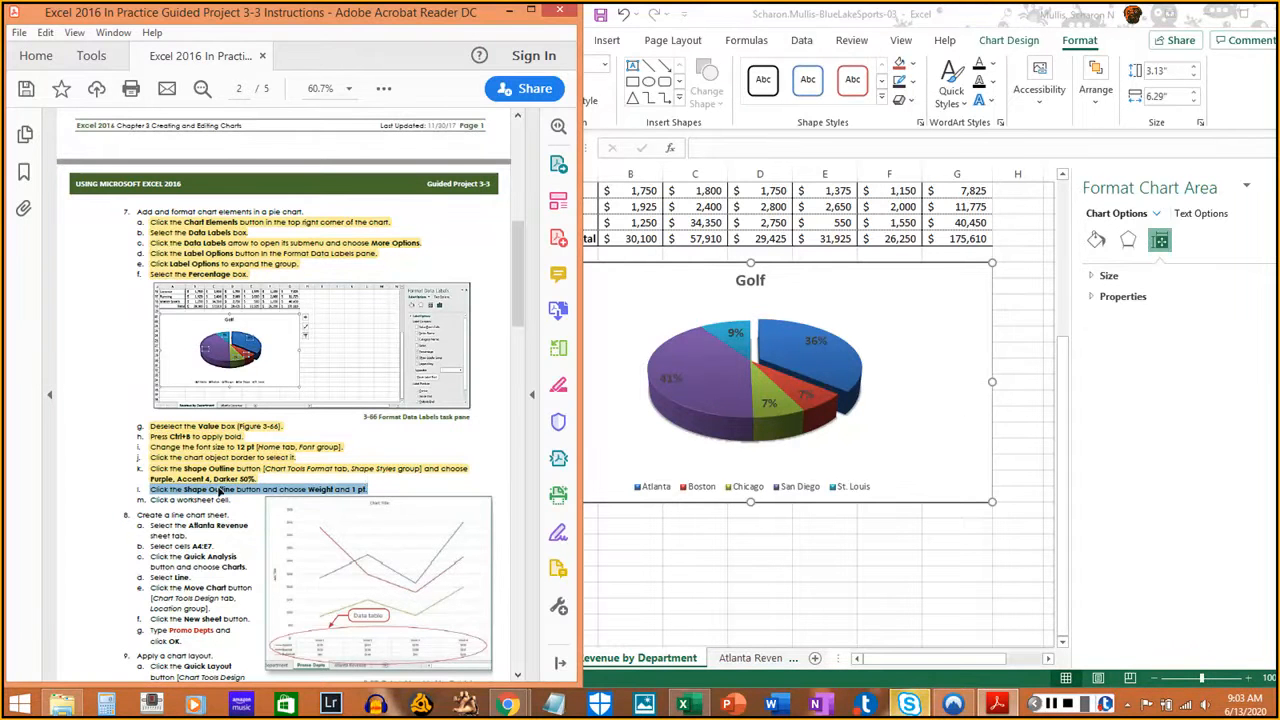
{"action": "left_click", "coordinate": [217, 492]}
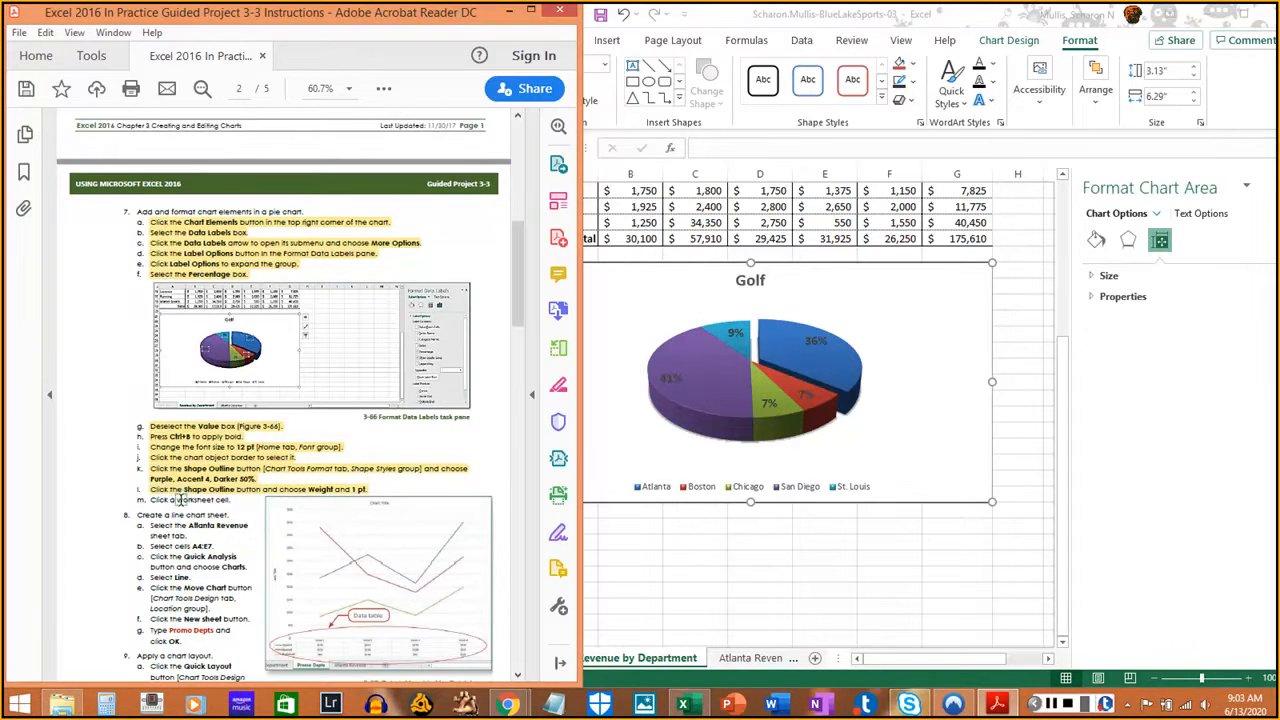
- Deselect the Golf chart in Excel by selecting cell D38, and highlight instruction 7m in the Acrobat Reader PDF
{"action": "left_click", "coordinate": [779, 540]}
{"action": "left_click", "coordinate": [779, 540]}
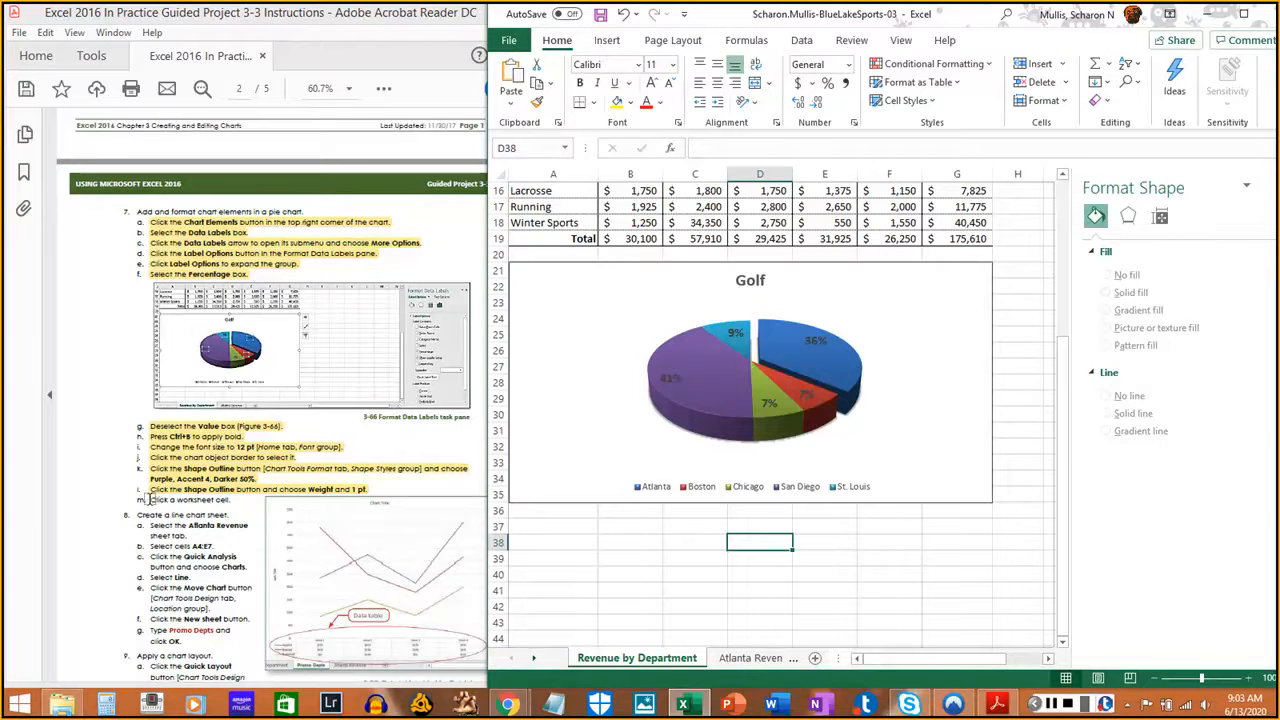
{"action": "left_click", "coordinate": [152, 497]}
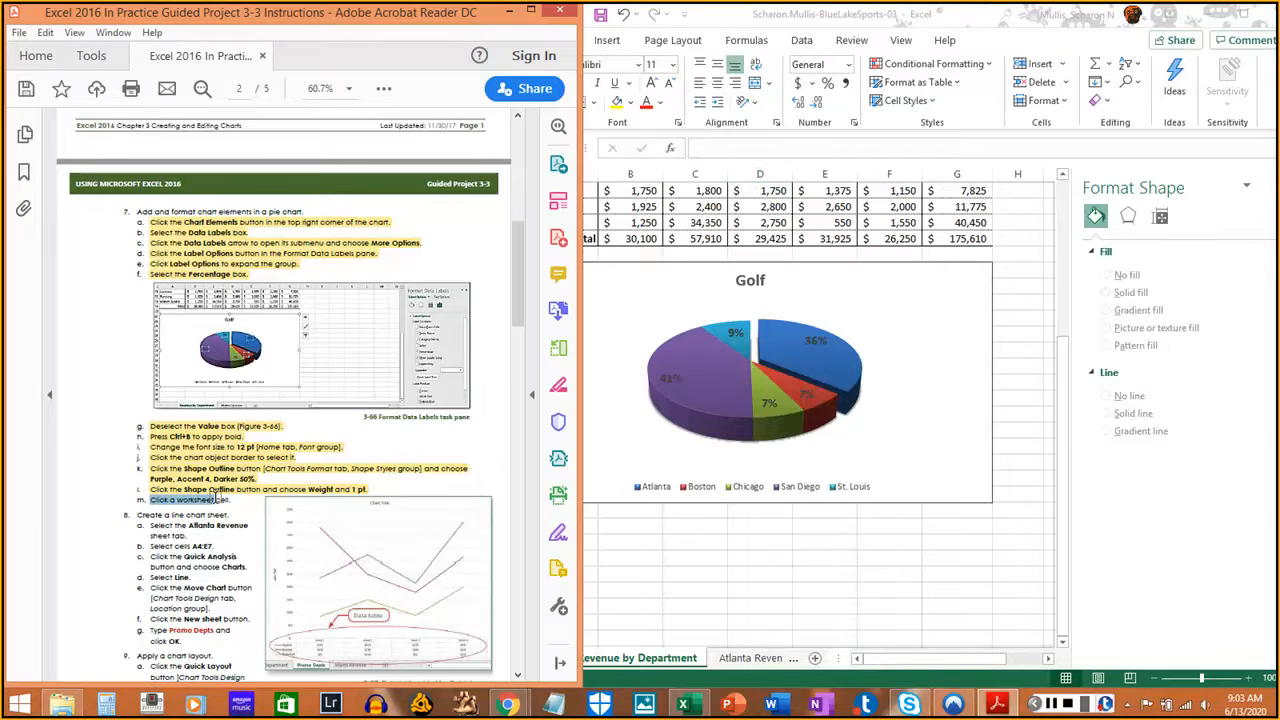
- Return to Excel, select cell G40 and save the workbook
{"action": "left_click", "coordinate": [1265, 118]}
{"action": "left_click", "coordinate": [953, 572]}
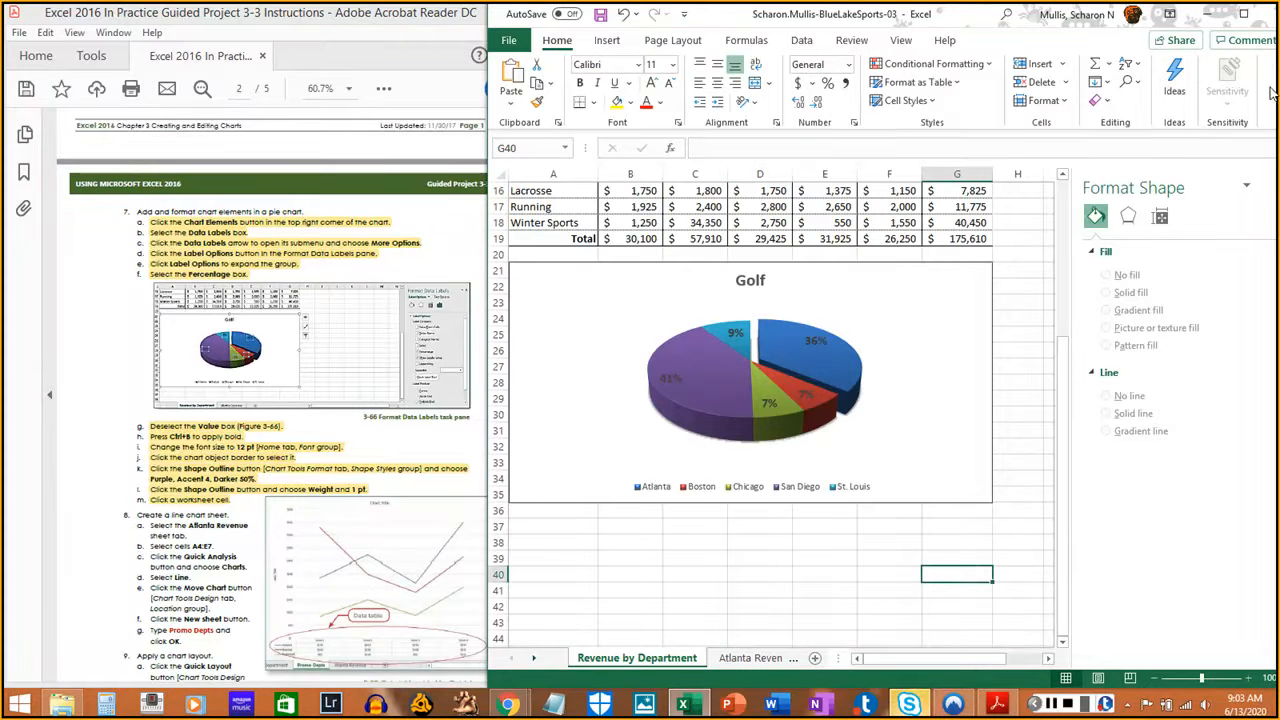
{"action": "key", "text": "ctrl+s"}
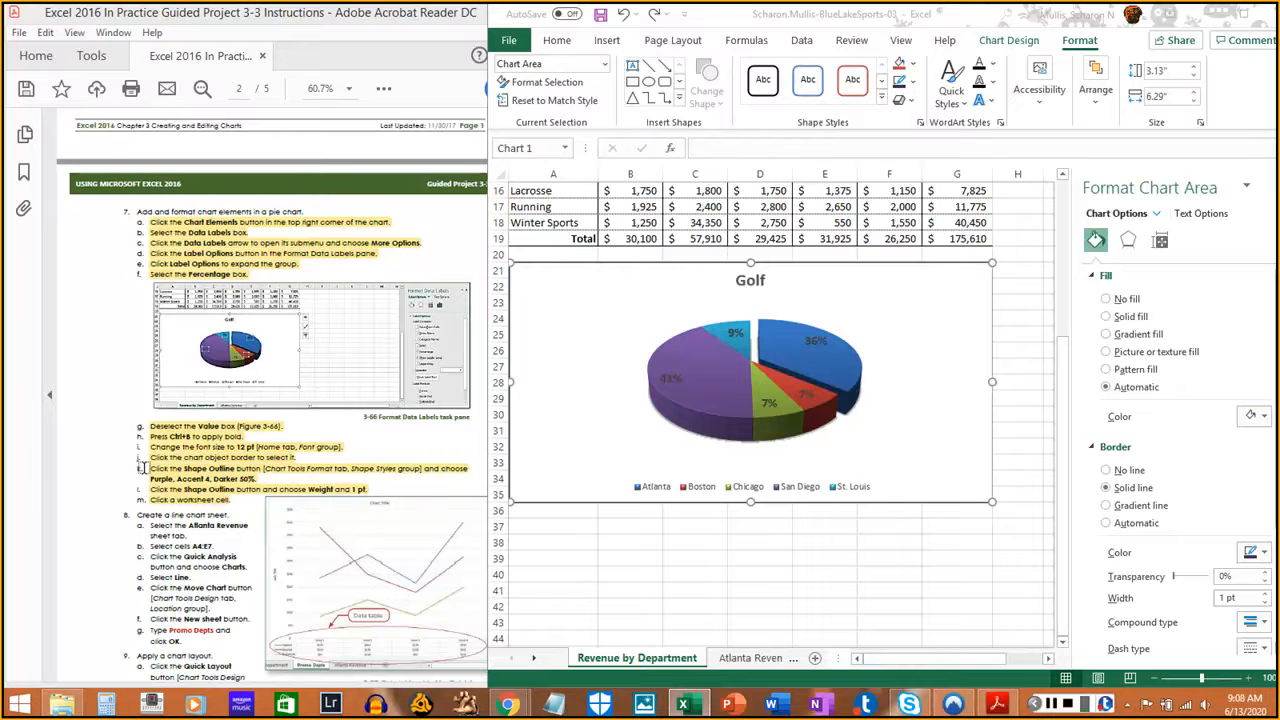
- Read instruction 8 on creating a line chart sheet in the Acrobat Reader PDF
{"action": "left_click", "coordinate": [104, 540]}
{"action": "scroll", "coordinate": [104, 540], "scroll_direction": "down", "scroll_amount": 2}
{"action": "scroll", "coordinate": [104, 540], "scroll_direction": "down", "scroll_amount": 5}
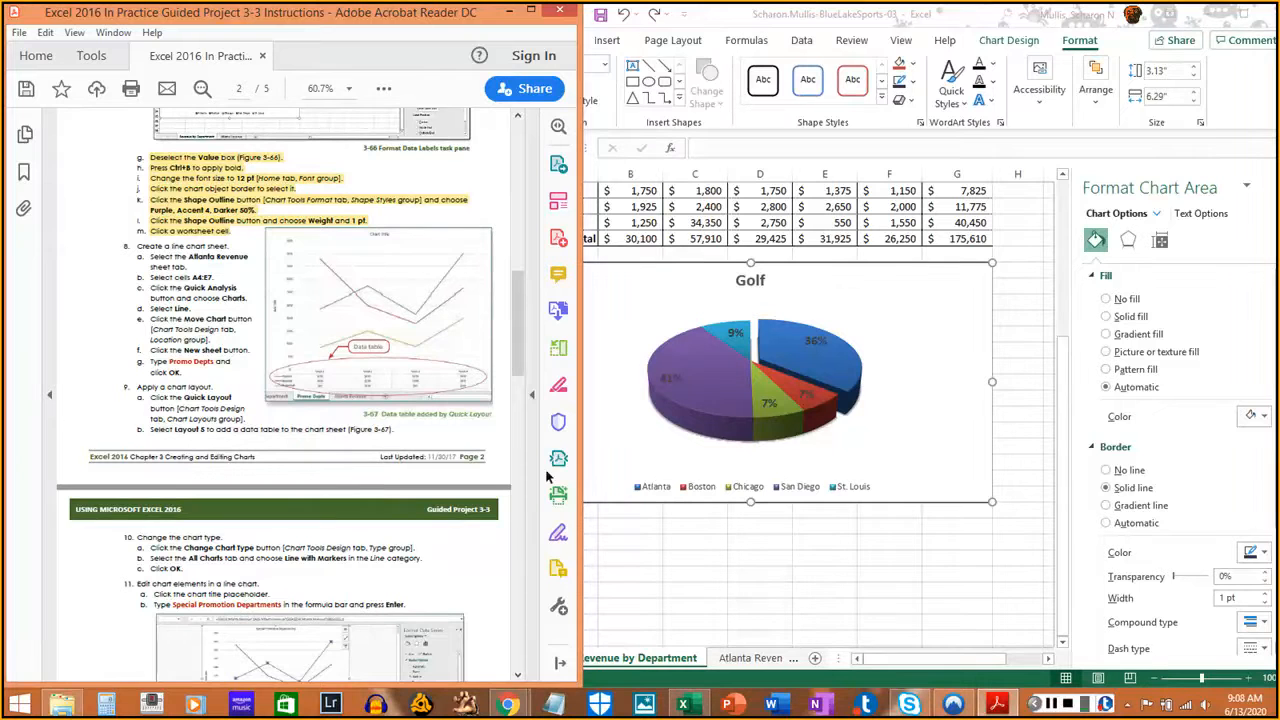
{"action": "left_click", "coordinate": [1052, 704]}
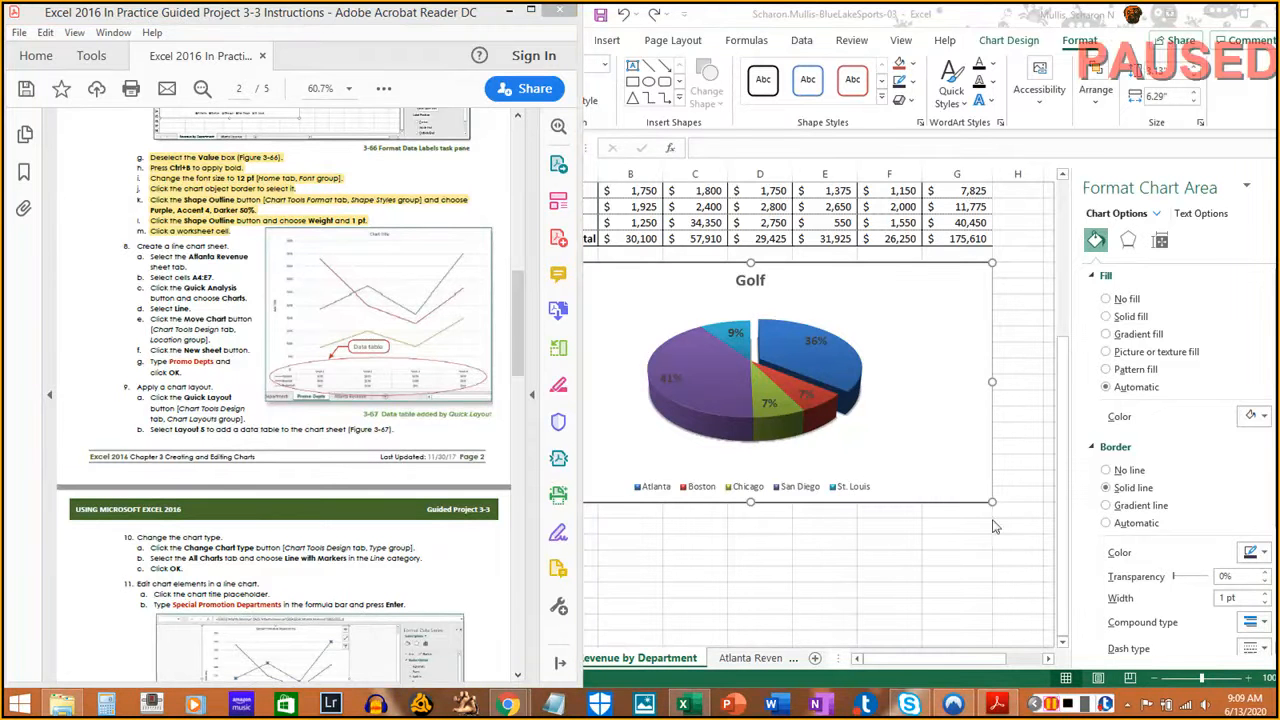
{"action": "left_click", "coordinate": [1062, 598]}
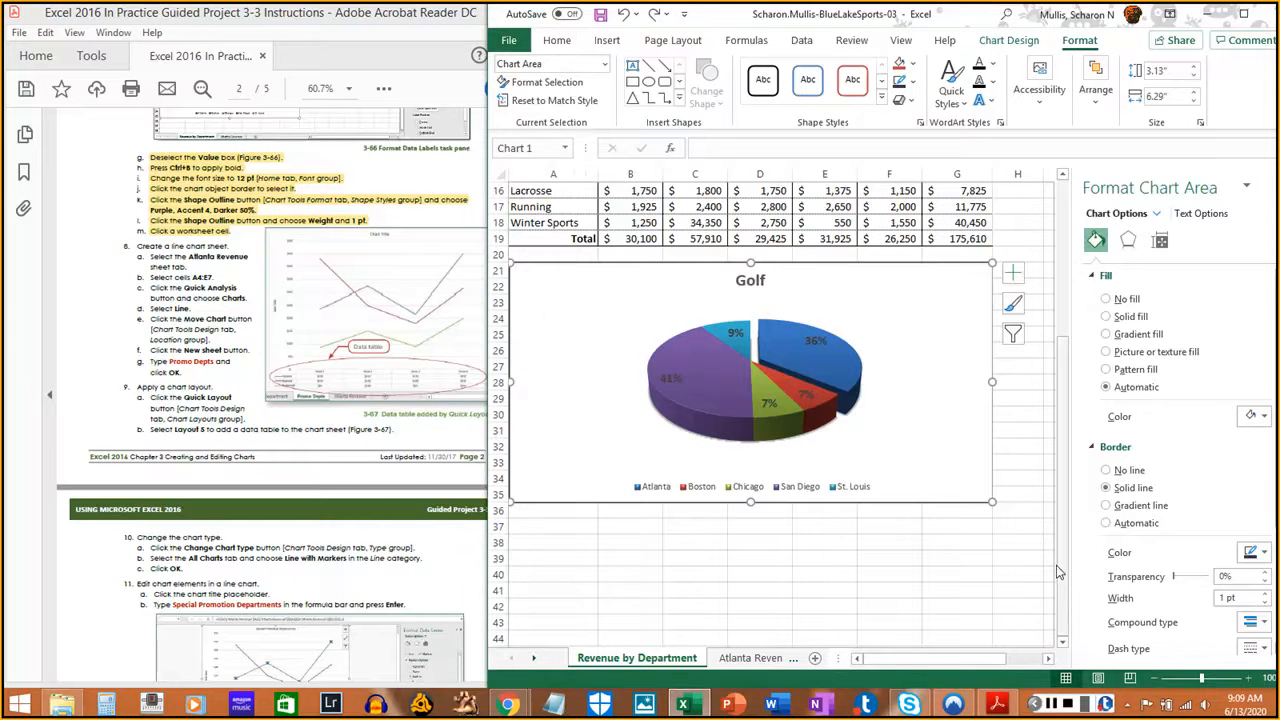
{"action": "left_click_drag", "start_coordinate": [1062, 552], "coordinate": [1063, 390]}
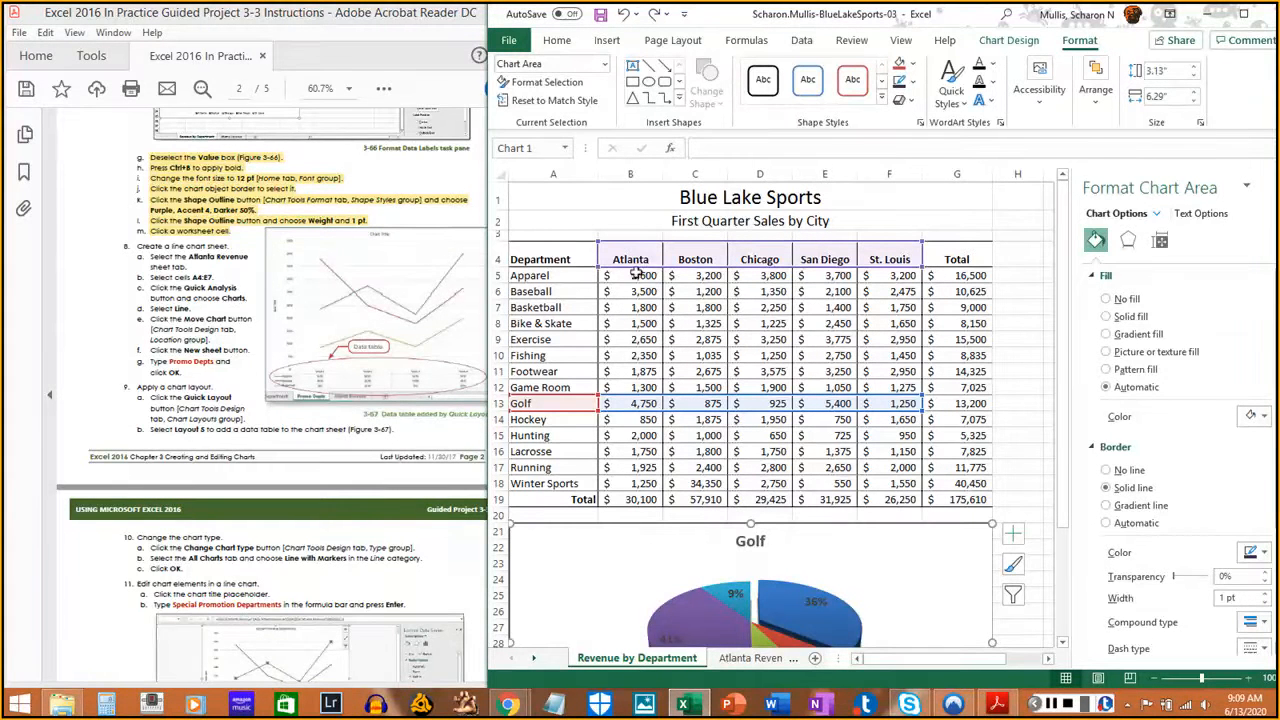
{"action": "left_click", "coordinate": [630, 498]}
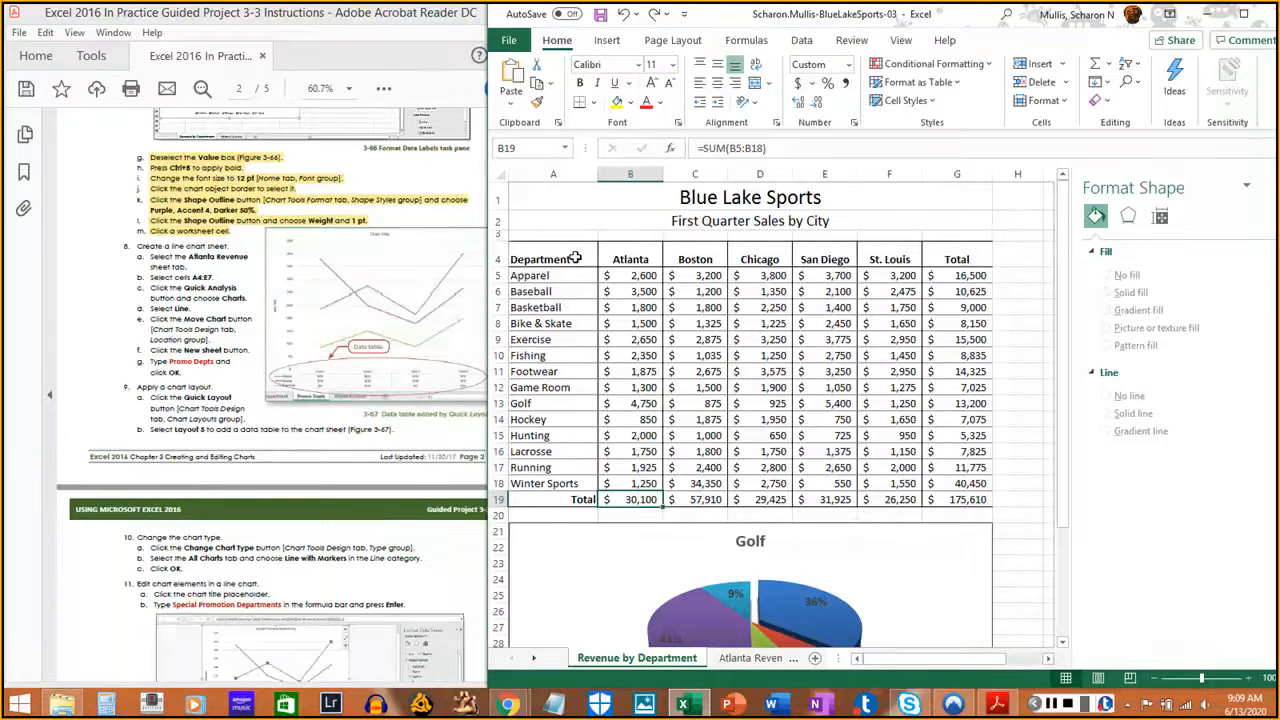
{"action": "left_click_drag", "start_coordinate": [575, 258], "coordinate": [810, 308]}
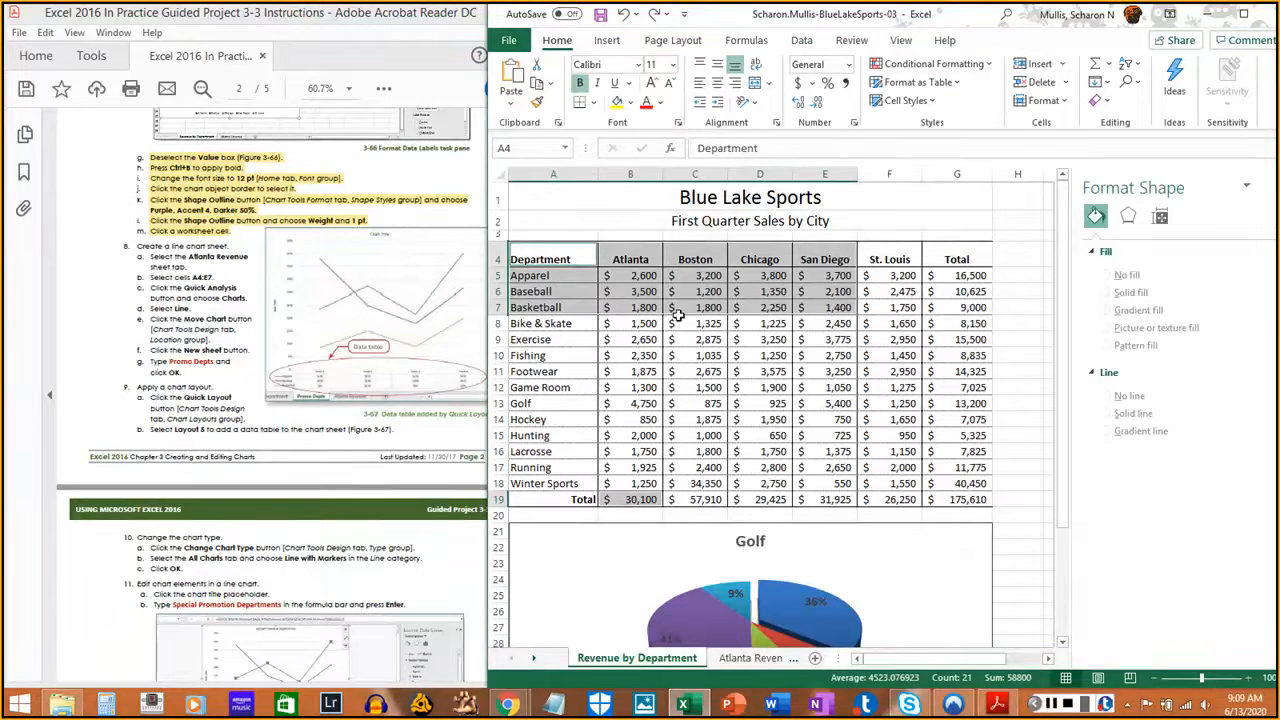
{"action": "left_click", "coordinate": [1045, 705]}
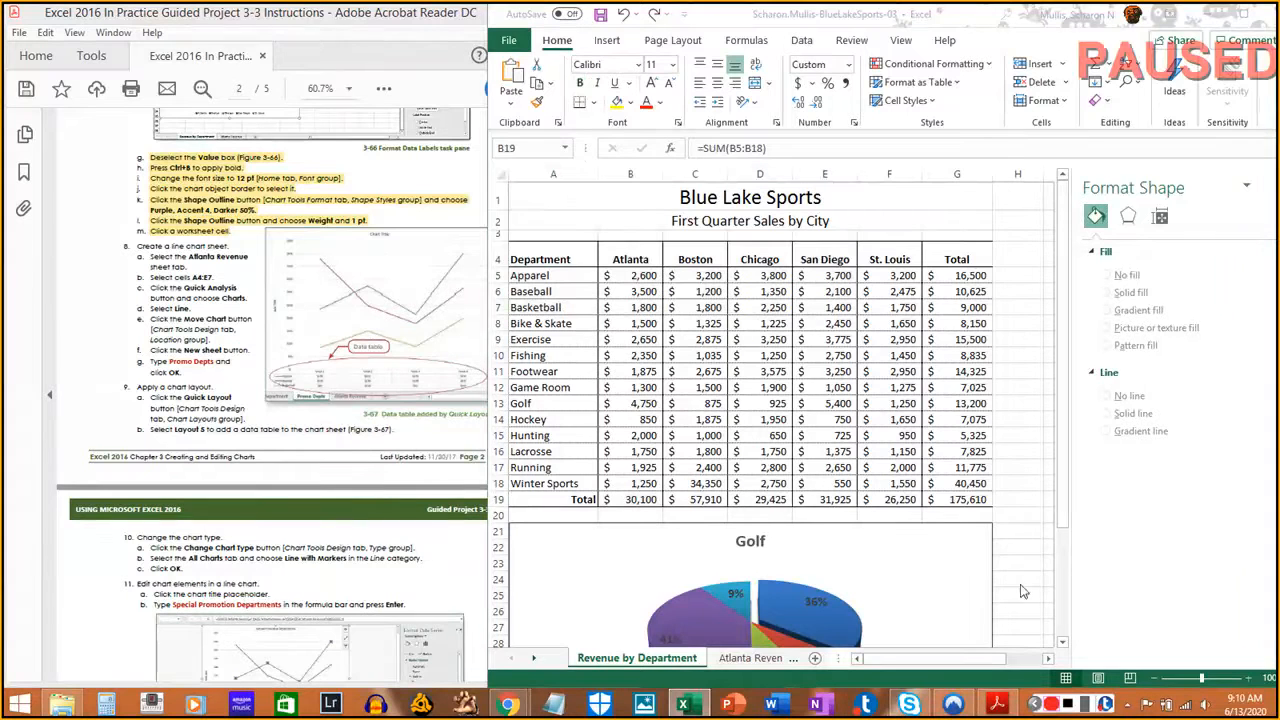
- Switch to the Atlanta Revenue sheet of the workbook
{"action": "left_click", "coordinate": [740, 660]}
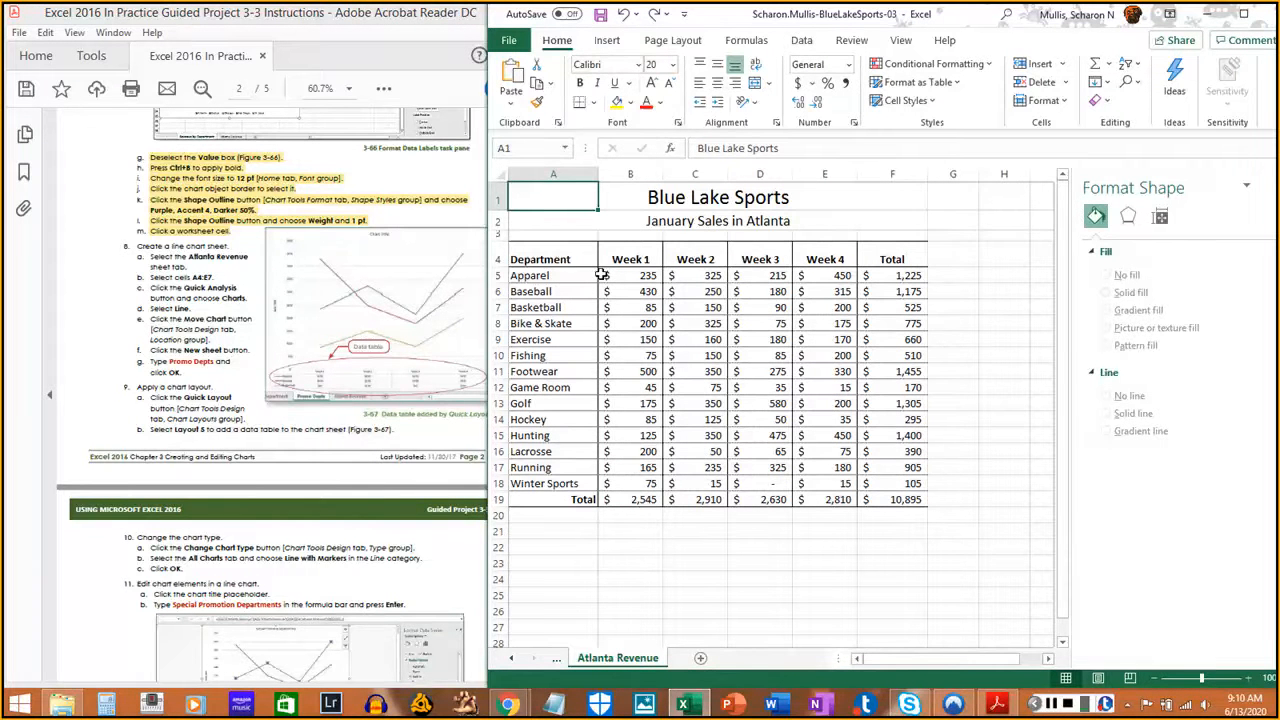
- Select cells A4:E7, display the Quick Analysis chart suggestions, and highlight instructions 8a to 8c in the Acrobat Reader PDF
{"action": "left_click", "coordinate": [563, 256]}
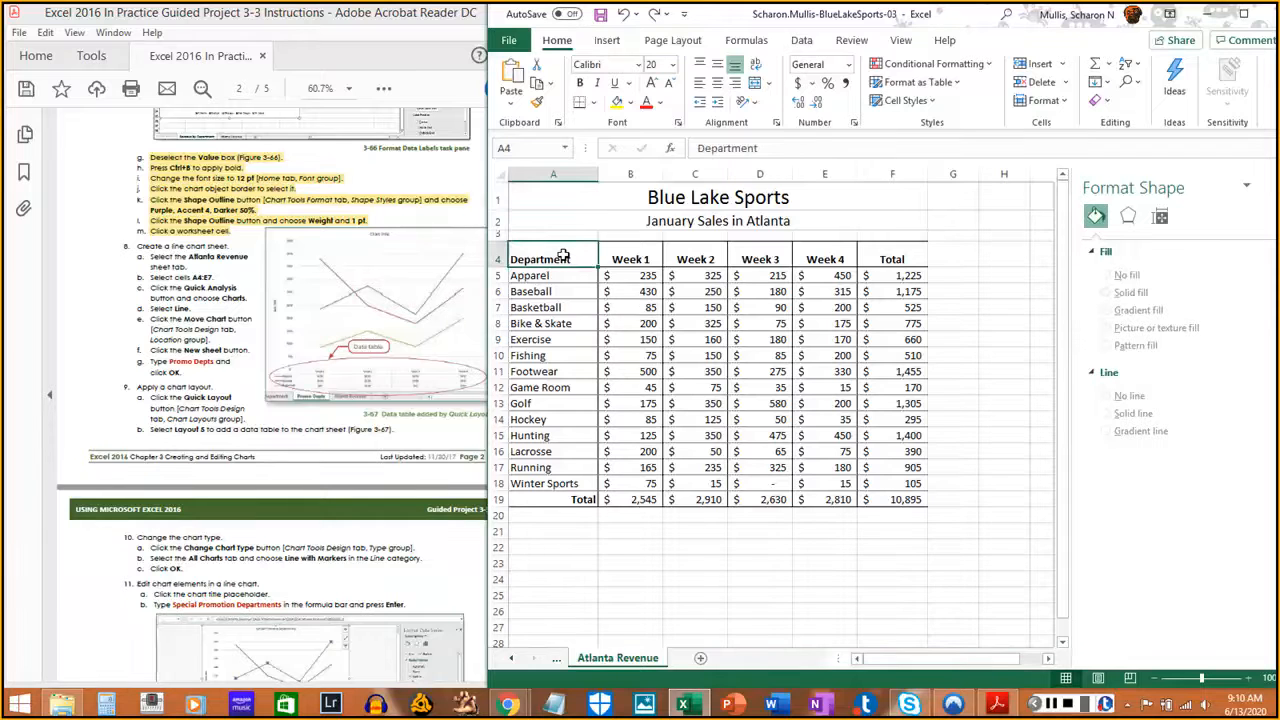
{"action": "left_click_drag", "start_coordinate": [563, 256], "coordinate": [807, 310]}
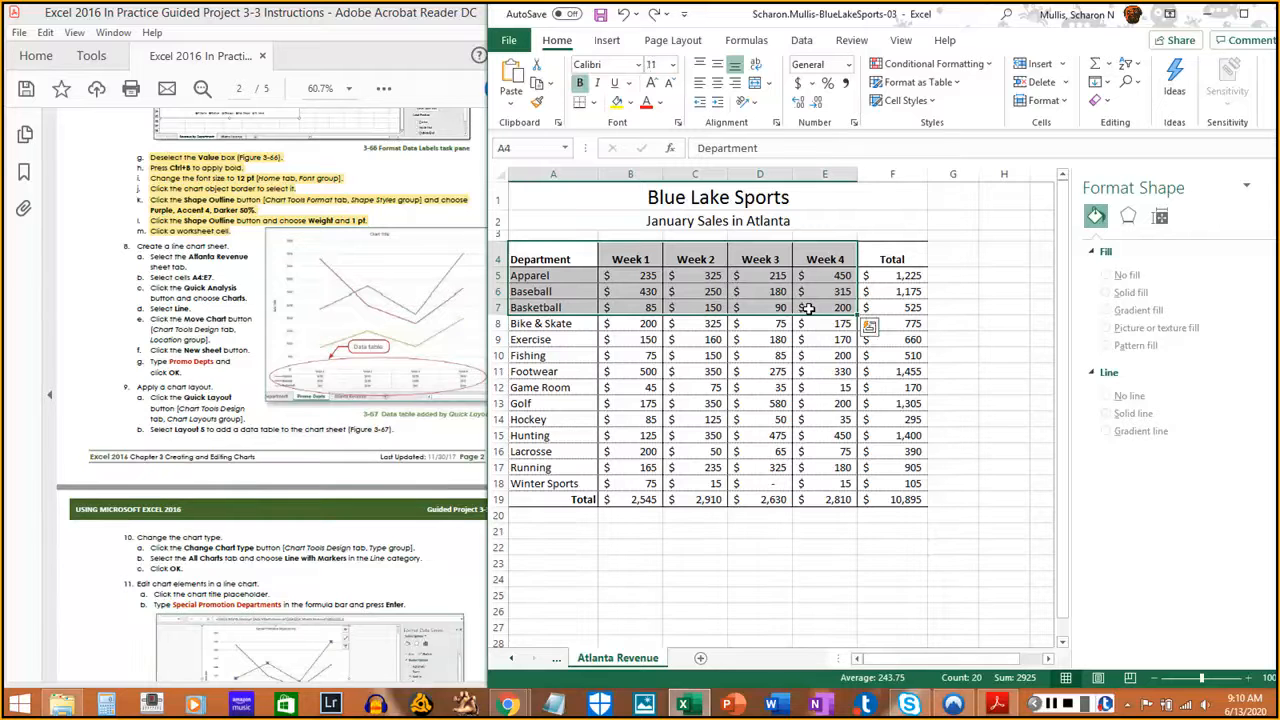
{"action": "left_click", "coordinate": [870, 330]}
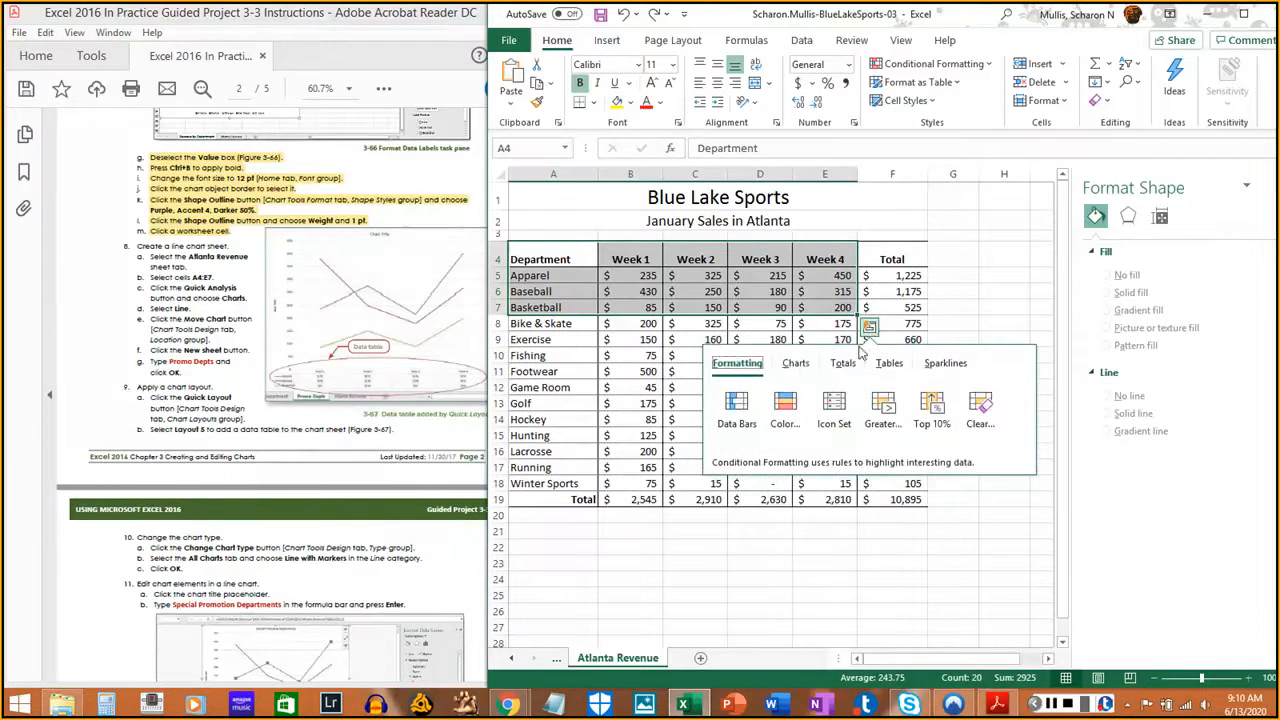
{"action": "left_click", "coordinate": [796, 364]}
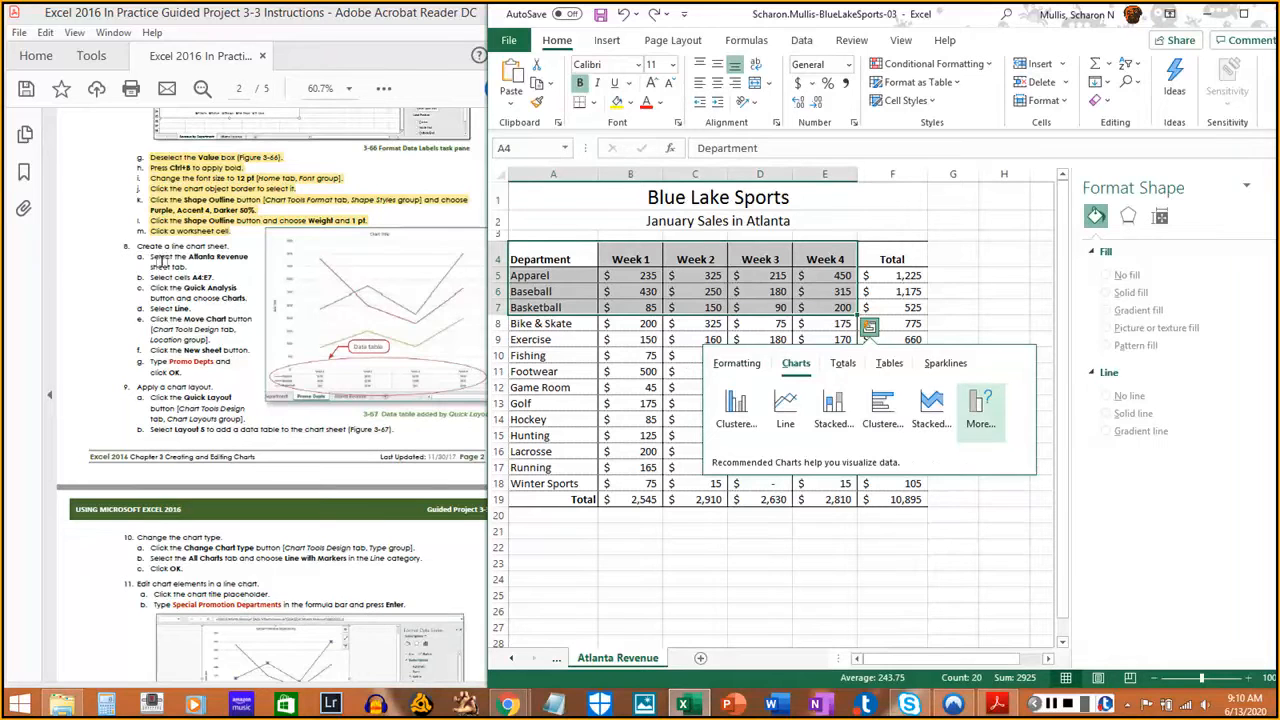
{"action": "left_click_drag", "start_coordinate": [152, 258], "coordinate": [240, 291]}
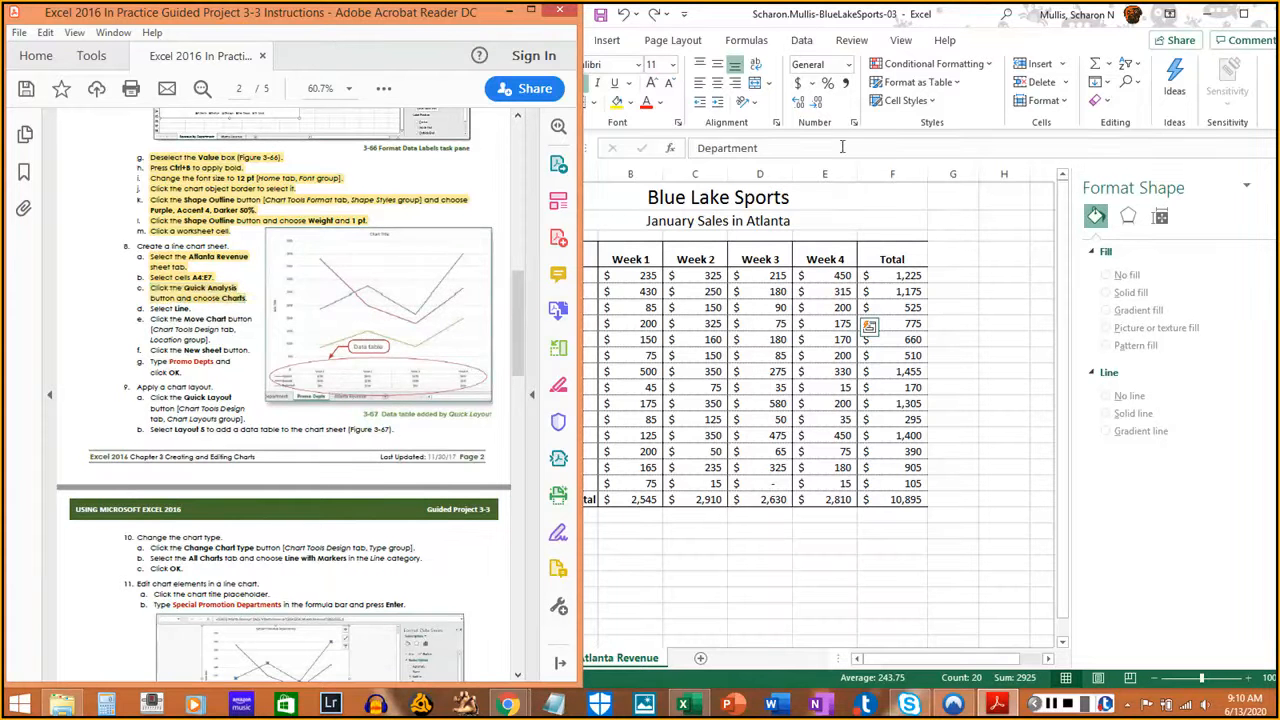
- Return to Excel and insert a Line chart of cells A4:E7 through Quick Analysis
{"action": "left_click", "coordinate": [1120, 173]}
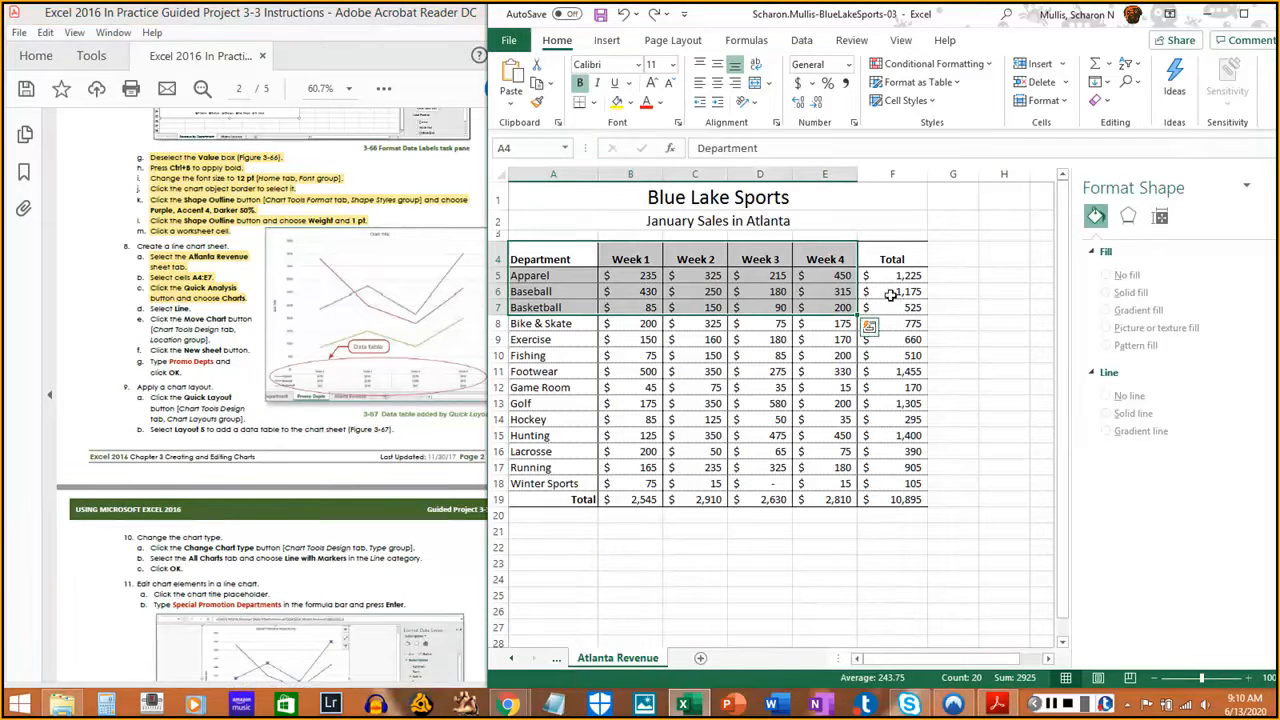
{"action": "left_click", "coordinate": [869, 327]}
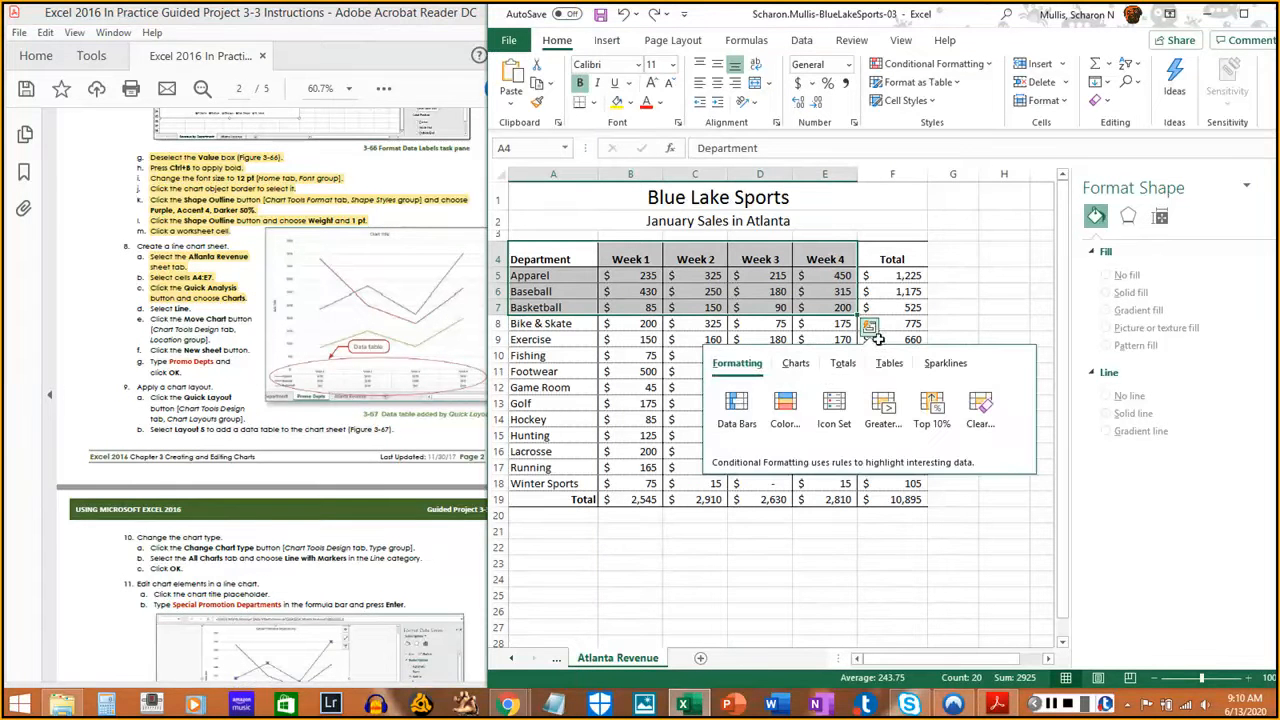
{"action": "left_click", "coordinate": [796, 363]}
{"action": "left_click", "coordinate": [793, 416]}
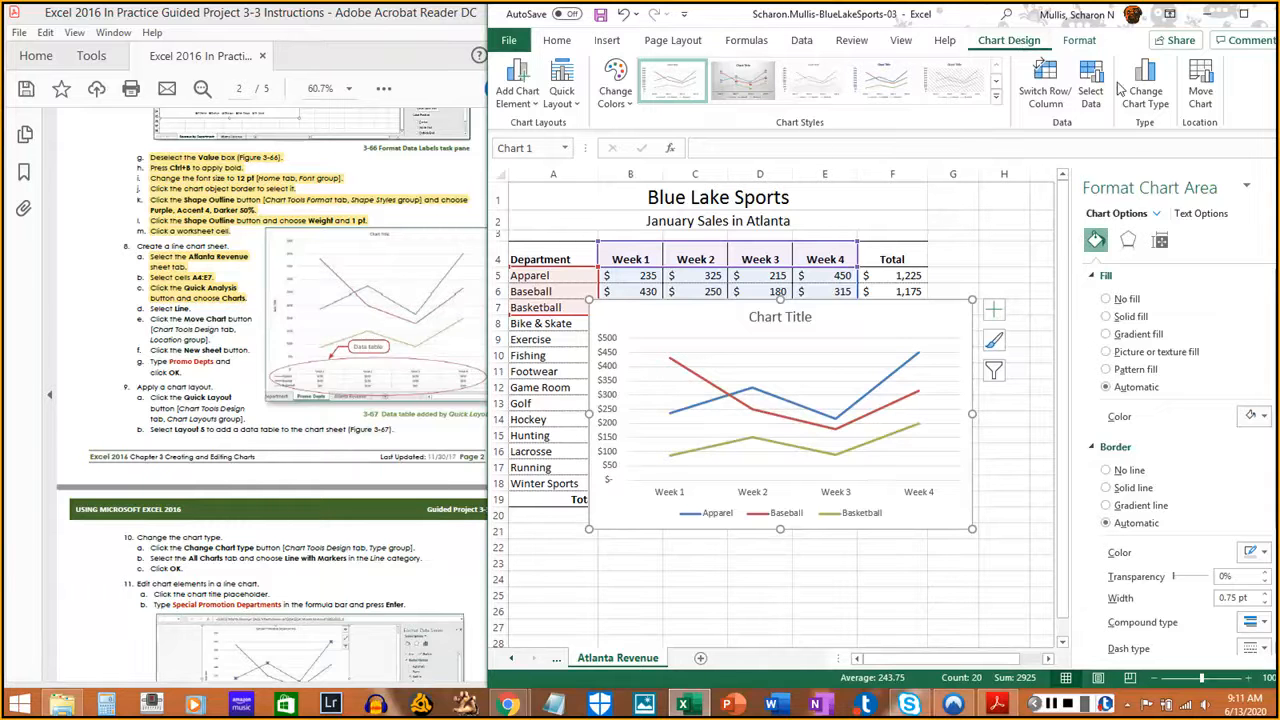
- Move the line chart to a new sheet named Promo Depts
{"action": "left_click", "coordinate": [1201, 95]}
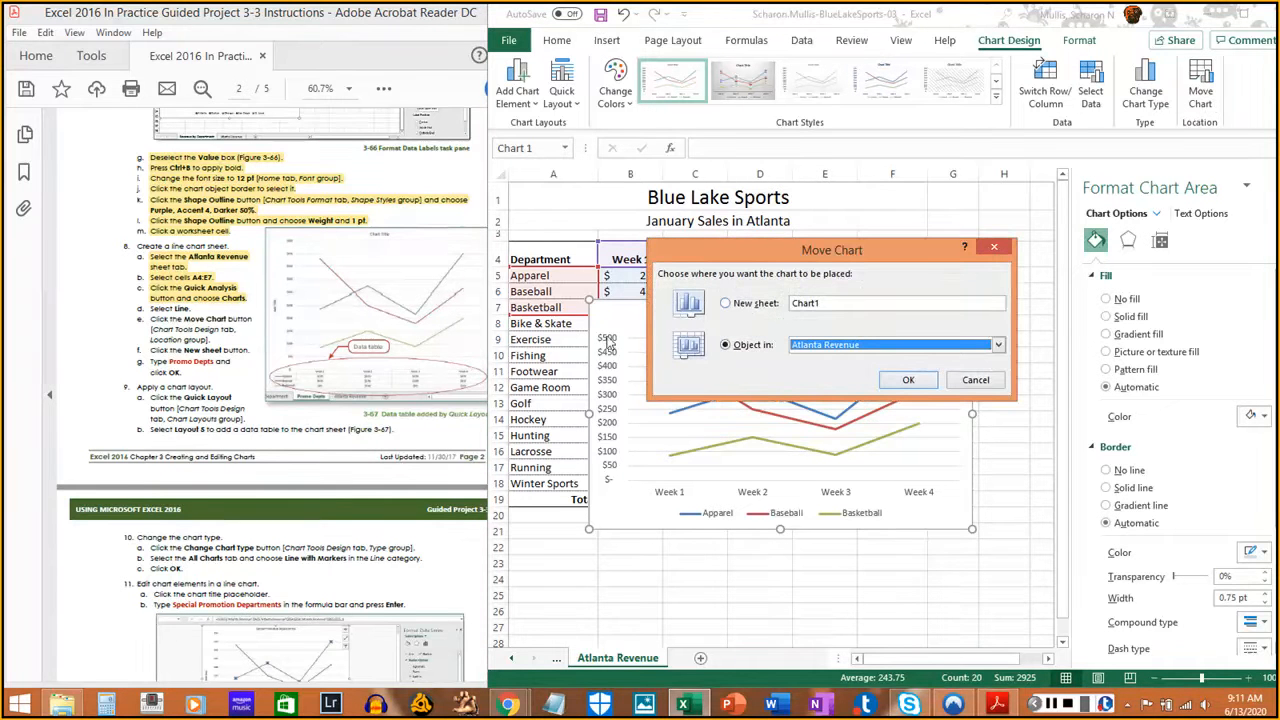
{"action": "left_click", "coordinate": [740, 305]}
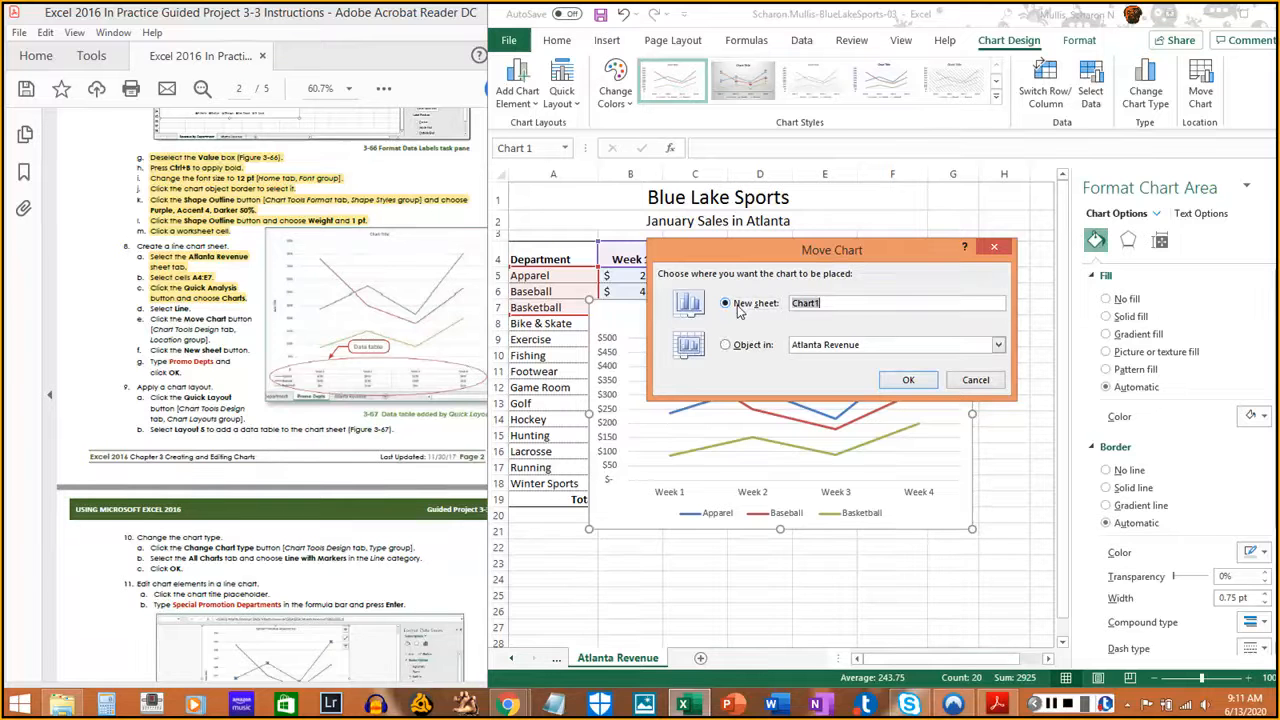
{"action": "type", "text": "Promo Depts"}
{"action": "left_click", "coordinate": [909, 380]}
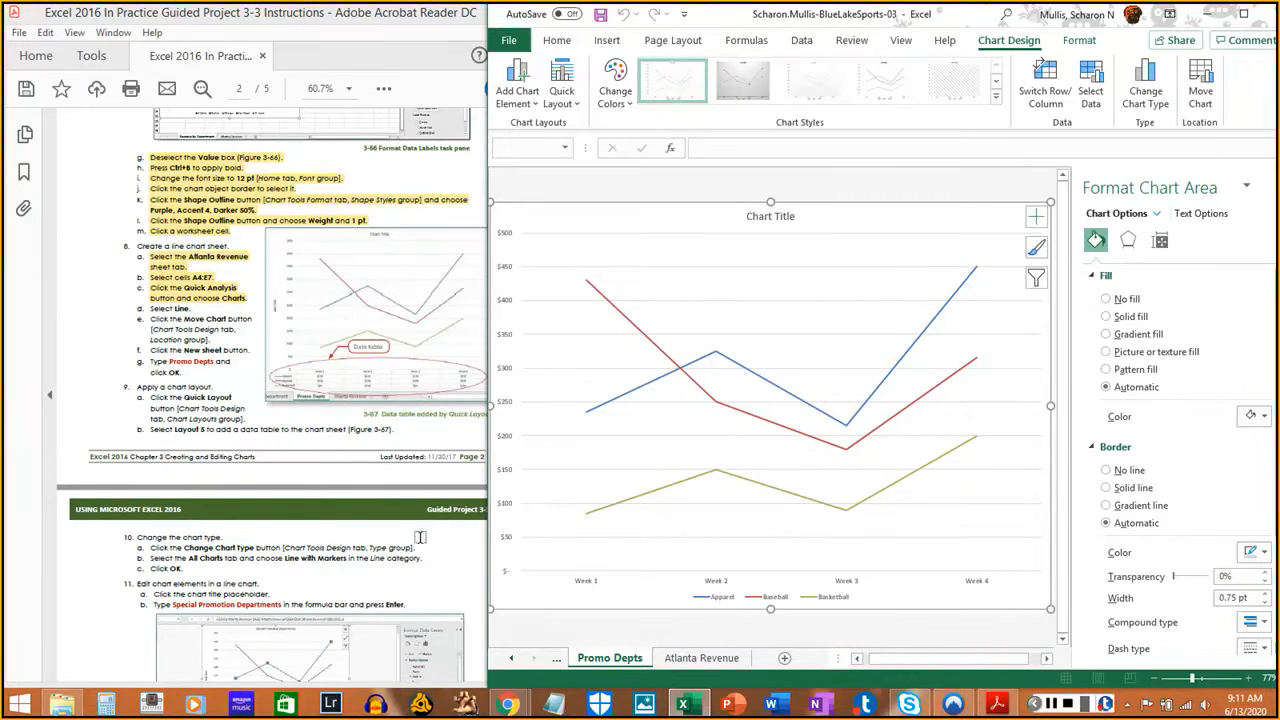
- Highlight instructions 8d to 8g in the Acrobat Reader PDF and save the workbook in Excel
{"action": "left_click_drag", "start_coordinate": [150, 308], "coordinate": [248, 352]}
{"action": "left_click", "coordinate": [176, 318]}
{"action": "left_click", "coordinate": [158, 352]}
{"action": "left_click_drag", "start_coordinate": [154, 362], "coordinate": [178, 372]}
{"action": "scroll", "coordinate": [203, 365], "scroll_direction": "down", "scroll_amount": 4}
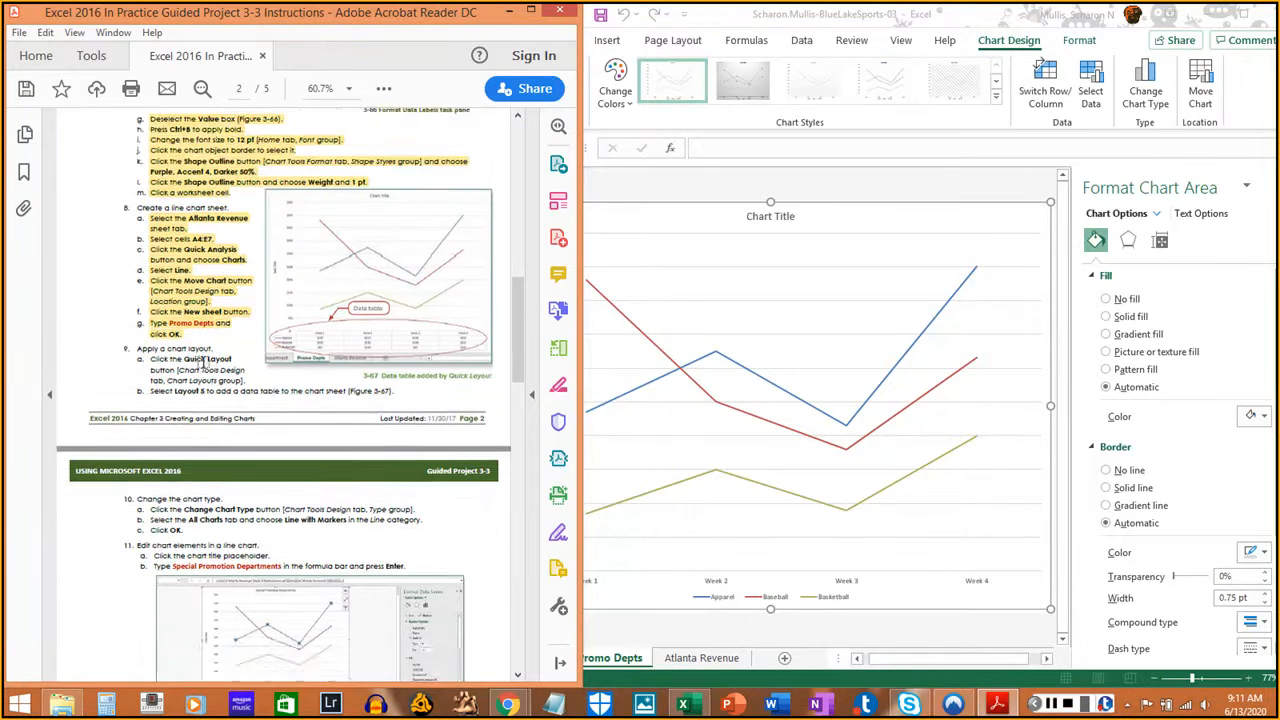
{"action": "left_click", "coordinate": [1250, 102]}
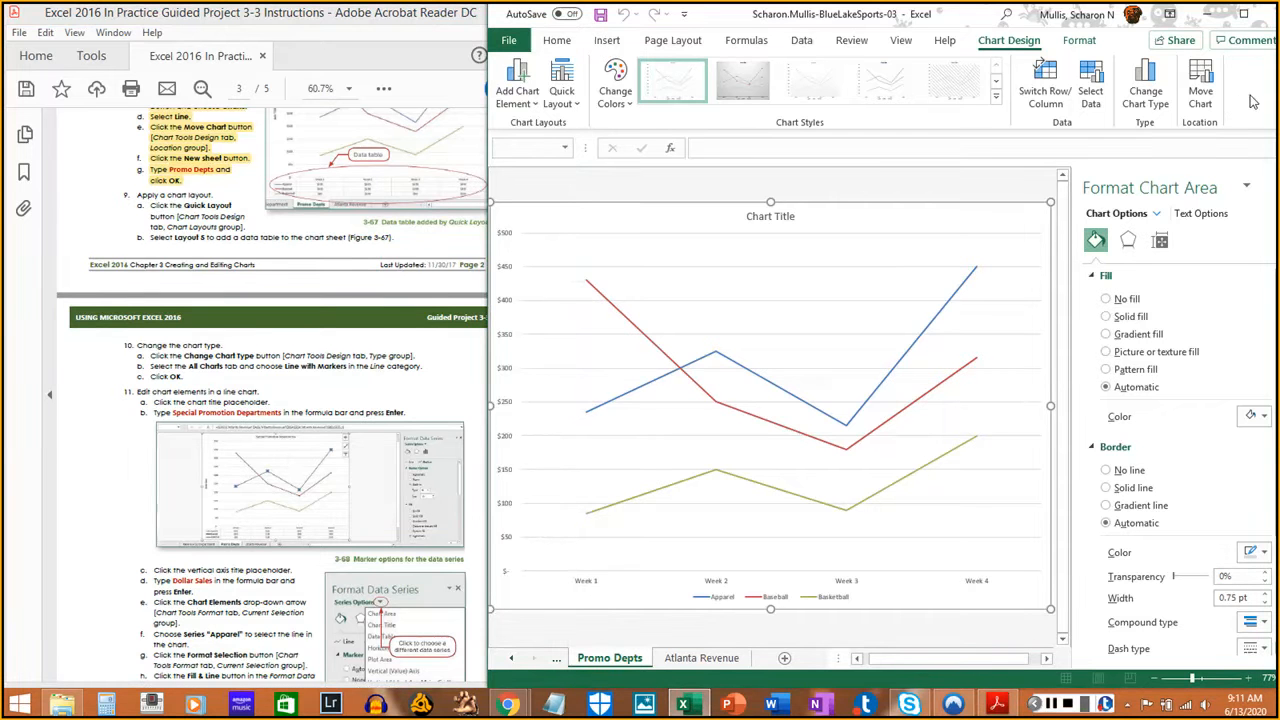
{"action": "key", "text": "ctrl+s"}
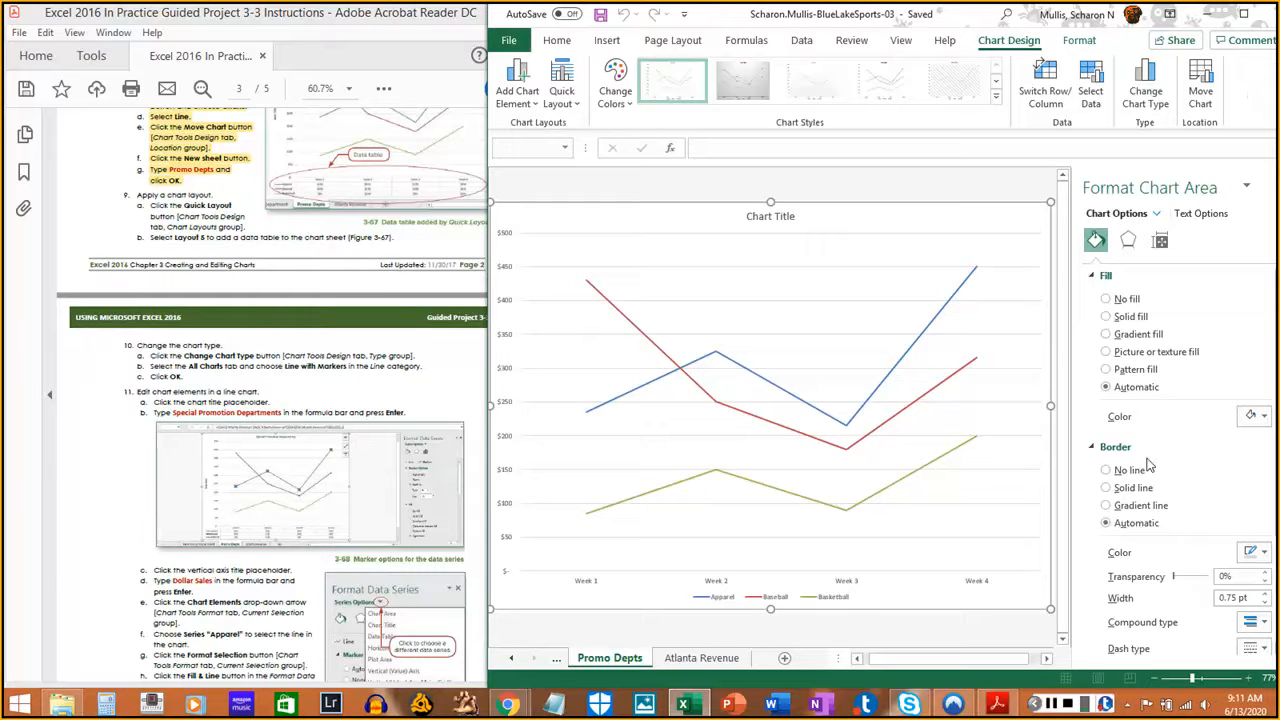
- Apply Quick Layout option Layout 5 to the Promo Depts line chart to add a data table
{"action": "left_click", "coordinate": [651, 572]}
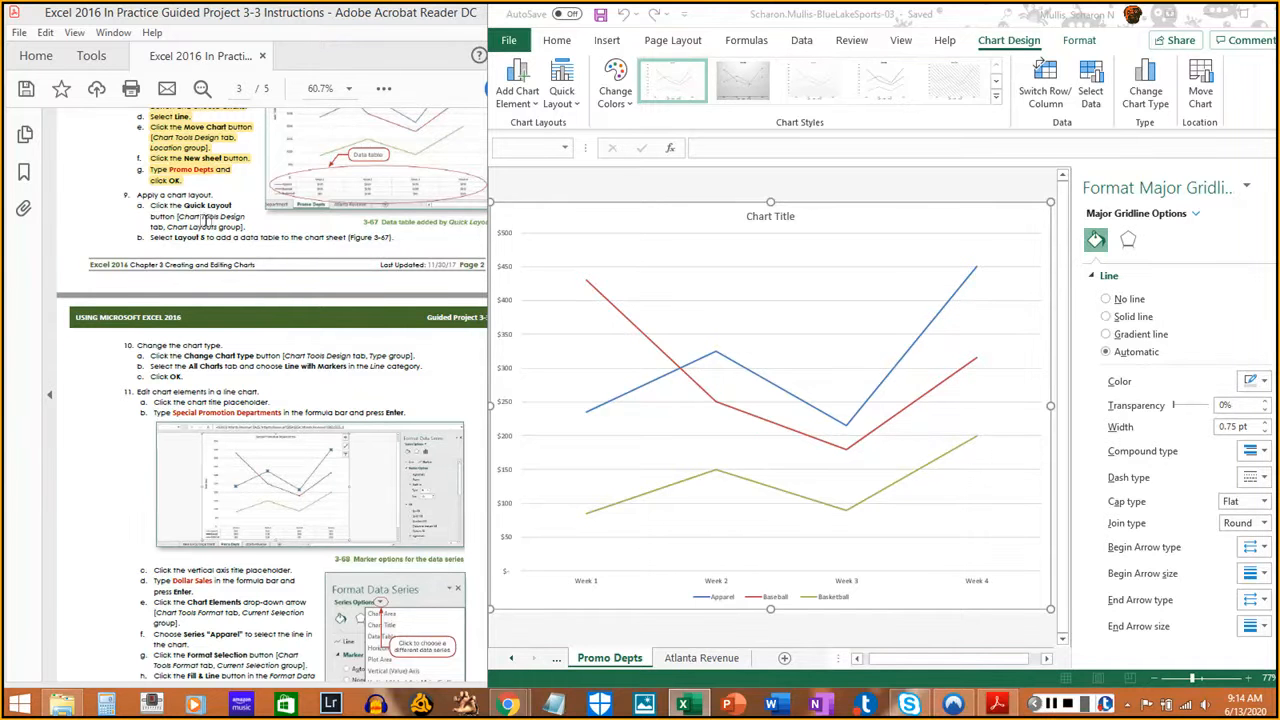
{"action": "left_click", "coordinate": [1008, 47]}
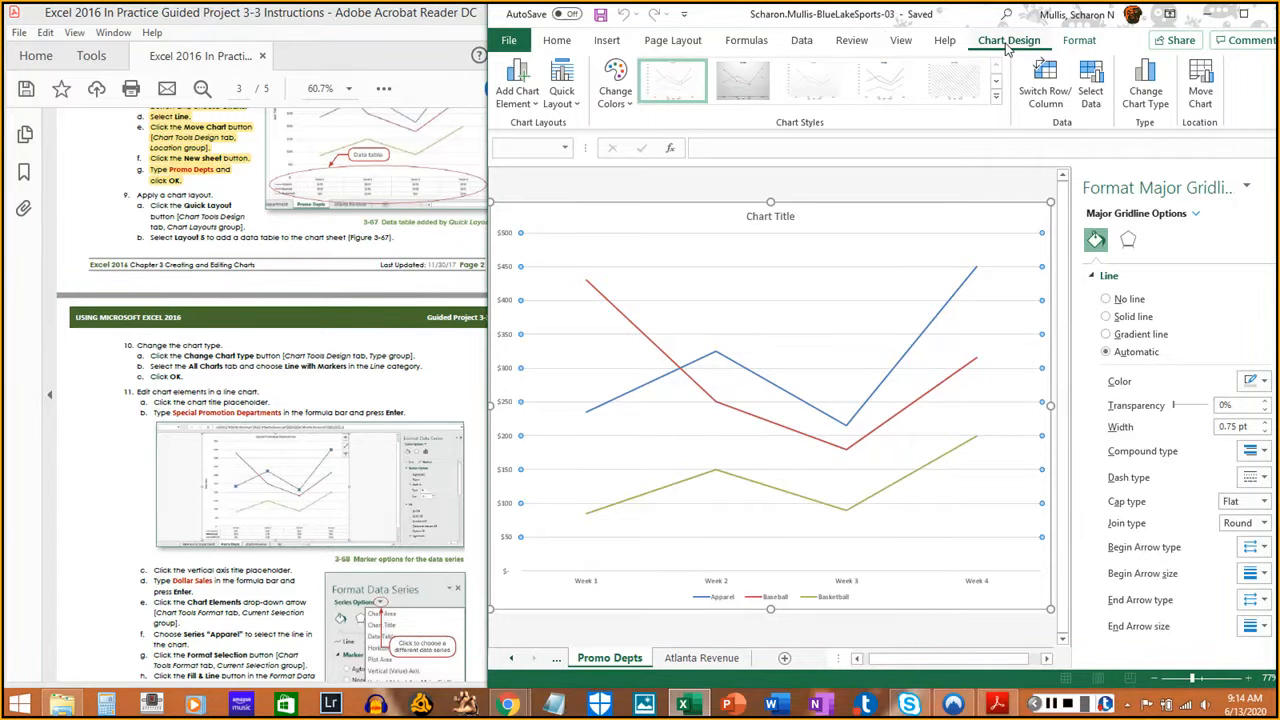
{"action": "left_click", "coordinate": [560, 108]}
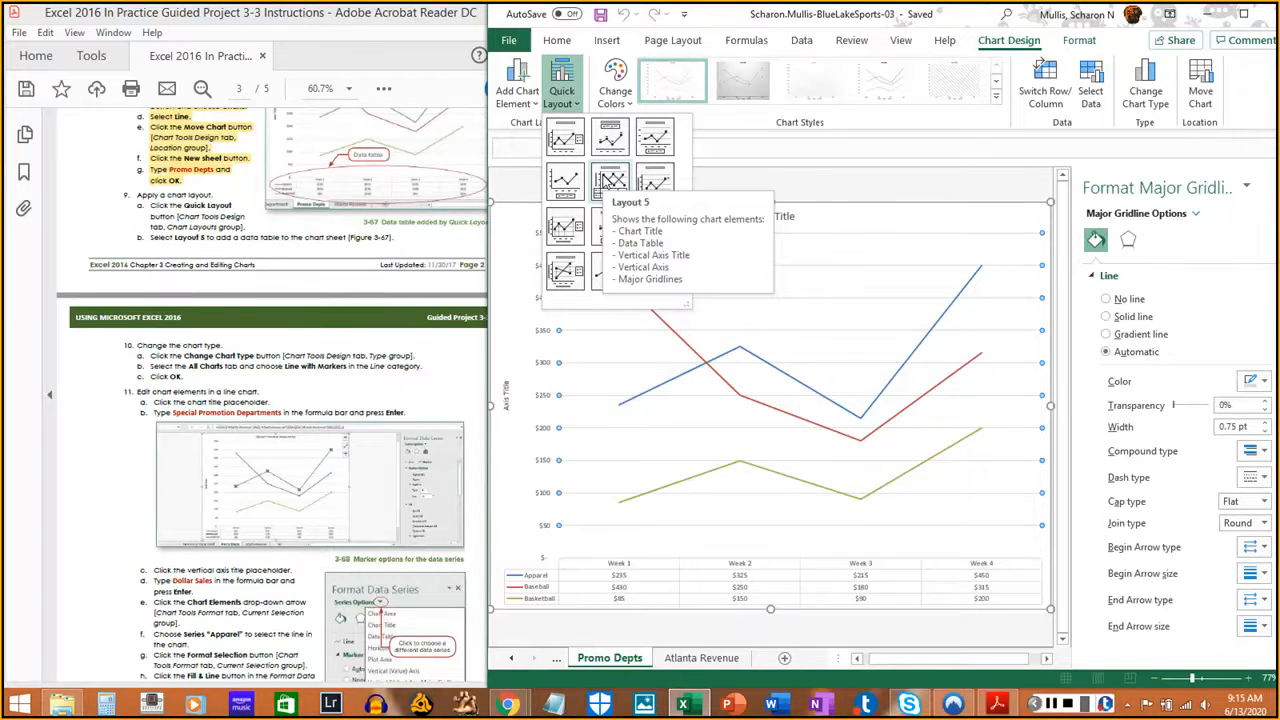
{"action": "left_click", "coordinate": [610, 180]}
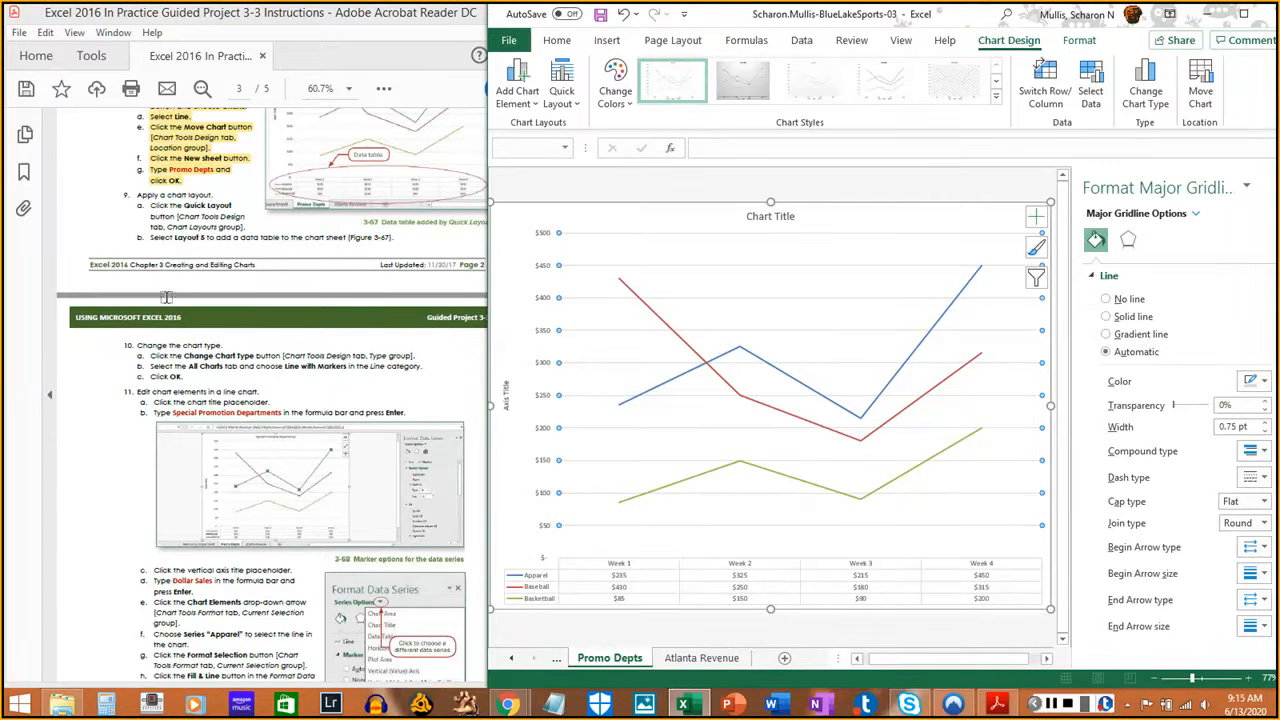
- Highlight instructions 9a and 9b in the Acrobat Reader PDF and save the workbook in Excel
{"action": "left_click_drag", "start_coordinate": [149, 205], "coordinate": [246, 228]}
{"action": "left_click", "coordinate": [148, 237]}
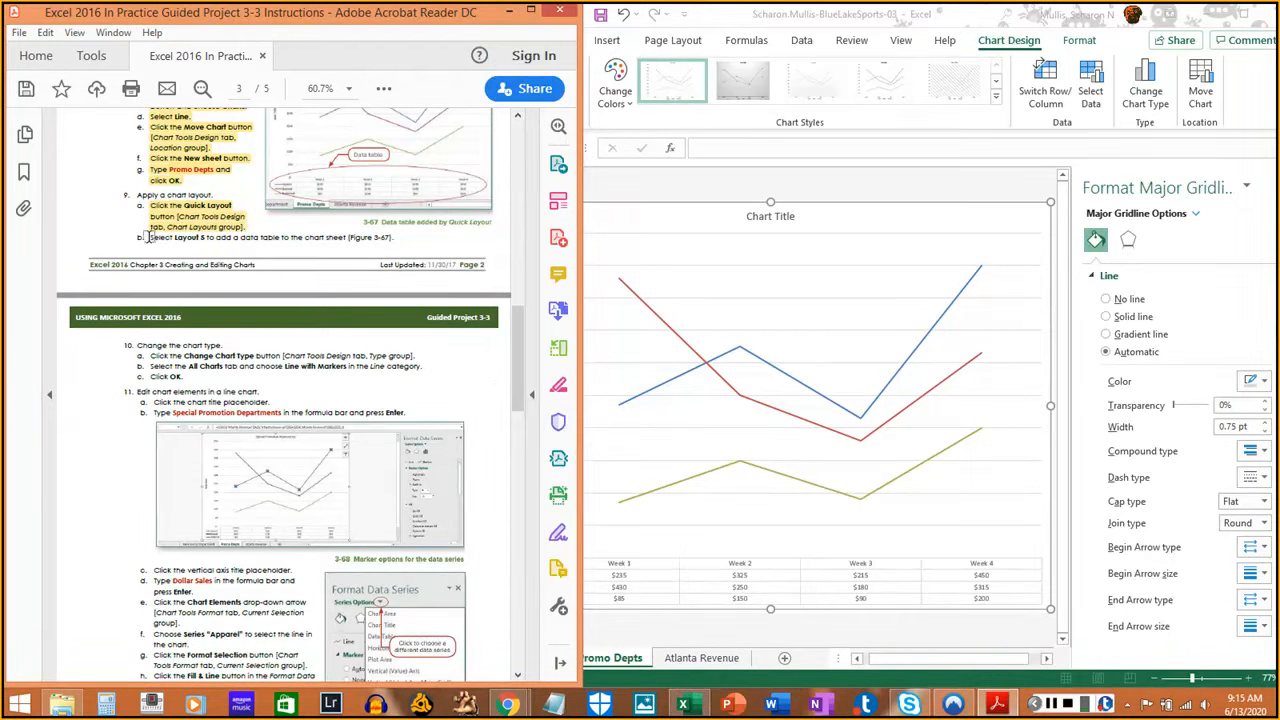
{"action": "left_click_drag", "start_coordinate": [148, 237], "coordinate": [394, 241]}
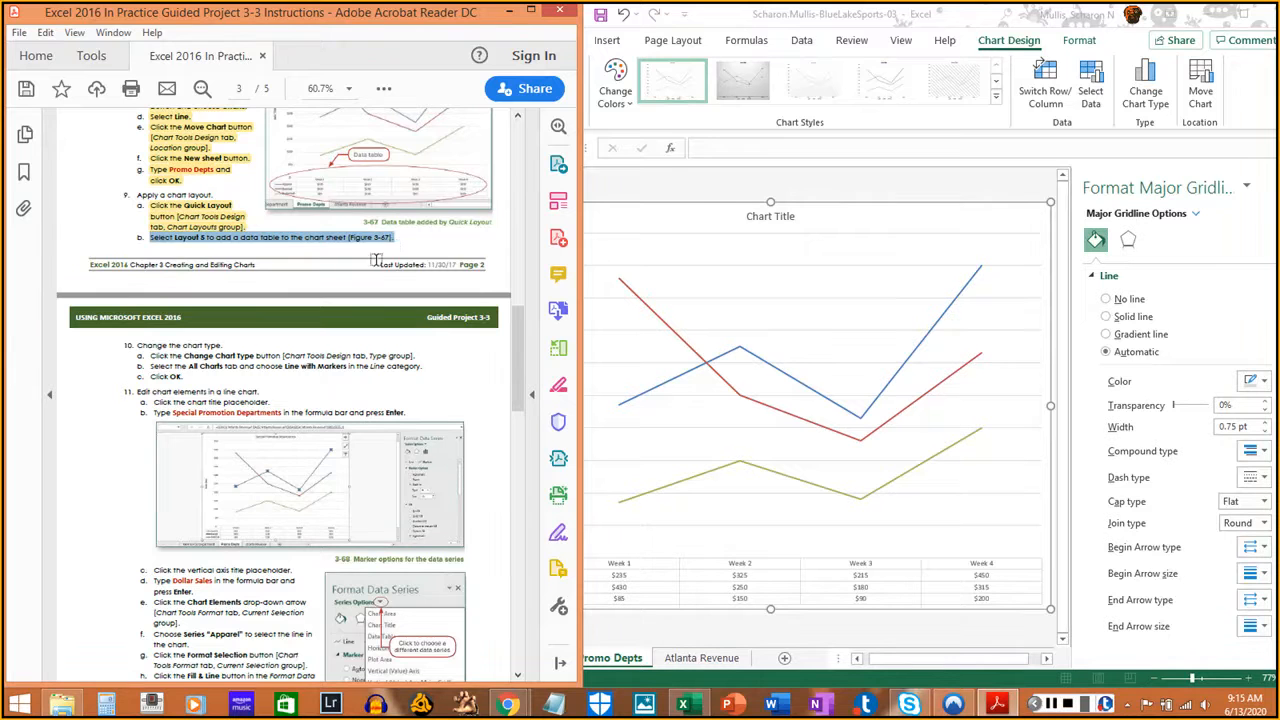
{"action": "left_click", "coordinate": [376, 260]}
{"action": "scroll", "coordinate": [157, 383], "scroll_direction": "down", "scroll_amount": 5}
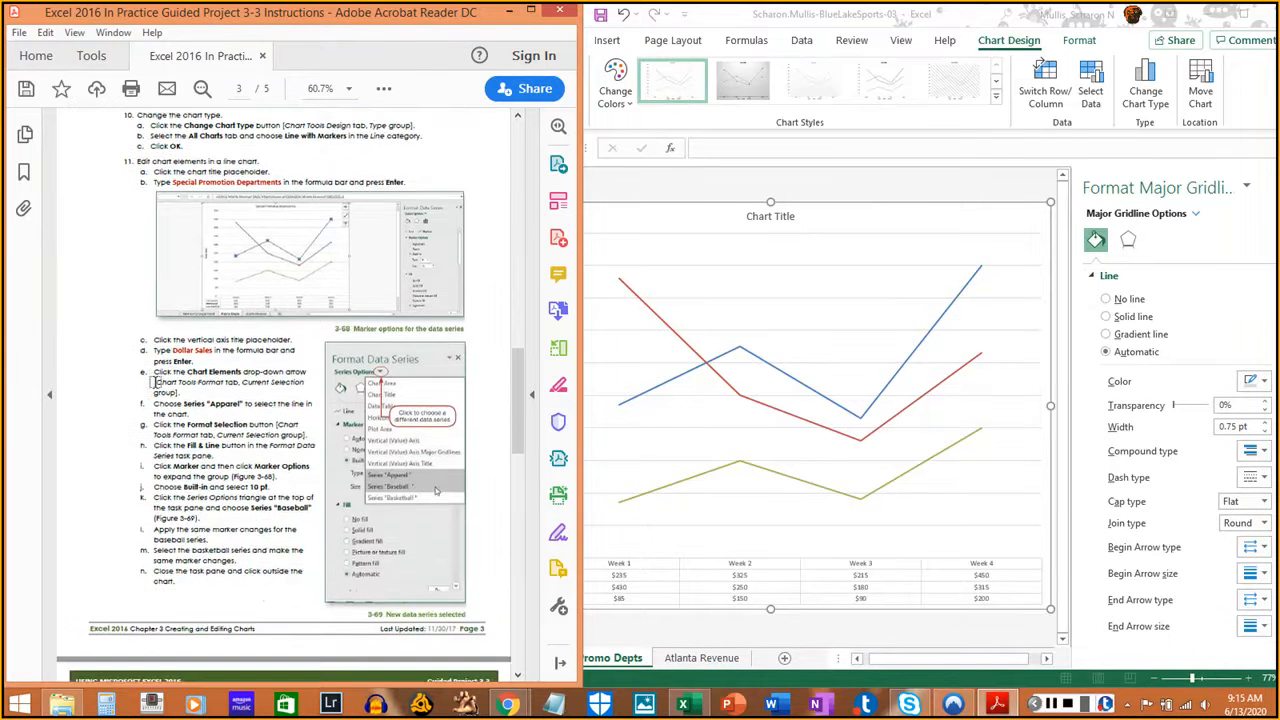
{"action": "scroll", "coordinate": [155, 383], "scroll_direction": "up", "scroll_amount": 1}
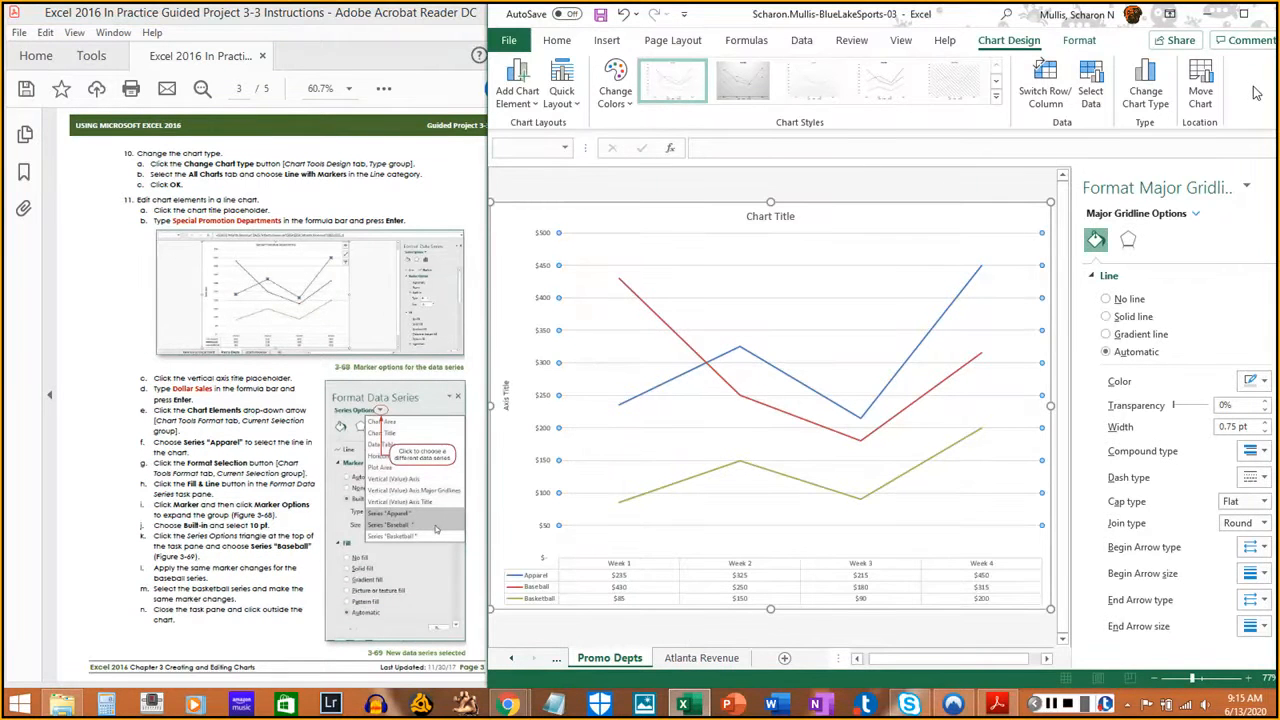
{"action": "key", "text": "ctrl+s"}
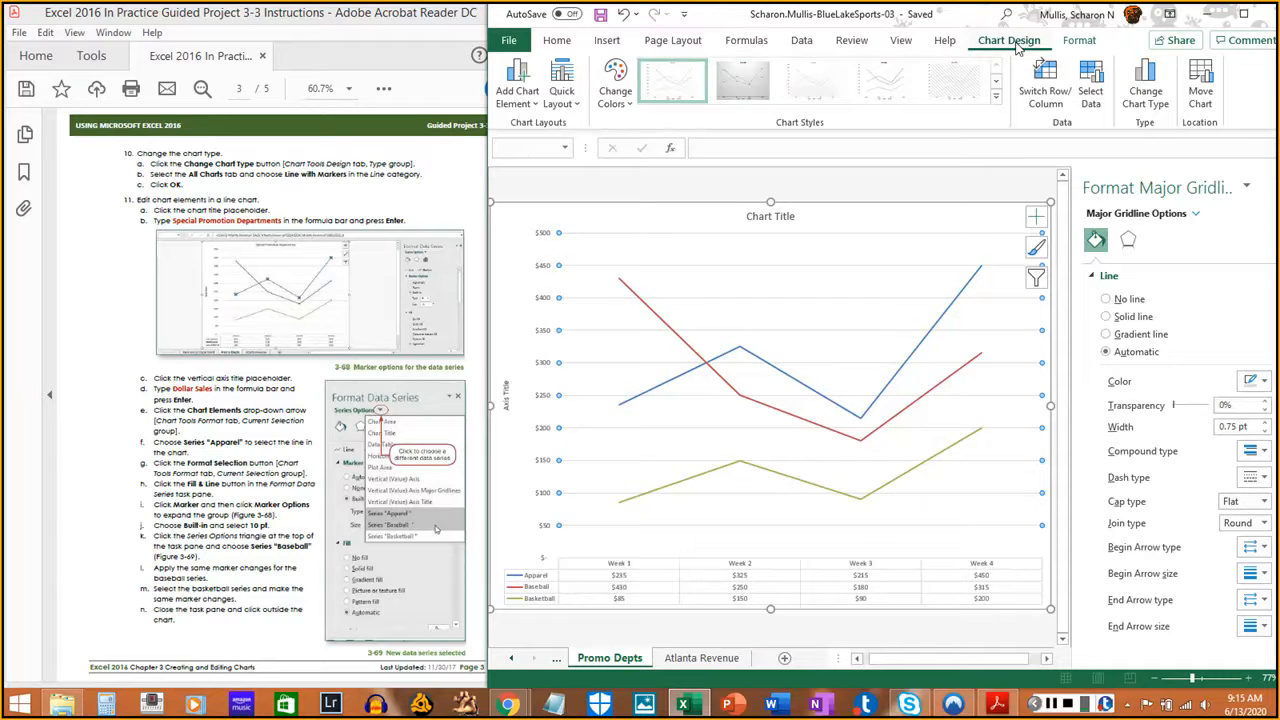
- Open Change Chart Type for the Promo Depts chart and highlight instruction 10a in the Acrobat Reader PDF
{"action": "left_click", "coordinate": [1152, 104]}
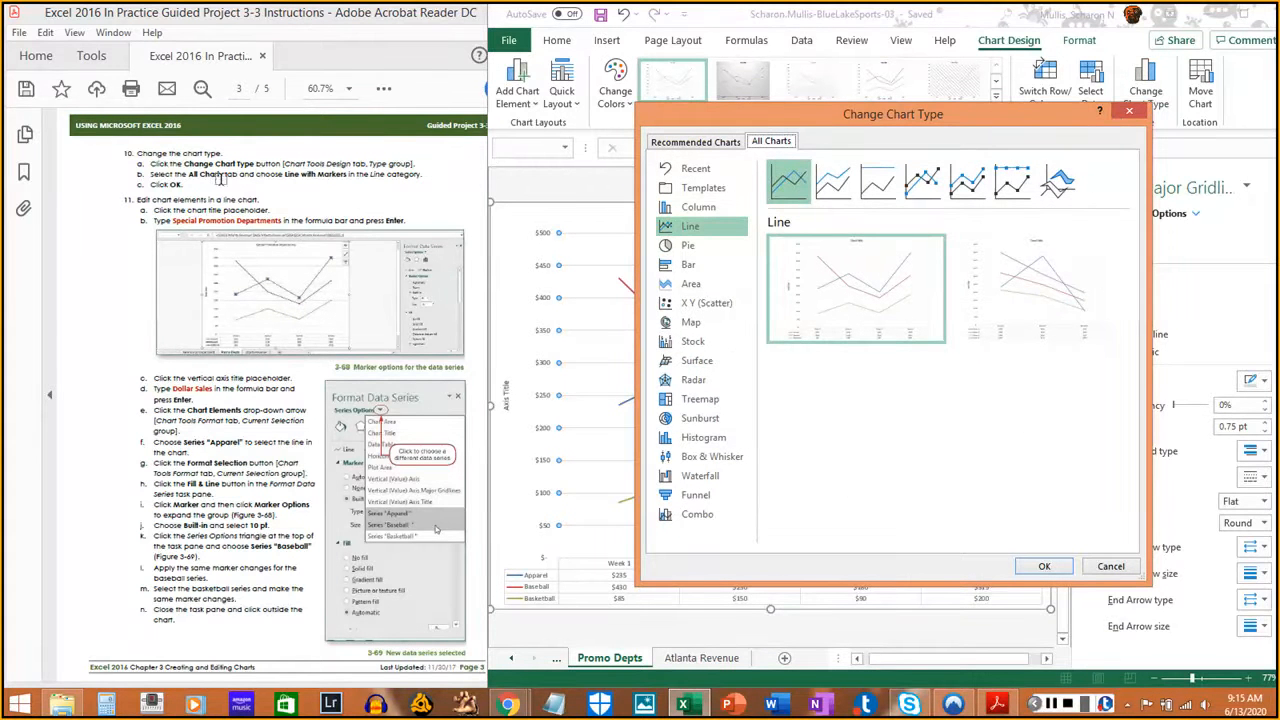
{"action": "left_click", "coordinate": [152, 163]}
{"action": "left_click_drag", "start_coordinate": [152, 163], "coordinate": [416, 163]}
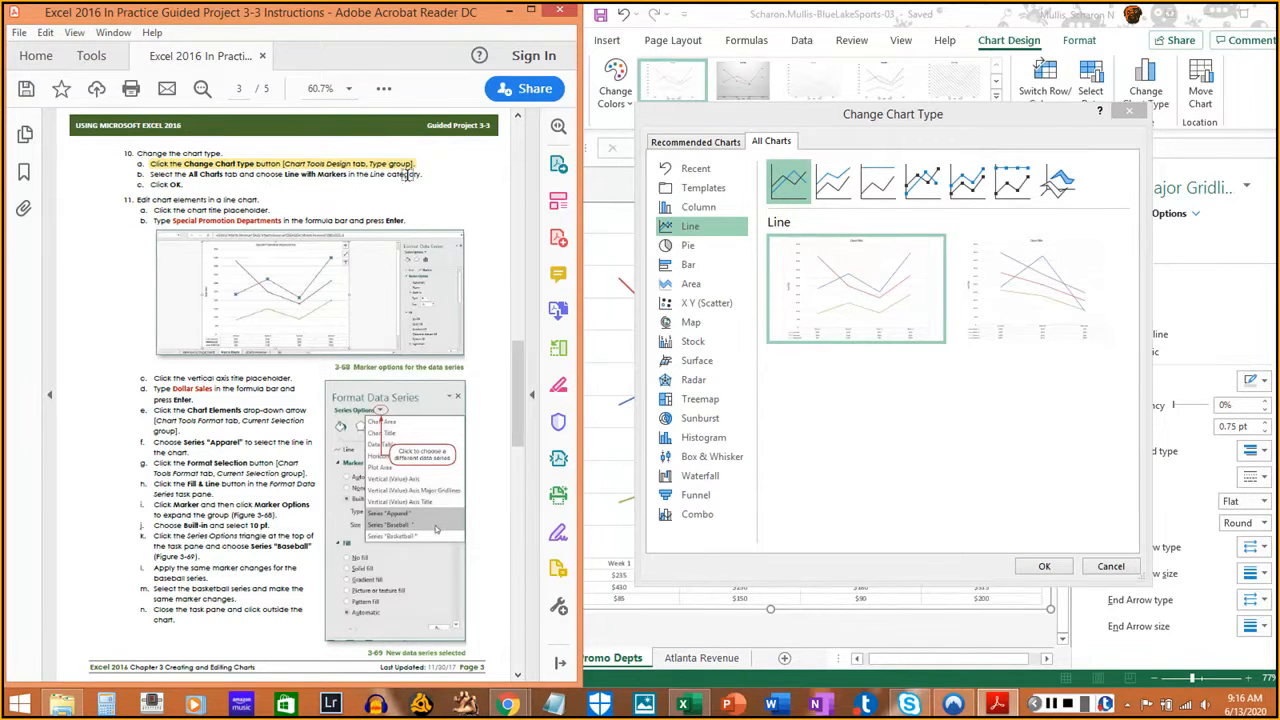
- Change the Promo Depts chart in Excel to the Line with Markers type
{"action": "left_click", "coordinate": [830, 188]}
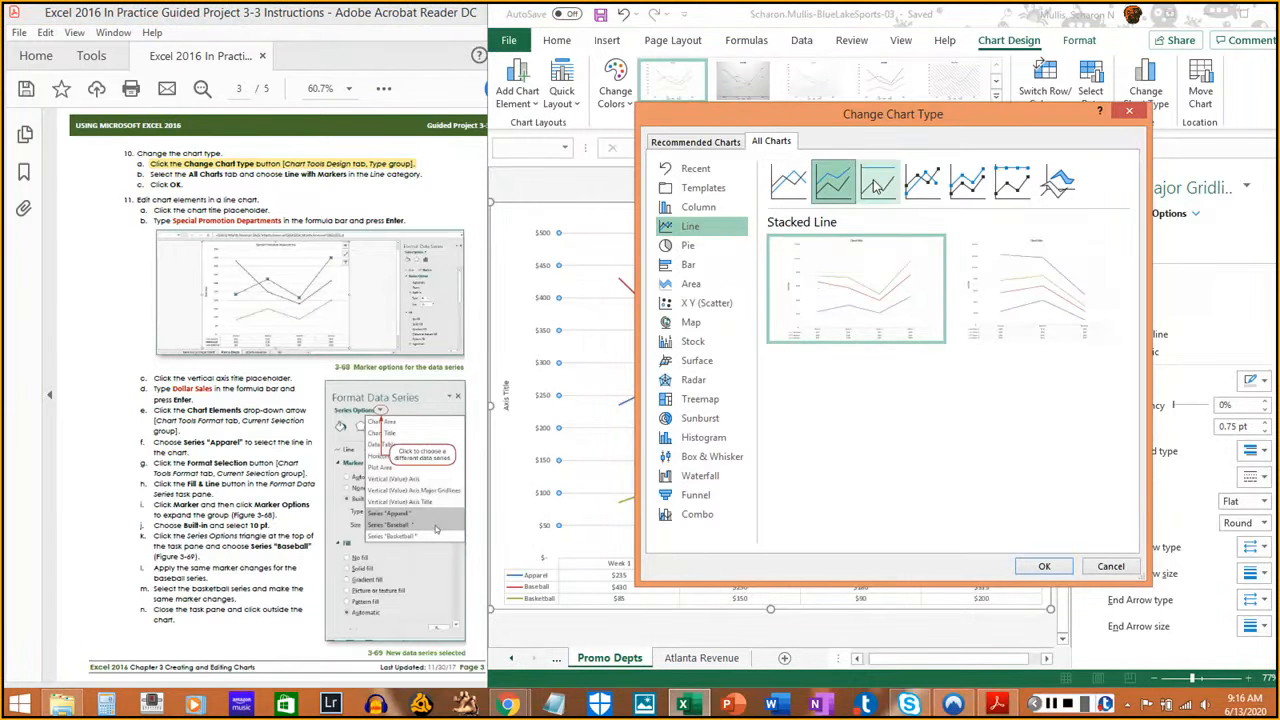
{"action": "left_click", "coordinate": [876, 188]}
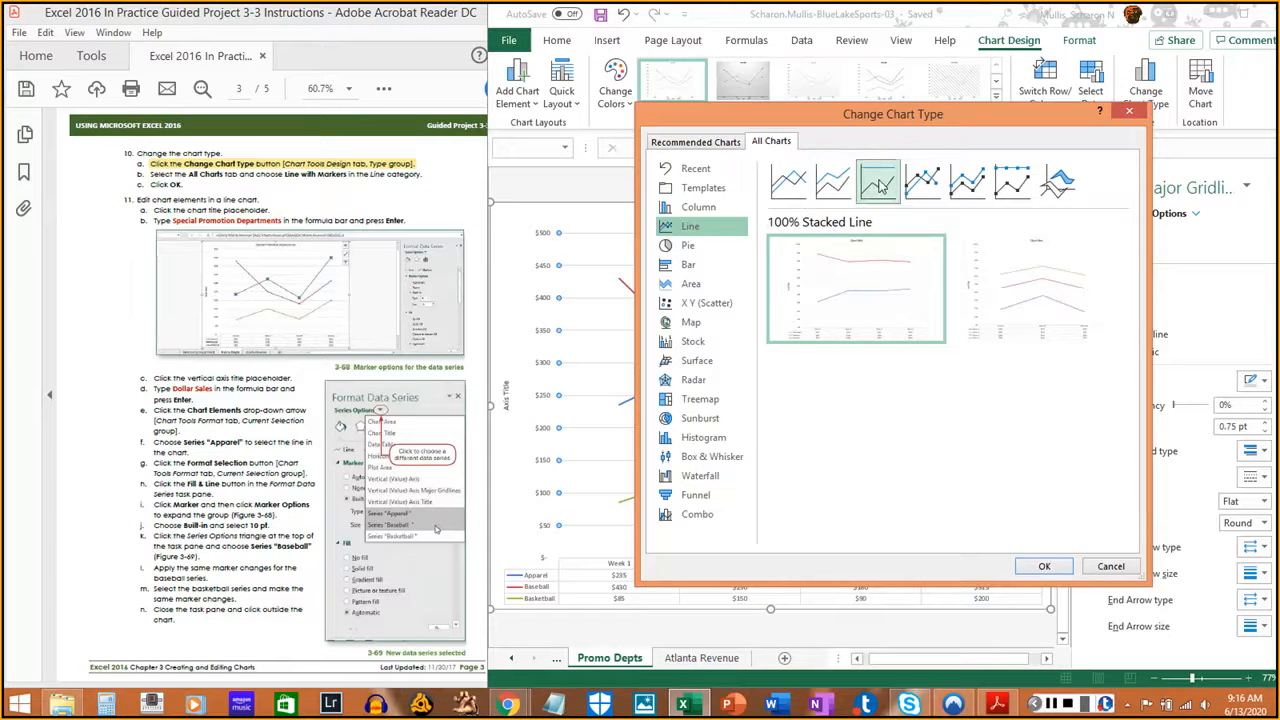
{"action": "left_click", "coordinate": [924, 184]}
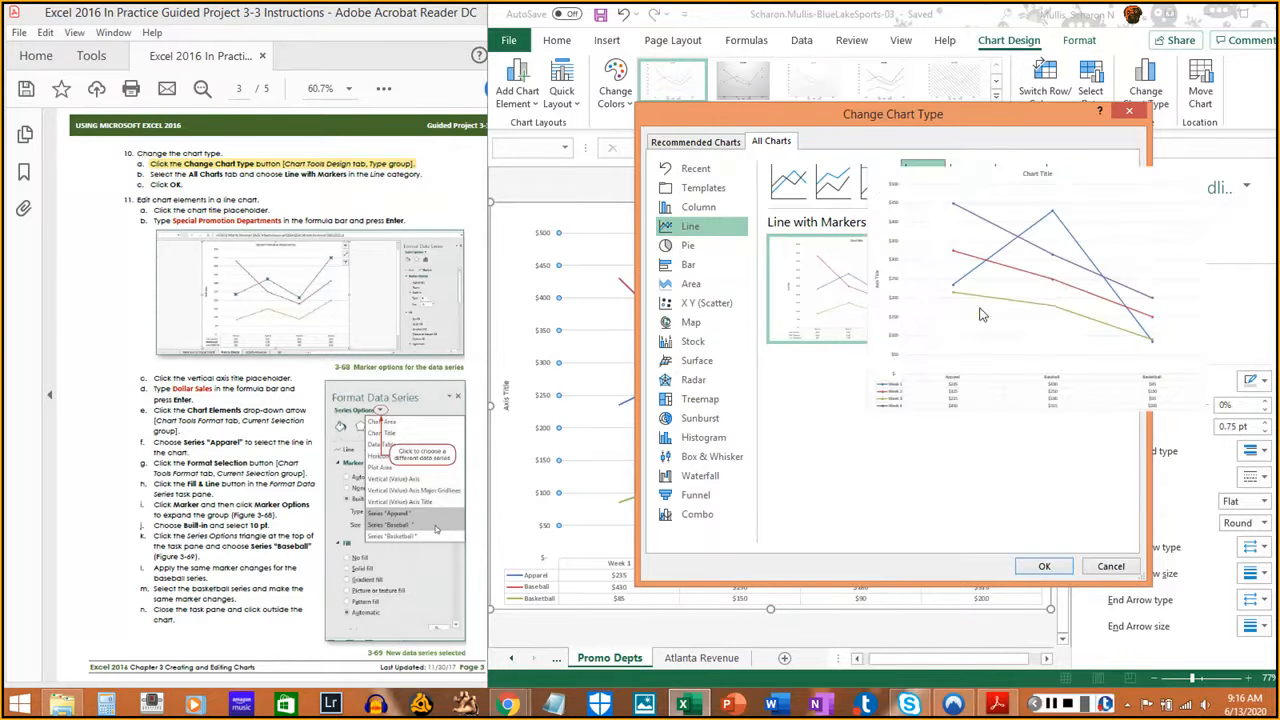
{"action": "mouse_move", "coordinate": [840, 280]}
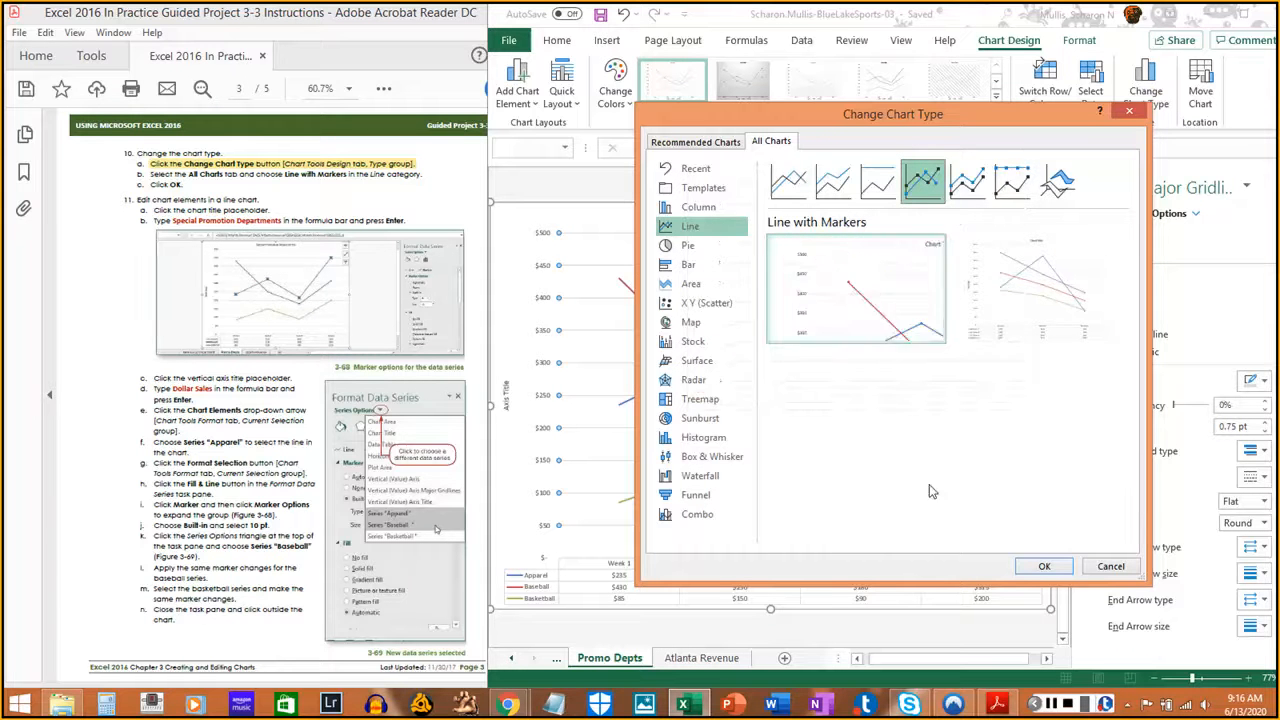
{"action": "left_click", "coordinate": [1038, 567]}
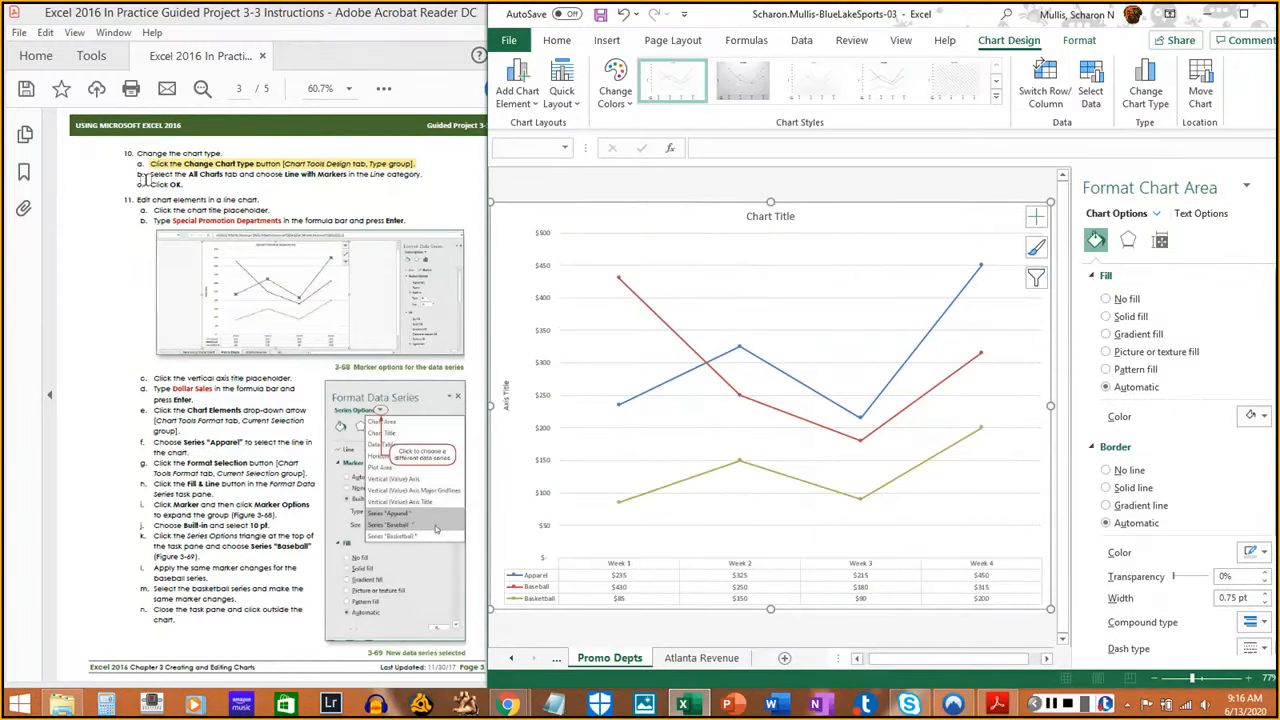
- Highlight instructions 10b and 10c in the Acrobat Reader PDF and save the workbook in Excel
{"action": "left_click_drag", "start_coordinate": [150, 174], "coordinate": [424, 177]}
{"action": "left_click_drag", "start_coordinate": [150, 184], "coordinate": [186, 186]}
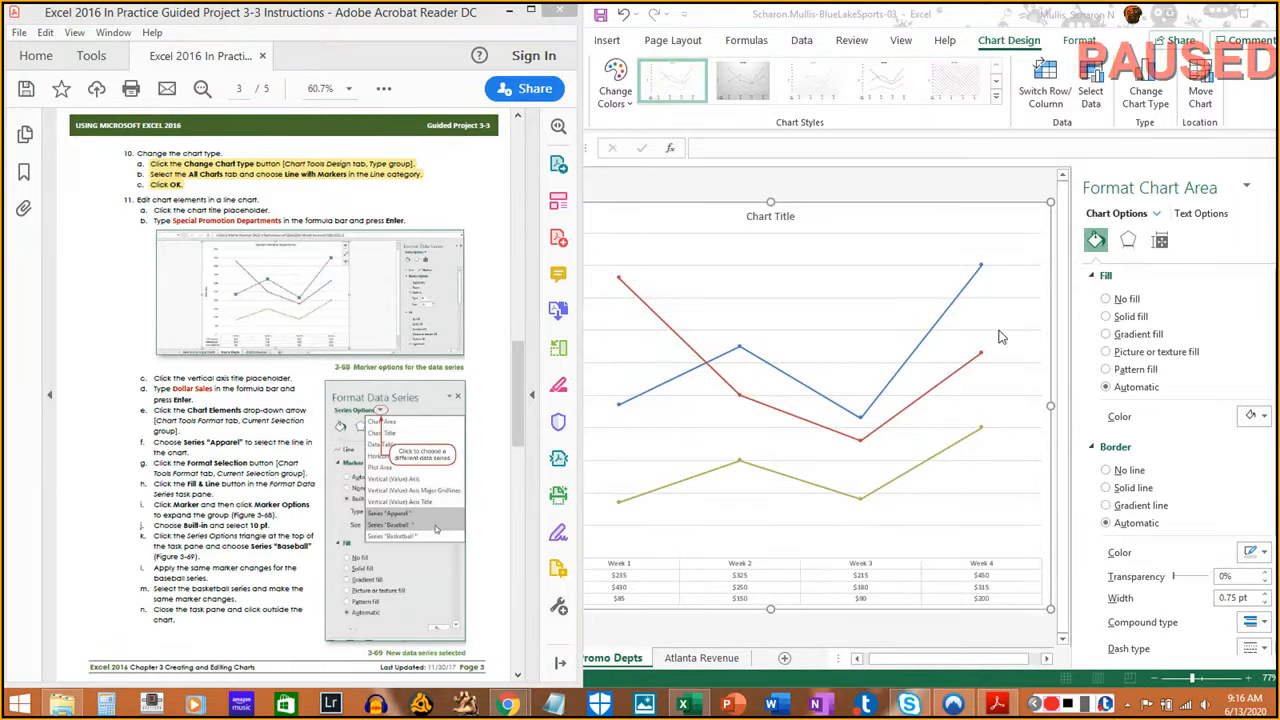
{"action": "left_click", "coordinate": [1267, 114]}
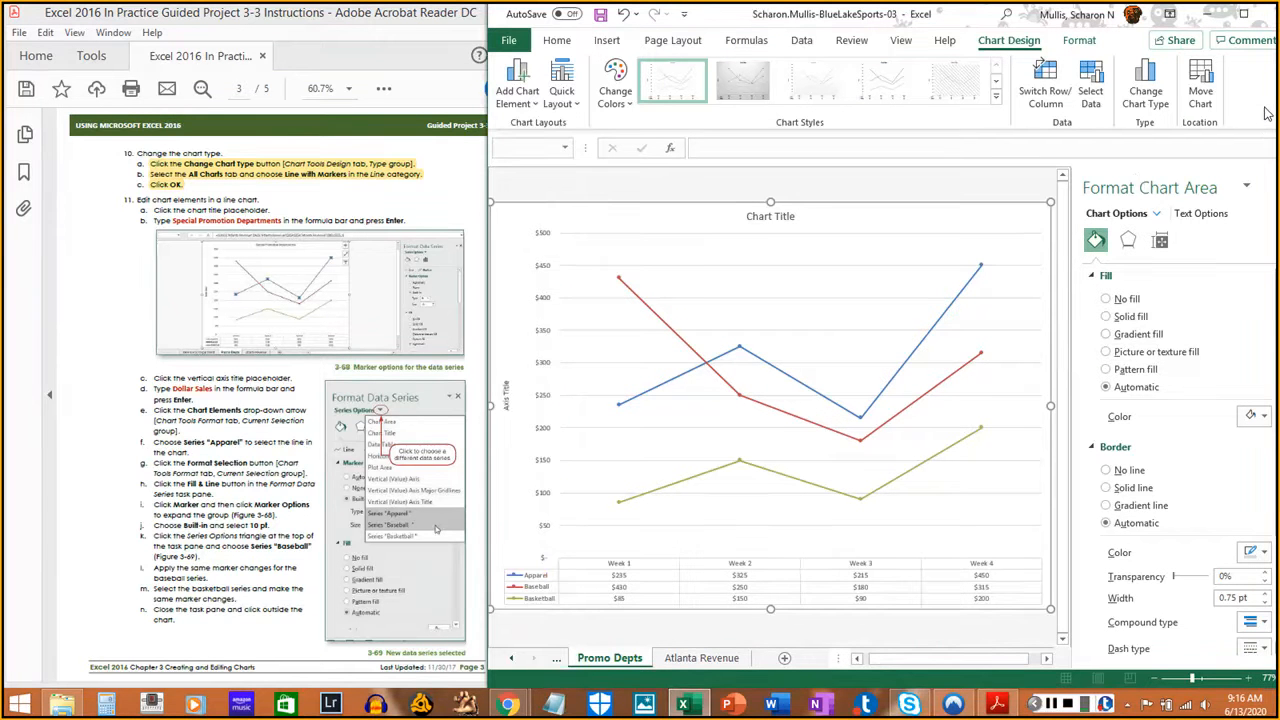
{"action": "key", "text": "ctrl+s"}
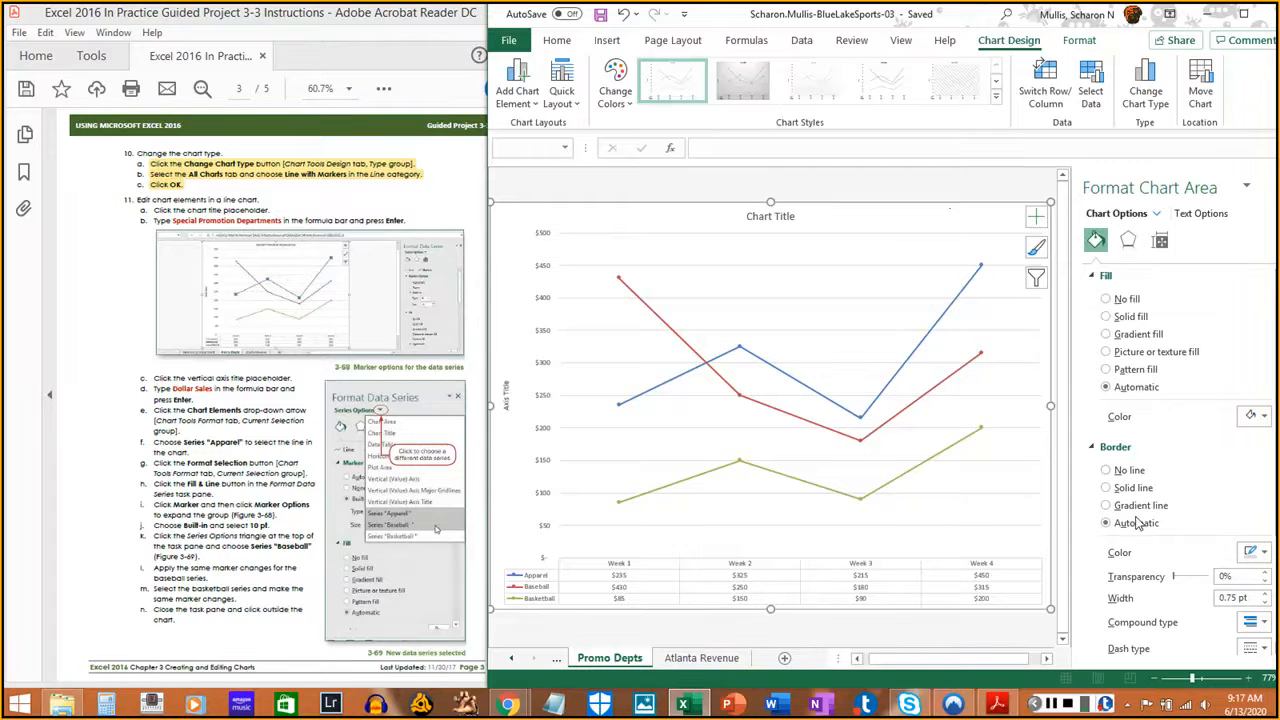
- Replace the chart title placeholder text directly on the Promo Depts chart with "Special Promotion Departments"
{"action": "left_click", "coordinate": [1052, 704]}
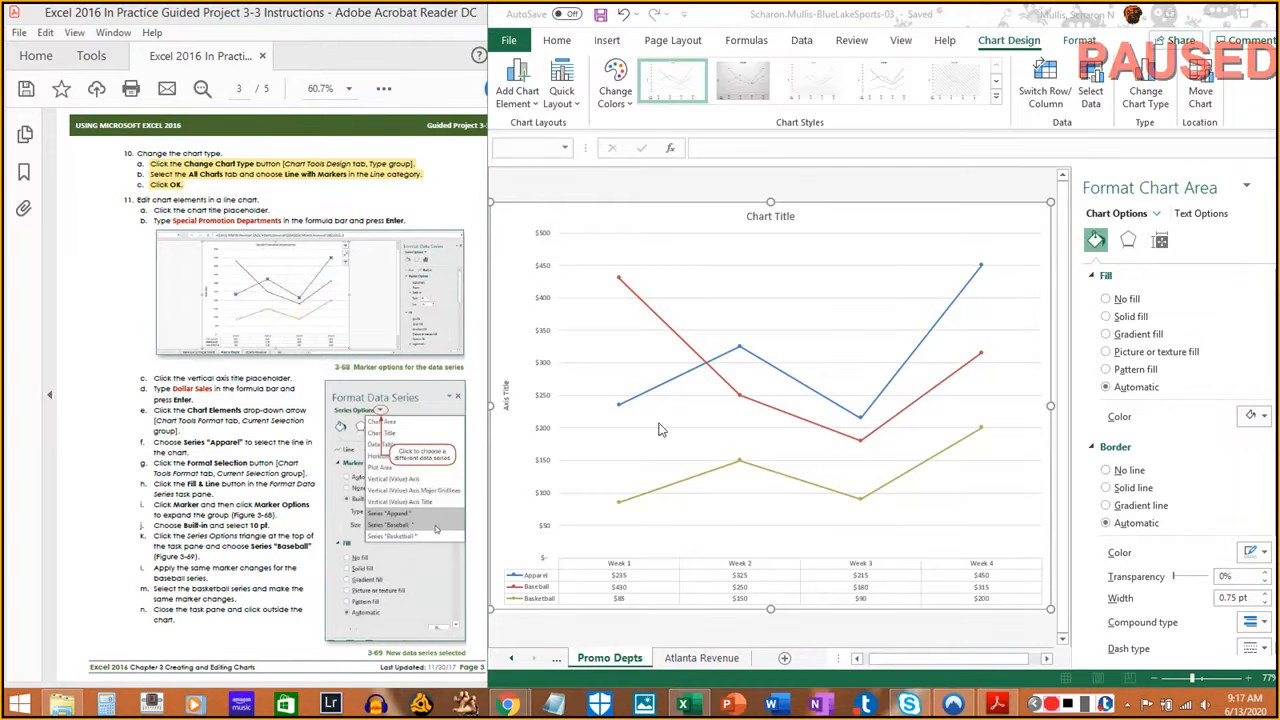
{"action": "left_click", "coordinate": [770, 218]}
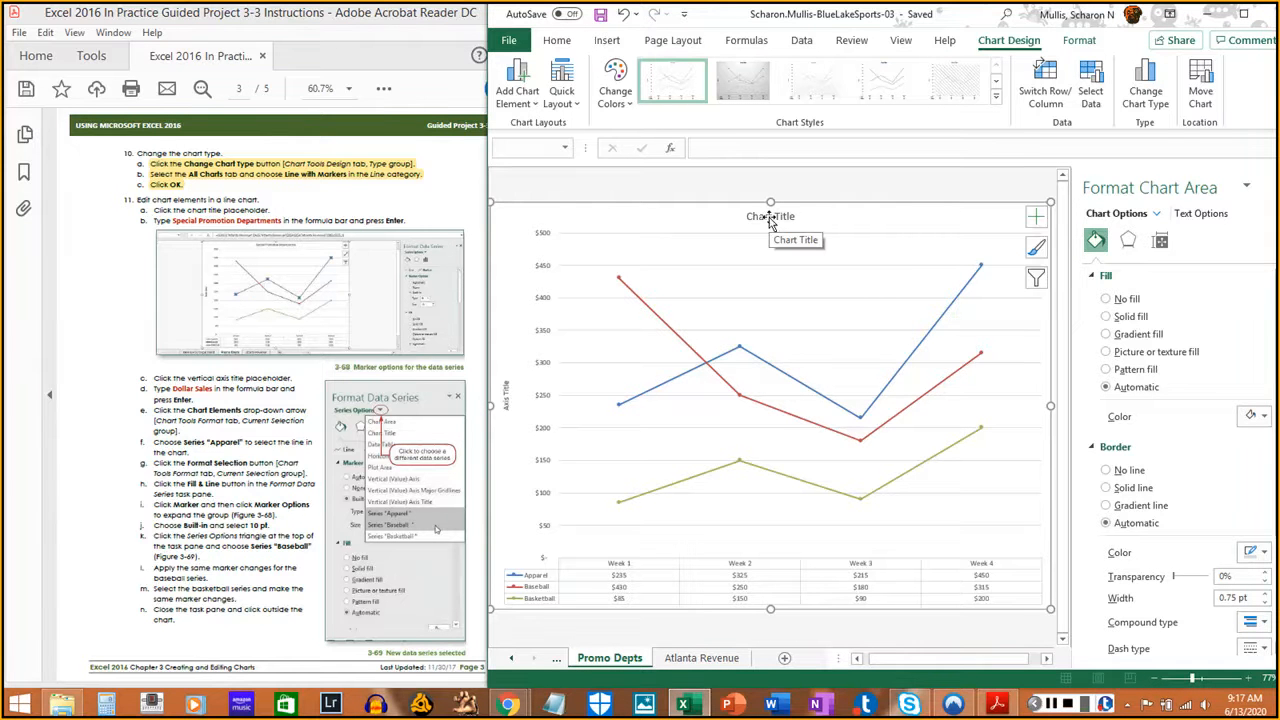
{"action": "left_click", "coordinate": [770, 217]}
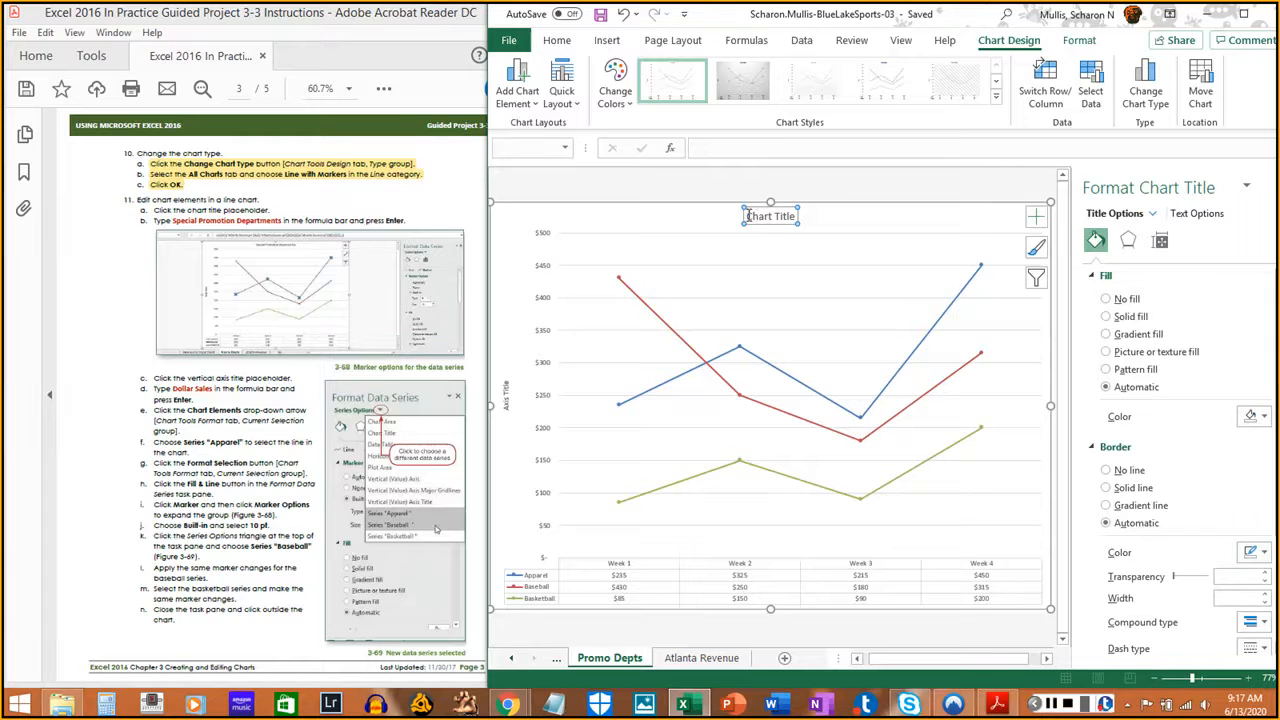
{"action": "left_click_drag", "start_coordinate": [747, 216], "coordinate": [797, 217]}
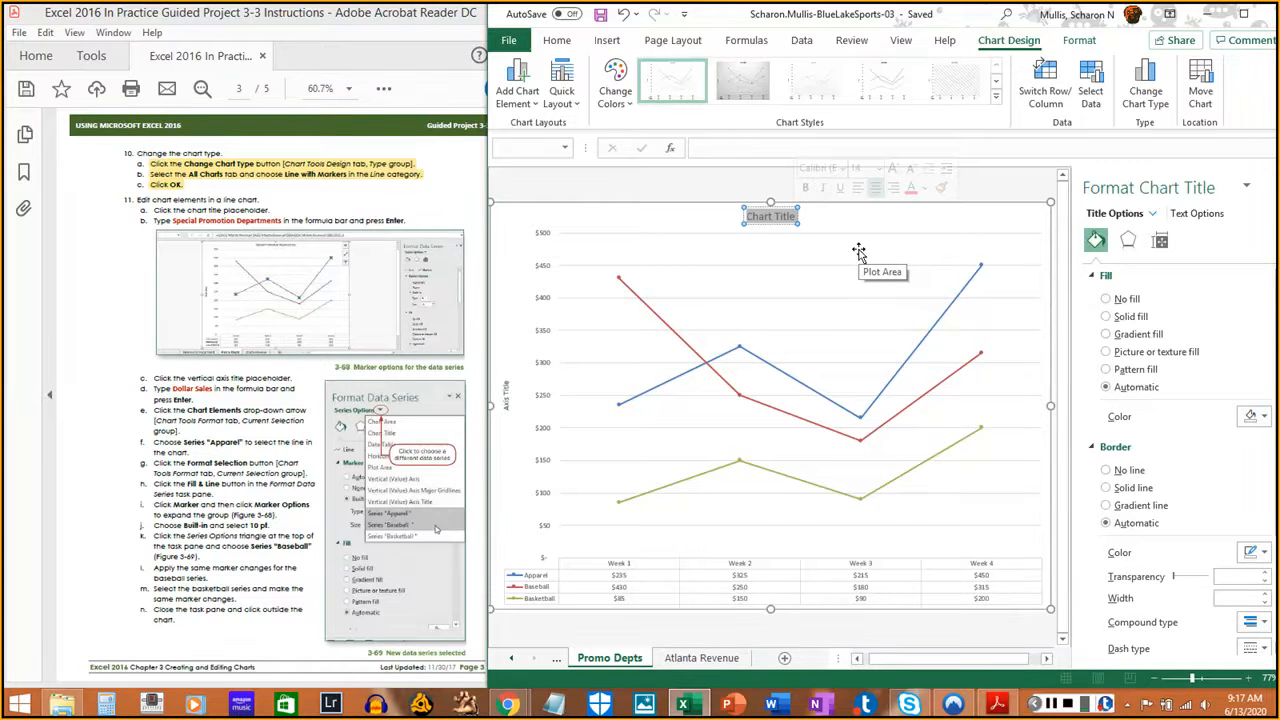
{"action": "type", "text": "Spec"}
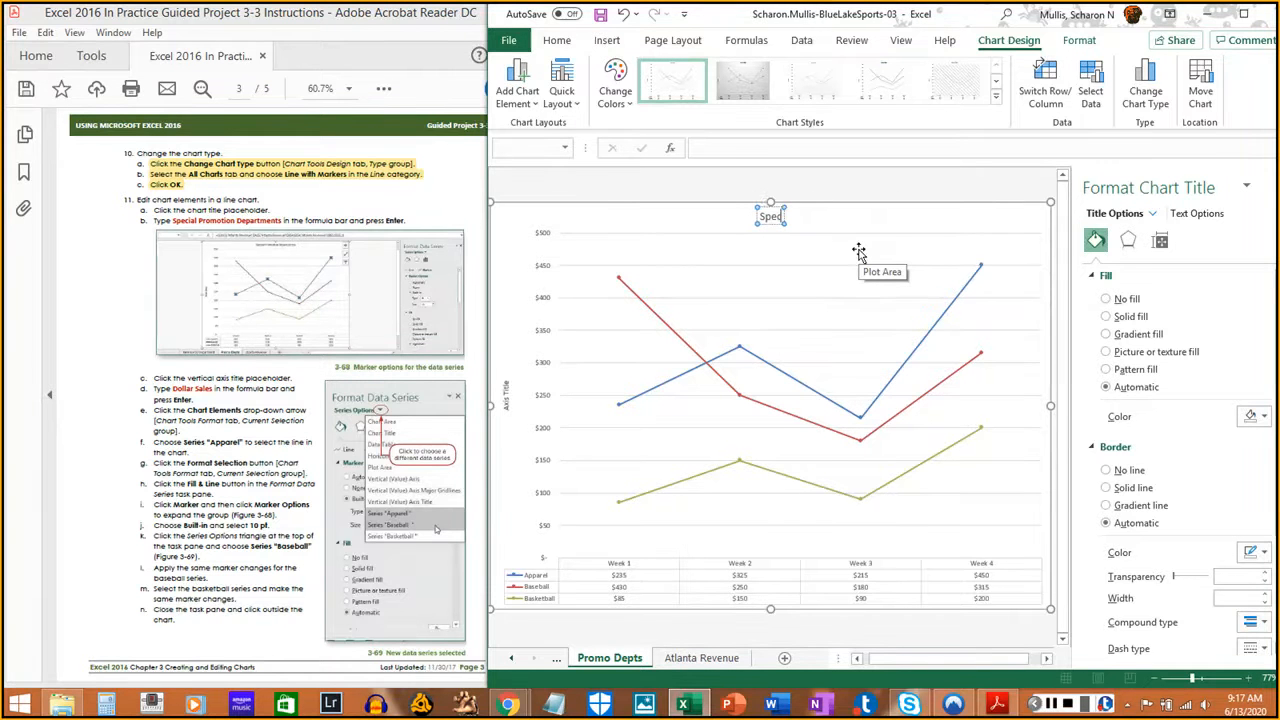
{"action": "type", "text": "ial Pro"}
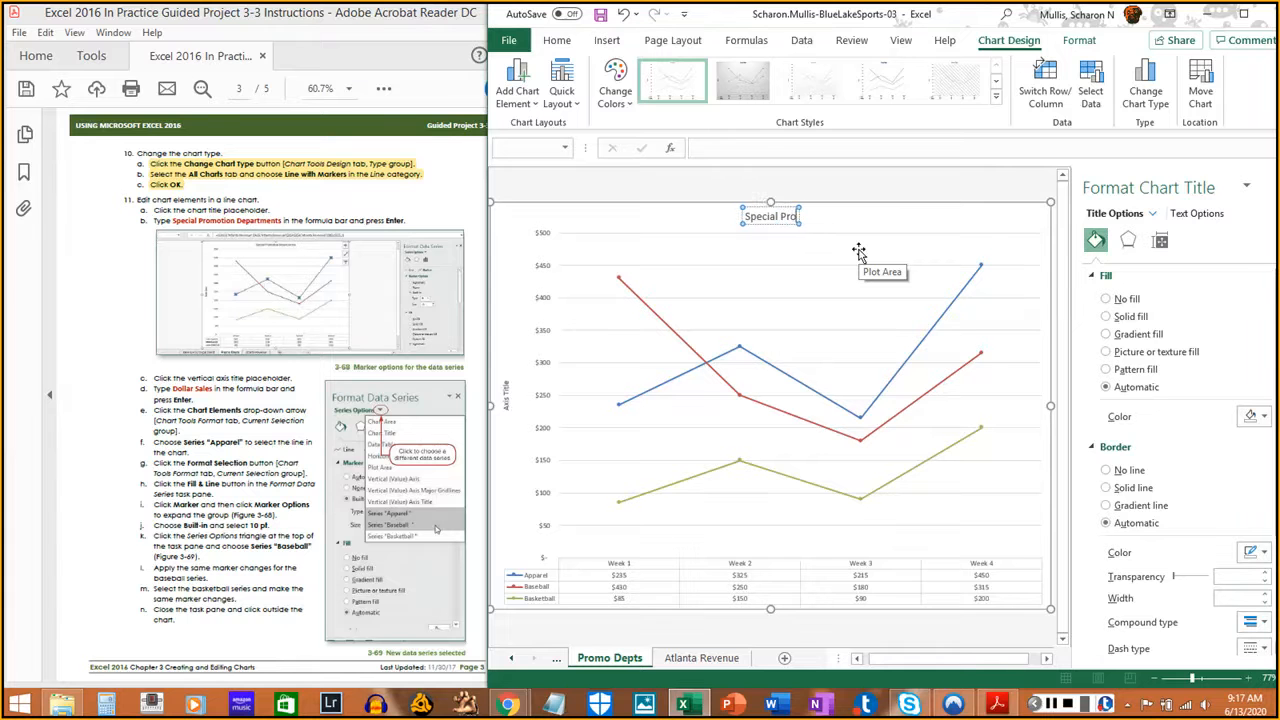
{"action": "type", "text": "motion Departments"}
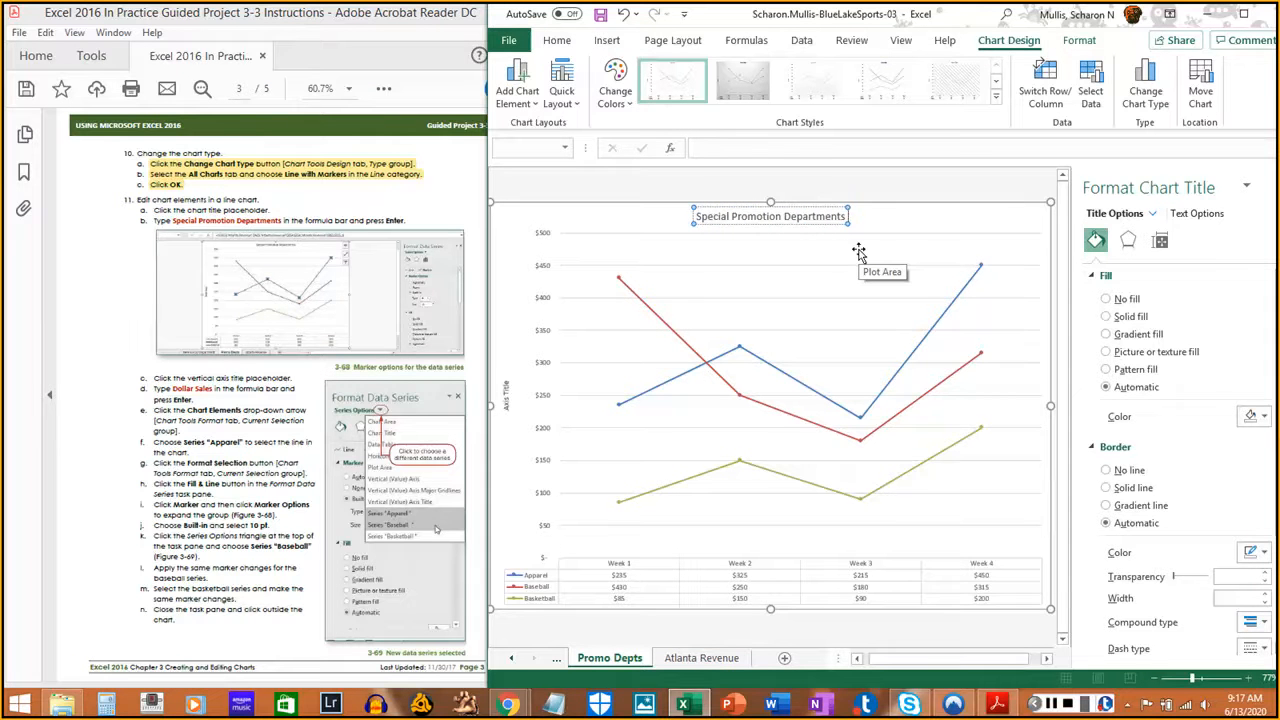
{"action": "left_click", "coordinate": [759, 150]}
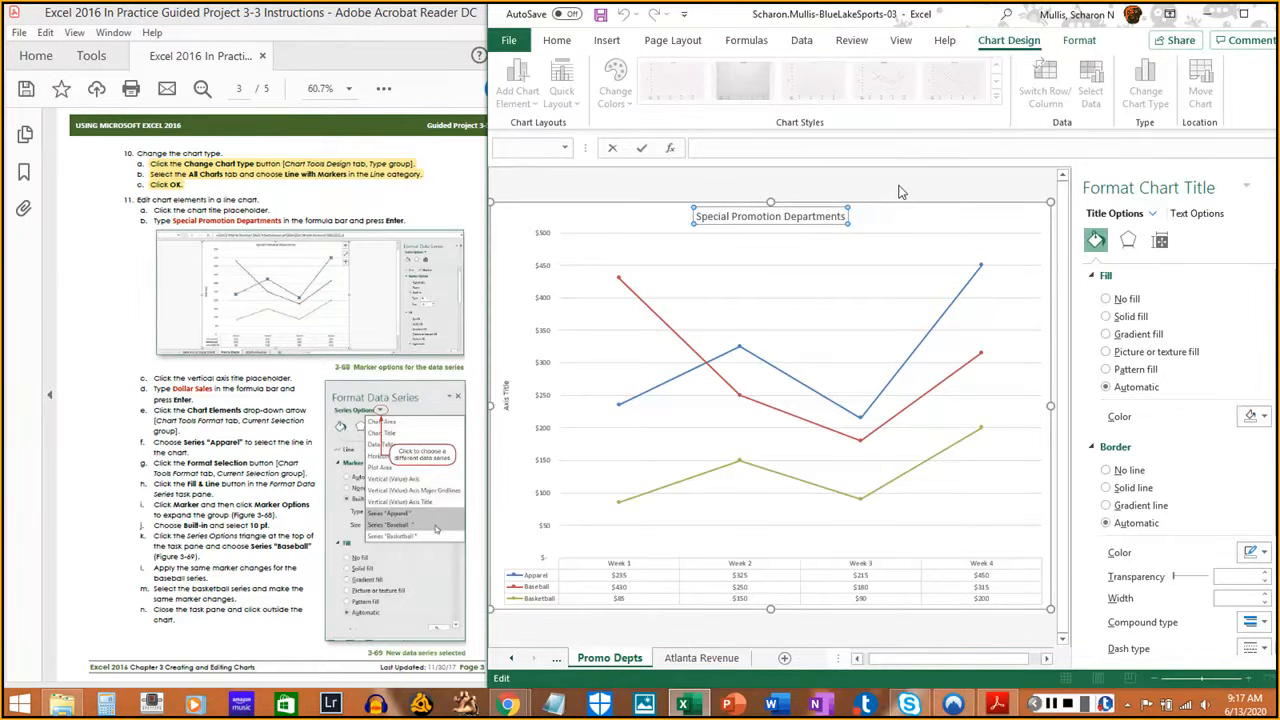
{"action": "key", "text": "Escape"}
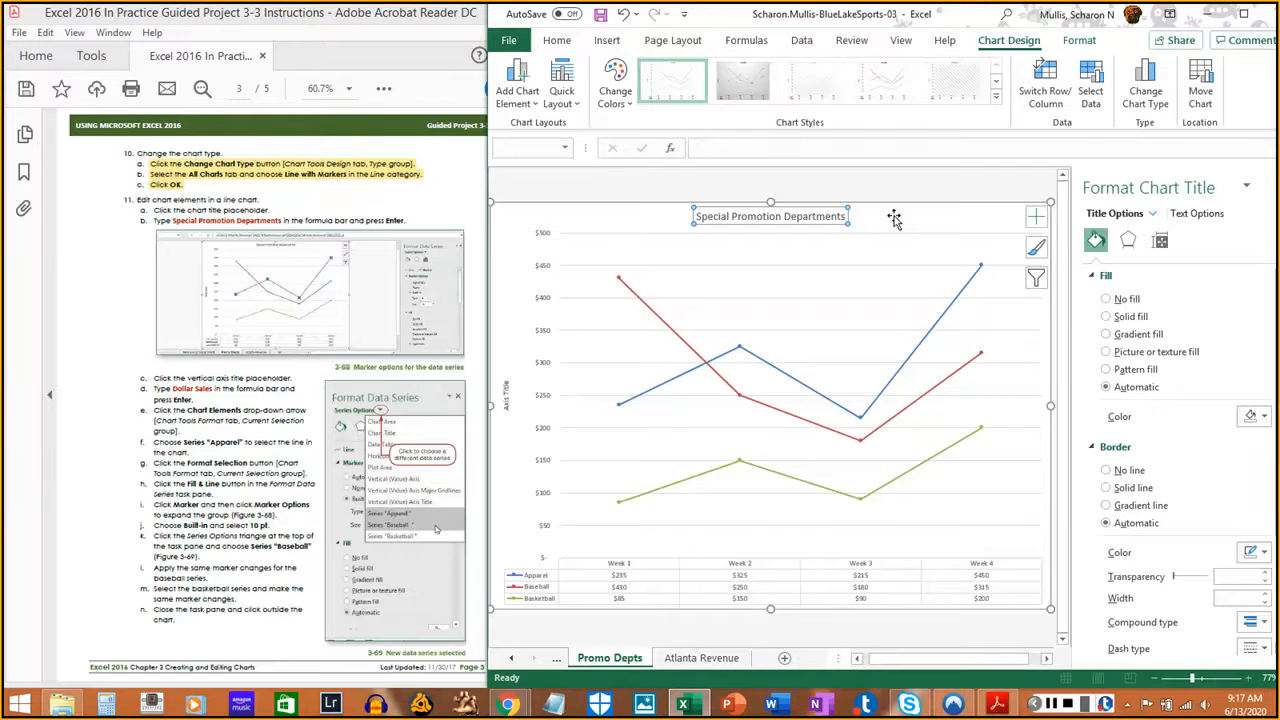
{"action": "left_click", "coordinate": [894, 219]}
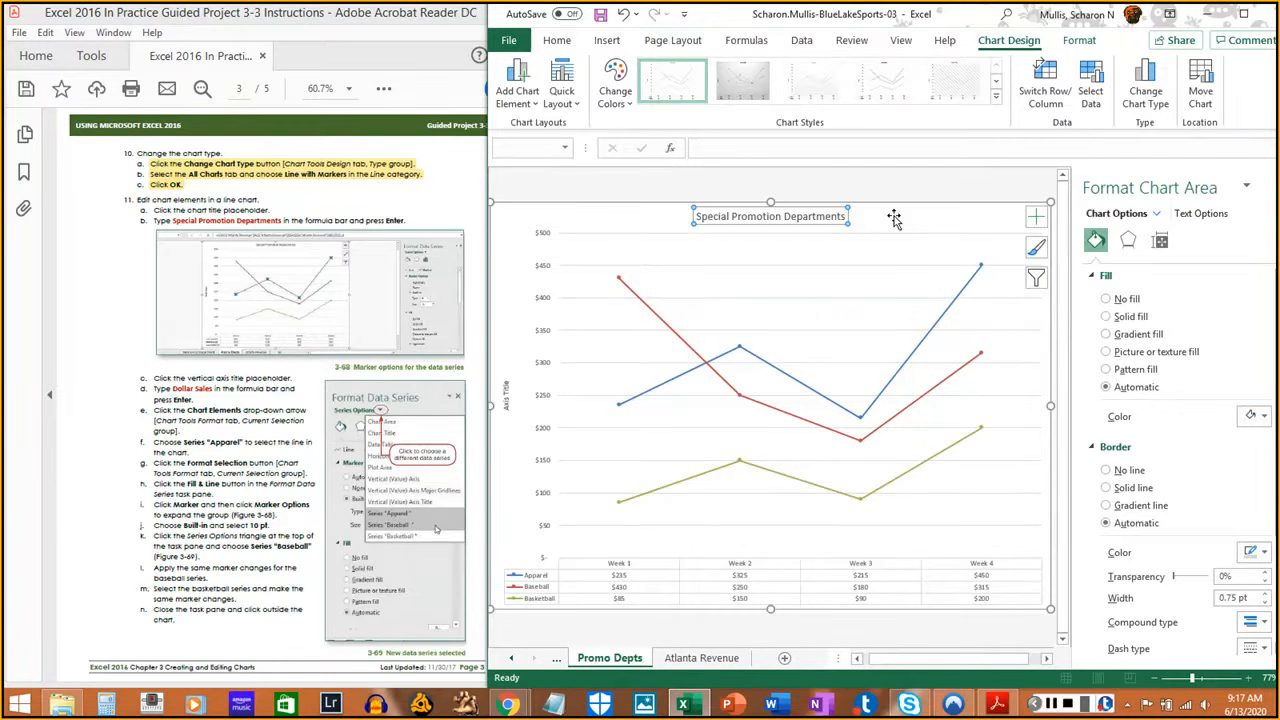
- Enter "Special Promotion Departments" as the chart title through the formula bar, as the instructions require
{"action": "left_click", "coordinate": [779, 216]}
{"action": "left_click", "coordinate": [779, 150]}
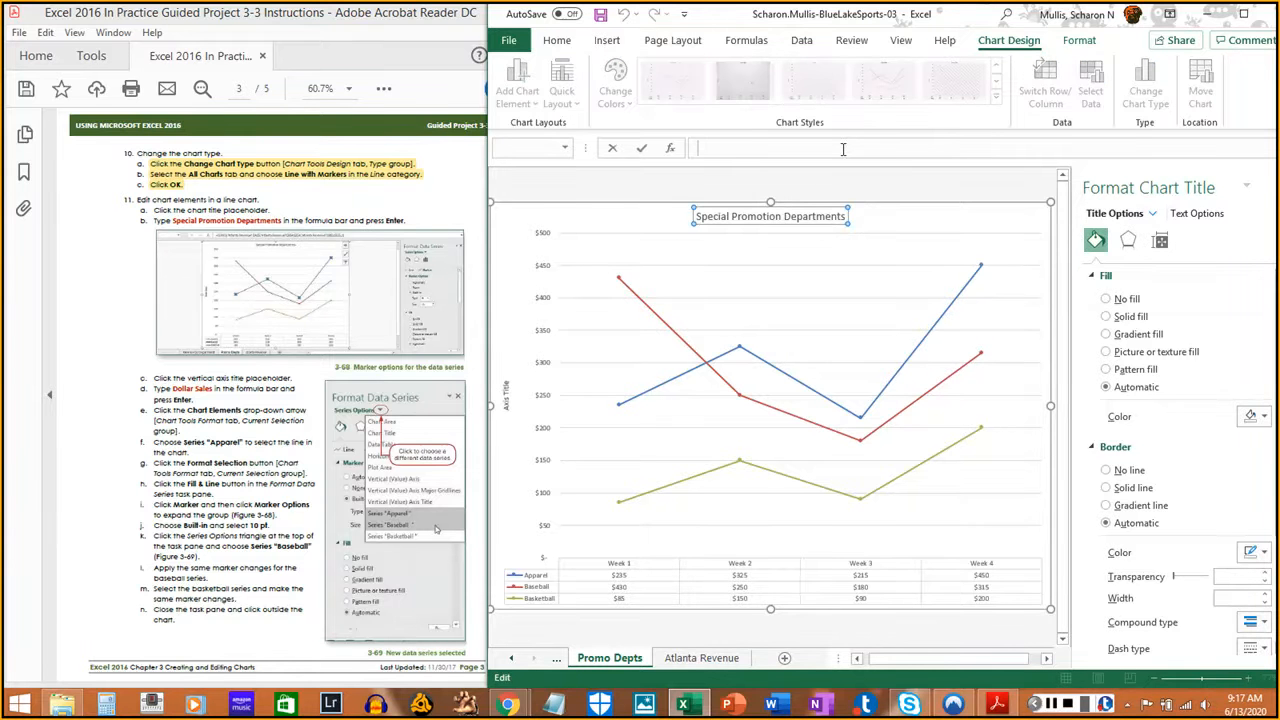
{"action": "type", "text": "Spe"}
{"action": "type", "text": "cial Promiotion Depar"}
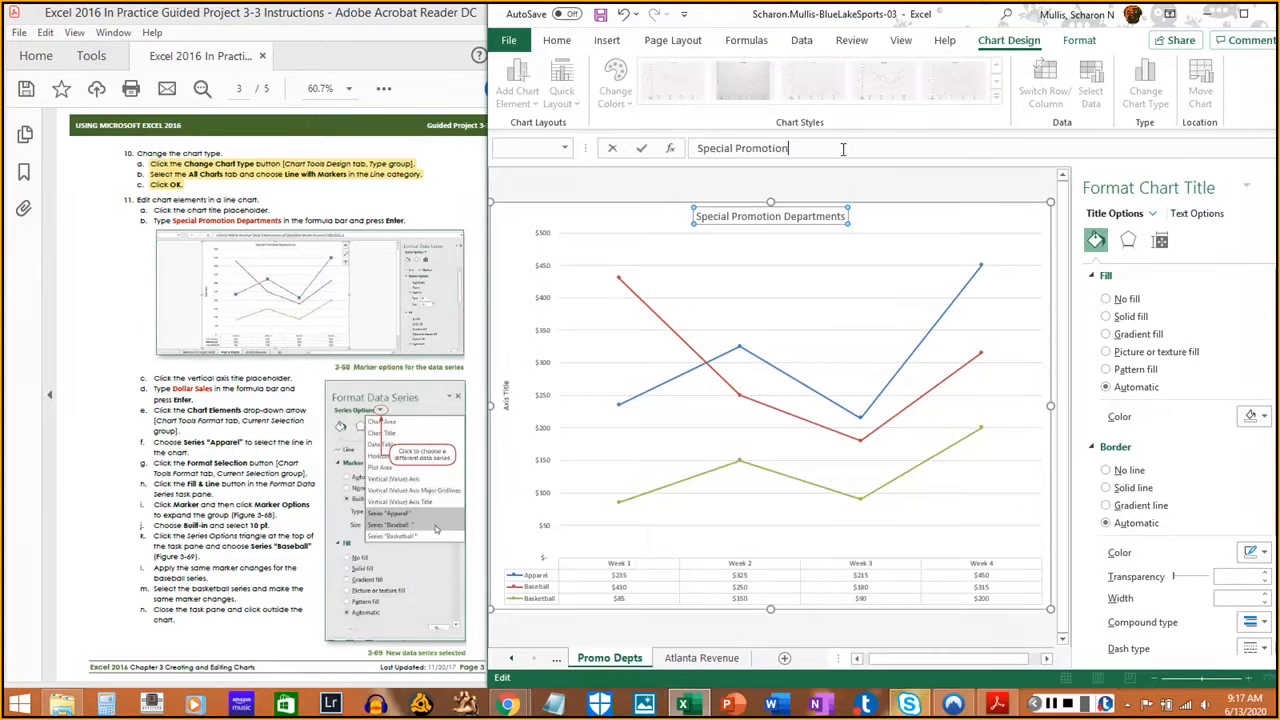
{"action": "type", "text": "tments"}
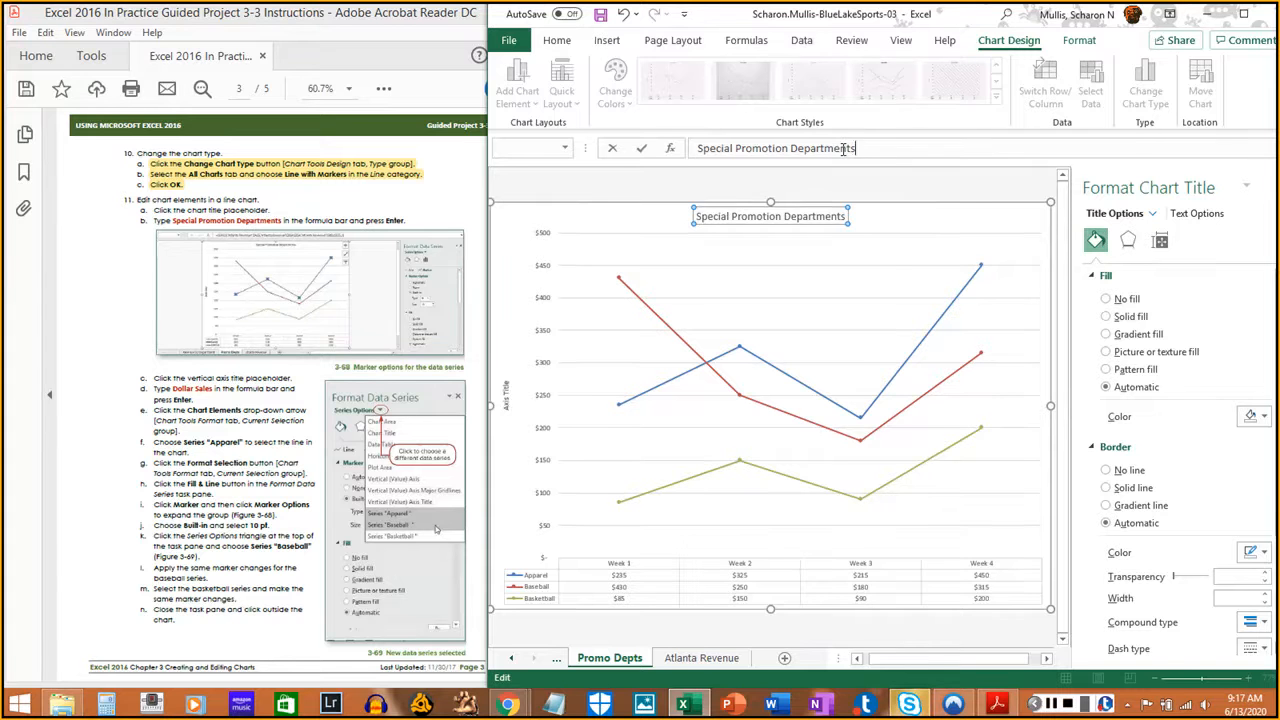
{"action": "key", "text": "Return"}
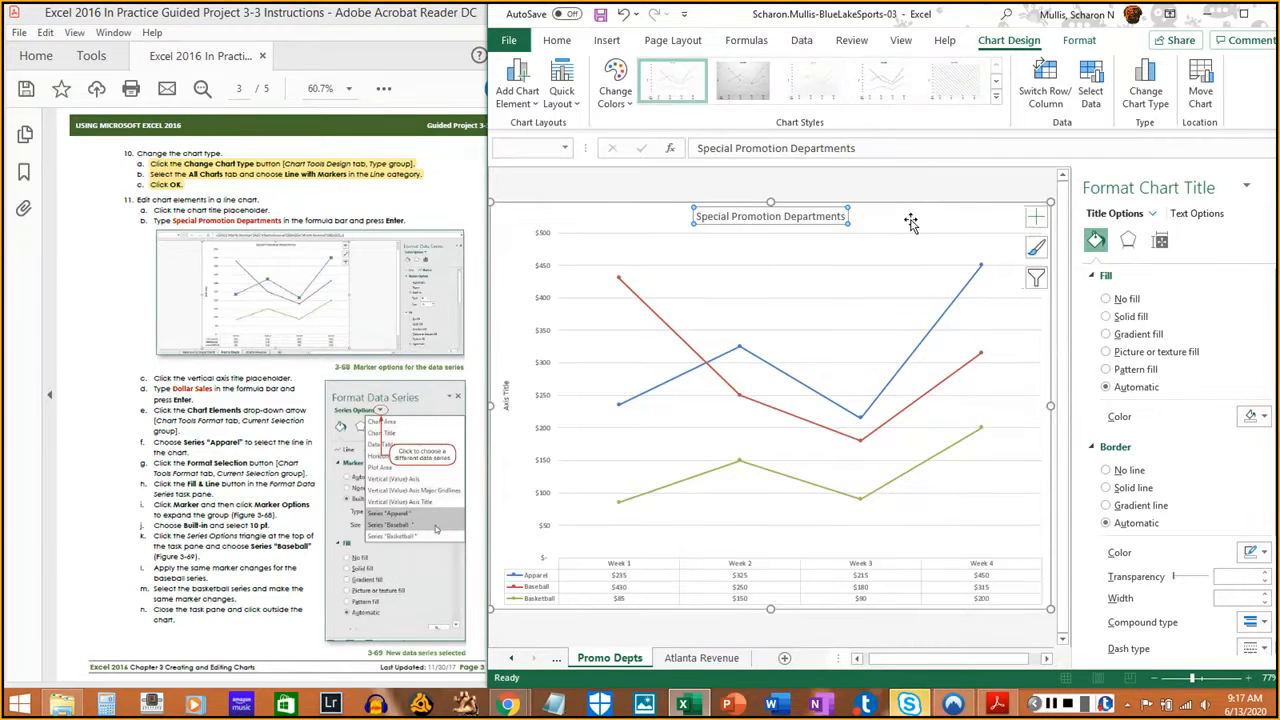
{"action": "left_click", "coordinate": [910, 222]}
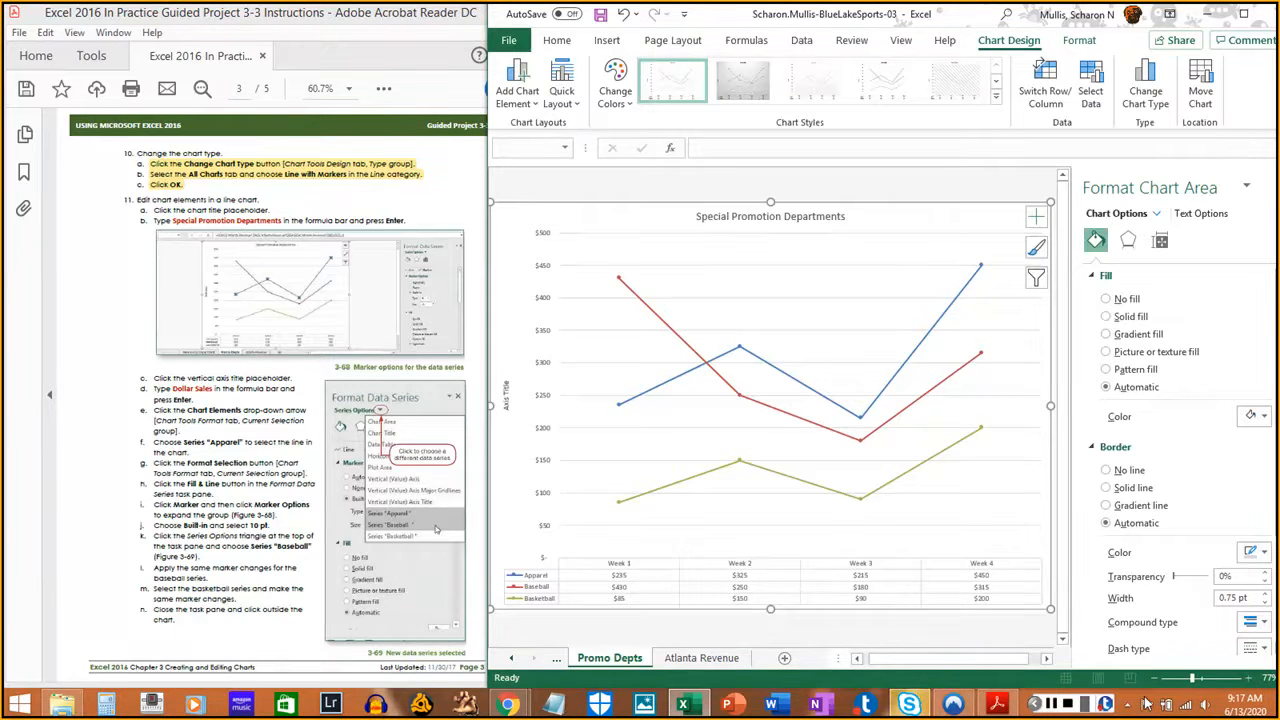
- Highlight instructions 11a and 11b in the Acrobat Reader PDF
{"action": "left_click", "coordinate": [1050, 703]}
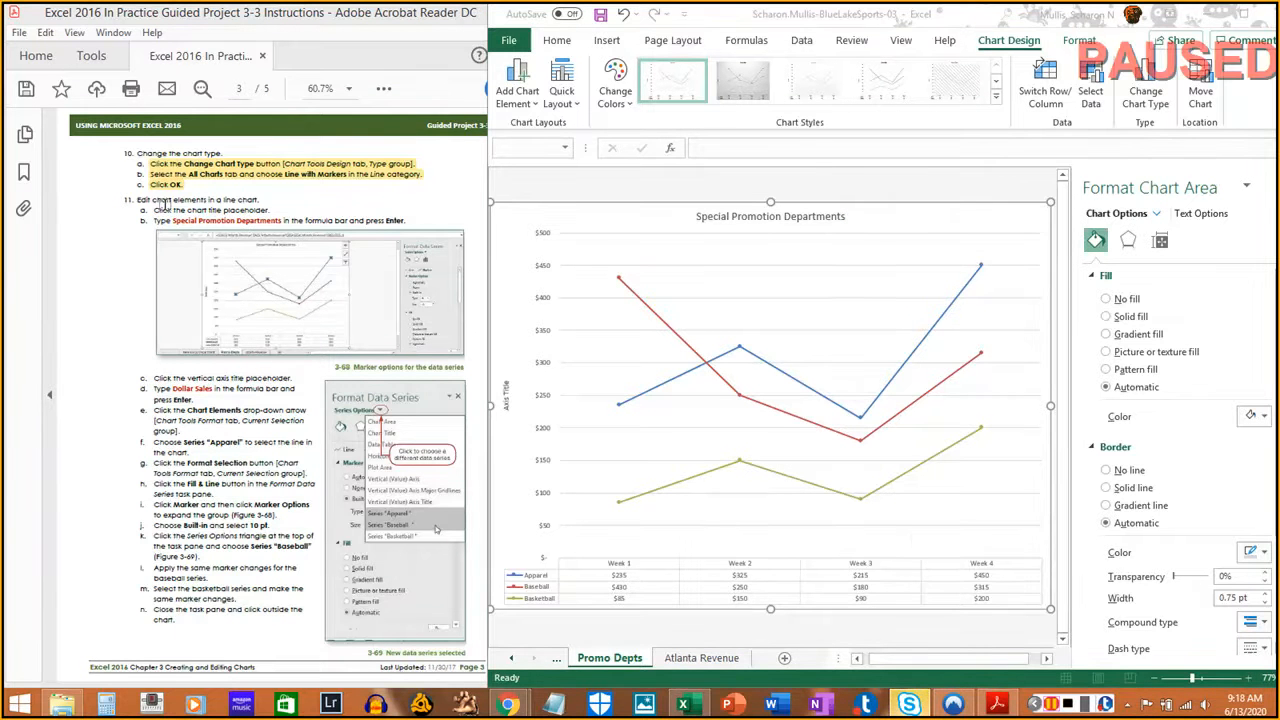
{"action": "left_click_drag", "start_coordinate": [155, 209], "coordinate": [272, 210]}
{"action": "left_click_drag", "start_coordinate": [153, 220], "coordinate": [405, 218]}
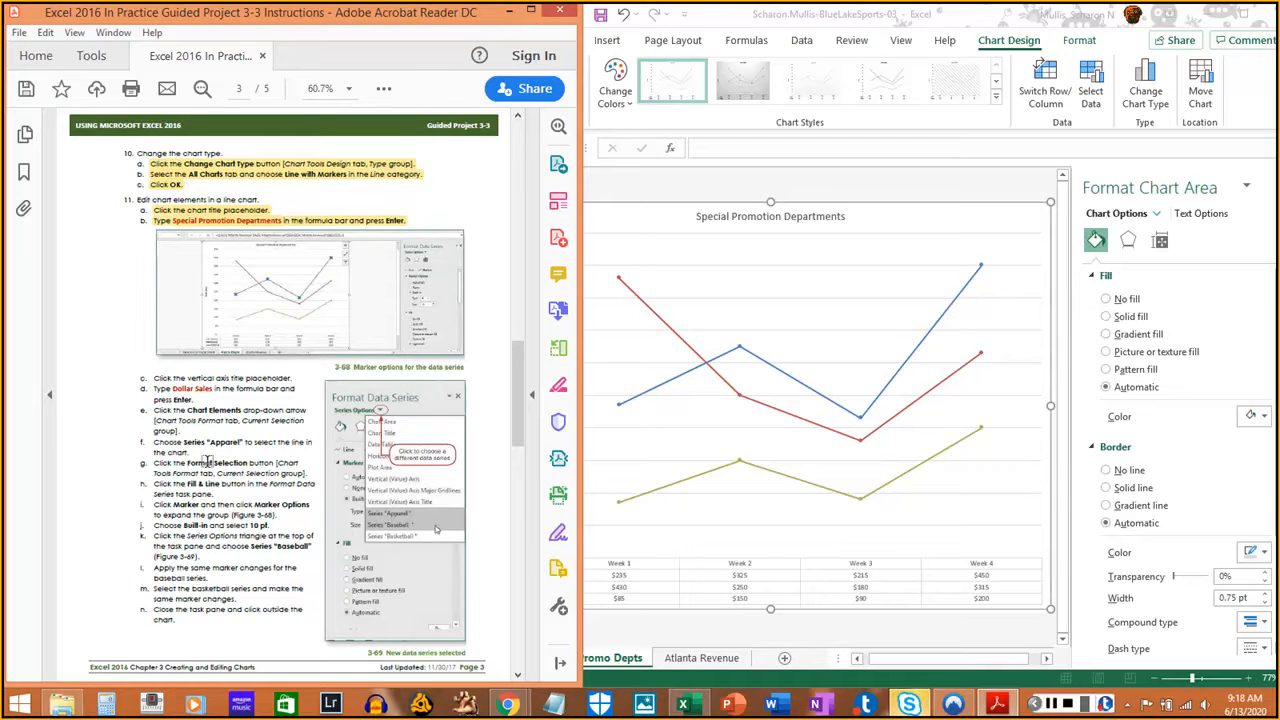
- Set the Promo Depts chart's vertical axis title in Excel to "Dollar Sales" through the formula bar
{"action": "scroll", "coordinate": [207, 438], "scroll_direction": "down", "scroll_amount": 3}
{"action": "scroll", "coordinate": [208, 437], "scroll_direction": "up", "scroll_amount": 1}
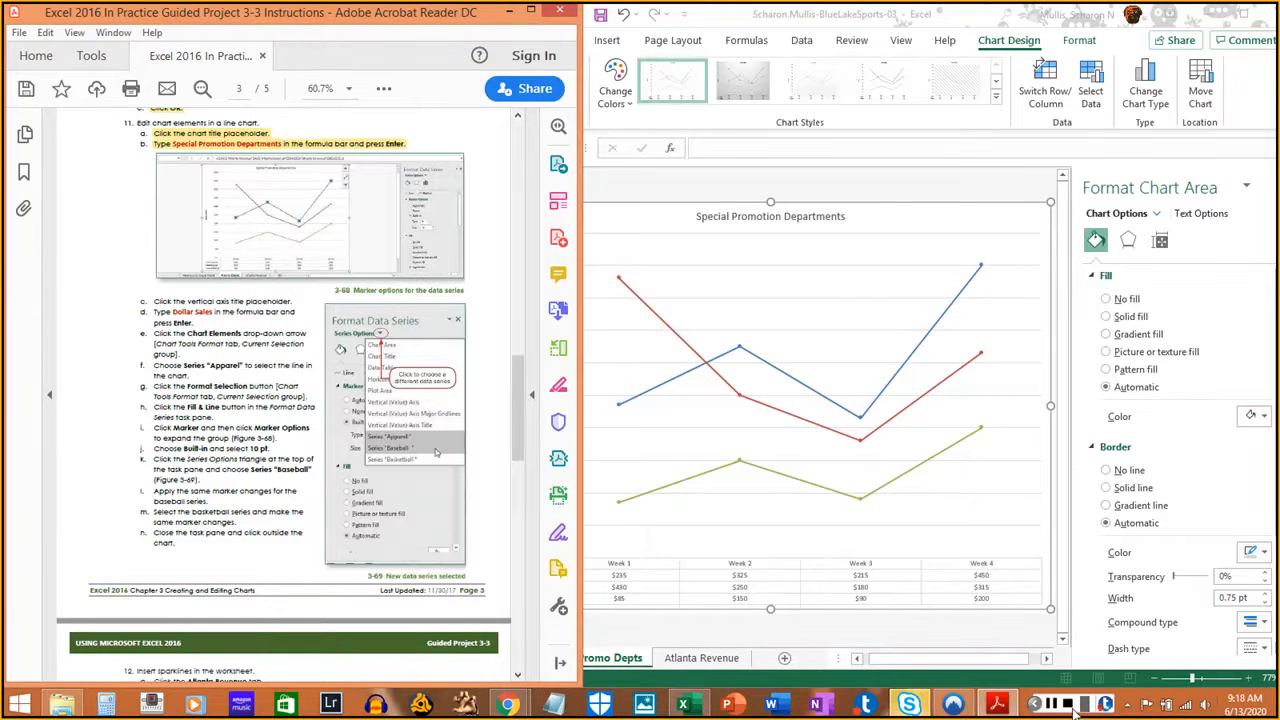
{"action": "left_click", "coordinate": [905, 664]}
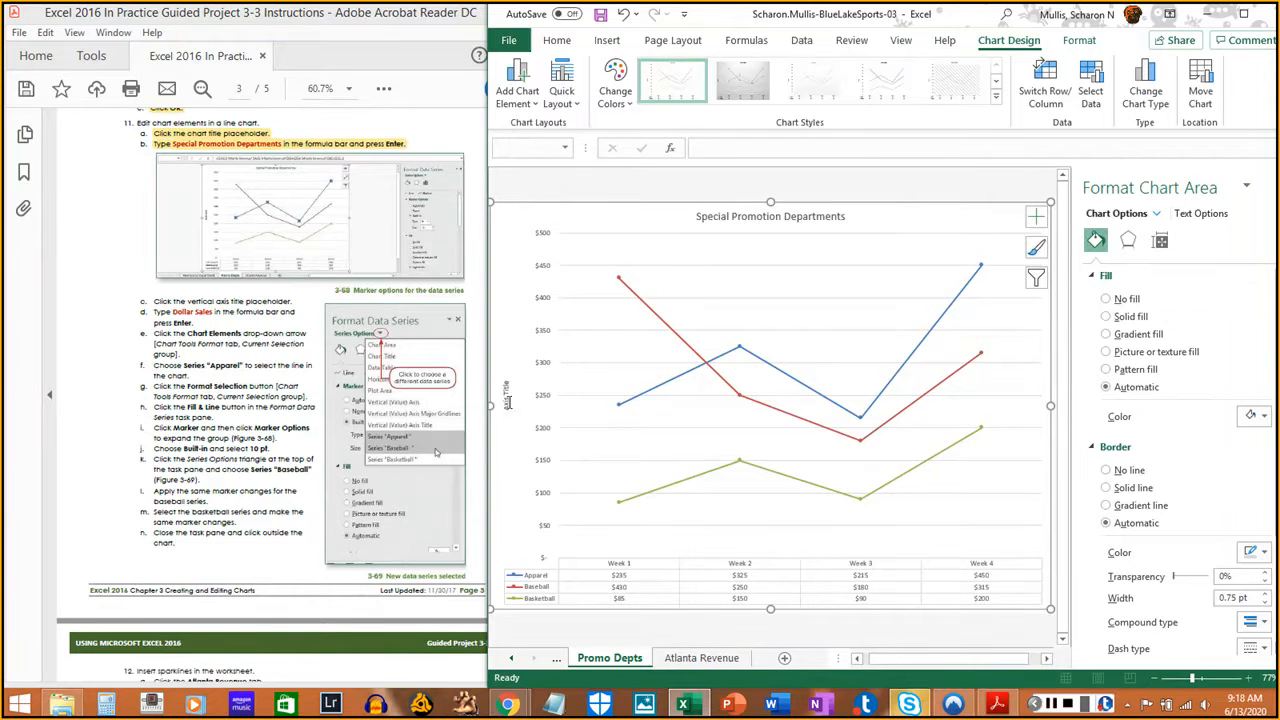
{"action": "left_click", "coordinate": [508, 404]}
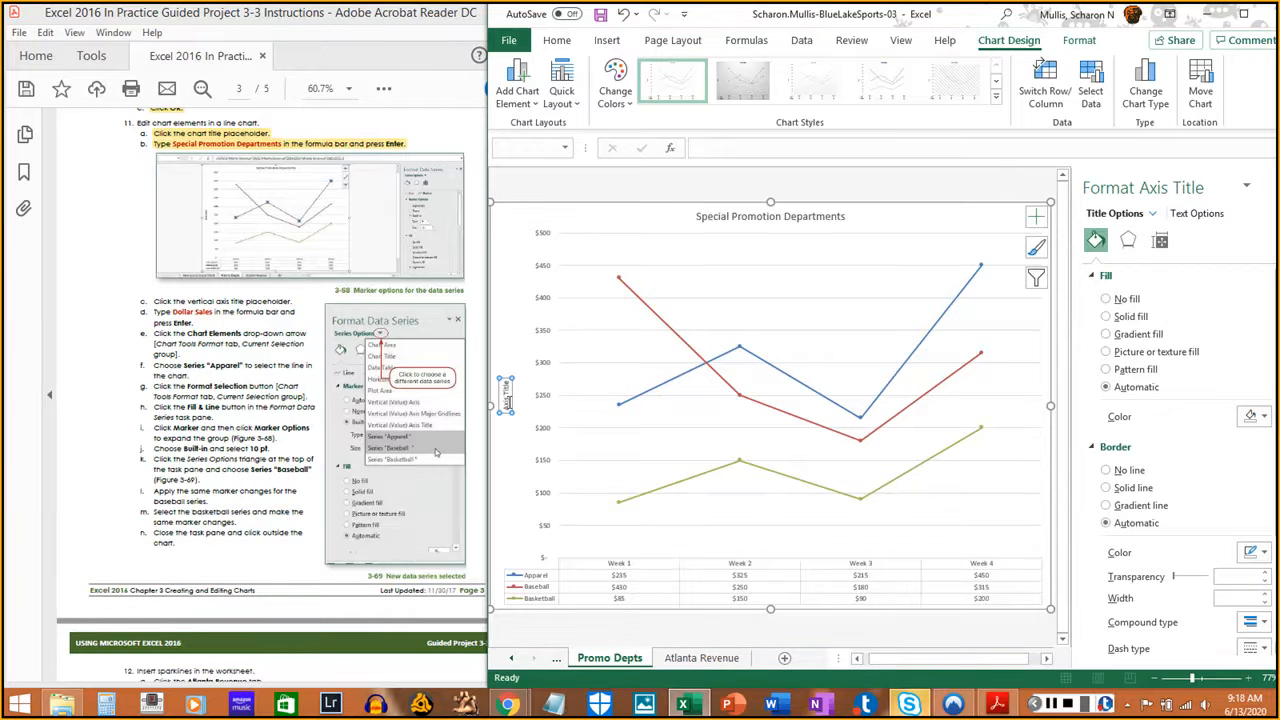
{"action": "left_click", "coordinate": [722, 152]}
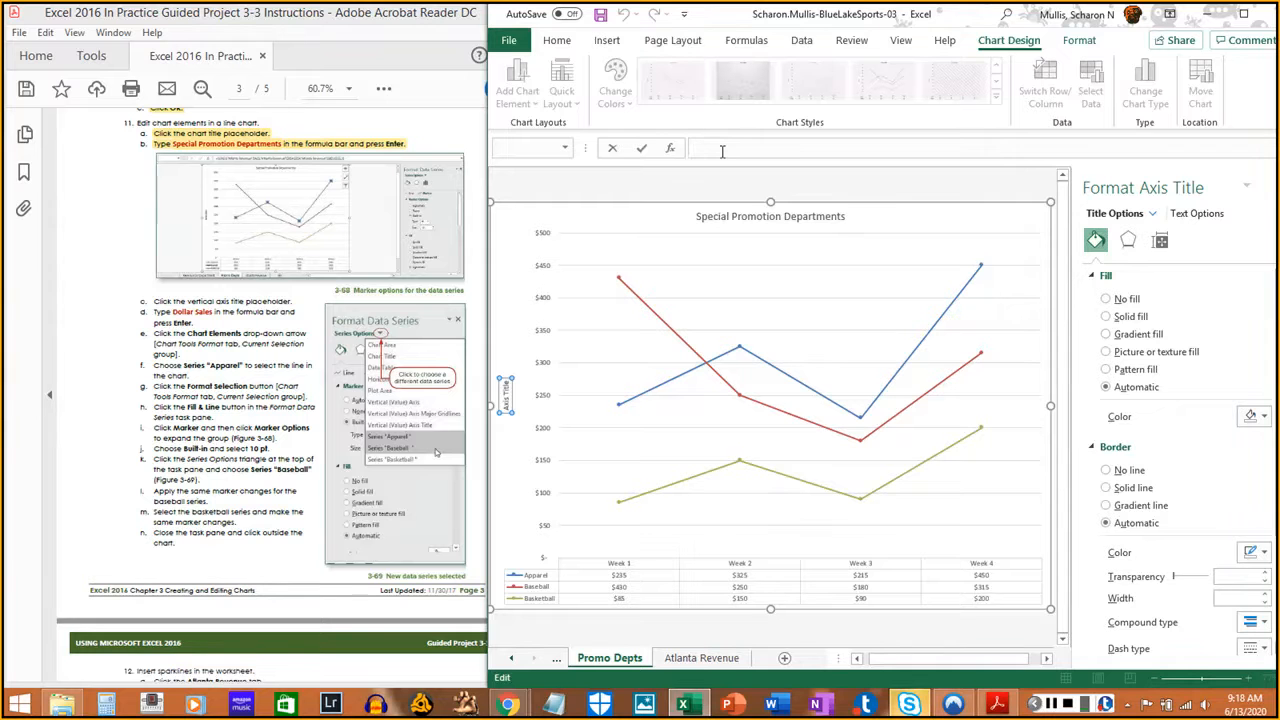
{"action": "type", "text": "Dollar Sales"}
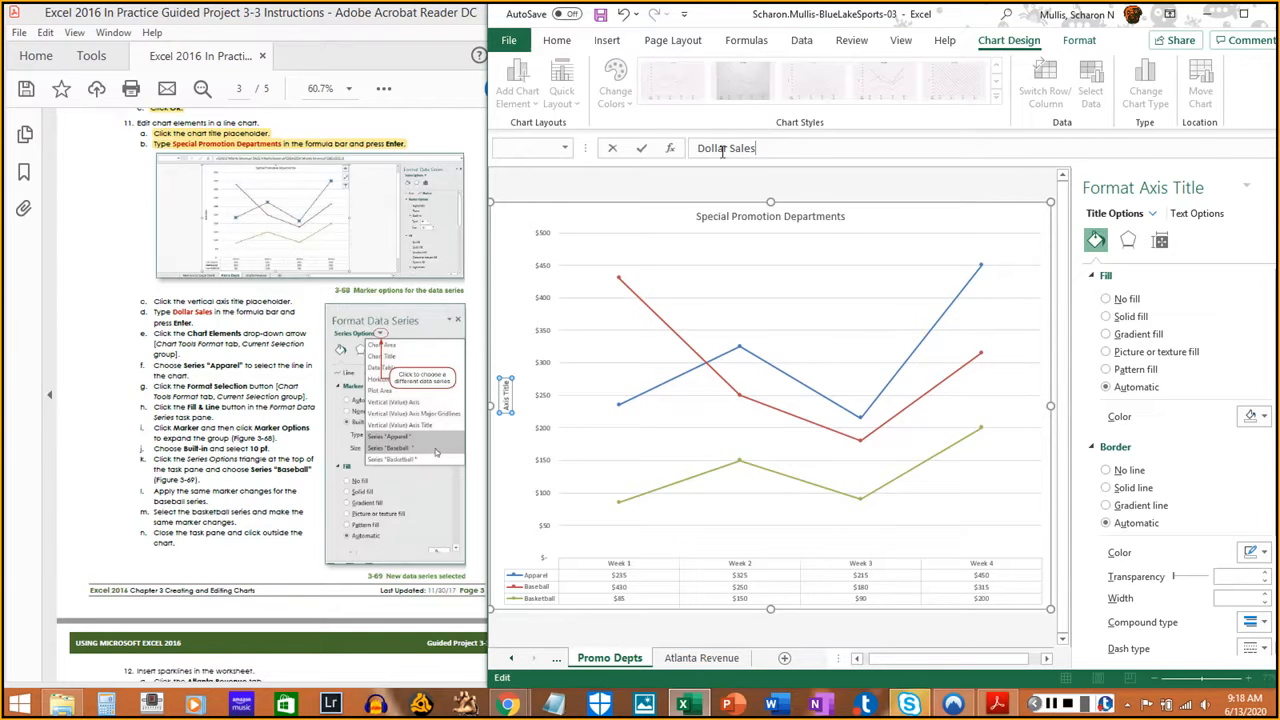
{"action": "key", "text": "Return"}
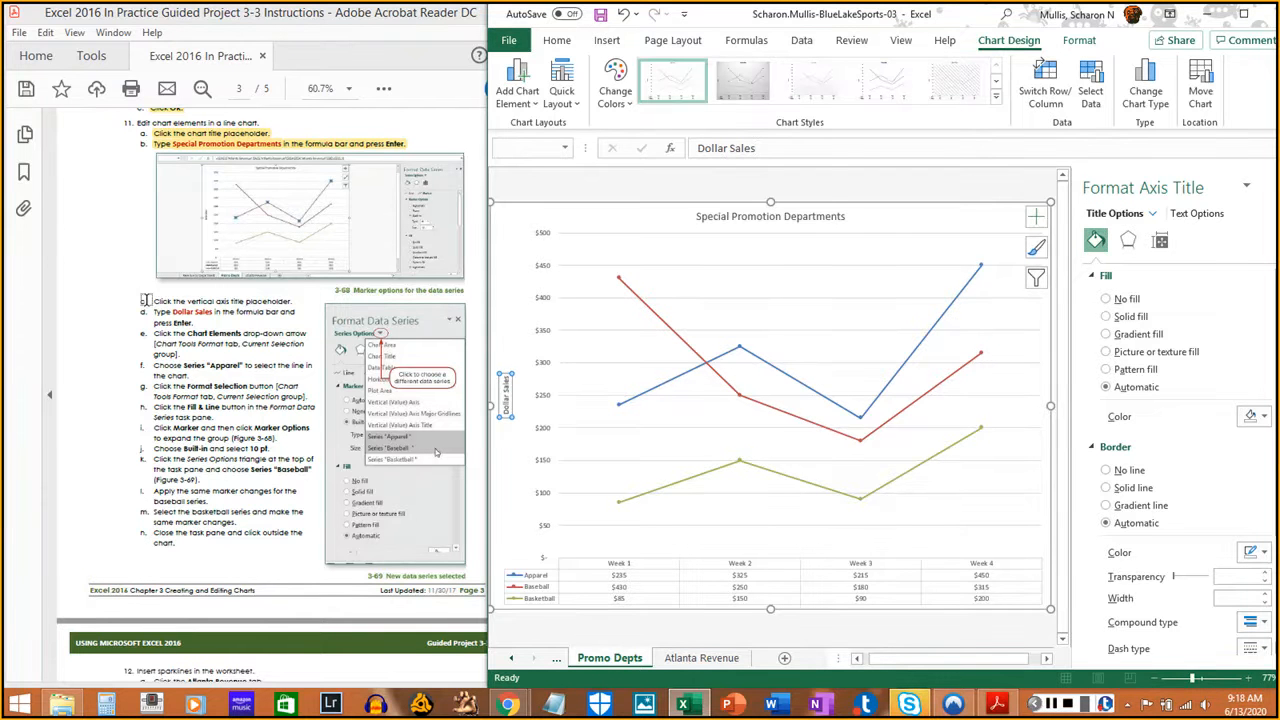
- Highlight instructions 11c and 11d in the Acrobat Reader PDF and select Series "Apparel" in the Excel chart
{"action": "left_click_drag", "start_coordinate": [150, 300], "coordinate": [284, 300]}
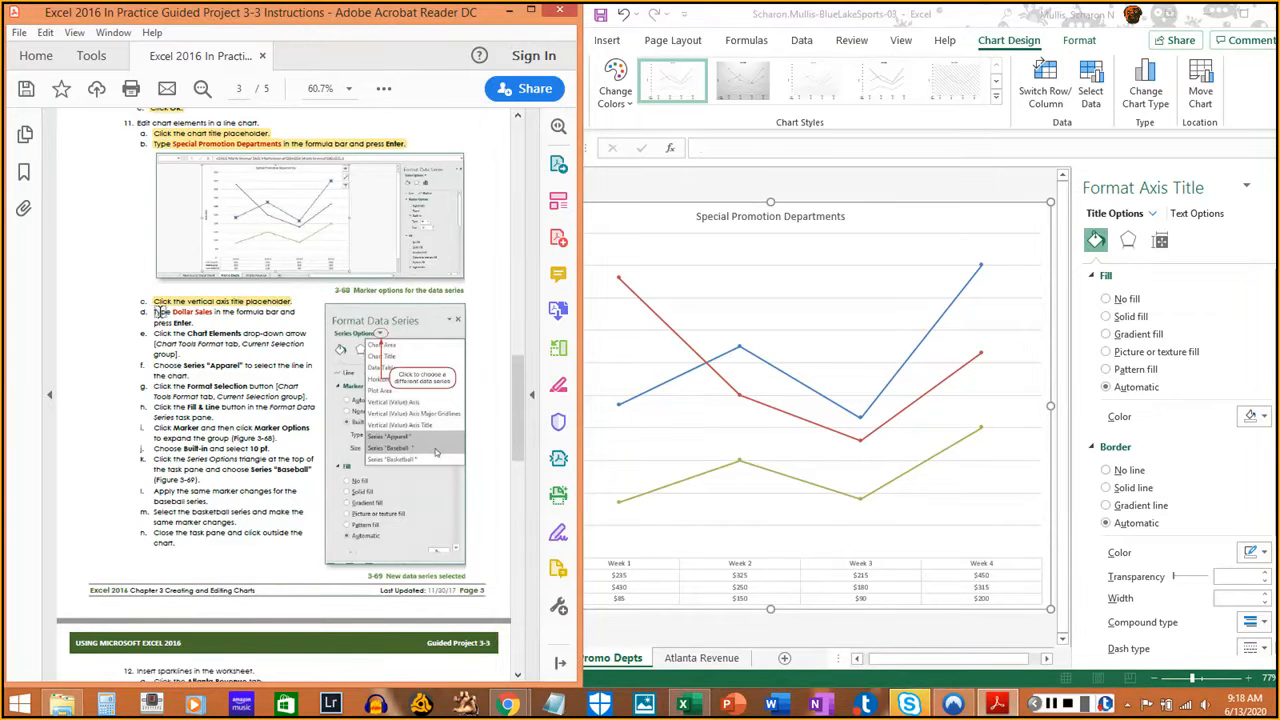
{"action": "left_click_drag", "start_coordinate": [155, 311], "coordinate": [192, 321]}
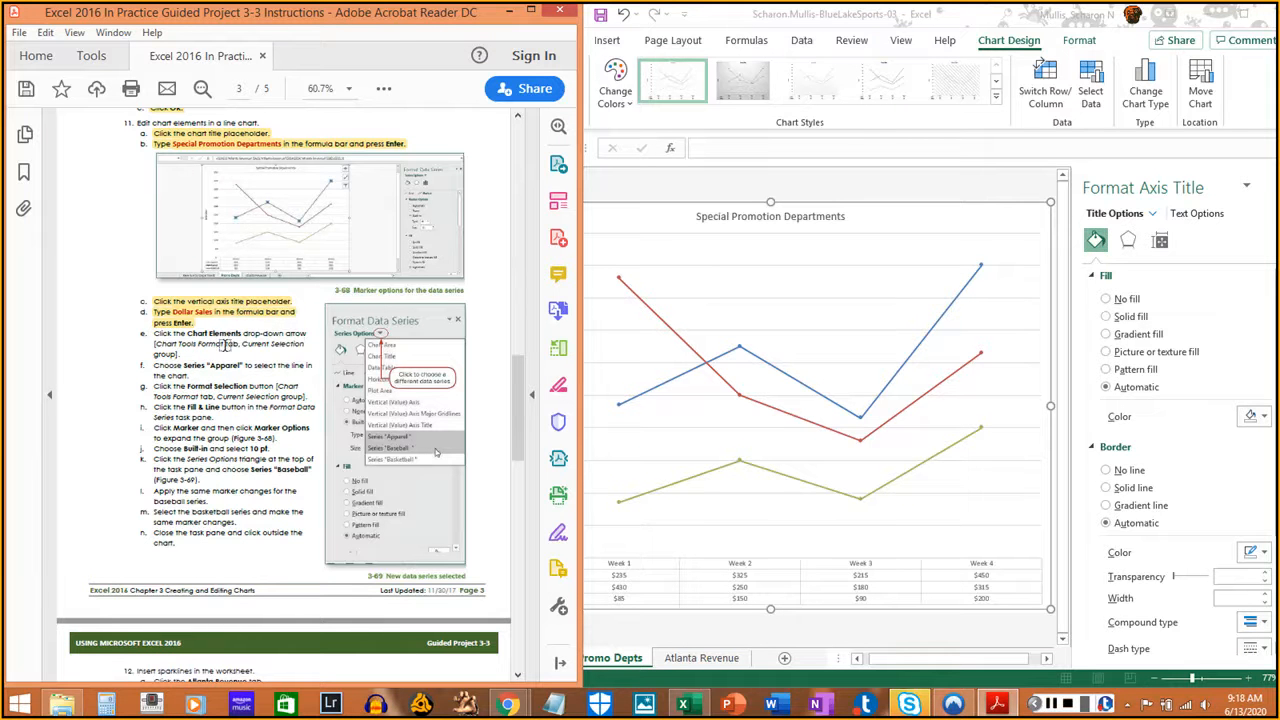
{"action": "left_click", "coordinate": [1080, 41]}
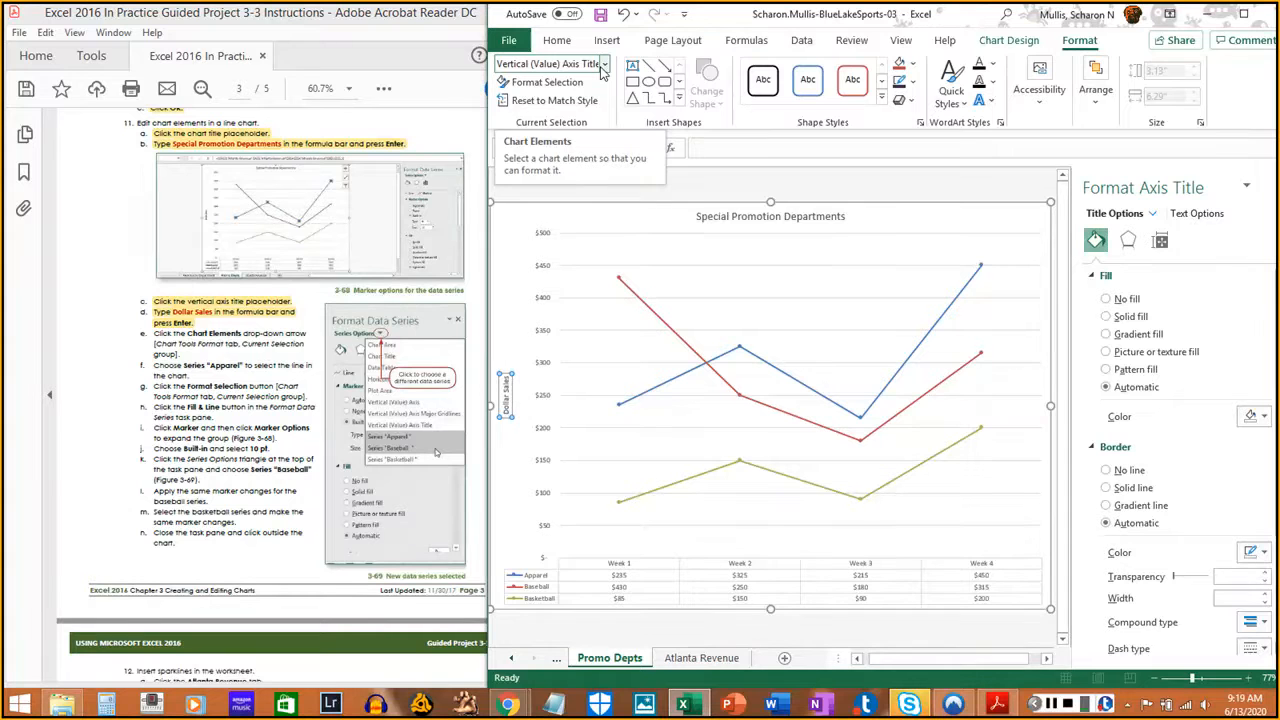
{"action": "left_click", "coordinate": [604, 64]}
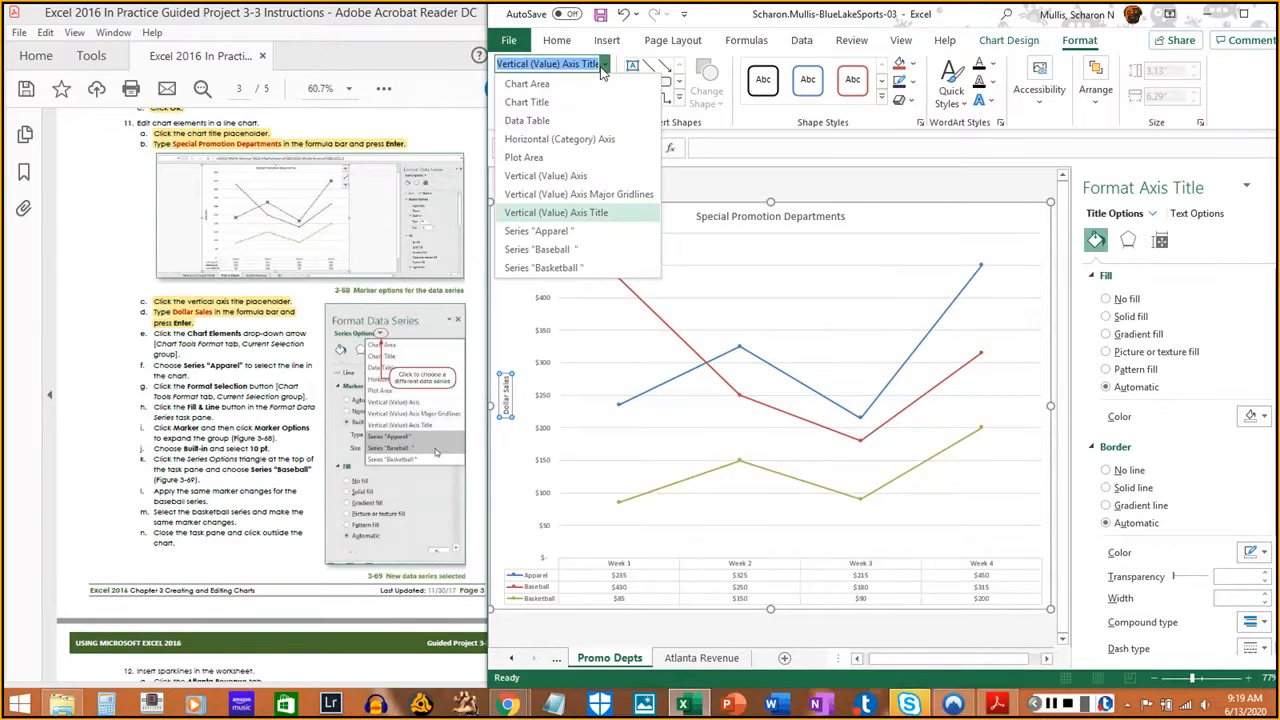
{"action": "left_click", "coordinate": [549, 231]}
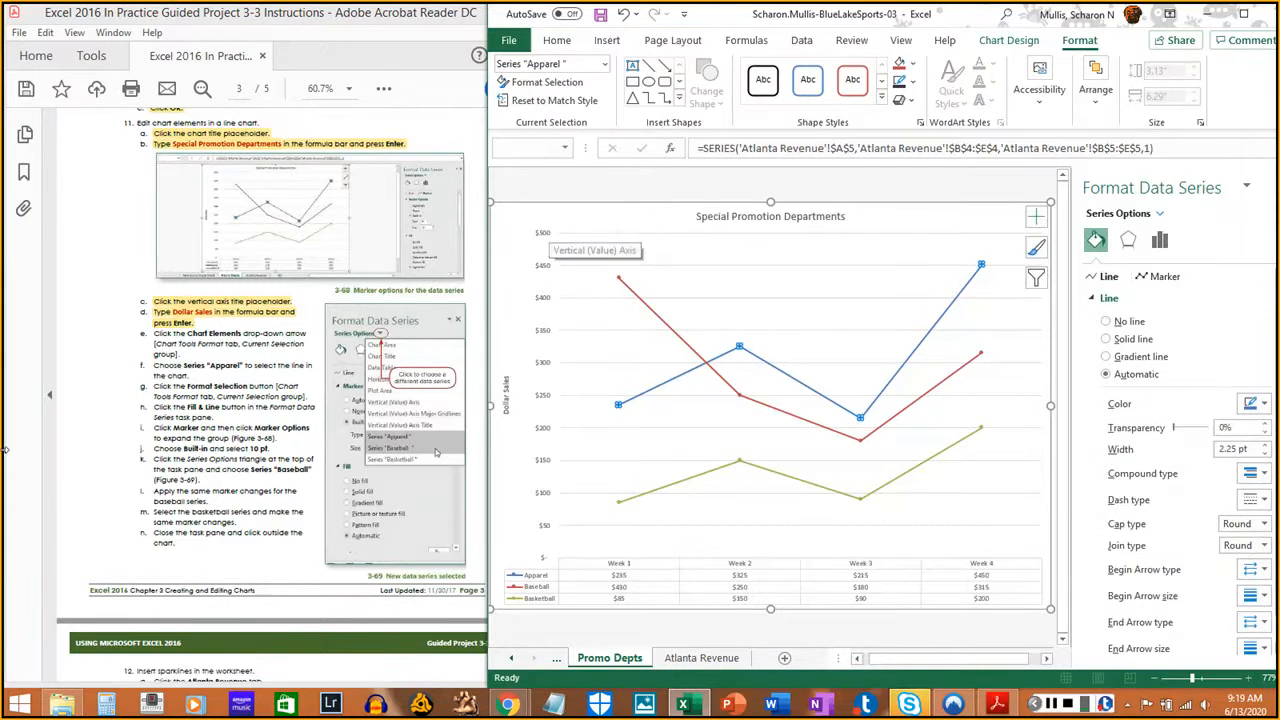
- Highlight instructions 11e and 11f in the Acrobat Reader PDF and return to the Promo Depts chart in Excel
{"action": "left_click", "coordinate": [156, 334]}
{"action": "left_click_drag", "start_coordinate": [153, 334], "coordinate": [188, 376]}
{"action": "left_click", "coordinate": [938, 332]}
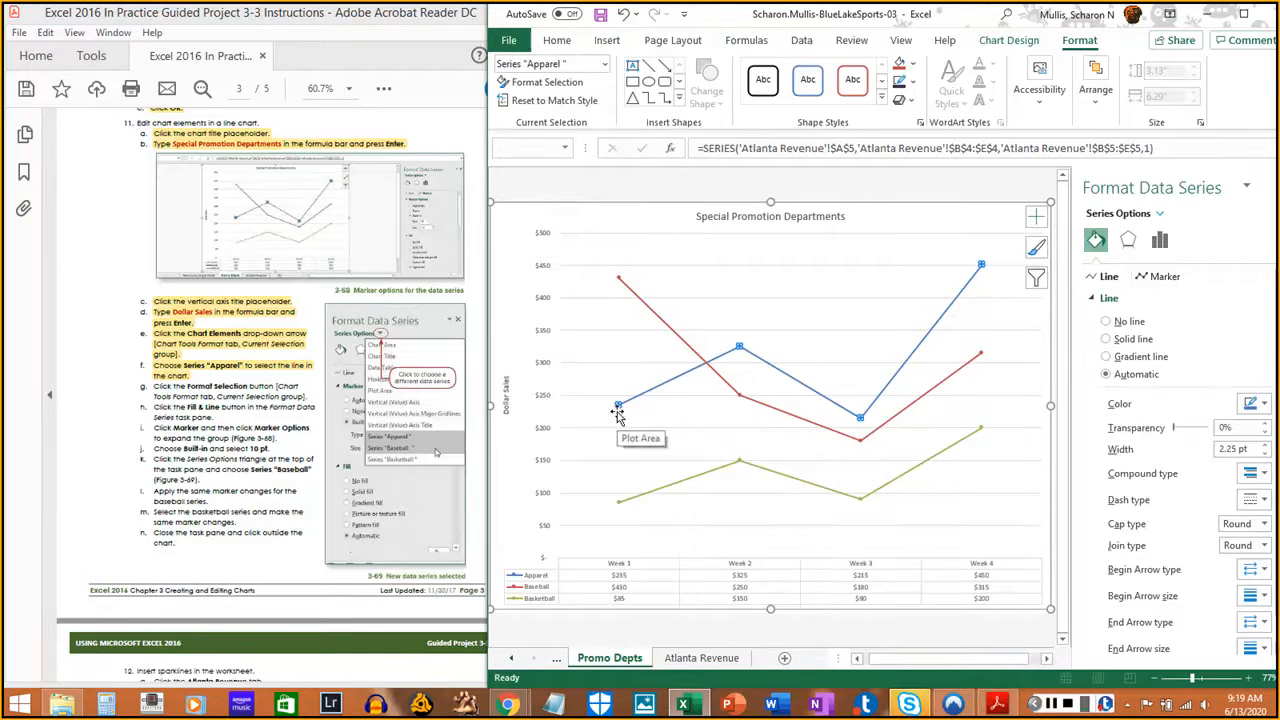
{"action": "mouse_move", "coordinate": [619, 412]}
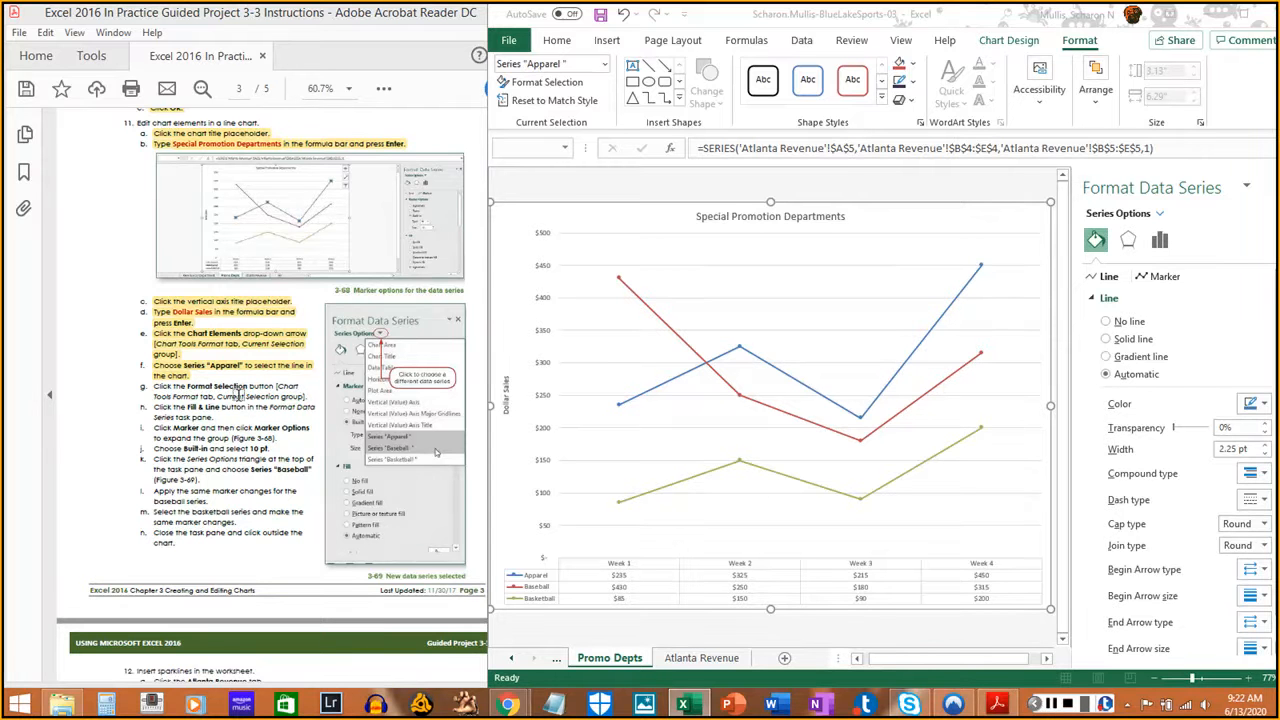
- Open Format Data Series for the Apparel line in Excel and highlight instruction 11g in the Acrobat Reader PDF
{"action": "left_click", "coordinate": [564, 86]}
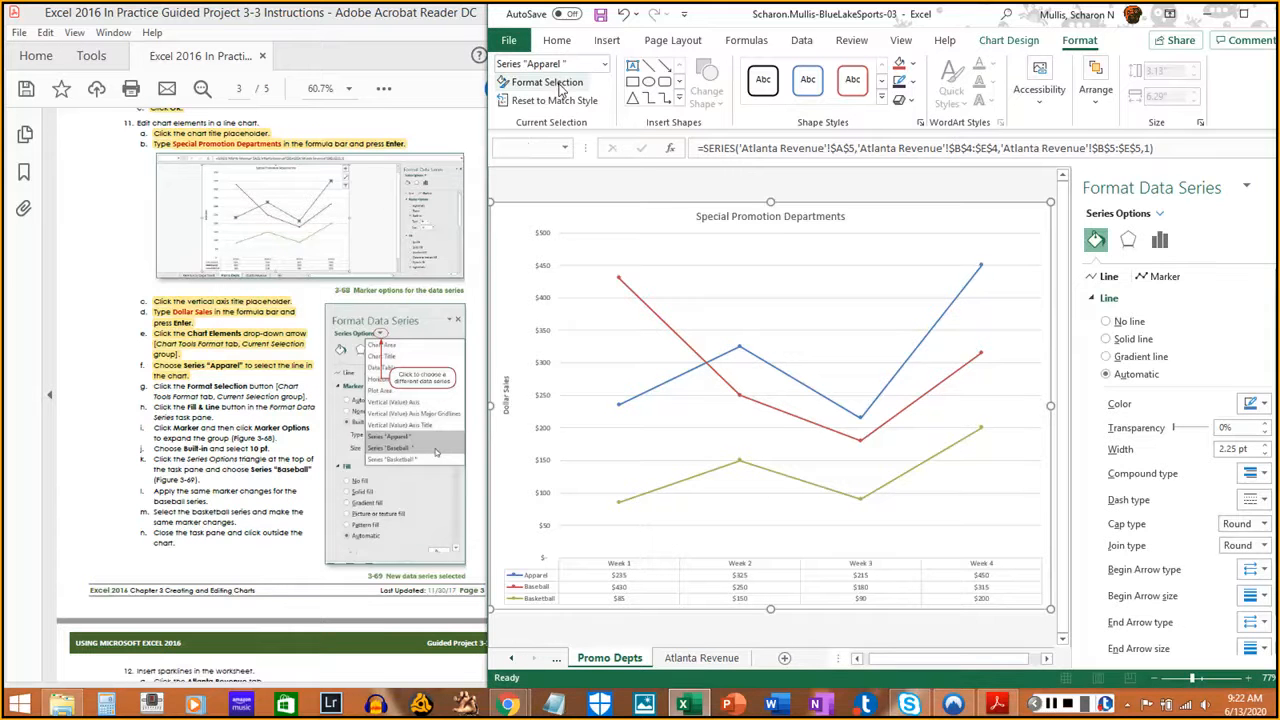
{"action": "left_click", "coordinate": [566, 90]}
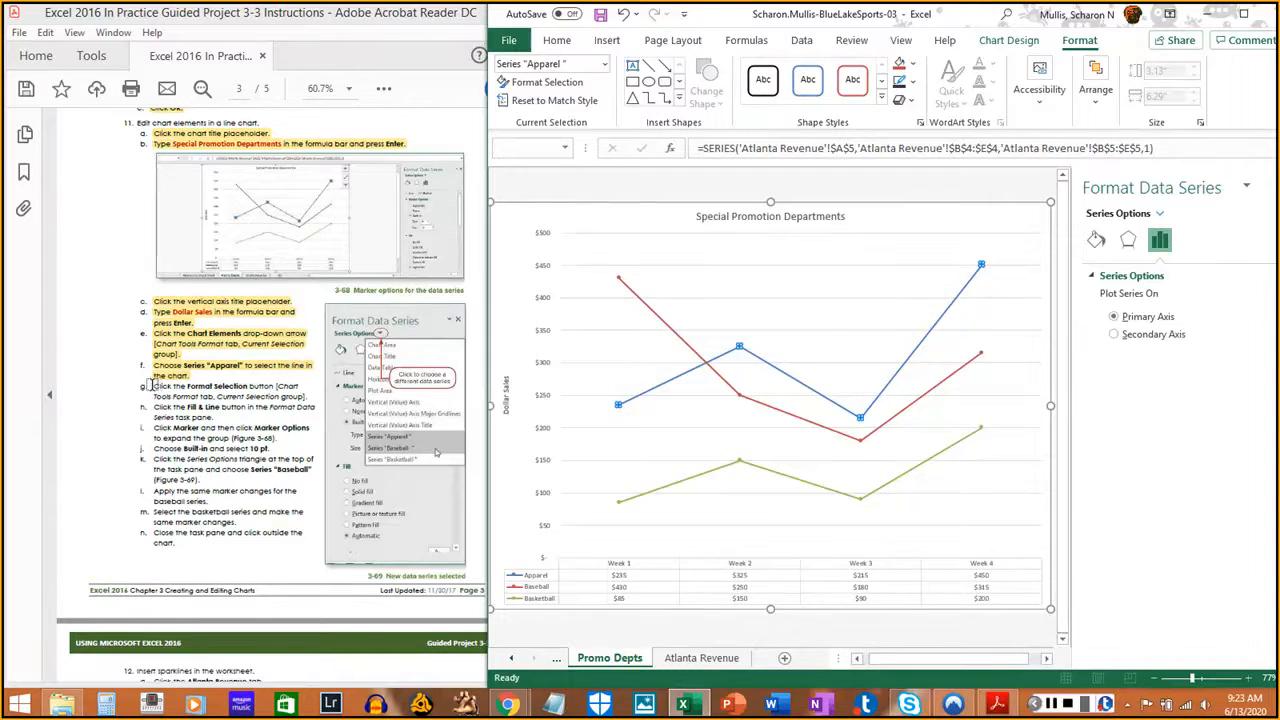
{"action": "left_click_drag", "start_coordinate": [152, 385], "coordinate": [305, 397]}
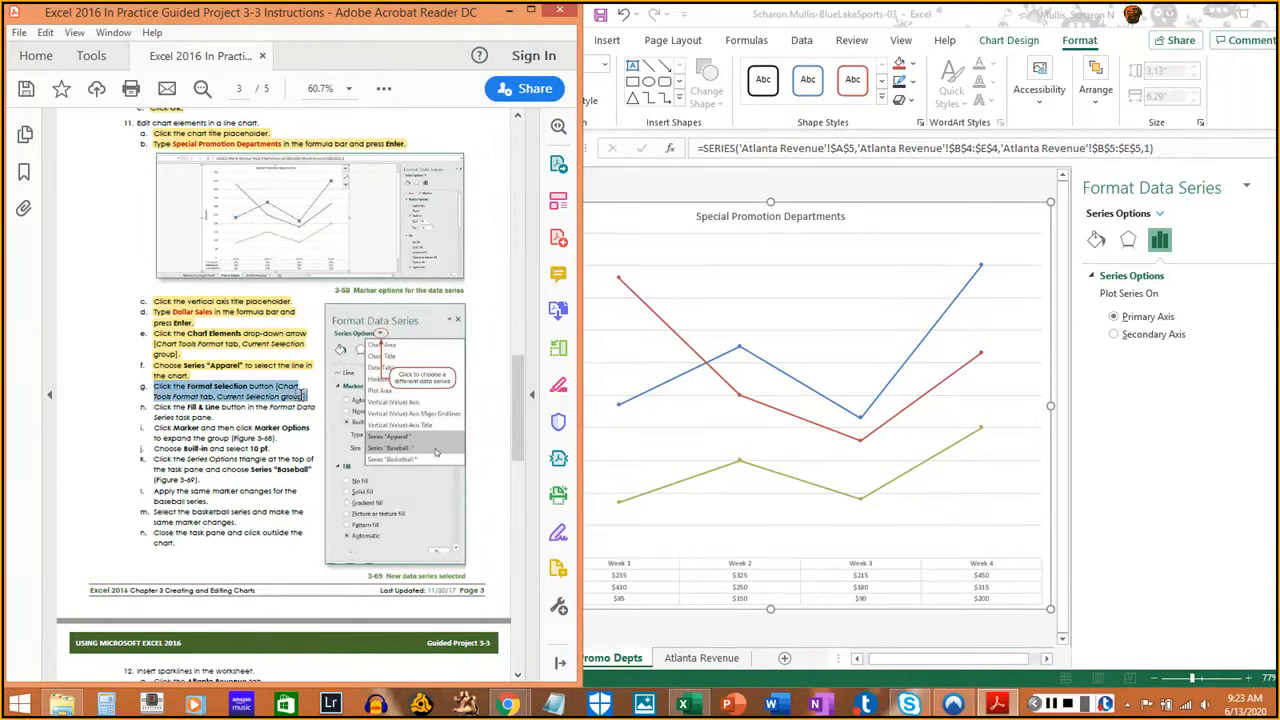
{"action": "left_click", "coordinate": [173, 412]}
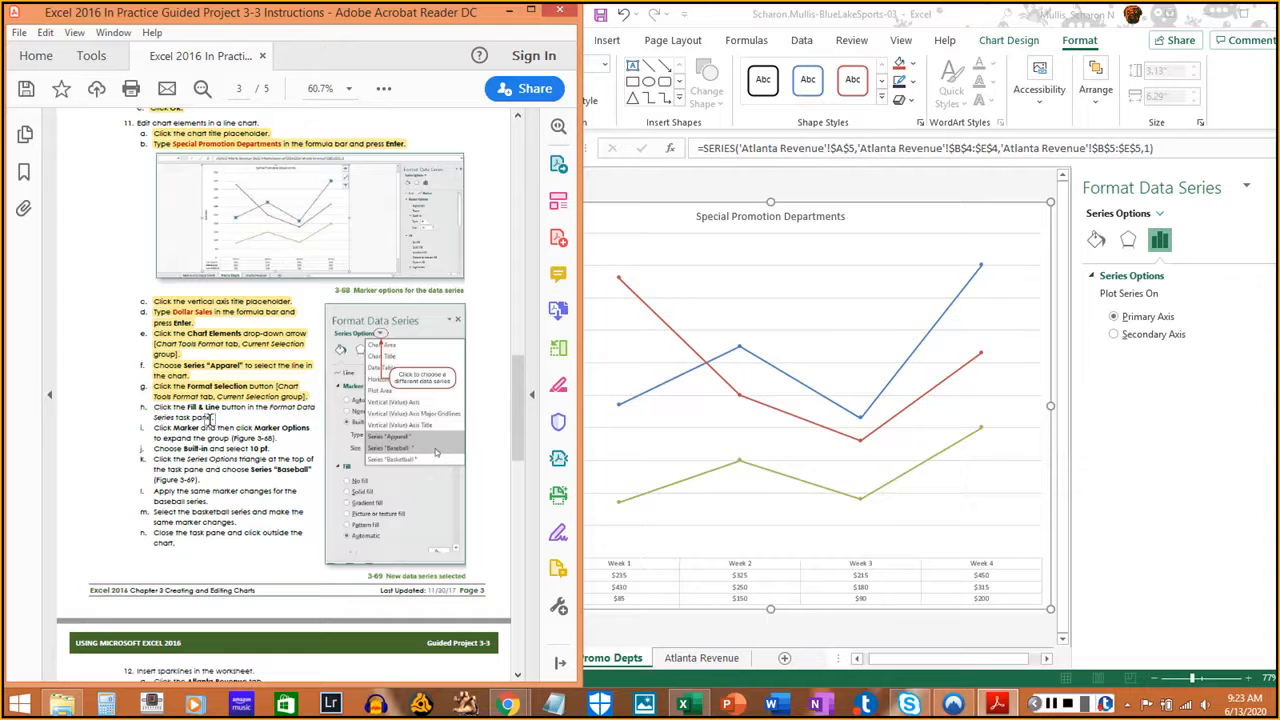
{"action": "left_click", "coordinate": [1130, 245]}
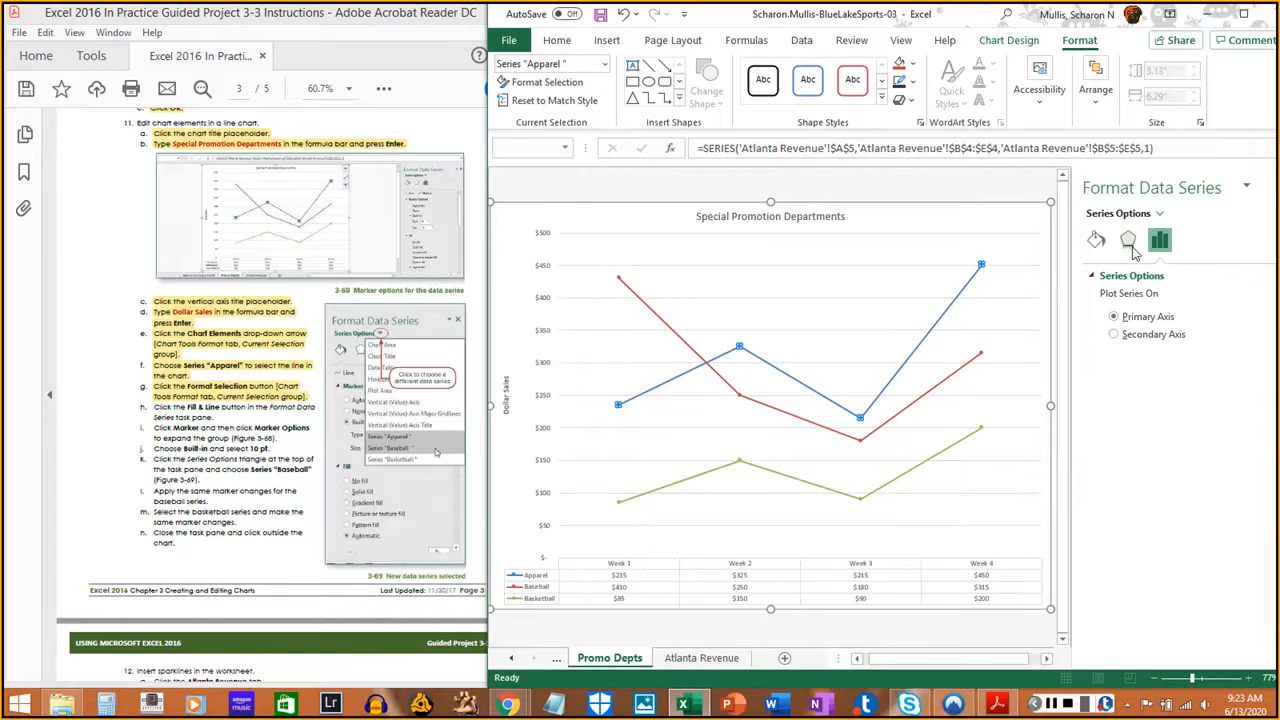
- Show the marker options for the Apparel line's fill and line formatting and set its marker type to Built-in
{"action": "left_click", "coordinate": [1097, 244]}
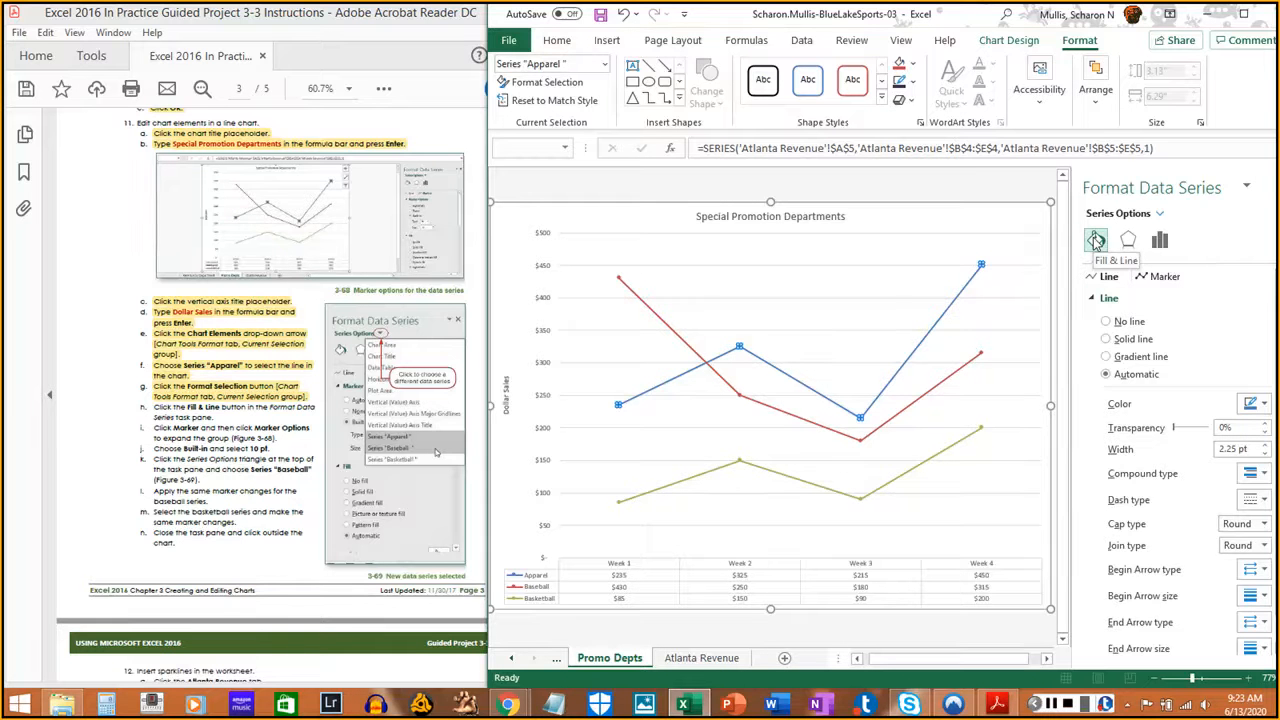
{"action": "left_click", "coordinate": [1160, 278]}
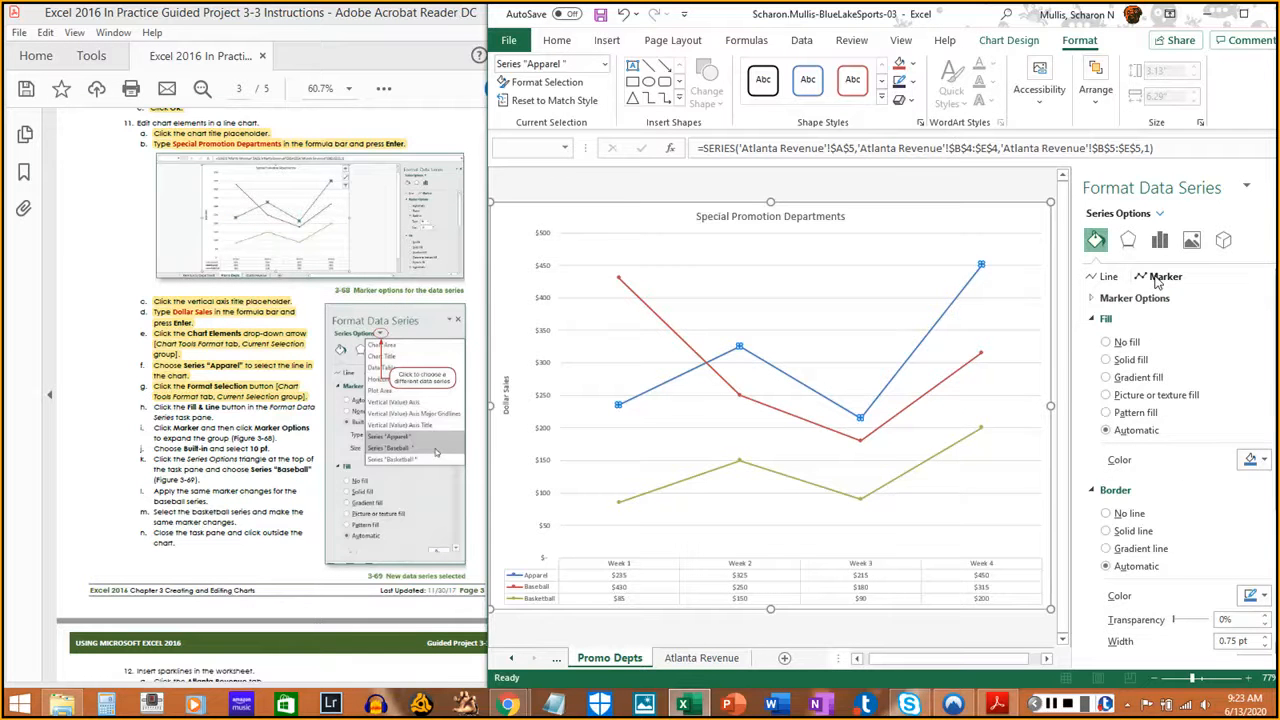
{"action": "left_click", "coordinate": [1092, 299]}
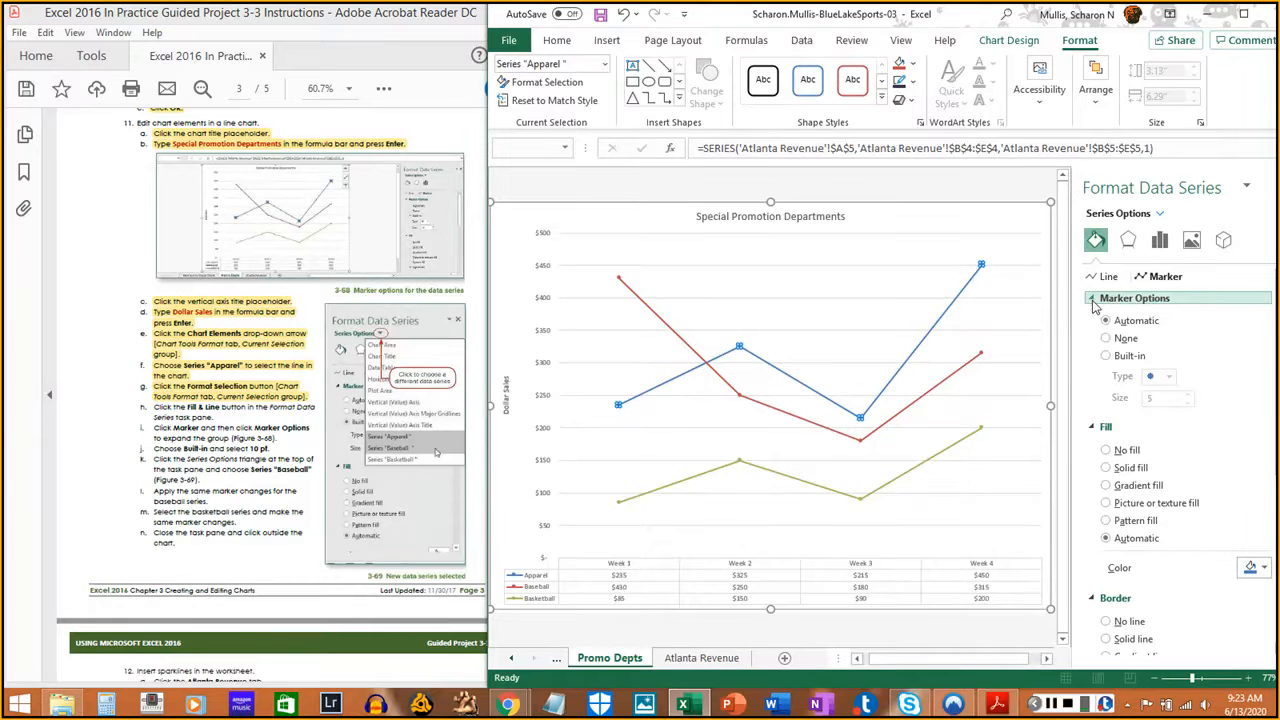
{"action": "left_click", "coordinate": [1106, 356]}
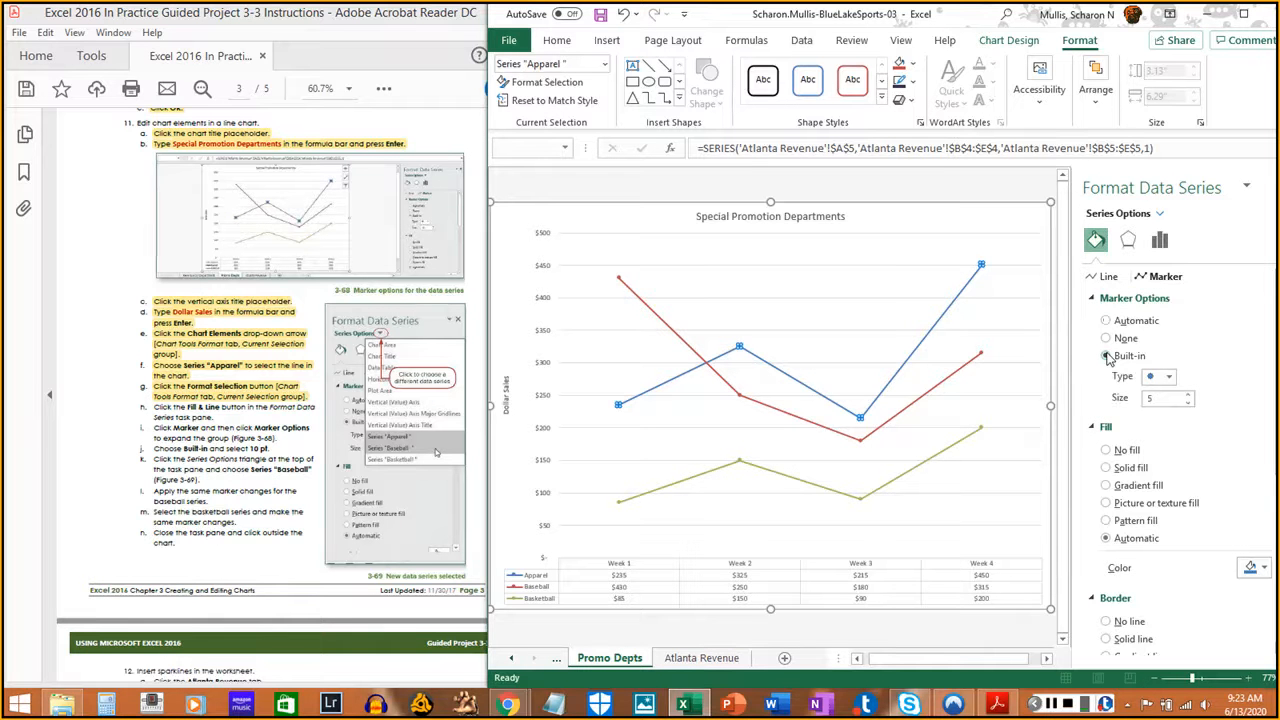
- Try out various built-in marker sizes up to 24 on the Apparel line
{"action": "left_click", "coordinate": [1188, 394]}
{"action": "left_click", "coordinate": [1188, 394]}
{"action": "left_click", "coordinate": [1188, 394]}
{"action": "left_click", "coordinate": [1188, 394]}
{"action": "left_click", "coordinate": [1190, 395]}
{"action": "left_click", "coordinate": [1190, 395]}
{"action": "left_click", "coordinate": [1190, 395]}
{"action": "left_click", "coordinate": [1190, 395]}
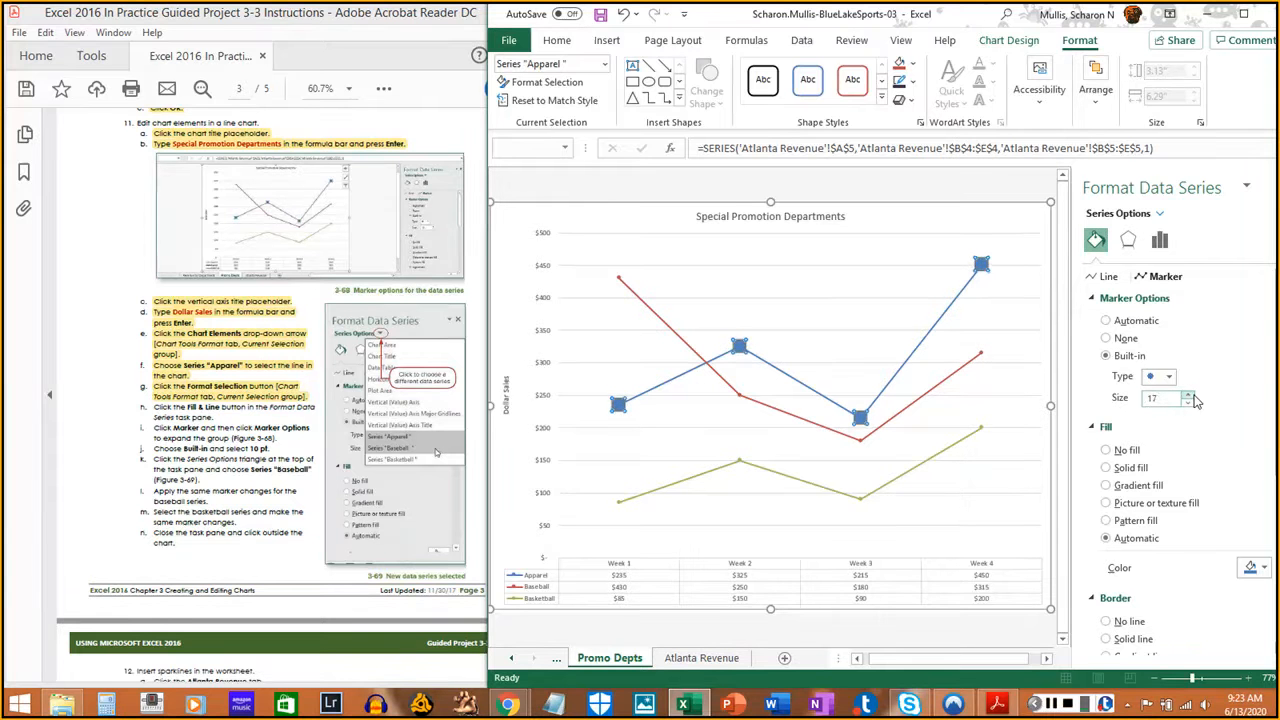
{"action": "left_click", "coordinate": [1189, 404]}
{"action": "left_click", "coordinate": [1189, 405]}
{"action": "left_click", "coordinate": [1189, 404]}
{"action": "left_click", "coordinate": [1189, 404]}
{"action": "left_click", "coordinate": [1189, 404]}
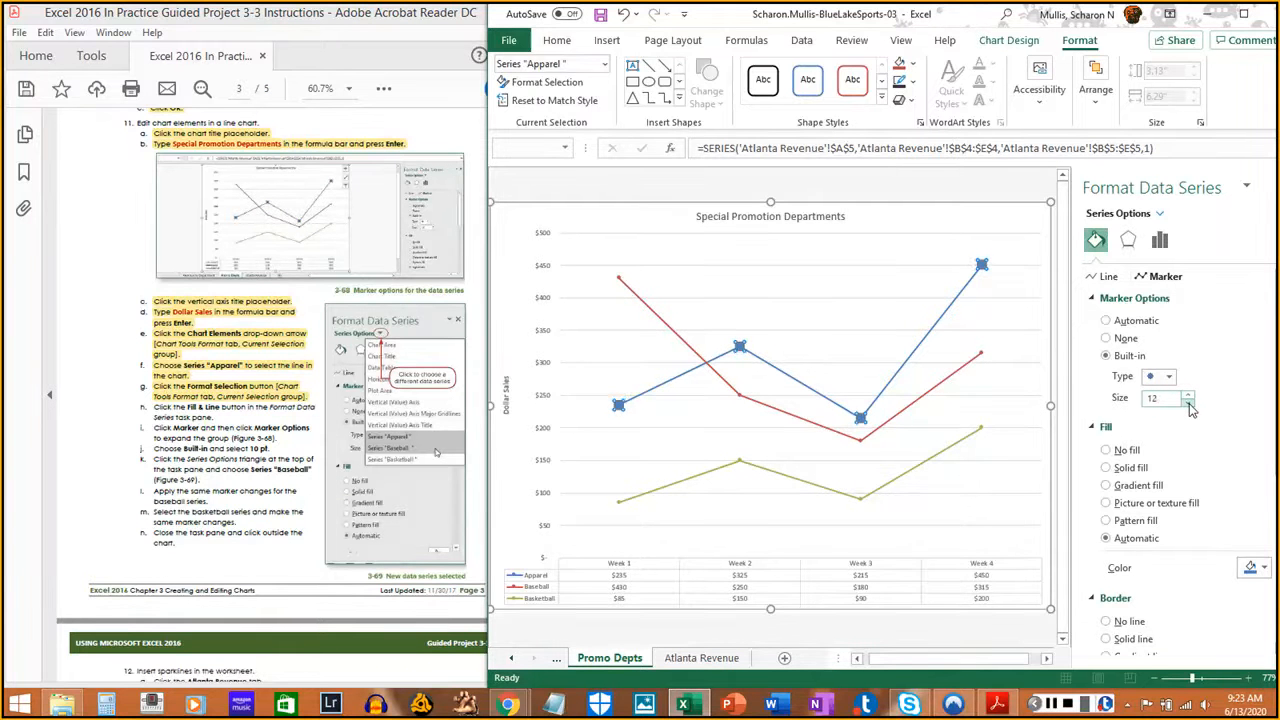
{"action": "left_click", "coordinate": [1189, 404]}
{"action": "left_click", "coordinate": [1189, 405]}
{"action": "left_click", "coordinate": [1189, 405]}
{"action": "left_click", "coordinate": [1189, 403]}
{"action": "left_click", "coordinate": [1189, 396]}
{"action": "left_click", "coordinate": [1189, 396]}
{"action": "left_click", "coordinate": [1189, 396]}
{"action": "left_click", "coordinate": [1189, 396]}
{"action": "left_click", "coordinate": [1189, 396]}
{"action": "left_click", "coordinate": [1189, 396]}
{"action": "left_click", "coordinate": [1189, 396]}
{"action": "left_click", "coordinate": [1189, 396]}
{"action": "left_click", "coordinate": [1189, 396]}
{"action": "left_click", "coordinate": [1189, 396]}
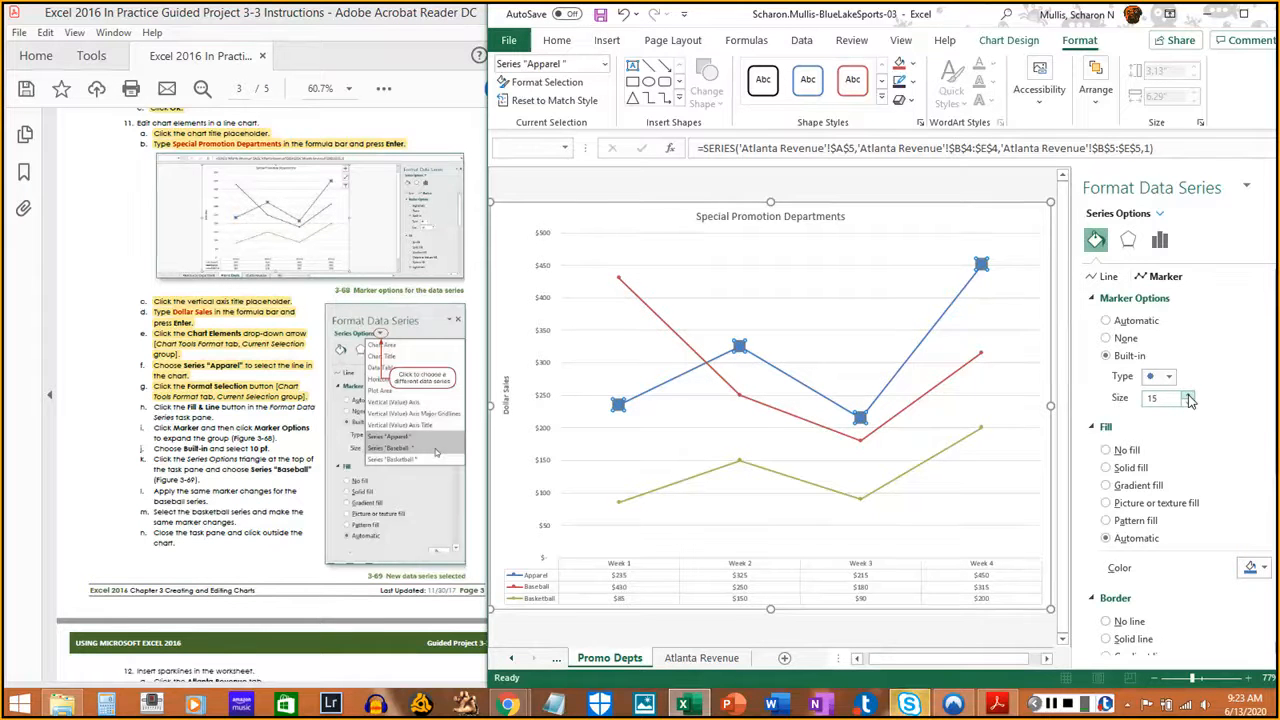
{"action": "left_click", "coordinate": [1189, 396]}
{"action": "left_click", "coordinate": [1189, 396]}
{"action": "left_click", "coordinate": [1189, 396]}
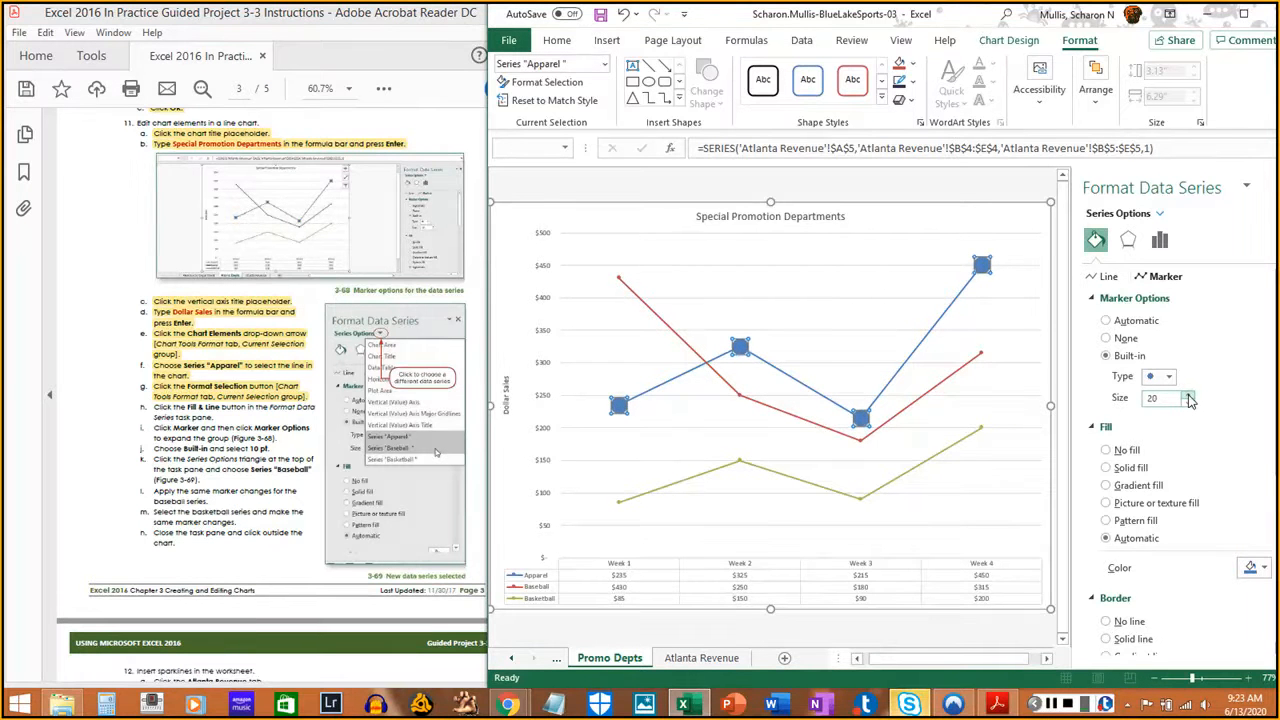
{"action": "left_click", "coordinate": [1189, 396]}
{"action": "left_click", "coordinate": [1189, 396]}
{"action": "left_click", "coordinate": [1189, 396]}
{"action": "left_click", "coordinate": [1189, 396]}
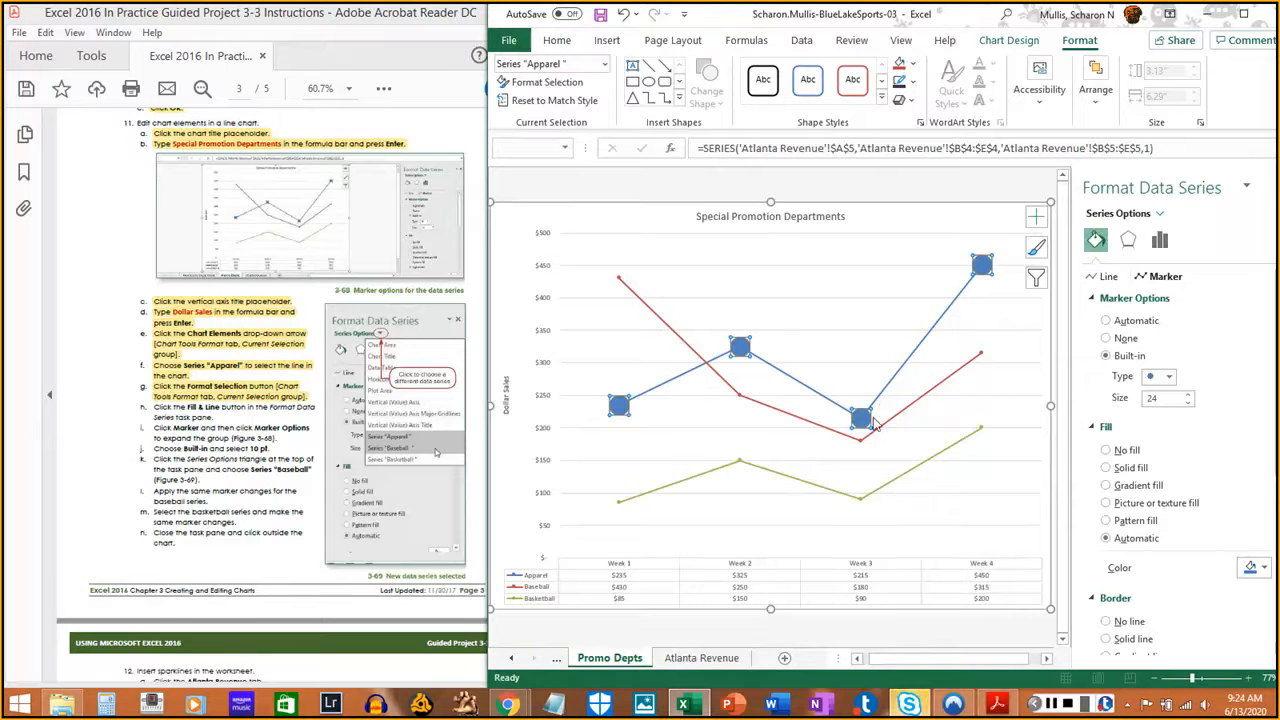
- Set the Apparel series' built-in marker size to 10
{"action": "left_click", "coordinate": [1189, 403]}
{"action": "left_click", "coordinate": [1189, 403]}
{"action": "left_click", "coordinate": [1189, 403]}
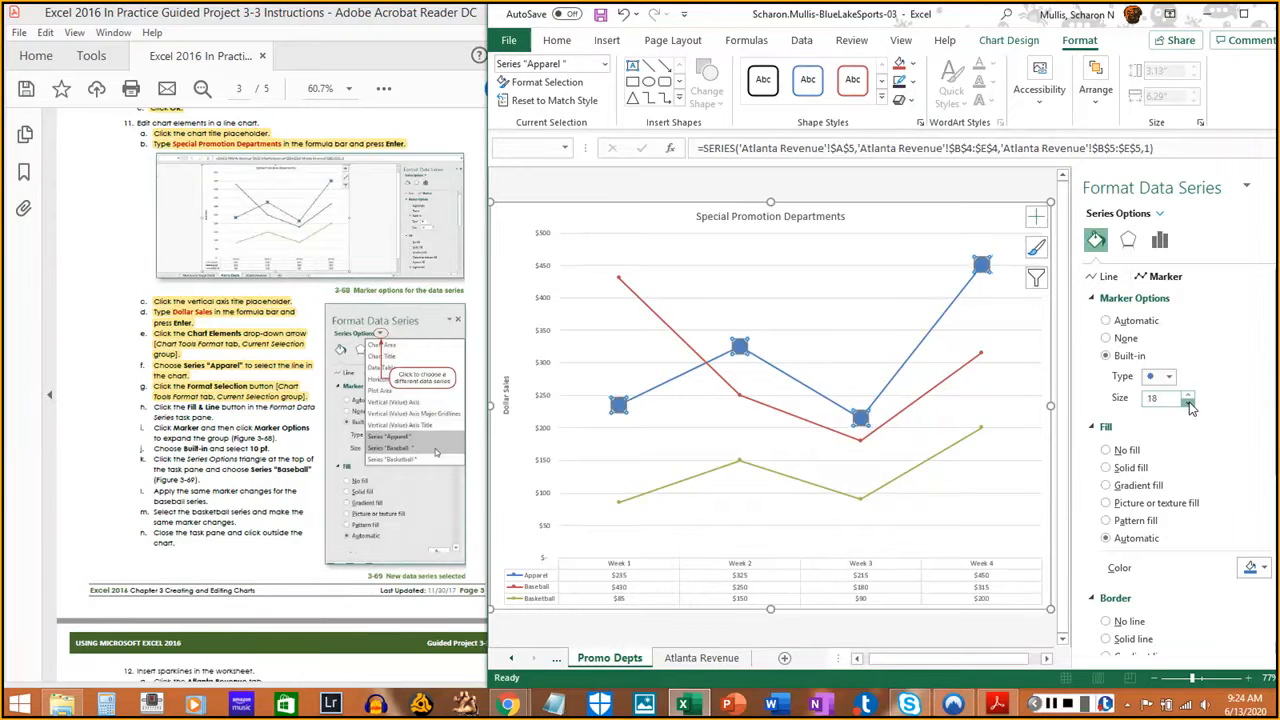
{"action": "left_click", "coordinate": [1189, 403]}
{"action": "left_click", "coordinate": [1189, 403]}
{"action": "left_click", "coordinate": [1189, 403]}
{"action": "left_click", "coordinate": [1189, 403]}
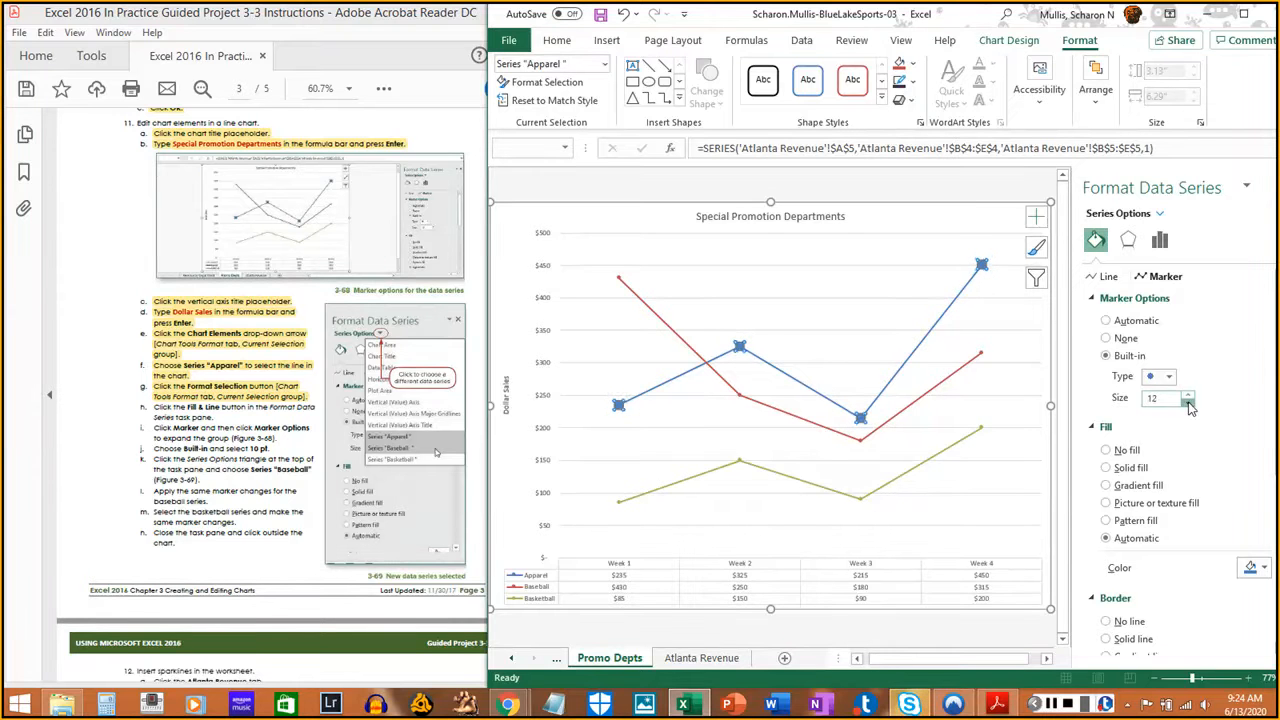
{"action": "left_click", "coordinate": [1189, 403]}
{"action": "left_click", "coordinate": [1189, 403]}
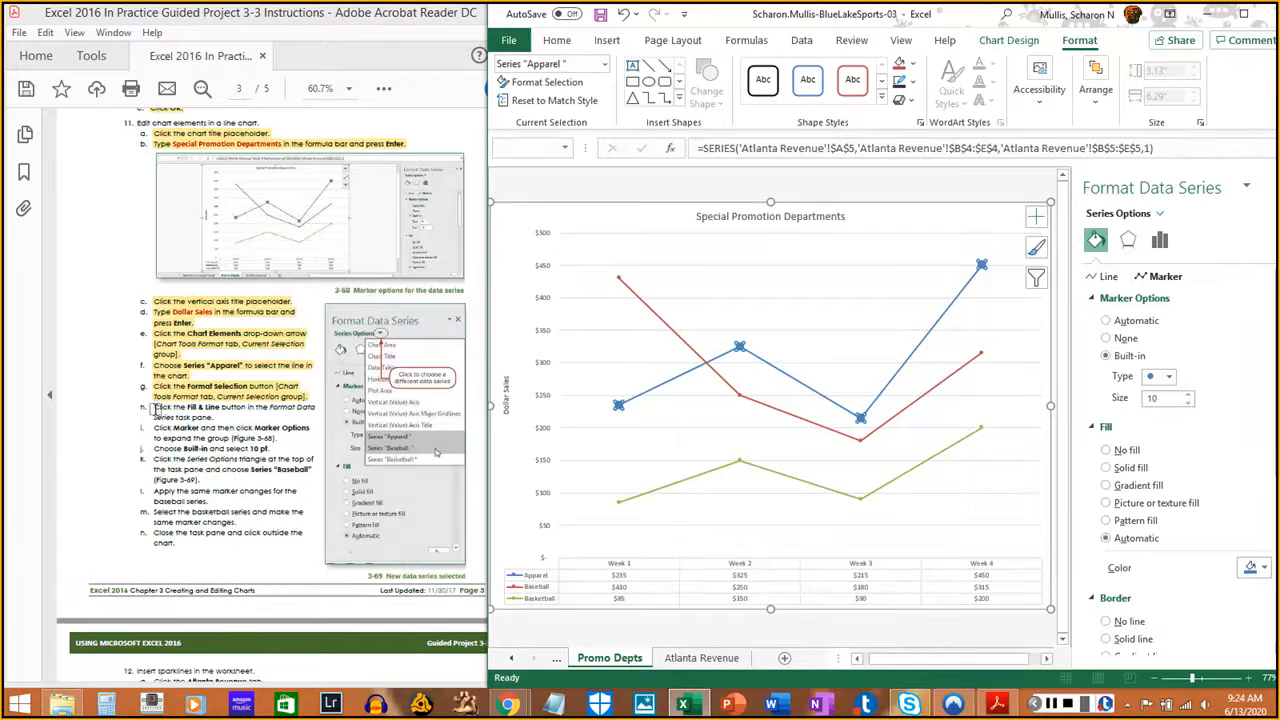
- Highlight instructions 11h, 11i and 11j in the Acrobat Reader PDF and return to the Excel chart
{"action": "mouse_move", "coordinate": [153, 407]}
{"action": "left_mouse_down"}
{"action": "mouse_move", "coordinate": [215, 418]}
{"action": "mouse_move", "coordinate": [232, 438]}
{"action": "mouse_move", "coordinate": [294, 441]}
{"action": "mouse_move", "coordinate": [277, 440]}
{"action": "left_mouse_up"}
{"action": "left_click_drag", "start_coordinate": [153, 449], "coordinate": [273, 449]}
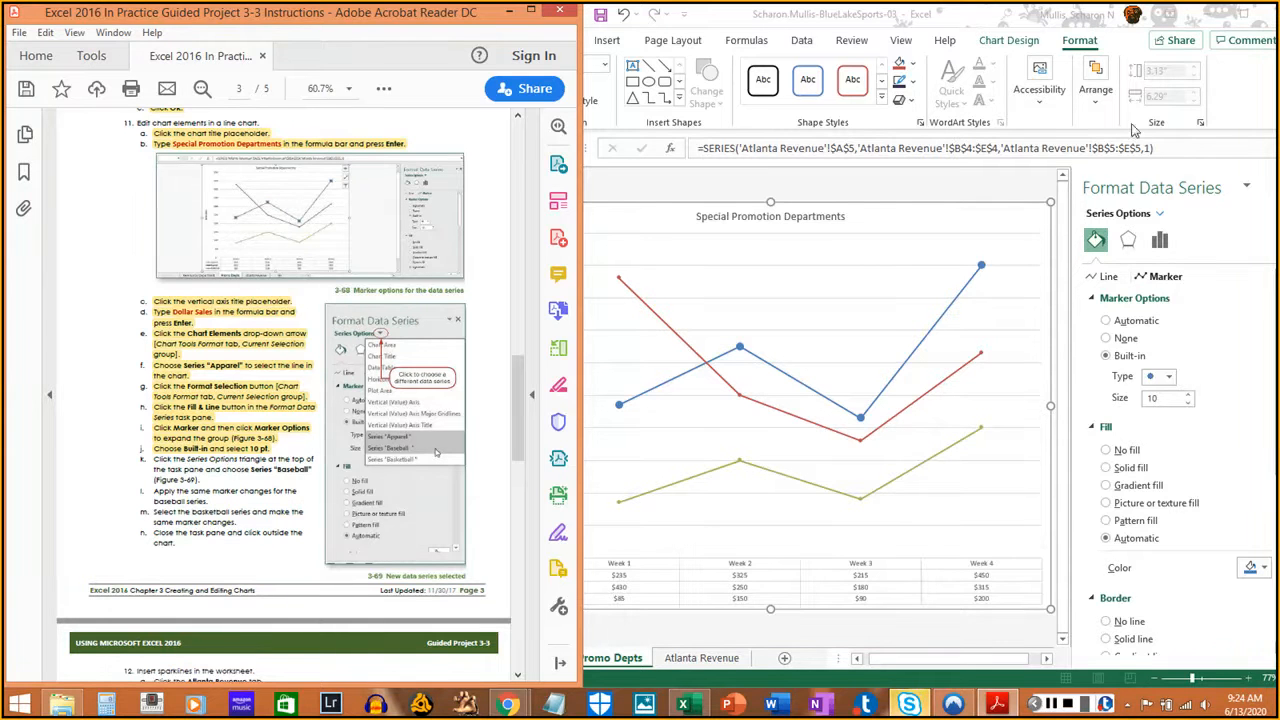
{"action": "left_click", "coordinate": [1243, 110]}
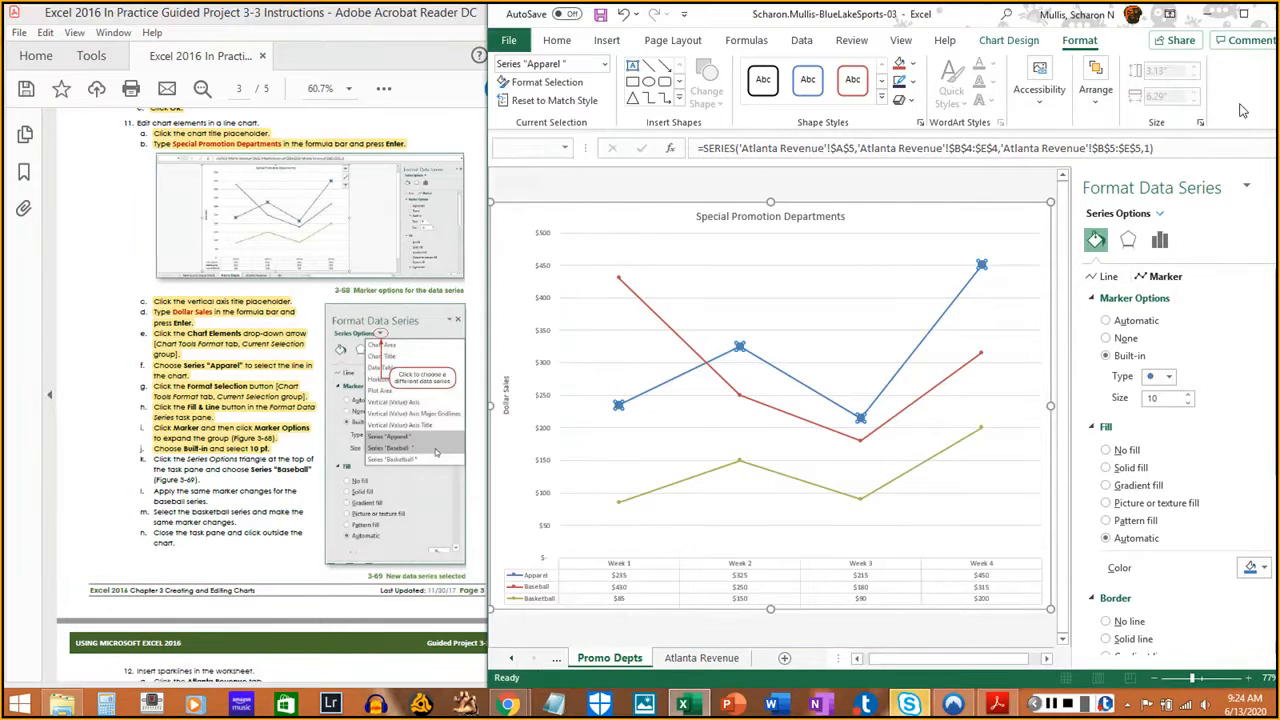
- Select Series "Baseball" as the chart element to format in the Promo Depts chart
{"action": "left_click", "coordinate": [604, 65]}
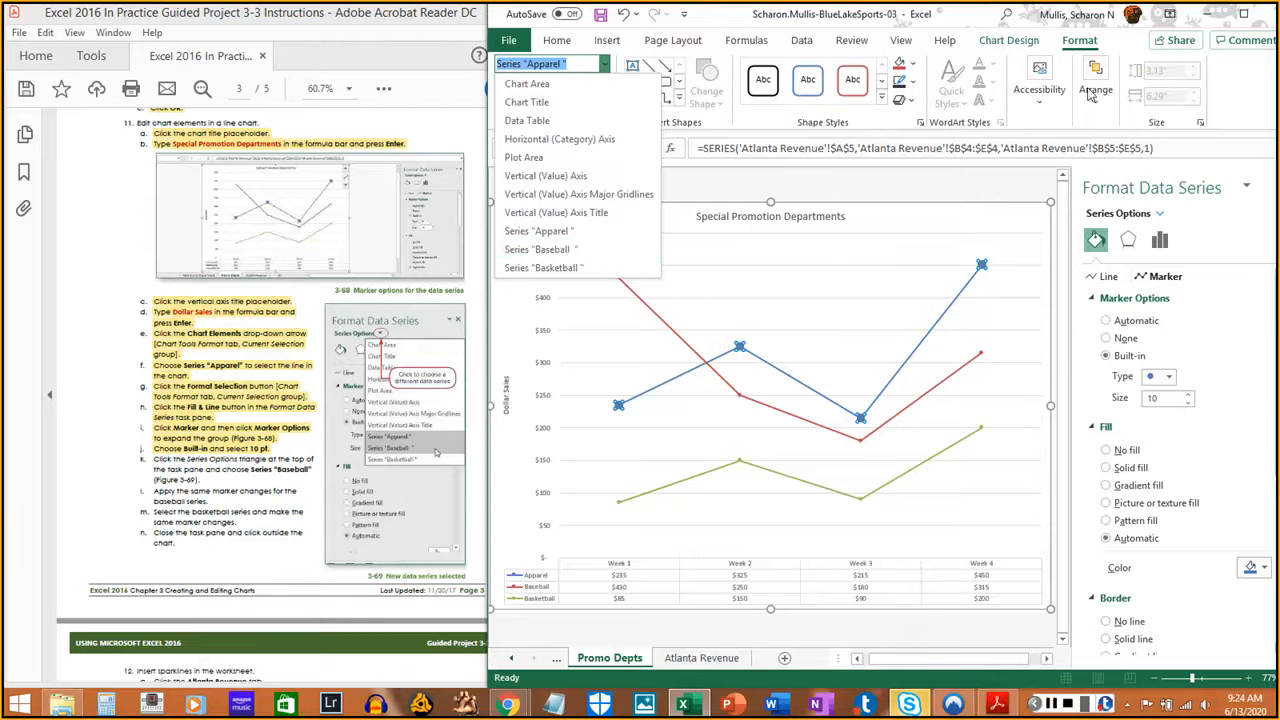
{"action": "left_click", "coordinate": [1090, 44]}
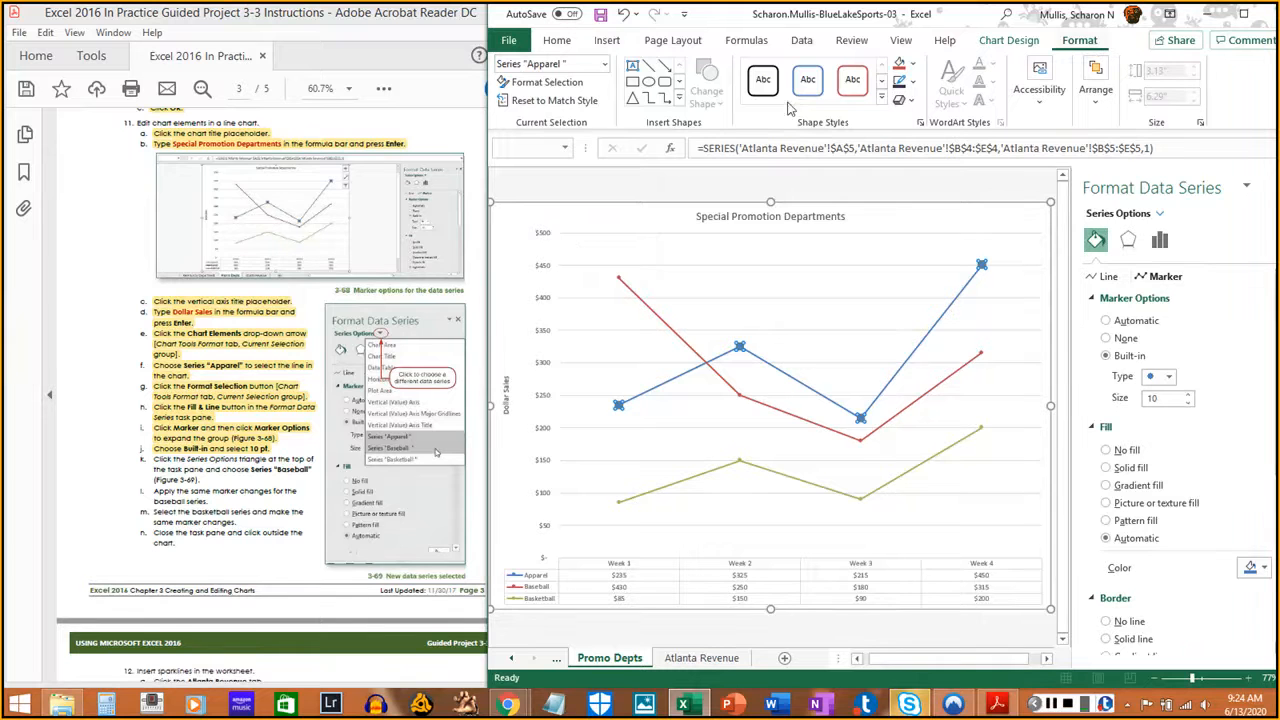
{"action": "left_click", "coordinate": [604, 65]}
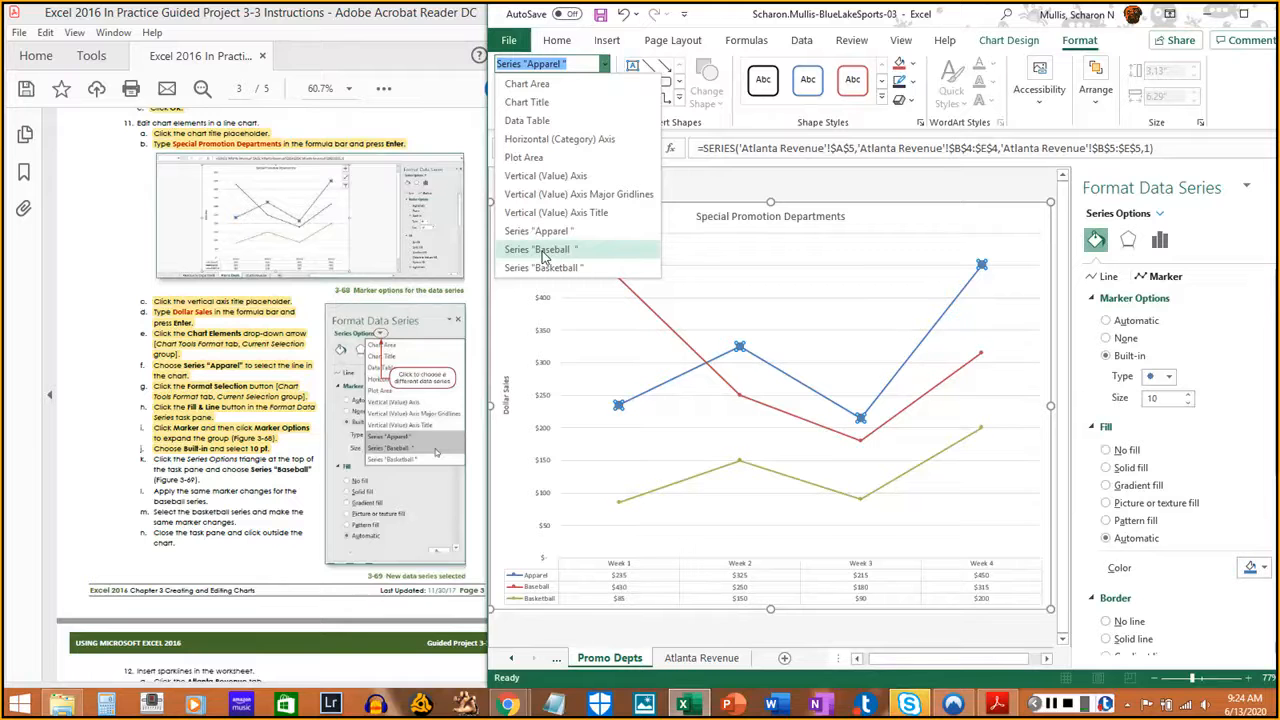
{"action": "left_click", "coordinate": [540, 250]}
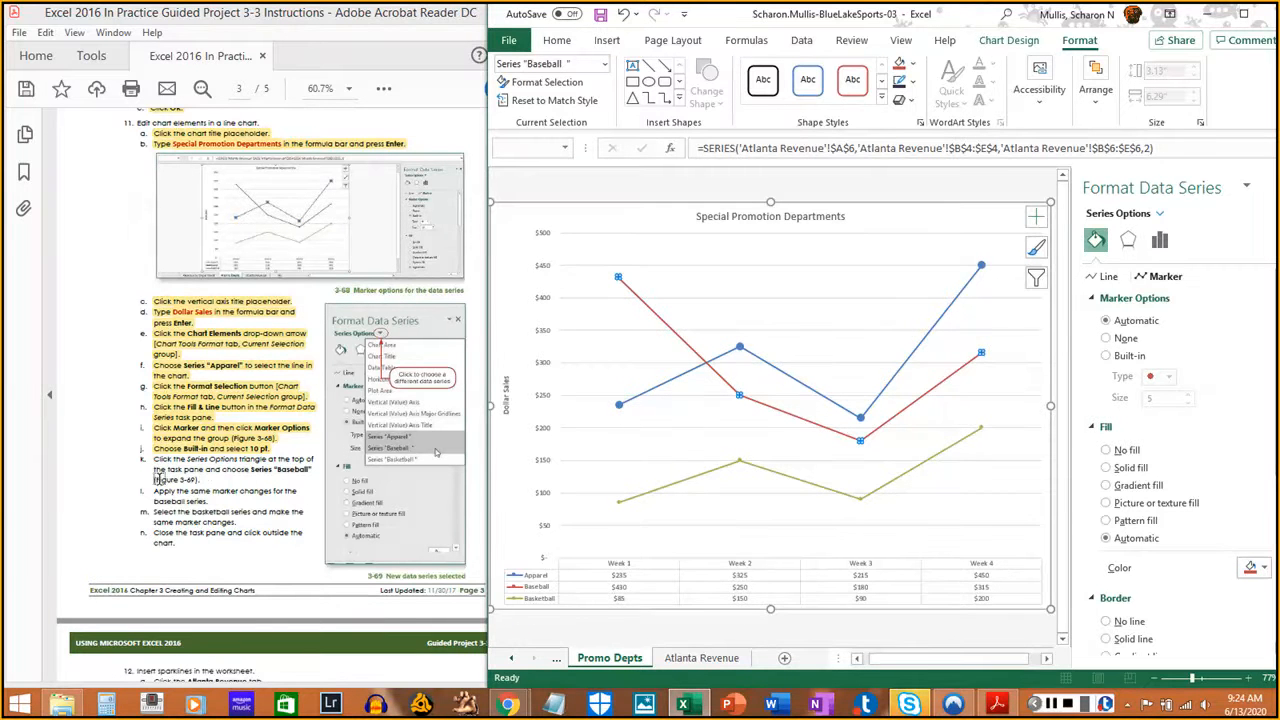
{"action": "left_click", "coordinate": [1158, 213]}
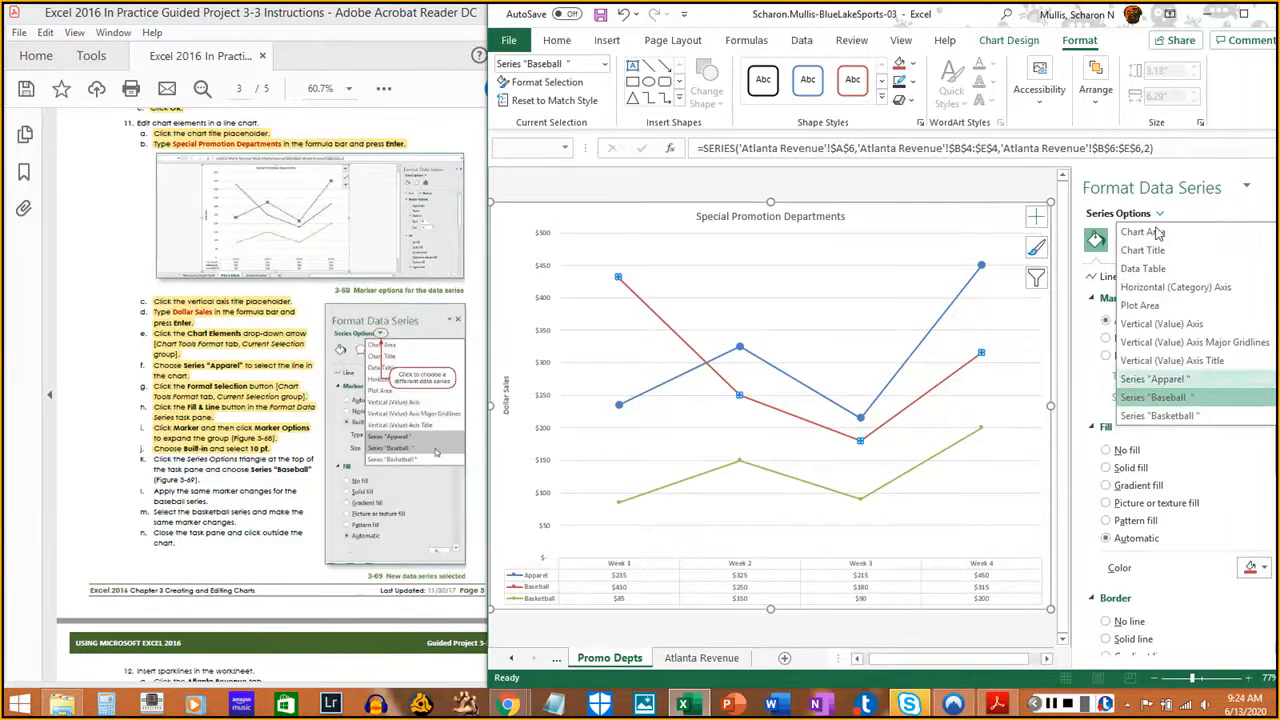
{"action": "left_click", "coordinate": [1178, 399]}
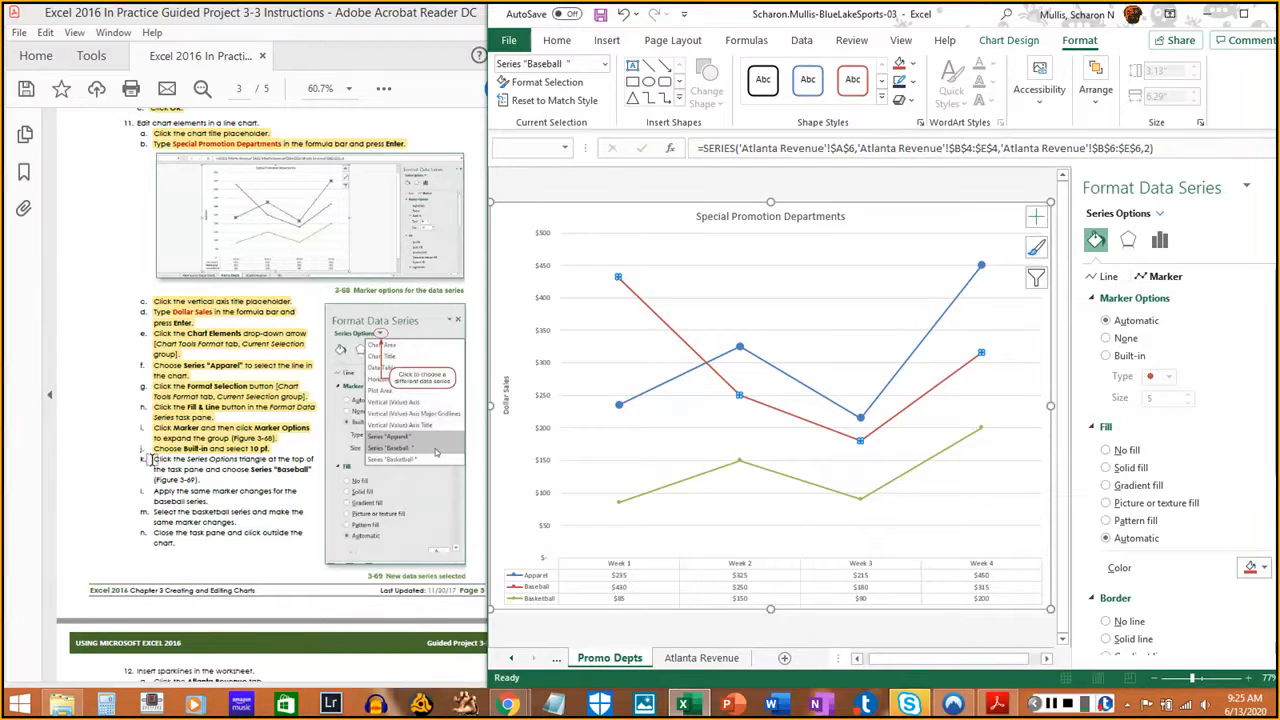
- Highlight instruction 11k in the Acrobat Reader PDF and return to the Promo Depts chart in Excel
{"action": "left_click_drag", "start_coordinate": [150, 459], "coordinate": [188, 477]}
{"action": "left_click", "coordinate": [200, 442]}
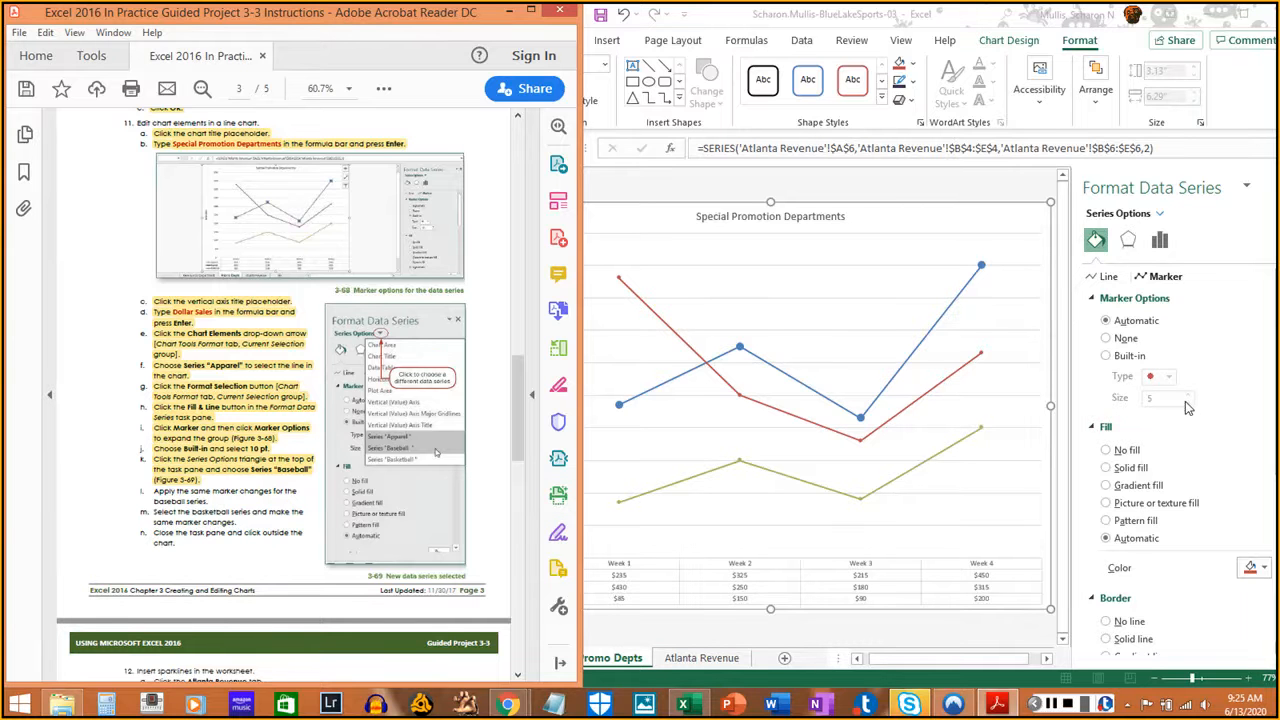
{"action": "left_click", "coordinate": [757, 410]}
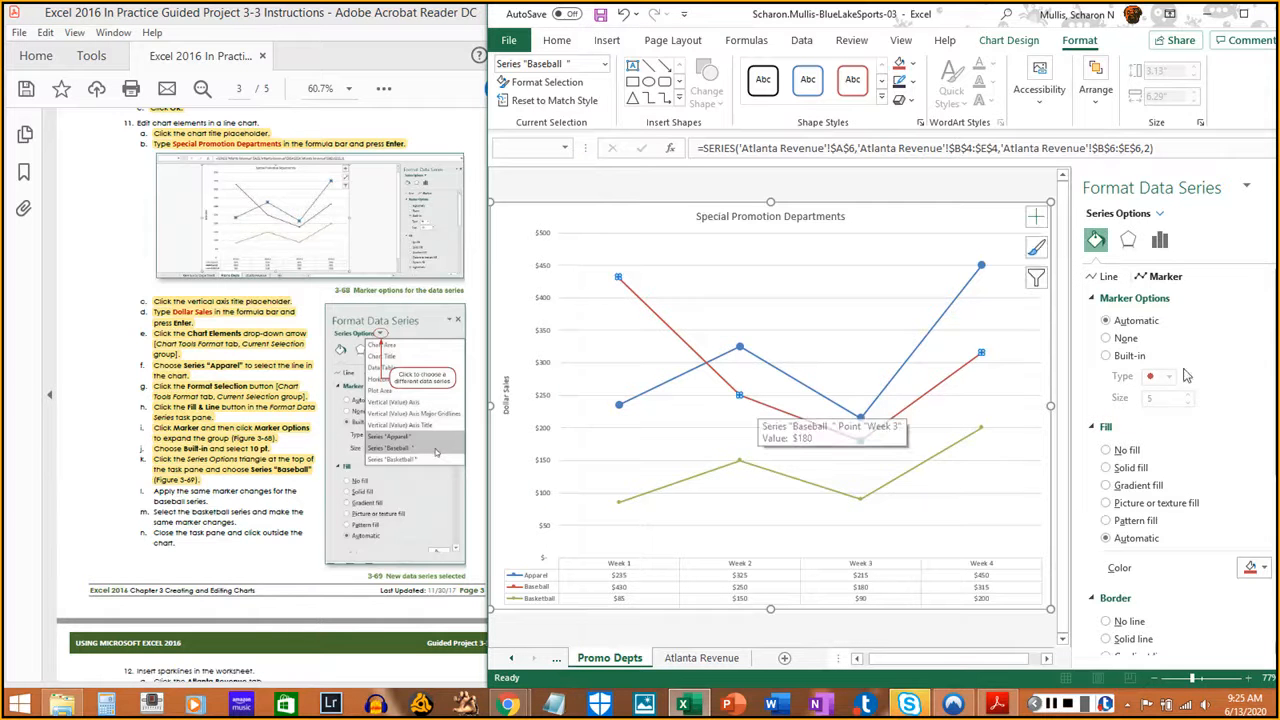
- Try built-in marker sizes up to 22 on only the Week 4 point of the Baseball line
{"action": "left_click", "coordinate": [960, 378]}
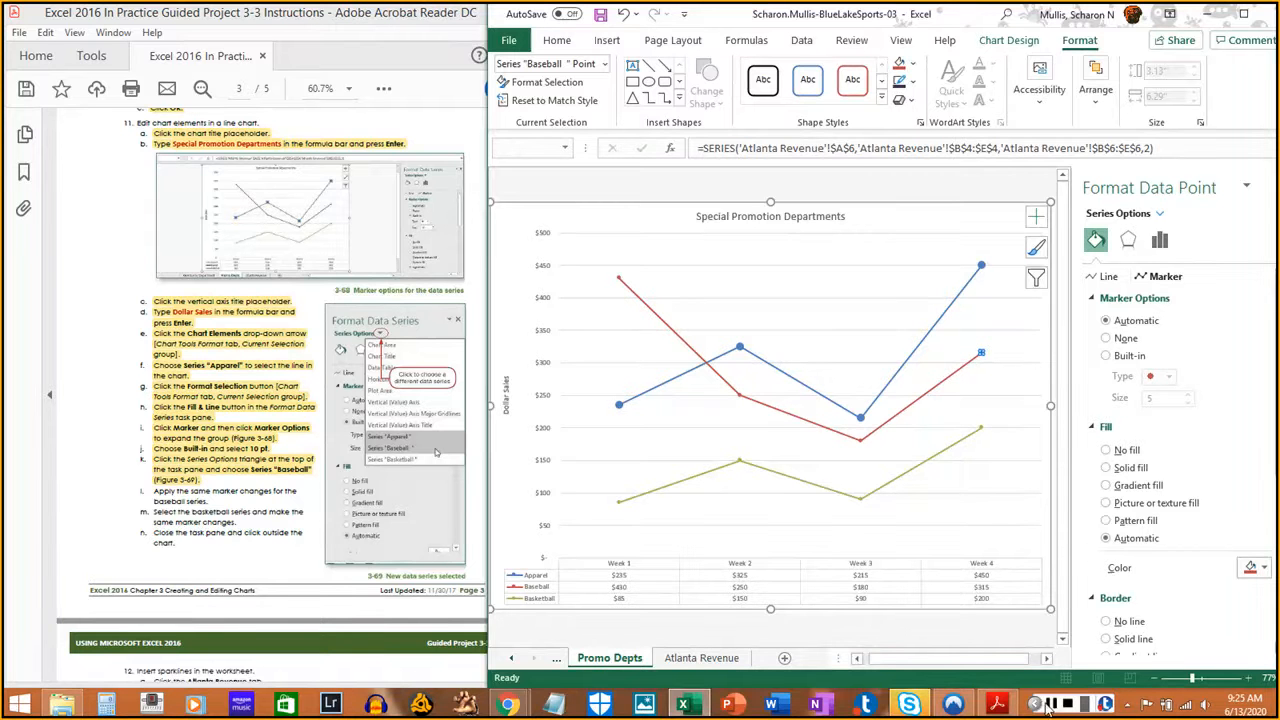
{"action": "left_click", "coordinate": [1051, 704]}
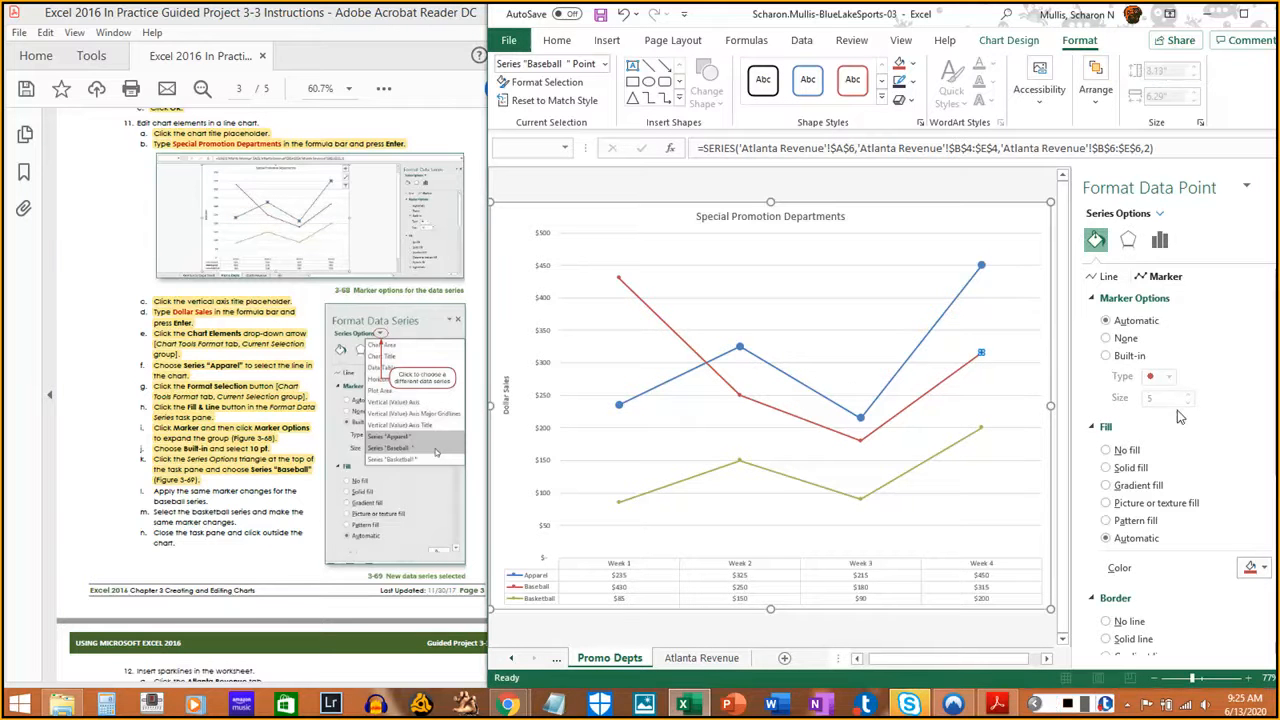
{"action": "left_click", "coordinate": [1107, 358]}
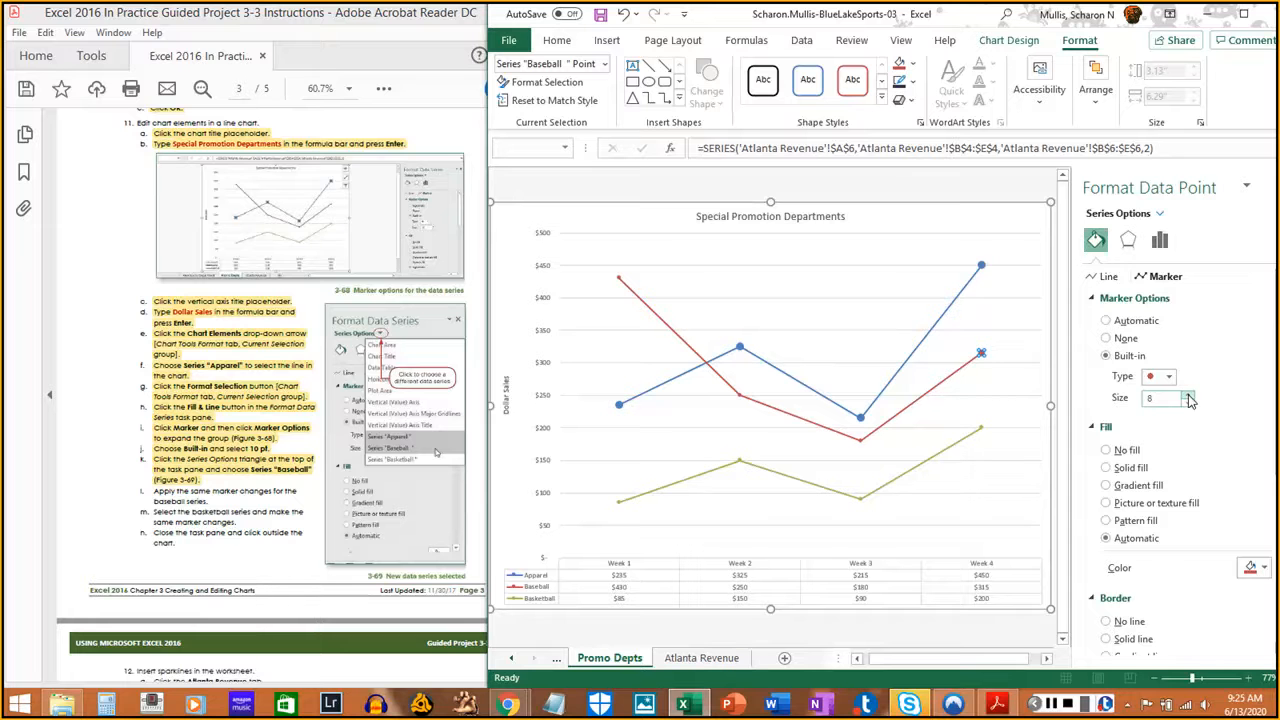
{"action": "left_click", "coordinate": [1188, 396]}
{"action": "left_click", "coordinate": [1188, 396]}
{"action": "left_click", "coordinate": [1188, 396]}
{"action": "left_click", "coordinate": [1188, 396]}
{"action": "left_click", "coordinate": [1188, 396]}
{"action": "left_click", "coordinate": [1188, 396]}
{"action": "left_click", "coordinate": [1188, 396]}
{"action": "left_click", "coordinate": [1188, 396]}
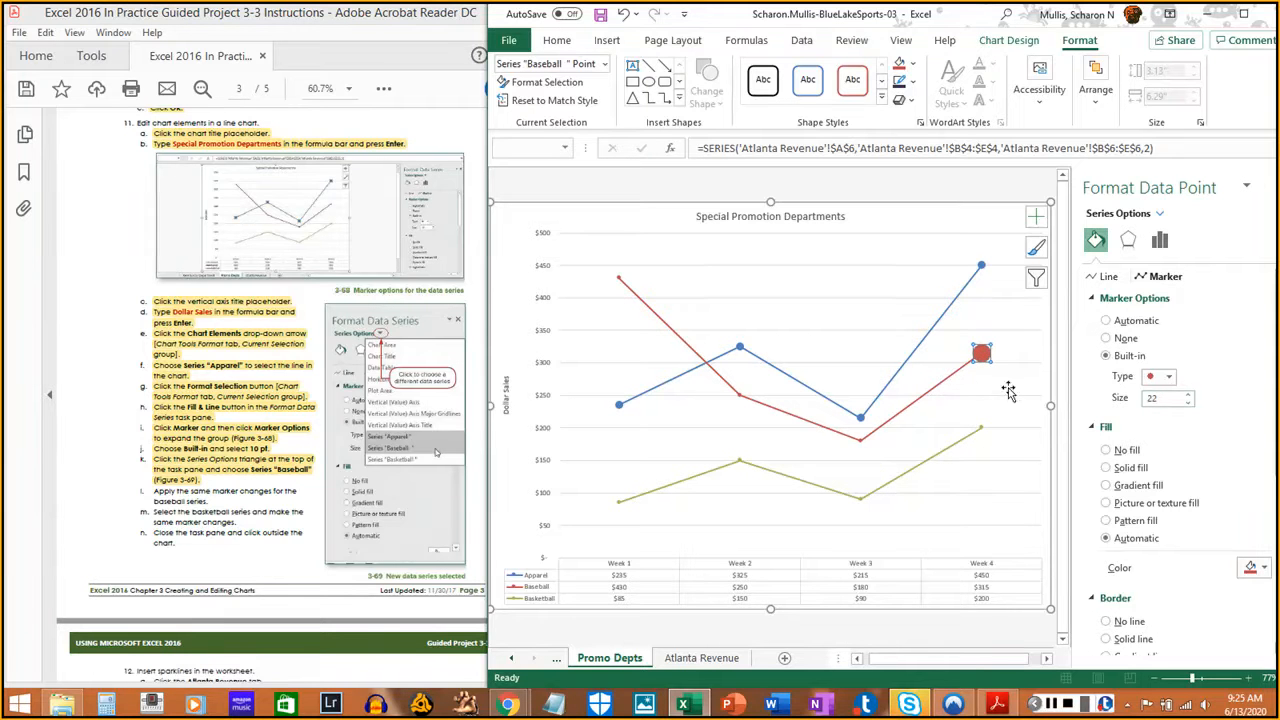
{"action": "left_click", "coordinate": [1188, 402]}
{"action": "left_click", "coordinate": [1188, 402]}
{"action": "left_click", "coordinate": [1188, 402]}
{"action": "left_click", "coordinate": [1188, 402]}
{"action": "left_click", "coordinate": [1188, 402]}
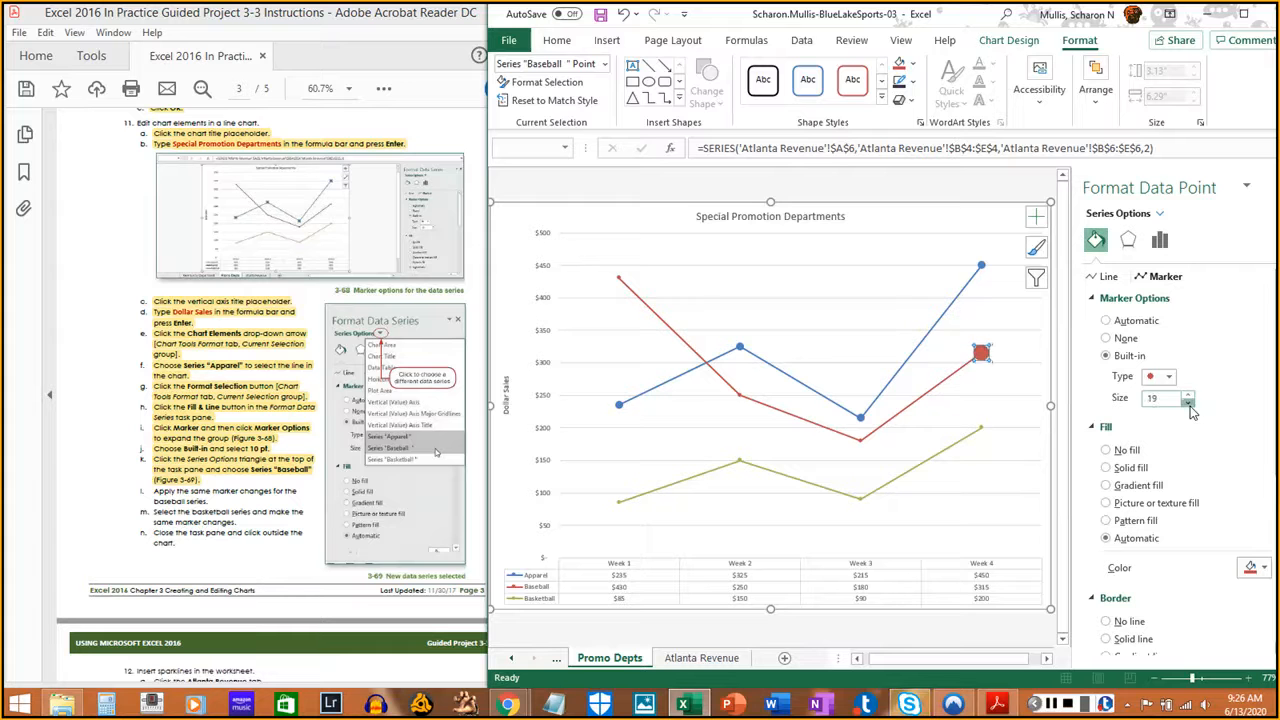
{"action": "left_click", "coordinate": [1188, 402]}
{"action": "left_click", "coordinate": [1188, 402]}
{"action": "left_click", "coordinate": [1188, 402]}
{"action": "left_click", "coordinate": [1188, 402]}
{"action": "left_click", "coordinate": [1188, 402]}
- Select the whole Baseball series and give it built-in markers of size 10
{"action": "left_click", "coordinate": [1159, 214]}
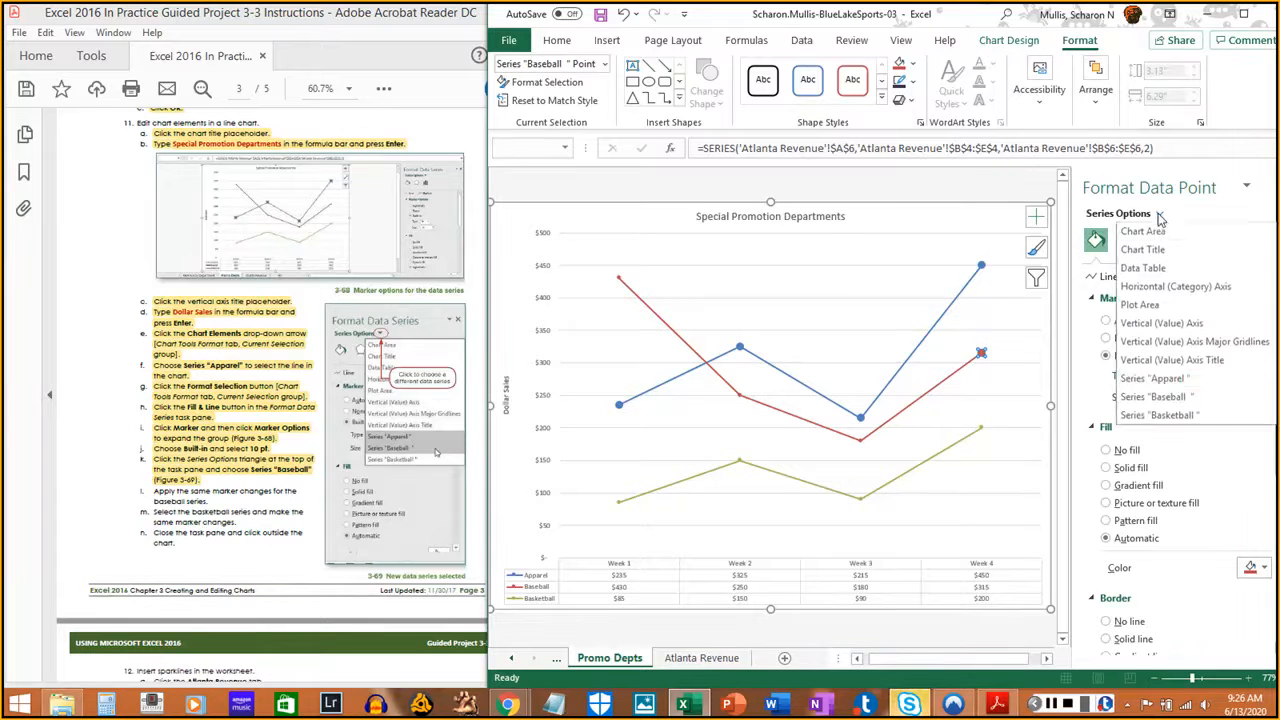
{"action": "left_click", "coordinate": [1170, 397]}
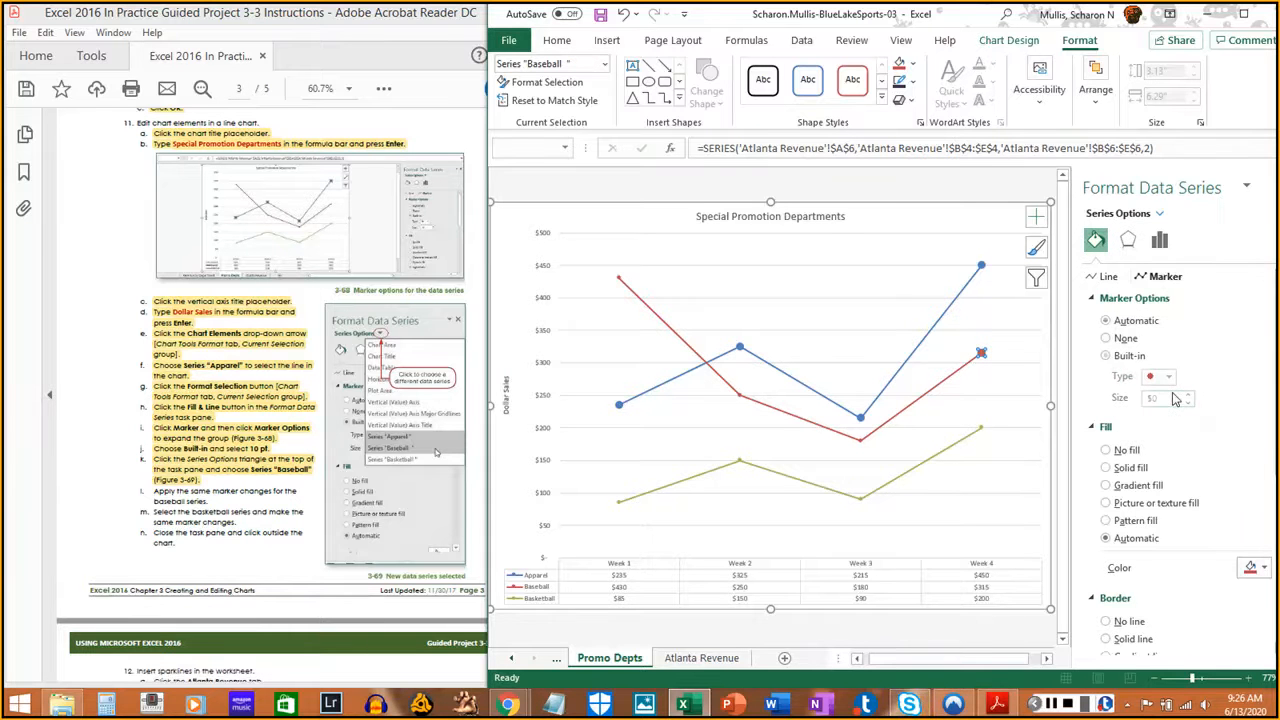
{"action": "left_click", "coordinate": [1120, 356]}
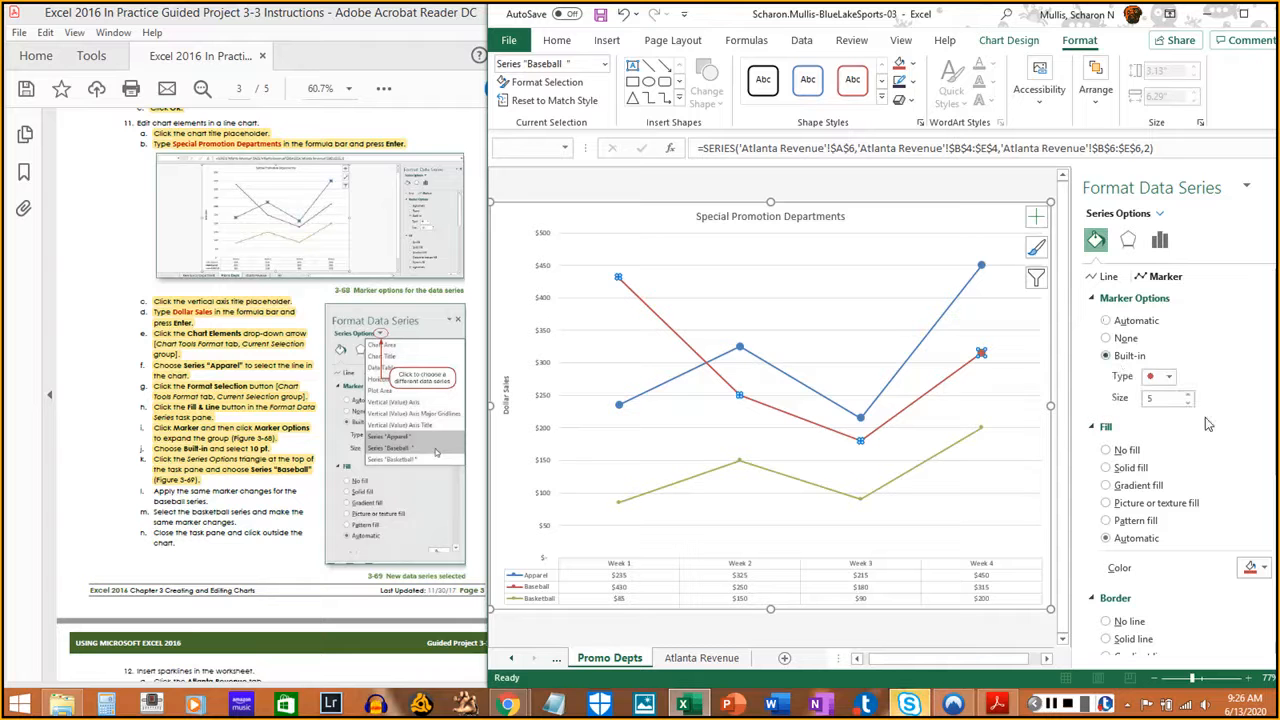
{"action": "left_click", "coordinate": [1189, 395]}
{"action": "left_click", "coordinate": [1189, 395]}
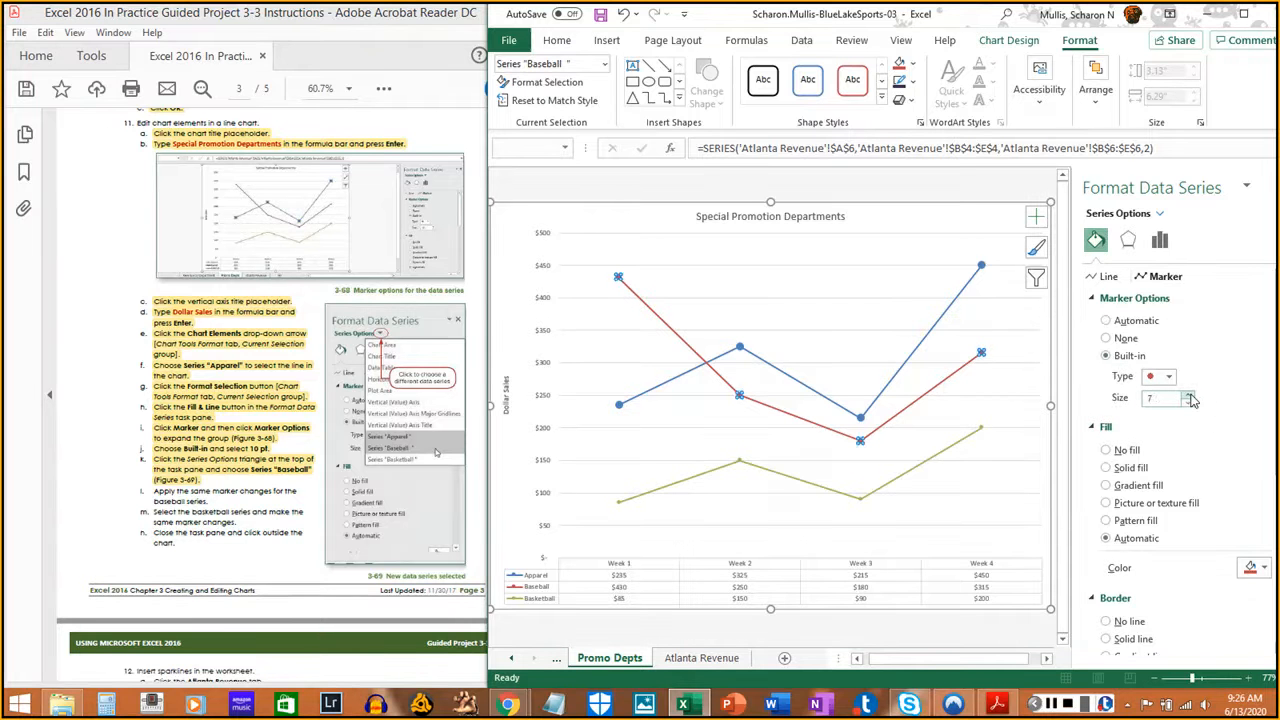
{"action": "left_click", "coordinate": [1189, 395]}
{"action": "left_click", "coordinate": [1189, 395]}
{"action": "left_click", "coordinate": [1189, 395]}
{"action": "left_click", "coordinate": [1189, 395]}
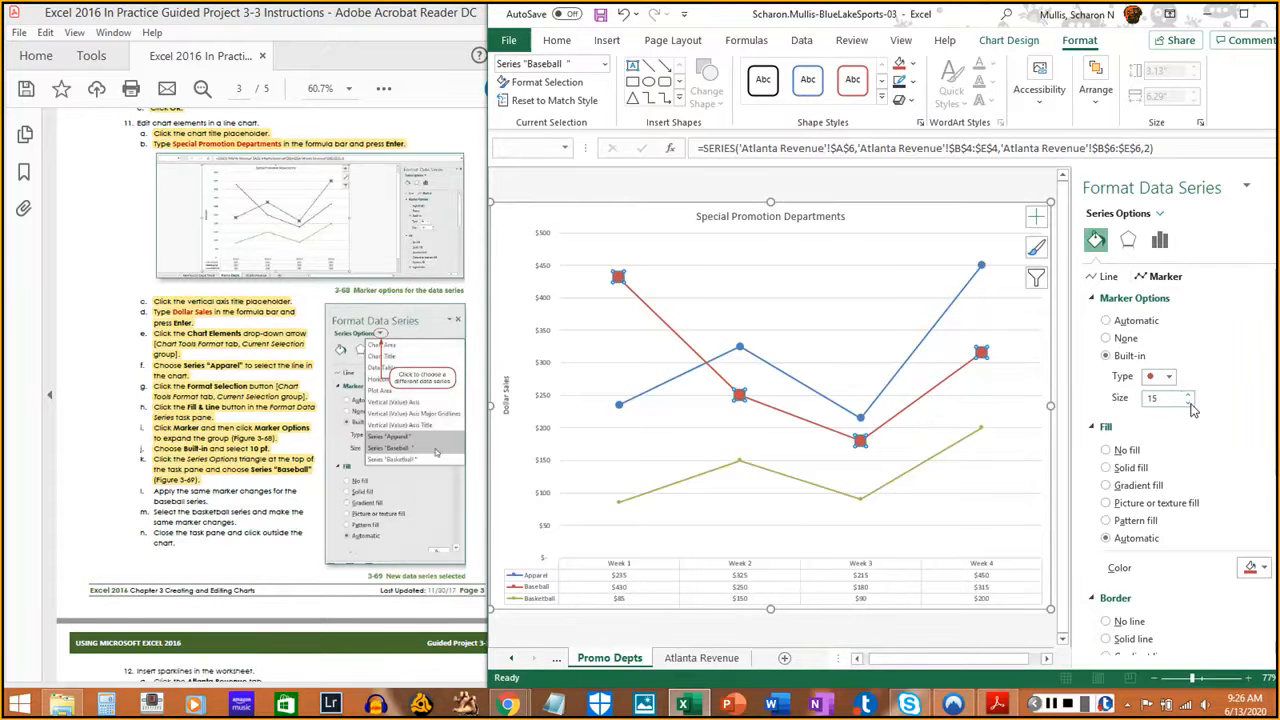
{"action": "left_click", "coordinate": [1189, 402]}
{"action": "left_click", "coordinate": [1189, 402]}
{"action": "left_click", "coordinate": [1189, 402]}
{"action": "left_click", "coordinate": [1189, 402]}
{"action": "left_click", "coordinate": [1189, 402]}
- Highlight instruction 11l about the baseball marker changes in the Acrobat Reader PDF and return to Excel
{"action": "left_click", "coordinate": [153, 490]}
{"action": "left_click_drag", "start_coordinate": [153, 490], "coordinate": [207, 500]}
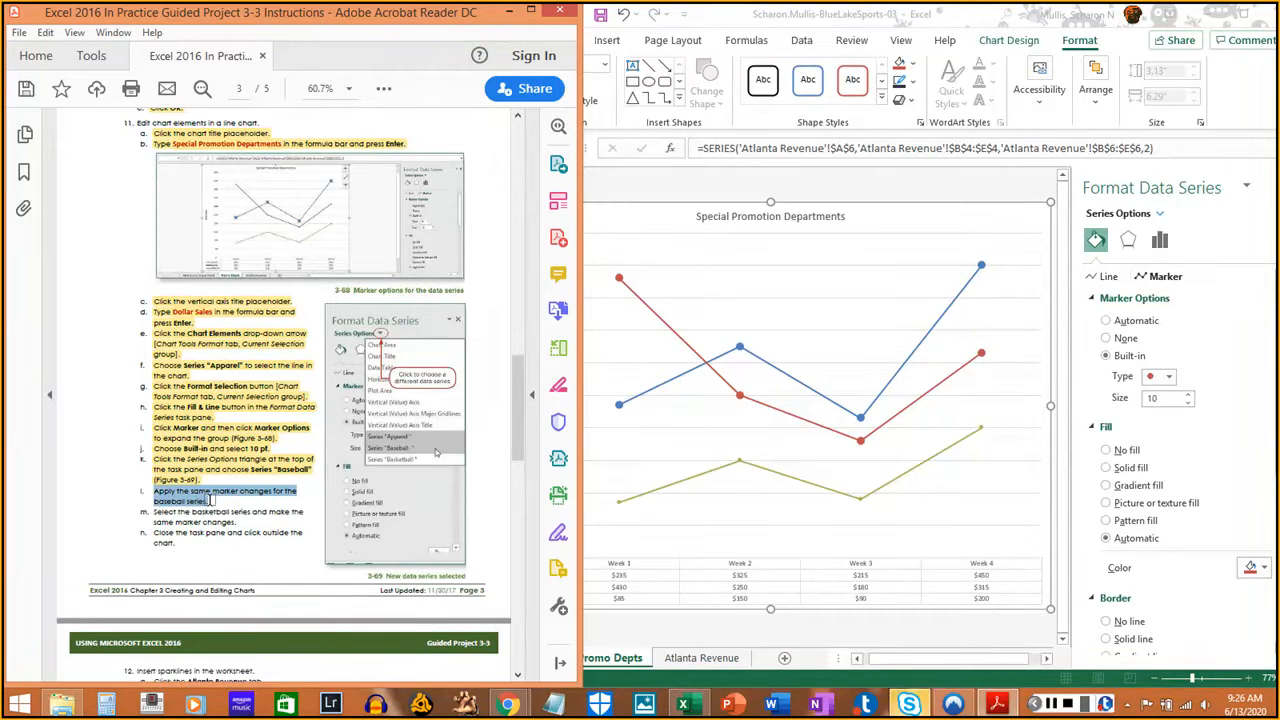
{"action": "left_click", "coordinate": [210, 497]}
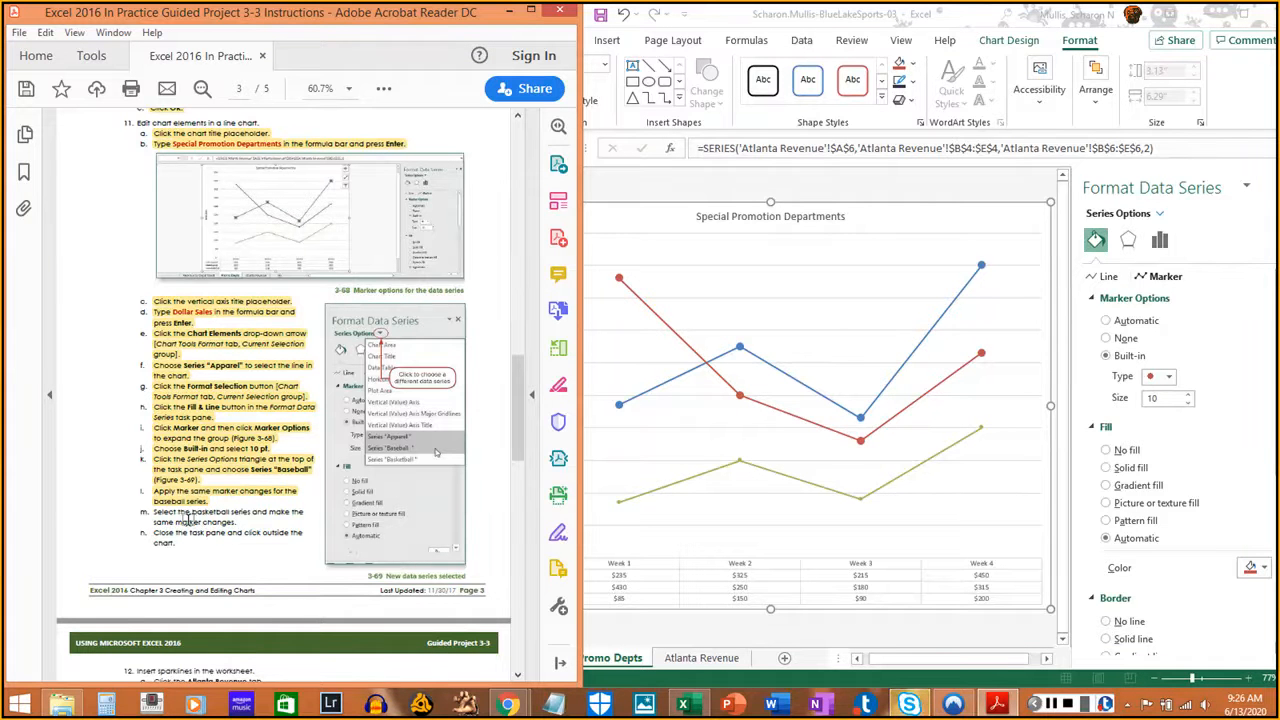
{"action": "left_click", "coordinate": [1246, 246]}
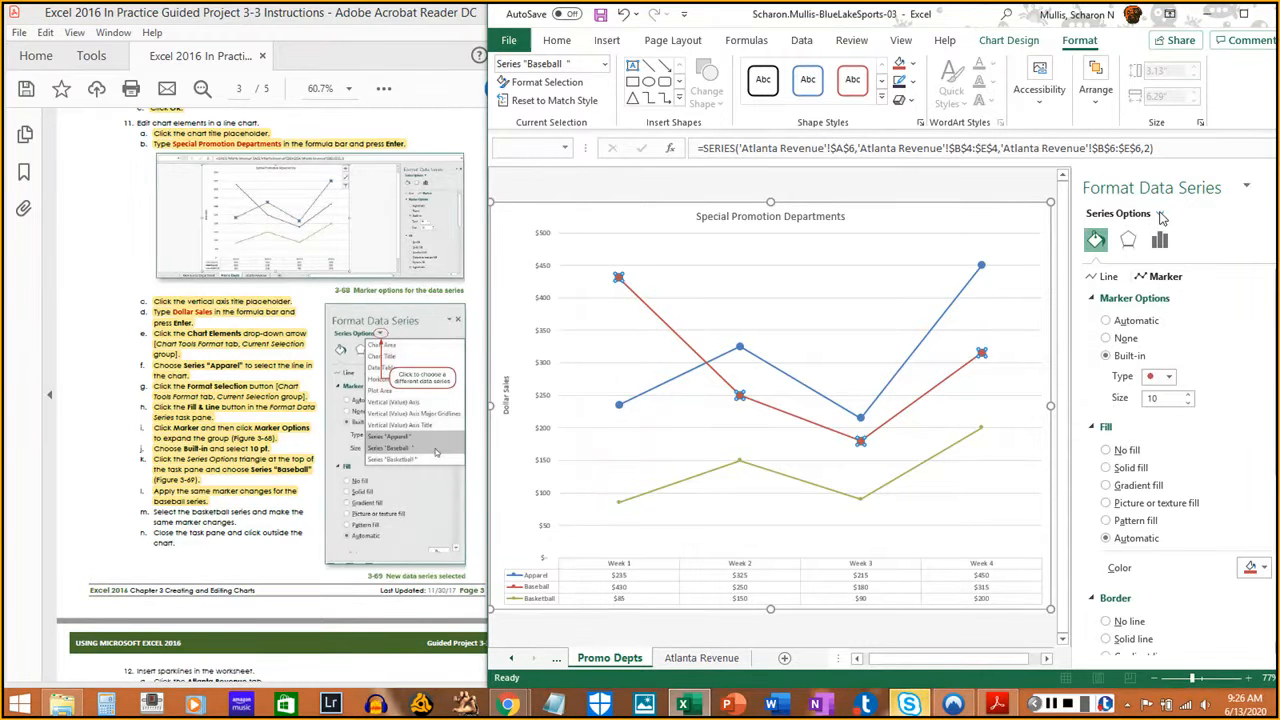
{"action": "left_click", "coordinate": [1161, 214]}
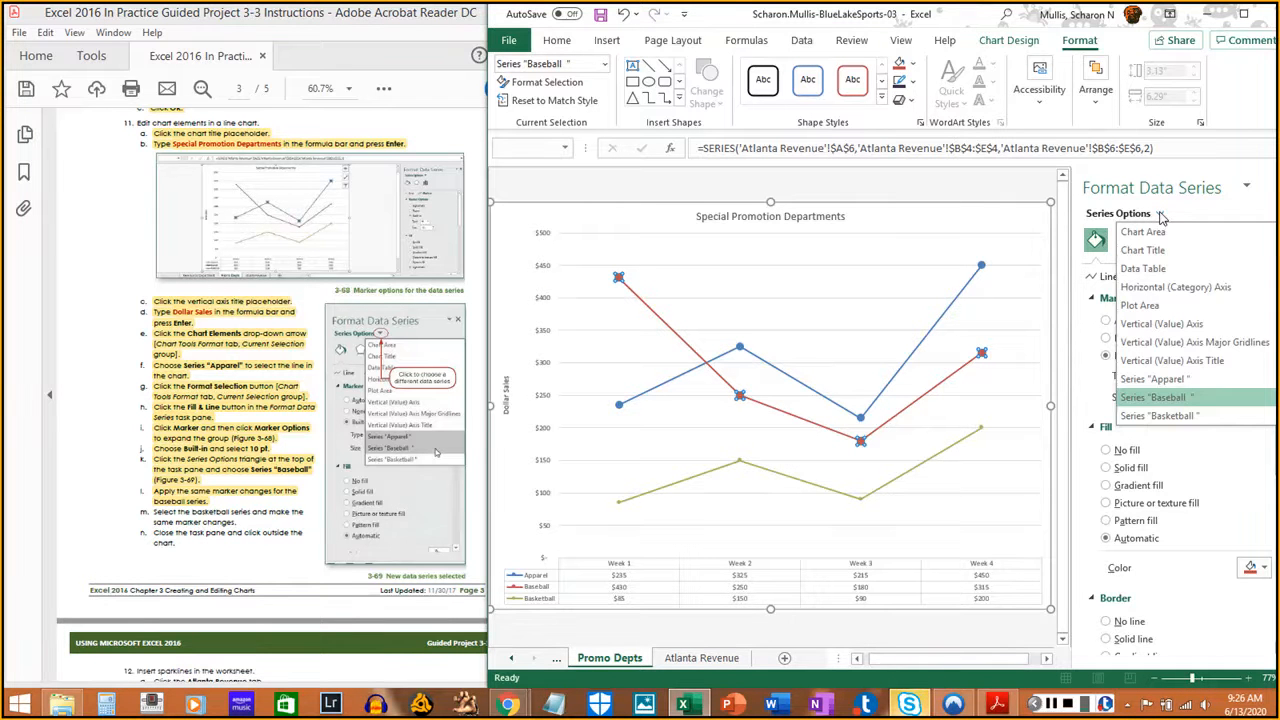
{"action": "left_click", "coordinate": [1162, 217]}
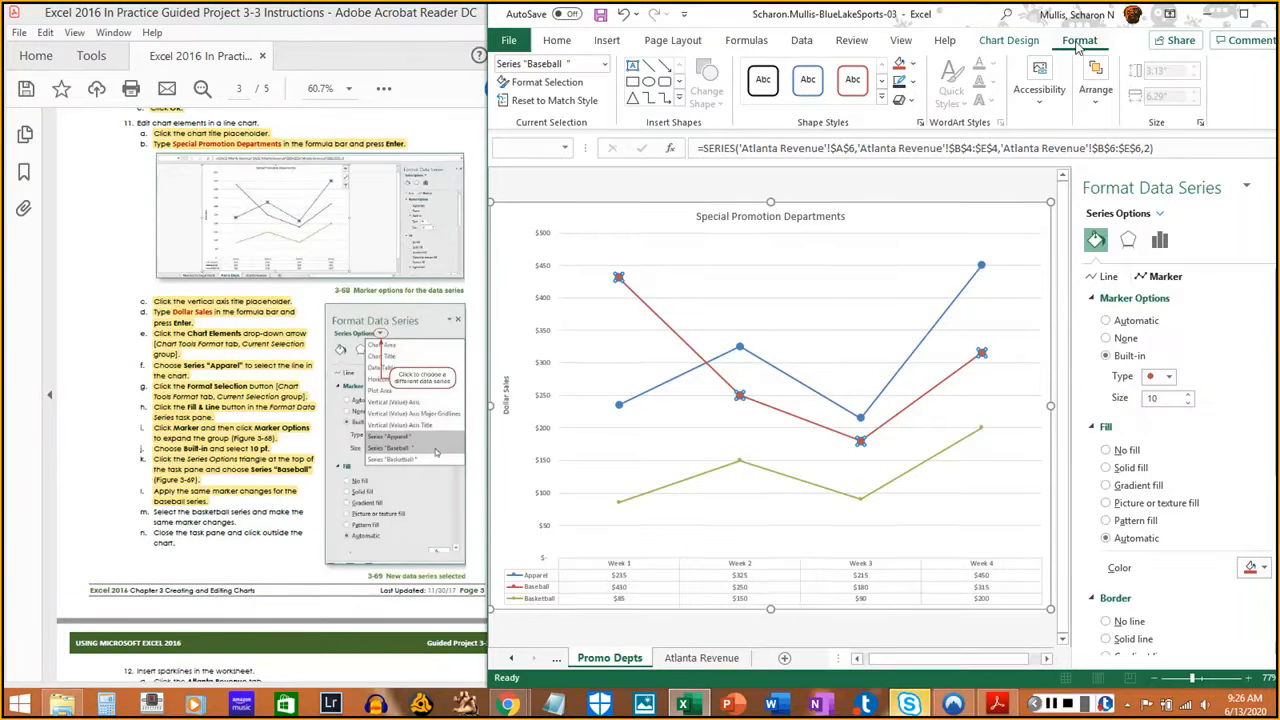
{"action": "left_click", "coordinate": [604, 64]}
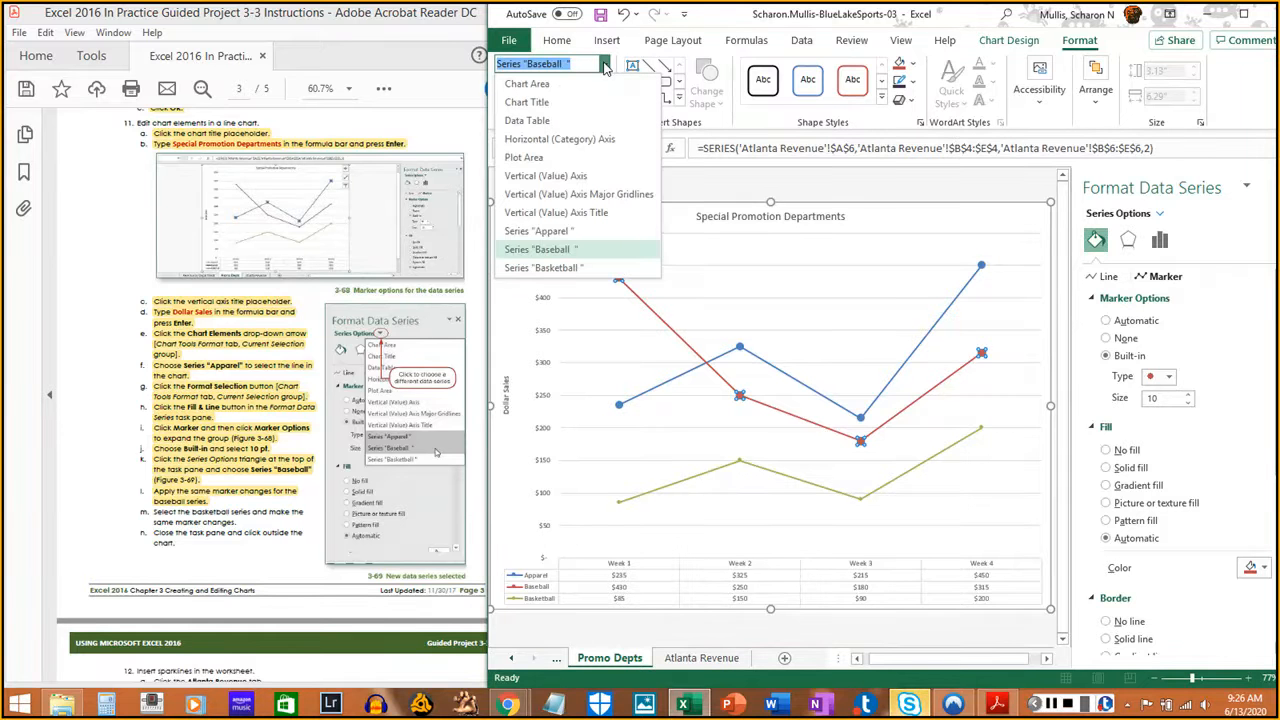
{"action": "left_click", "coordinate": [604, 64]}
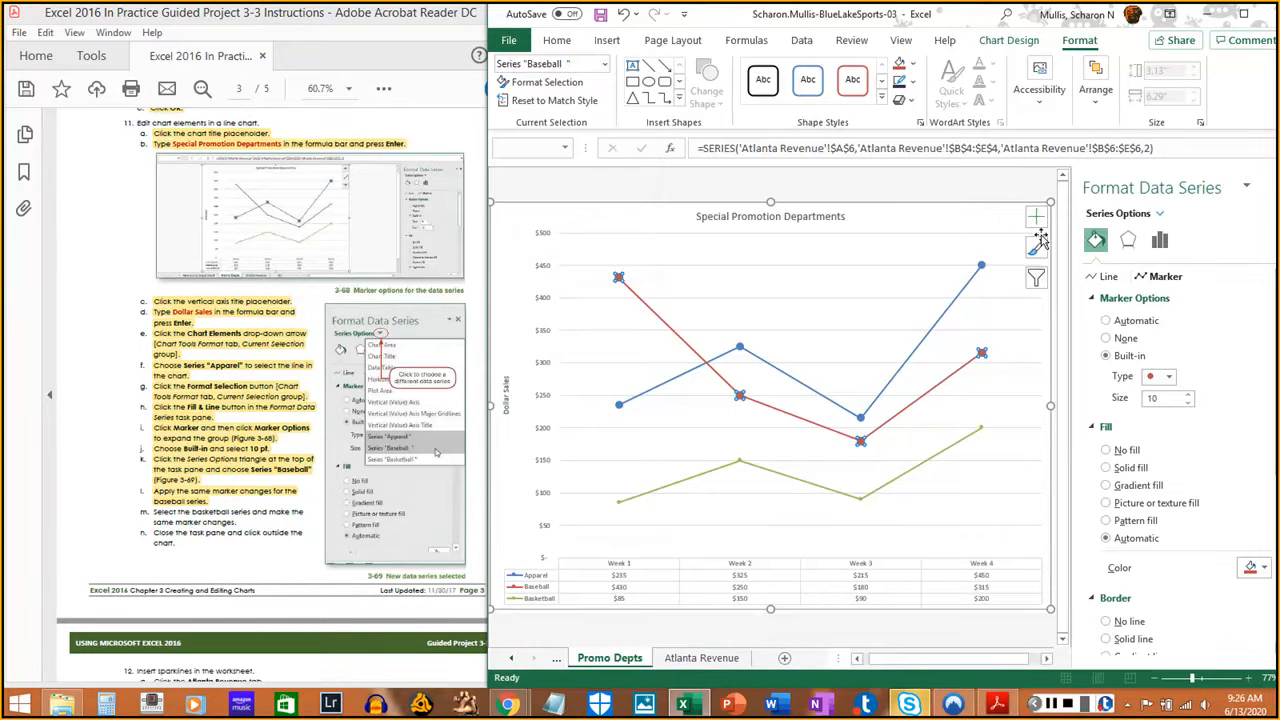
- Select the Basketball series in the Promo Depts chart and give it built-in markers of size 10
{"action": "left_click", "coordinate": [1159, 214]}
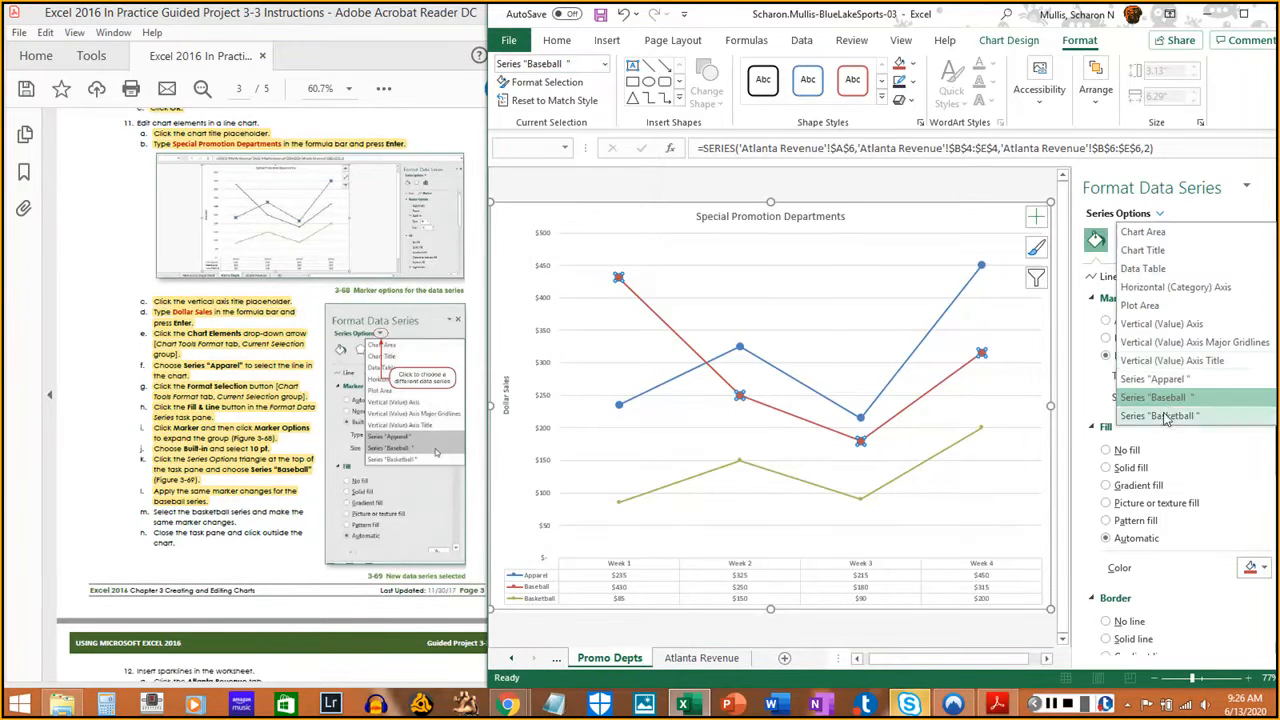
{"action": "left_click", "coordinate": [1250, 414]}
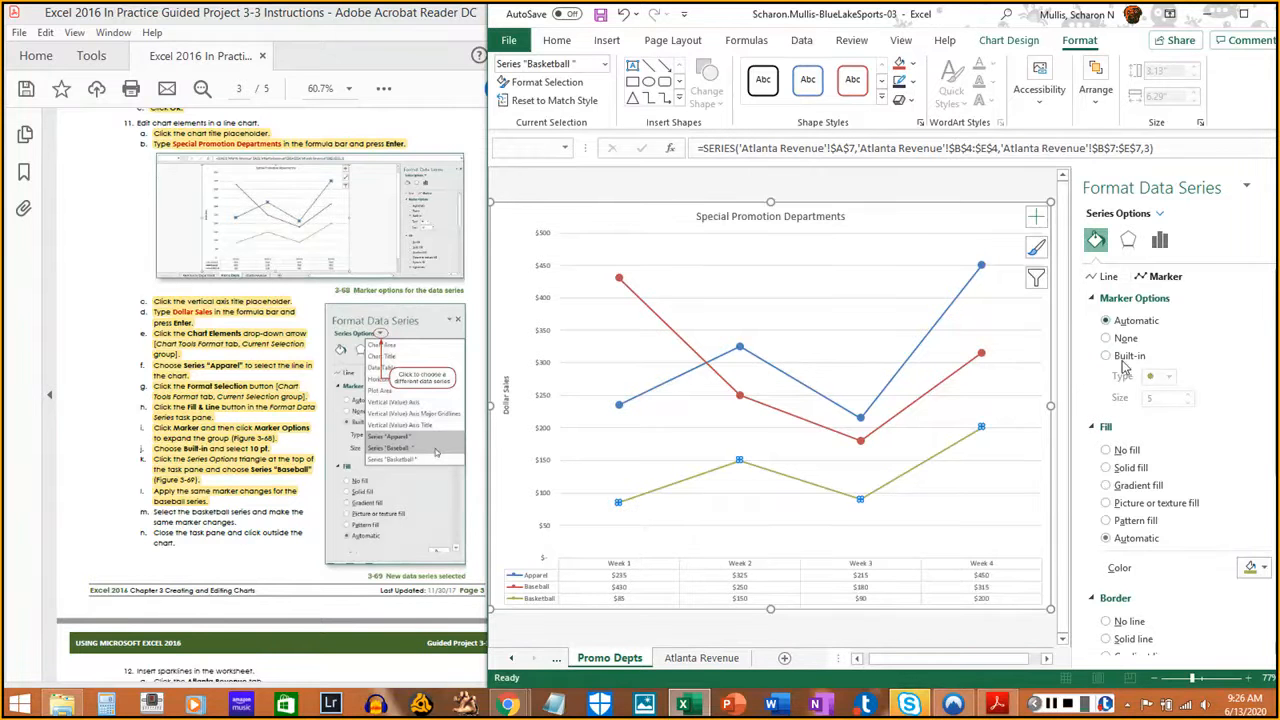
{"action": "left_click", "coordinate": [1106, 357]}
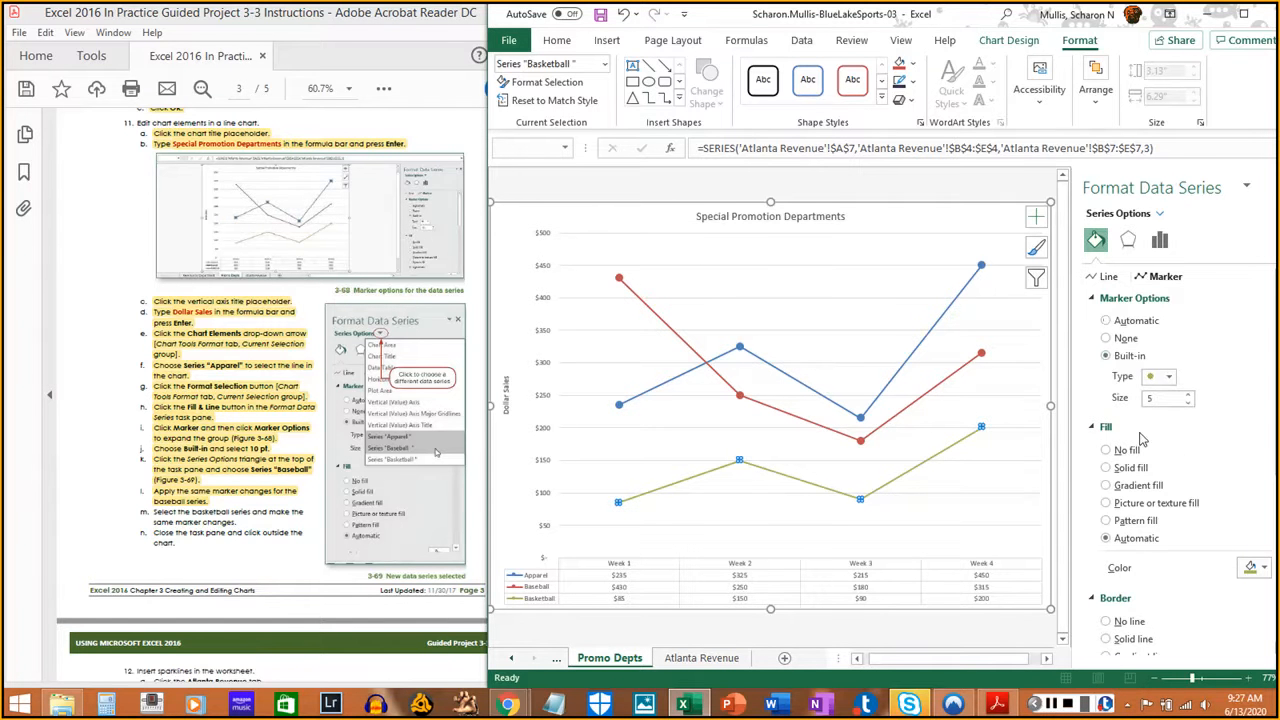
{"action": "left_click", "coordinate": [1189, 394]}
{"action": "left_click", "coordinate": [1189, 394]}
{"action": "left_click", "coordinate": [1189, 394]}
{"action": "left_click", "coordinate": [1189, 394]}
- Highlight instructions 11m and 11n in the Acrobat Reader PDF and return to the Promo Depts chart in Excel
{"action": "left_click_drag", "start_coordinate": [152, 512], "coordinate": [238, 522]}
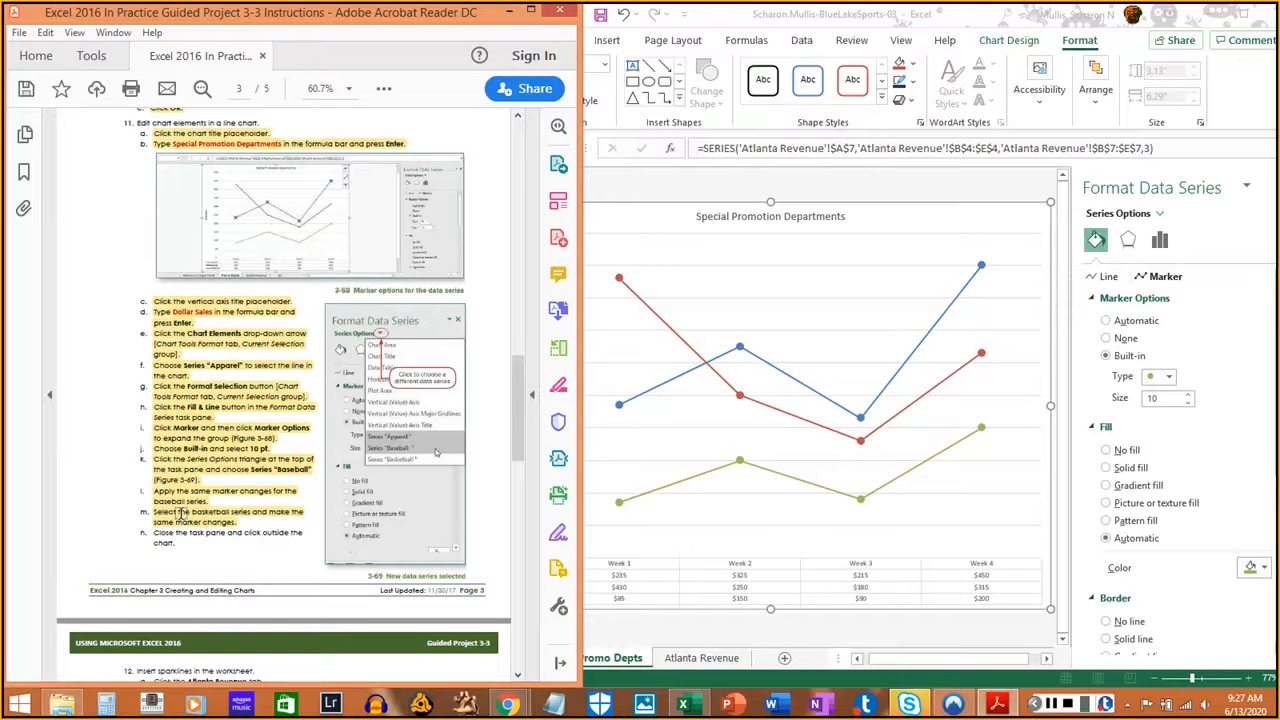
{"action": "scroll", "coordinate": [180, 512], "scroll_direction": "down", "scroll_amount": 1}
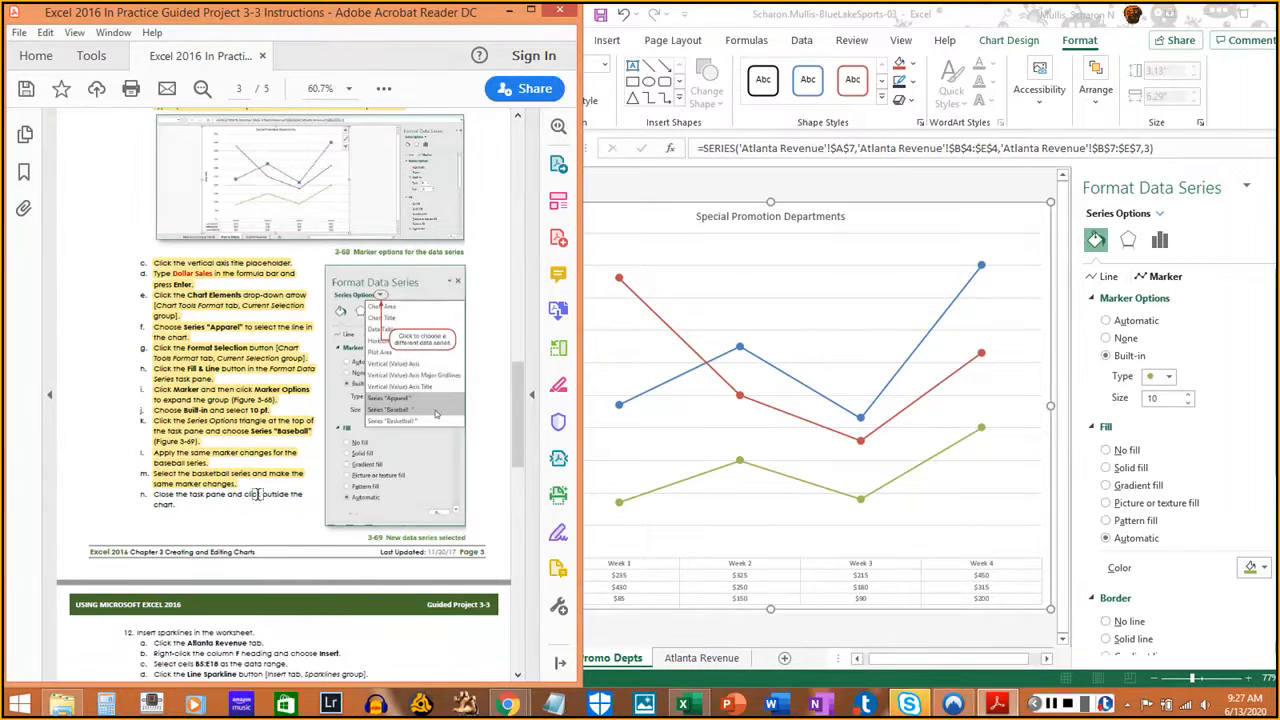
{"action": "left_click_drag", "start_coordinate": [153, 494], "coordinate": [181, 504]}
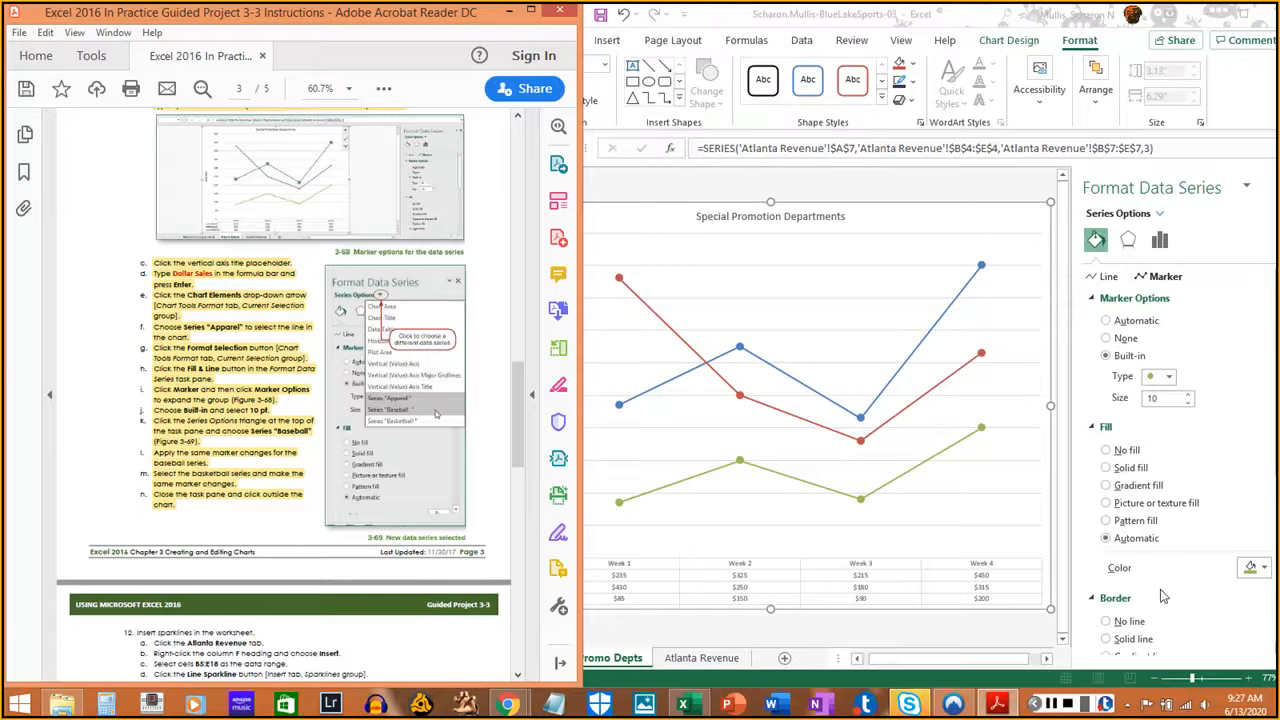
{"action": "left_click", "coordinate": [1259, 379]}
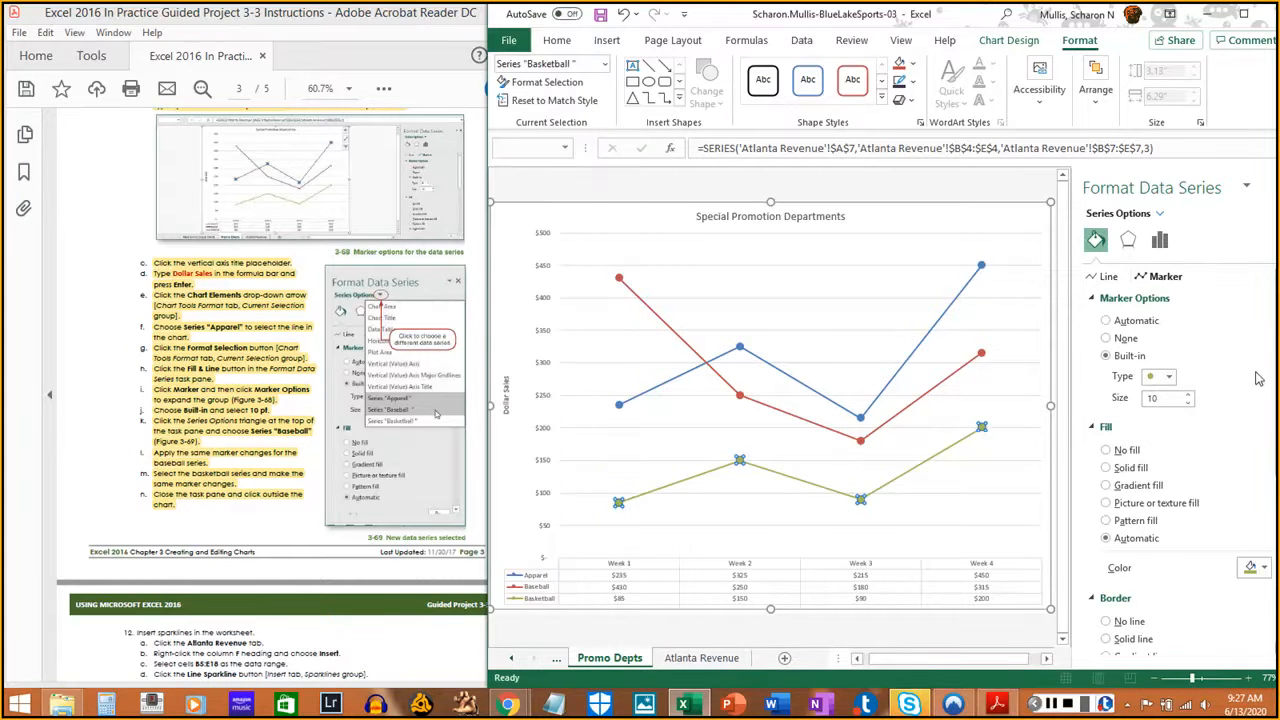
{"action": "left_click", "coordinate": [1052, 705]}
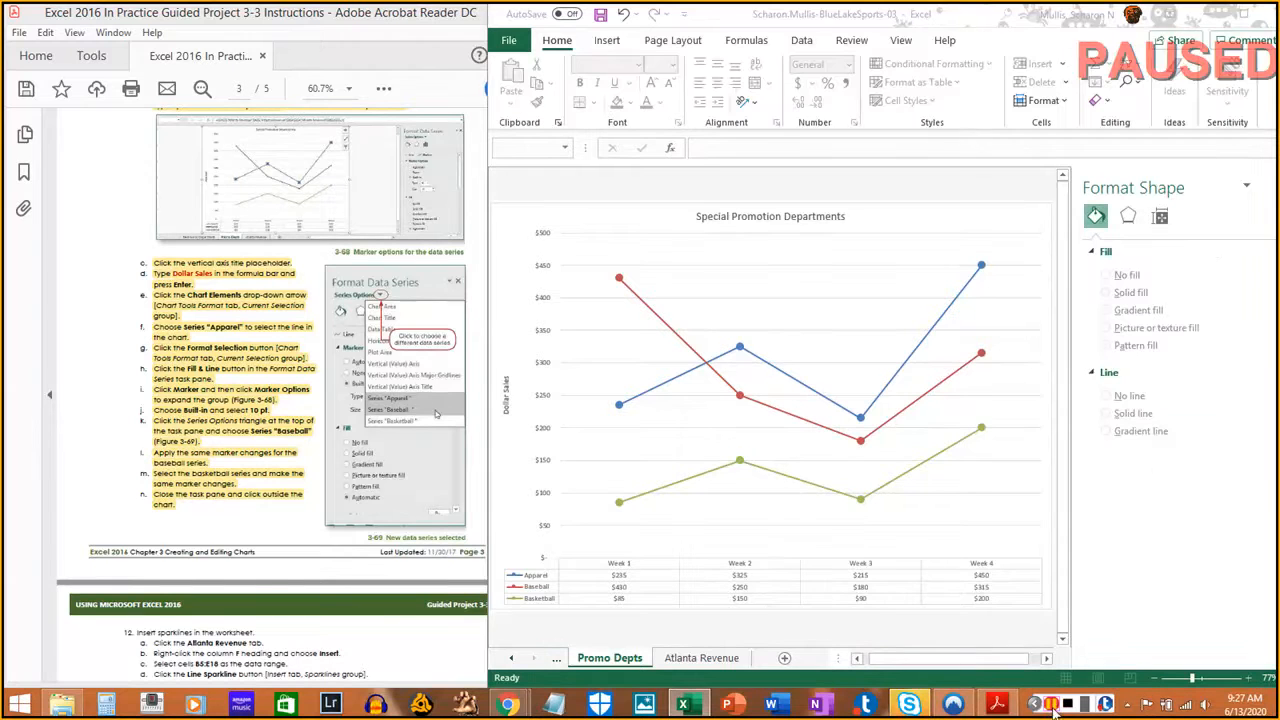
- Close the Format Shape pane and save the workbook with the Promo Depts chart deselected
{"action": "left_click", "coordinate": [1246, 187]}
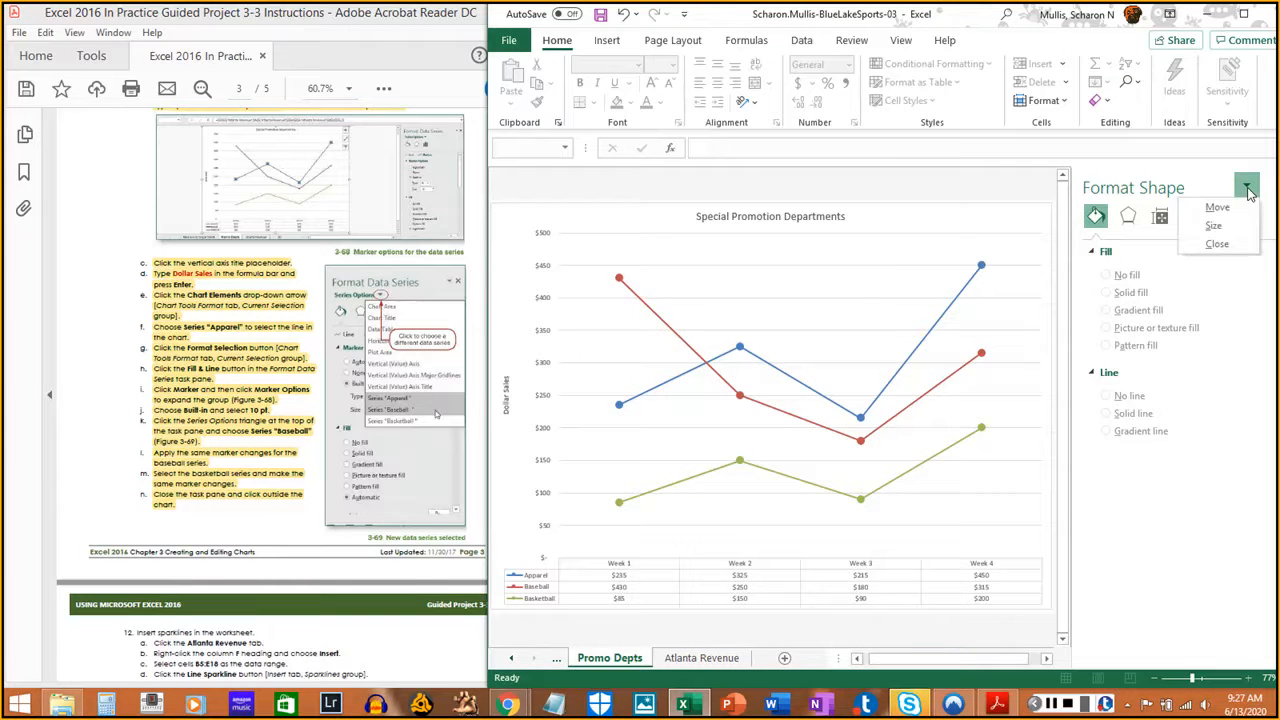
{"action": "left_click", "coordinate": [1217, 245]}
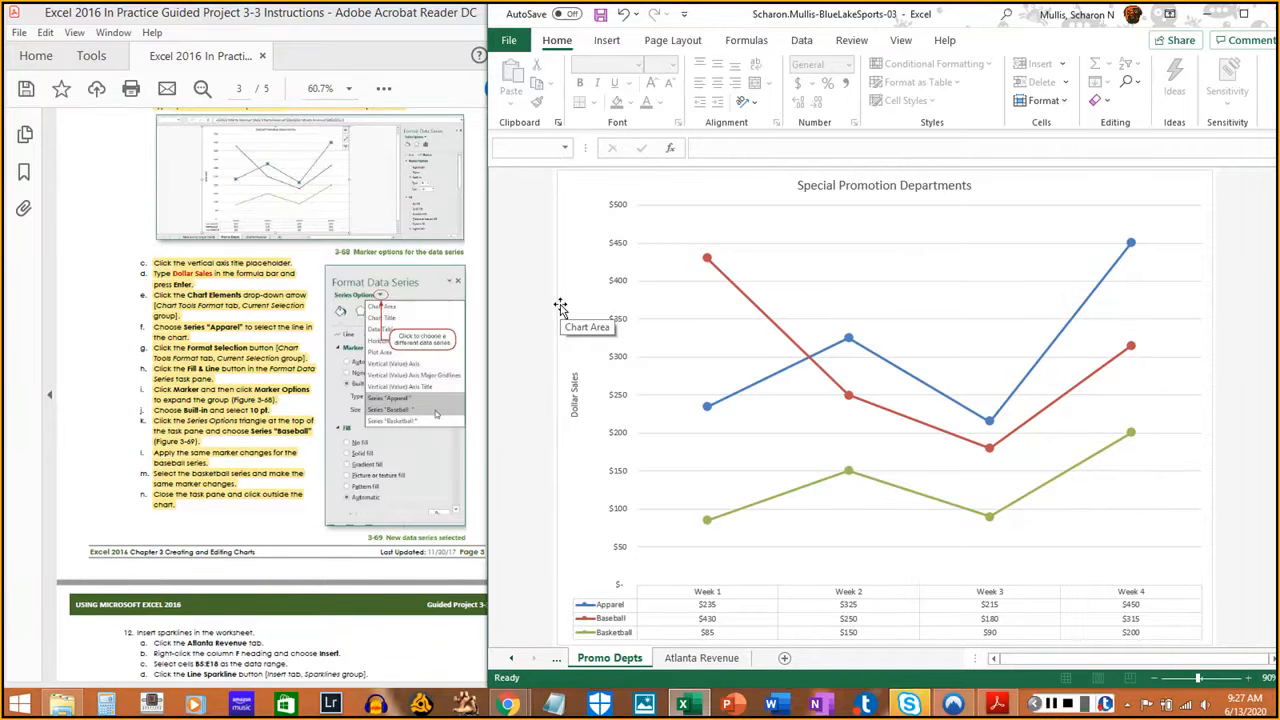
{"action": "left_click", "coordinate": [560, 307]}
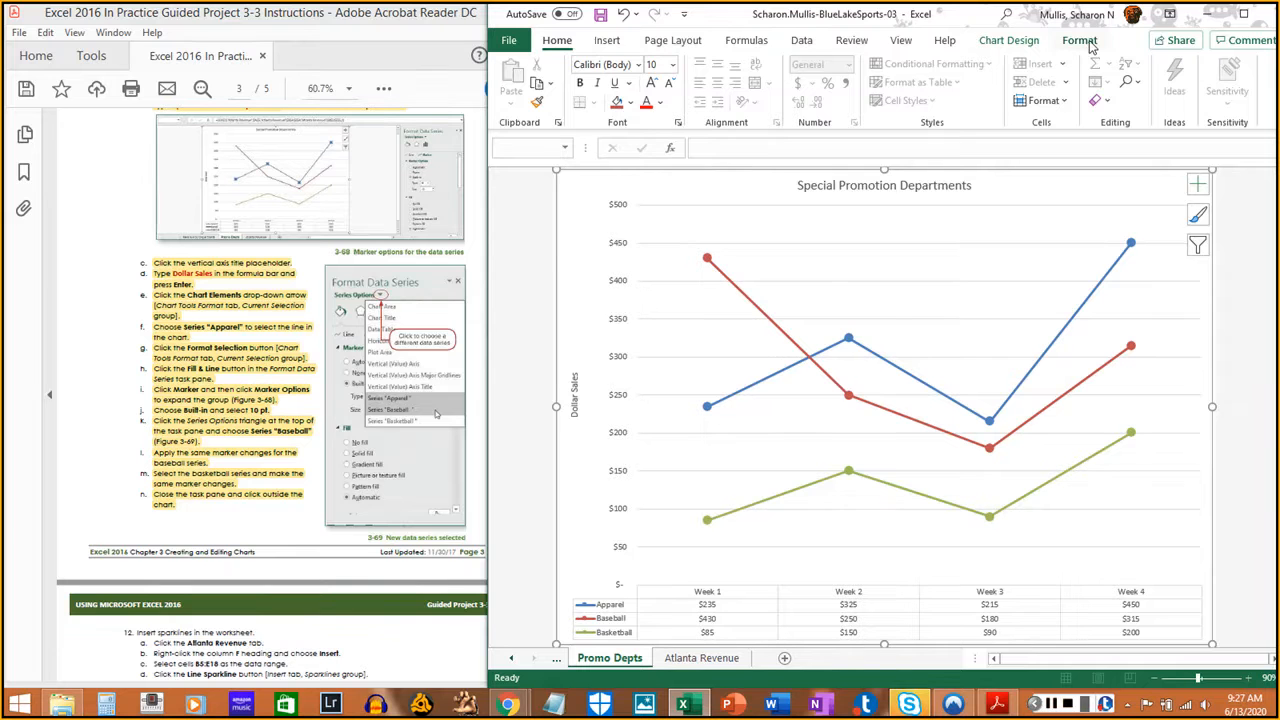
{"action": "left_click", "coordinate": [529, 276]}
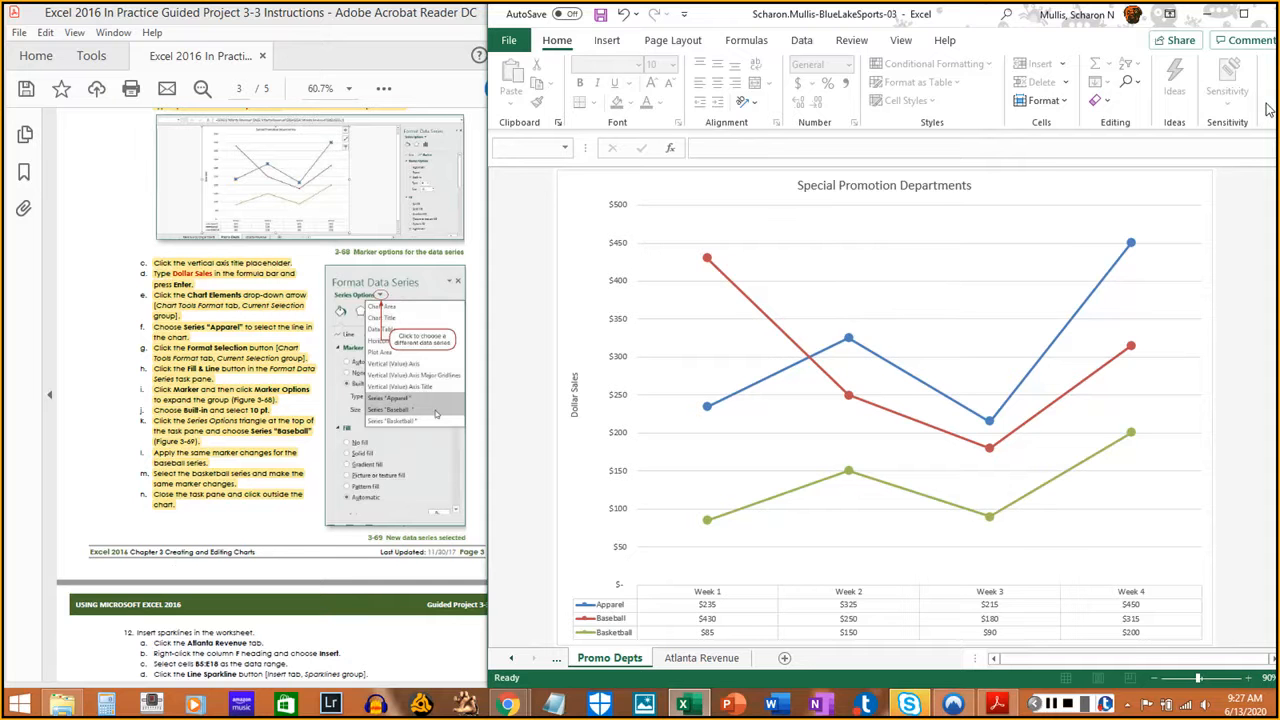
{"action": "key", "text": "ctrl+s"}
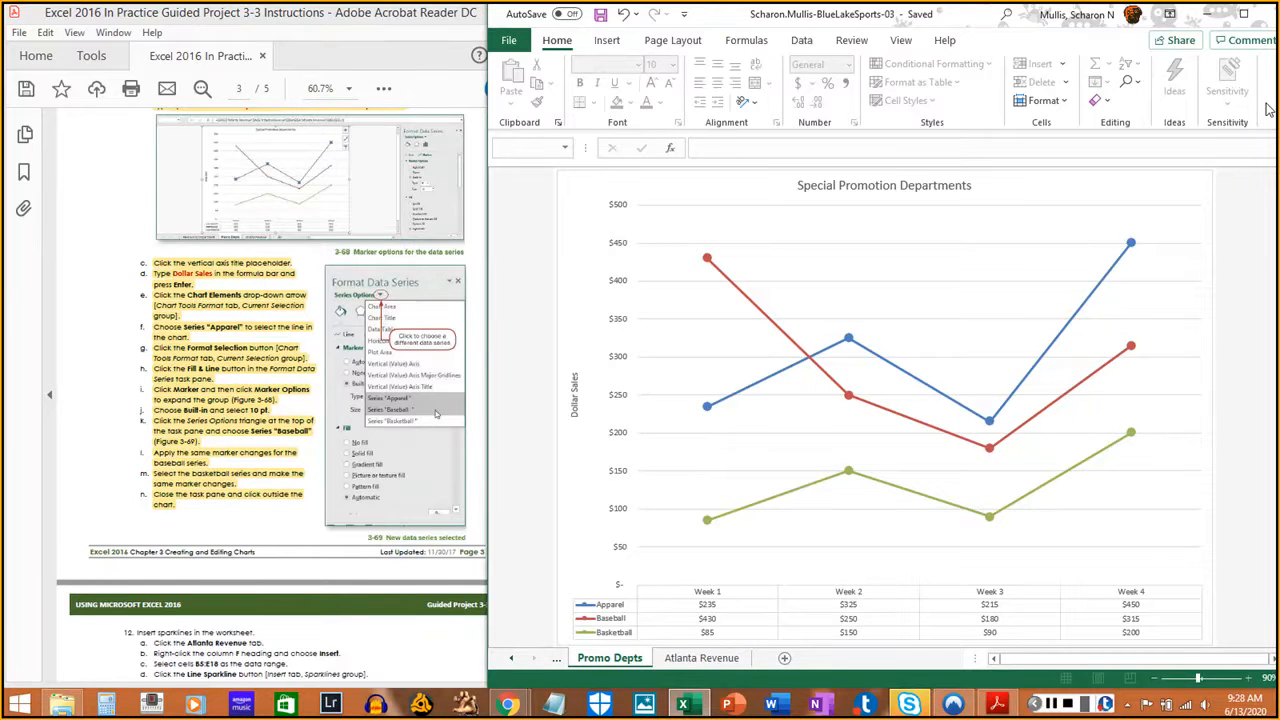
- Open the Atlanta Revenue sheet in Excel, highlight instruction 12a in the Acrobat Reader PDF, and return to Excel
{"action": "left_click", "coordinate": [104, 485]}
{"action": "scroll", "coordinate": [160, 480], "scroll_direction": "down", "scroll_amount": 5}
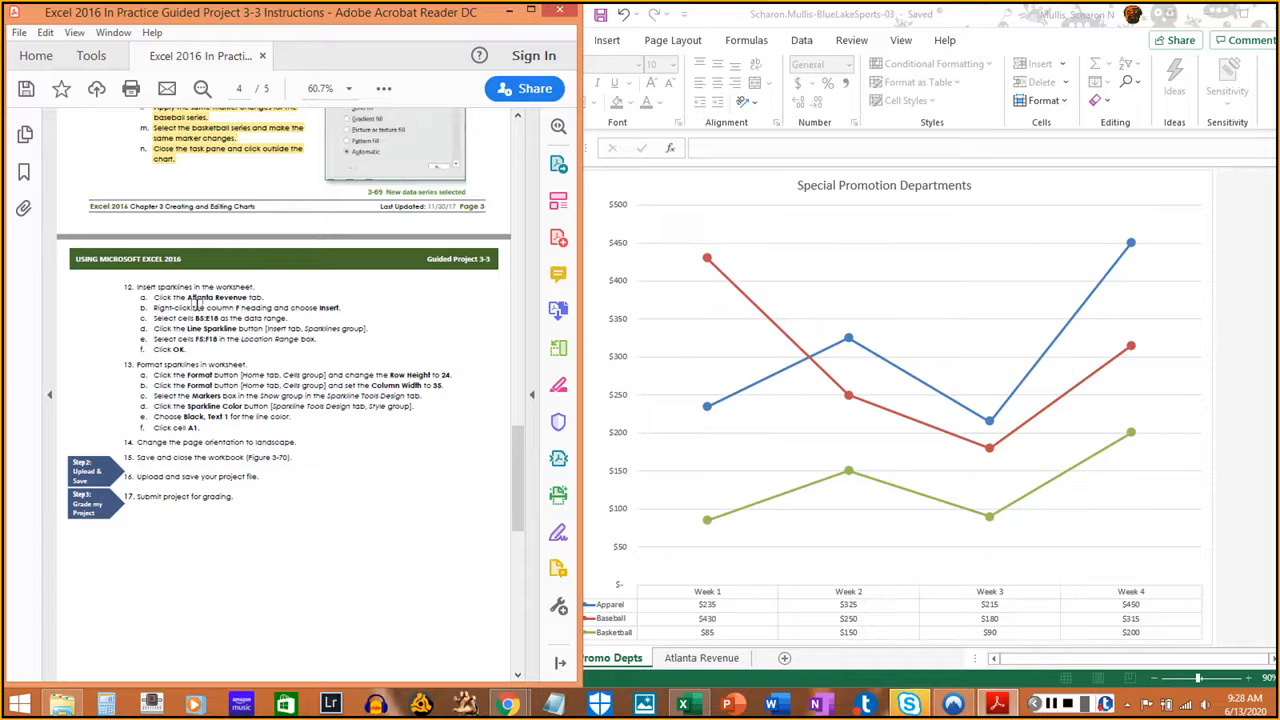
{"action": "left_click", "coordinate": [862, 660]}
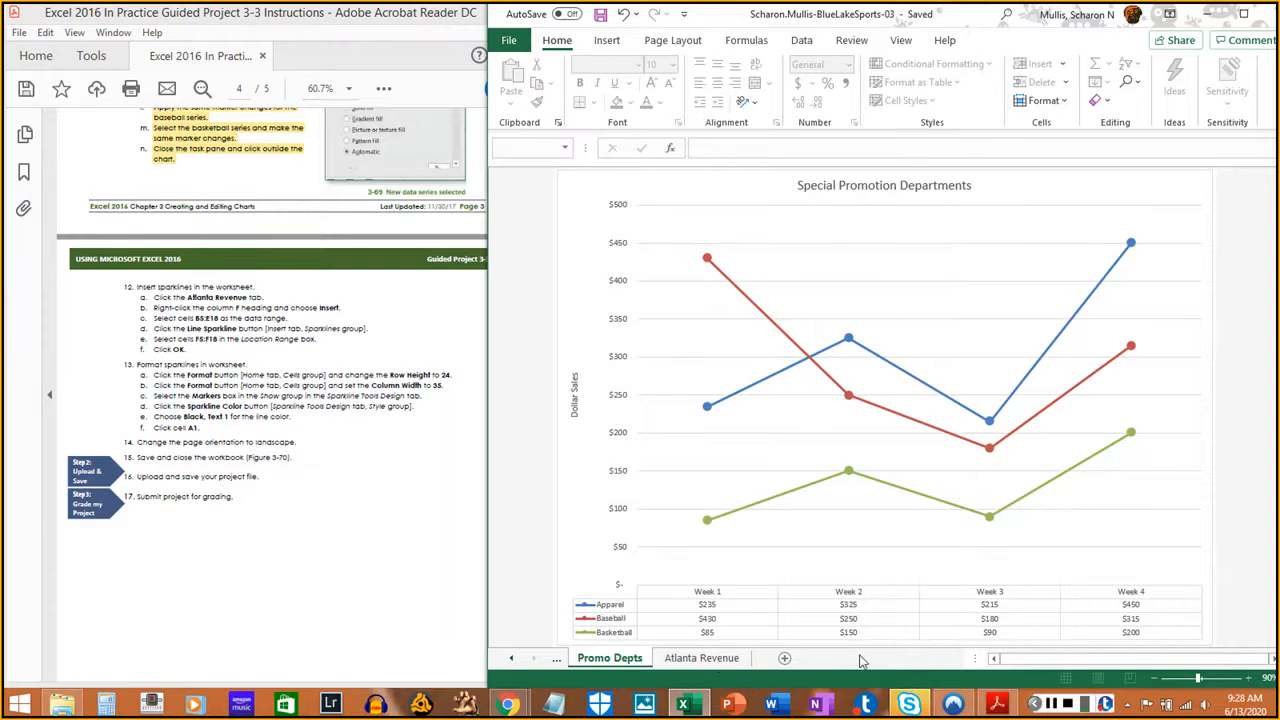
{"action": "left_click", "coordinate": [713, 660]}
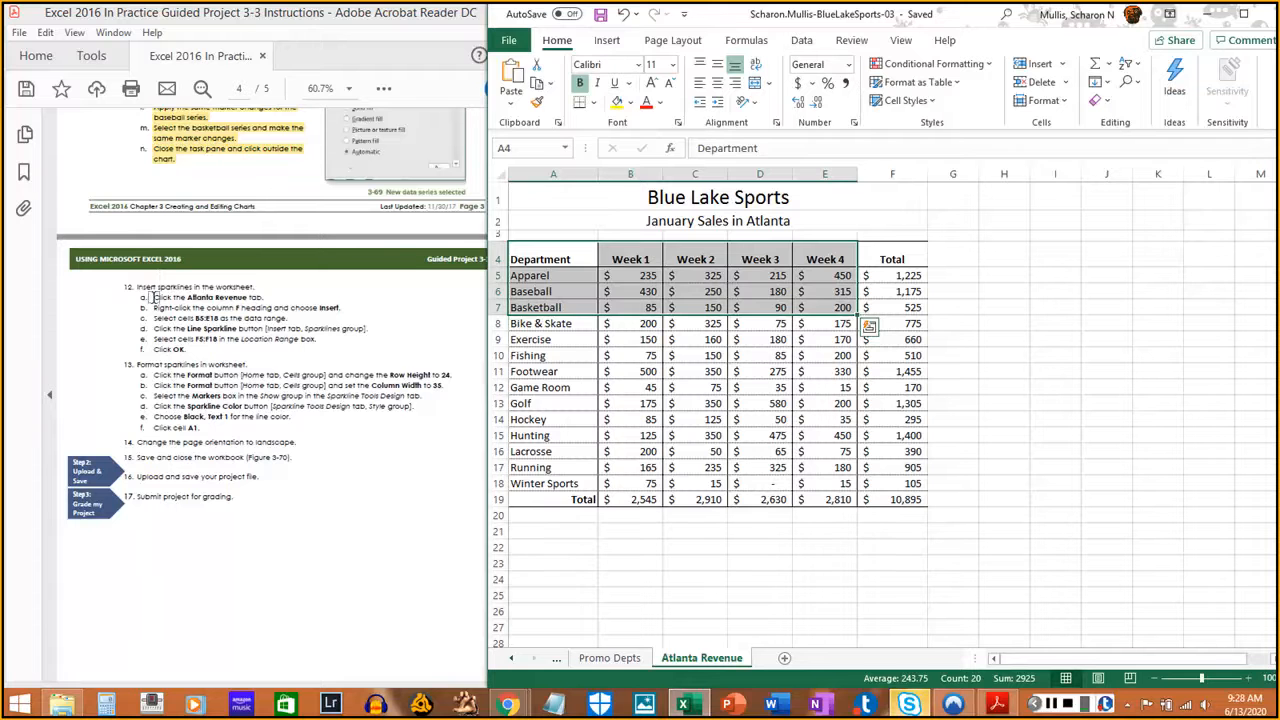
{"action": "left_click_drag", "start_coordinate": [154, 299], "coordinate": [267, 298]}
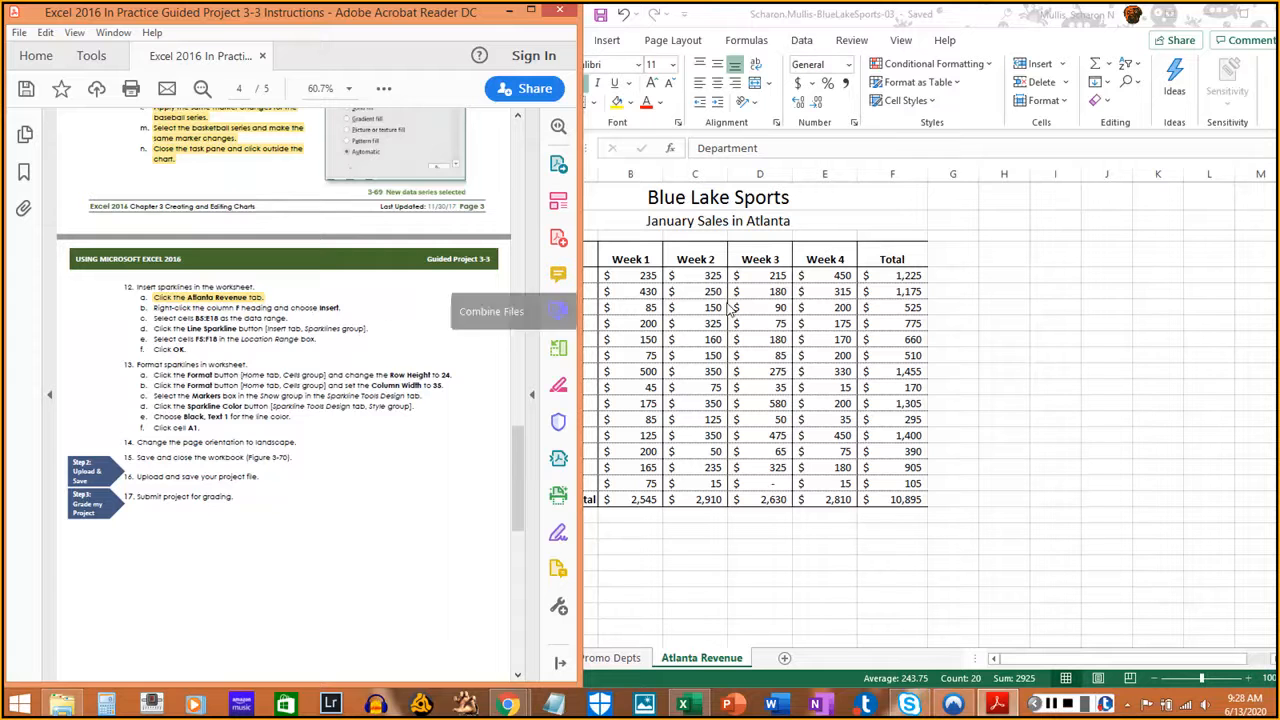
{"action": "left_click", "coordinate": [807, 259]}
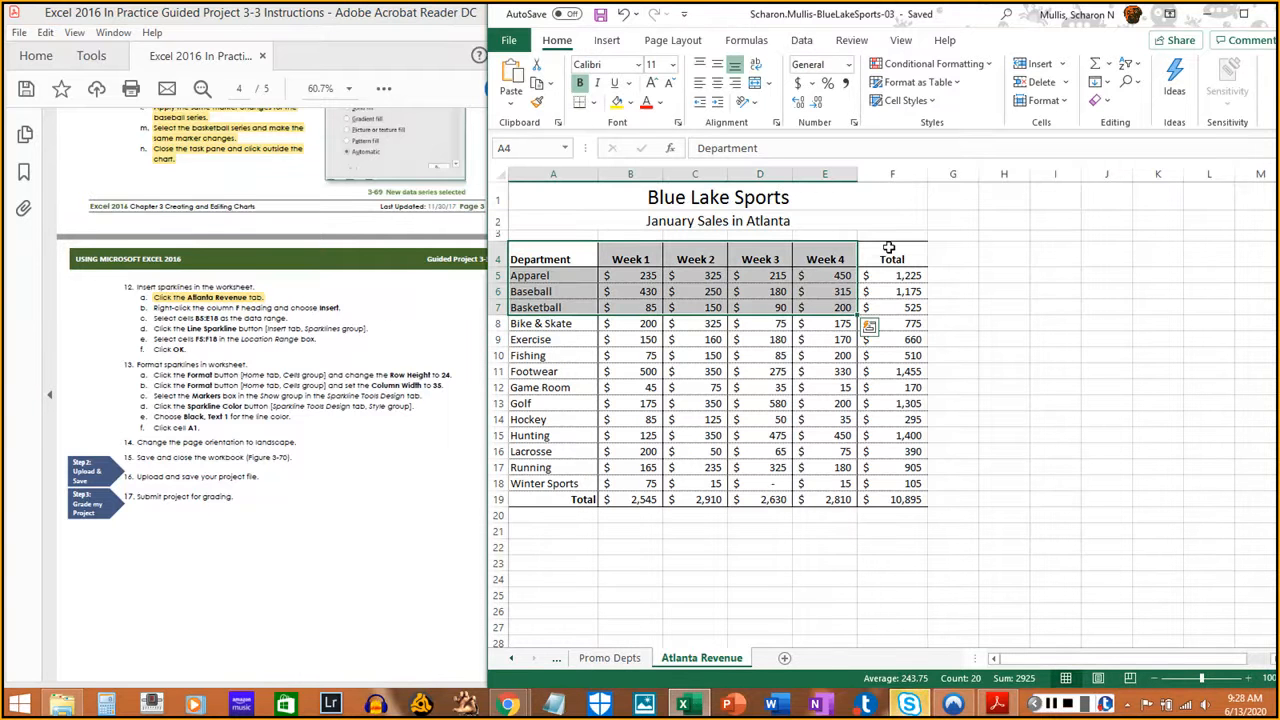
{"action": "left_click", "coordinate": [888, 250]}
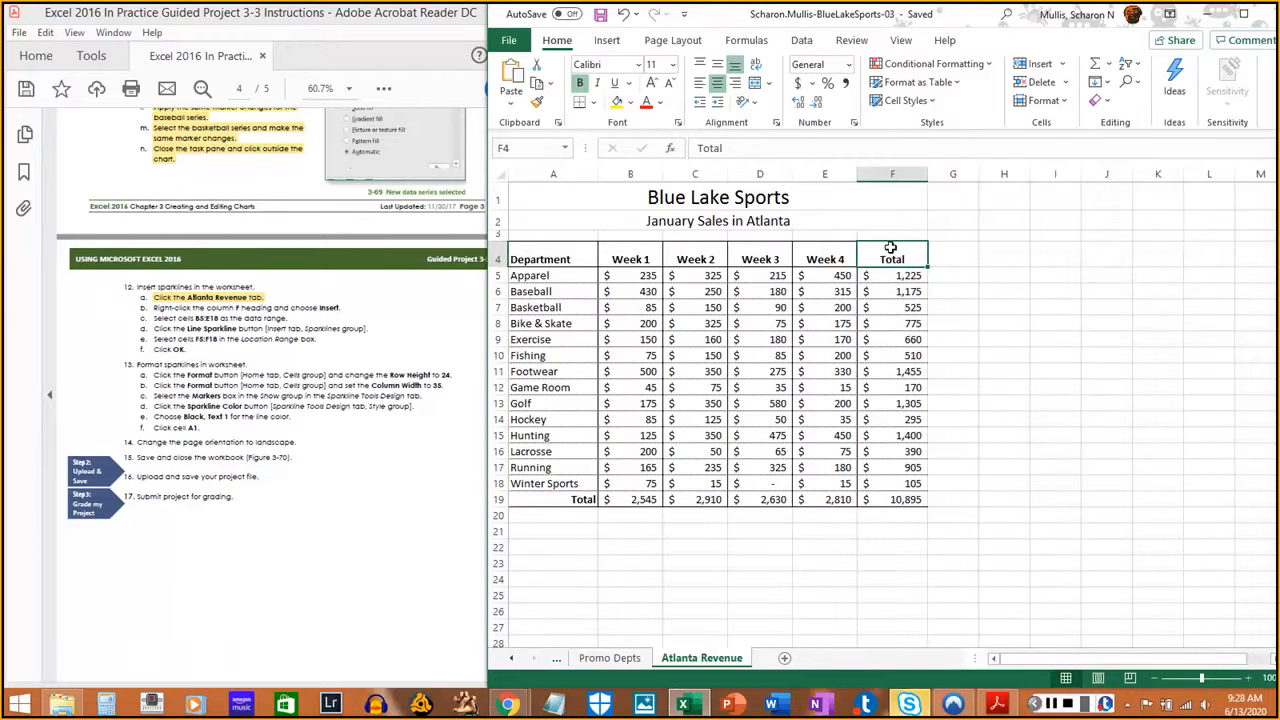
{"action": "right_click", "coordinate": [890, 247]}
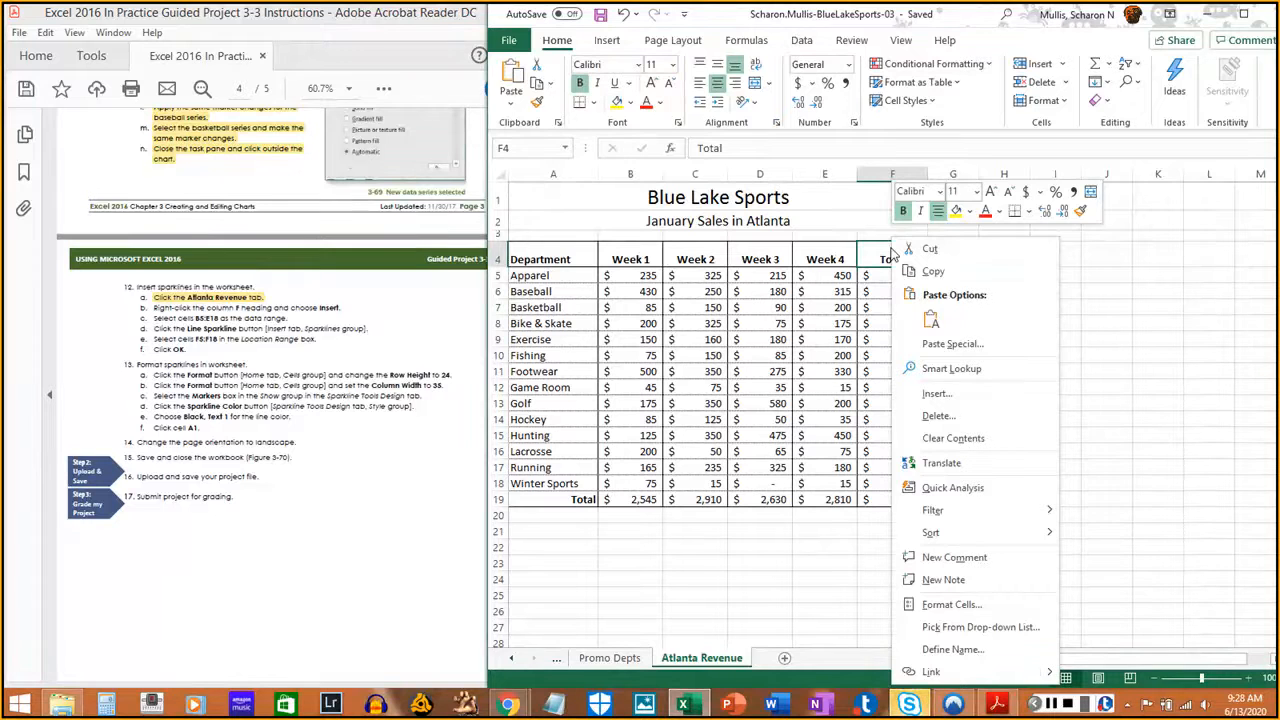
{"action": "left_click", "coordinate": [941, 393]}
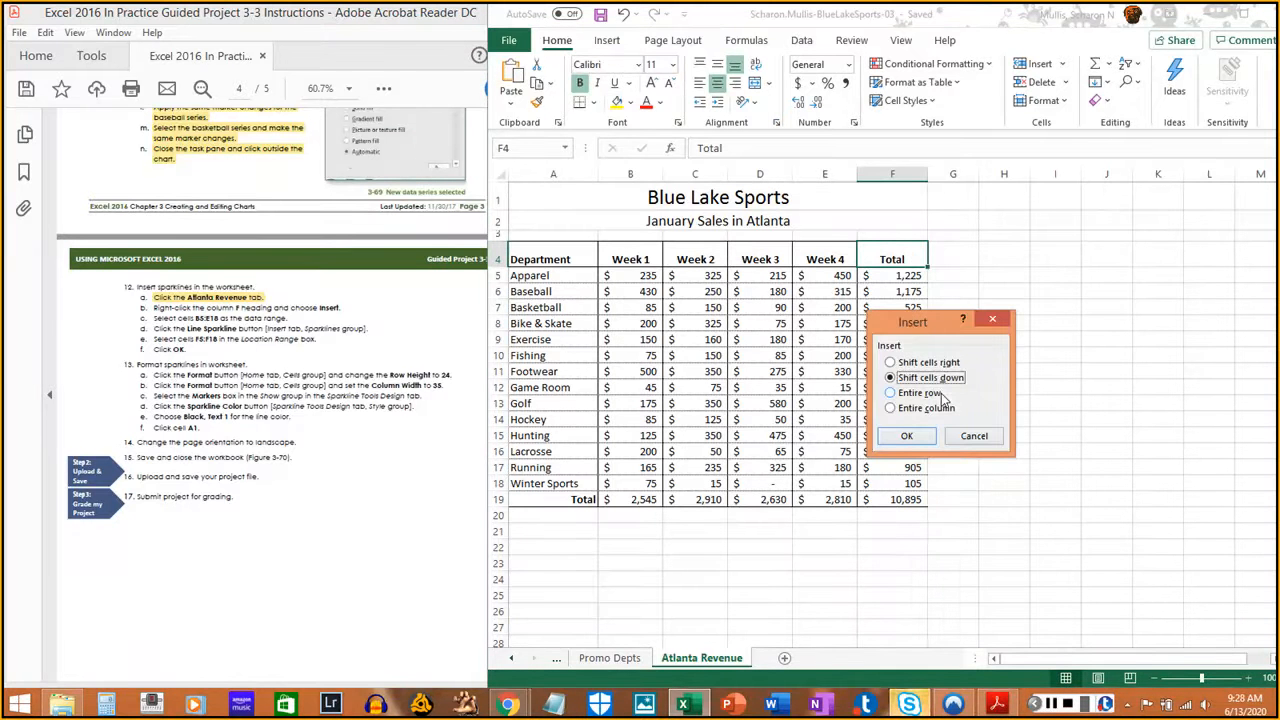
{"action": "left_click", "coordinate": [1053, 708]}
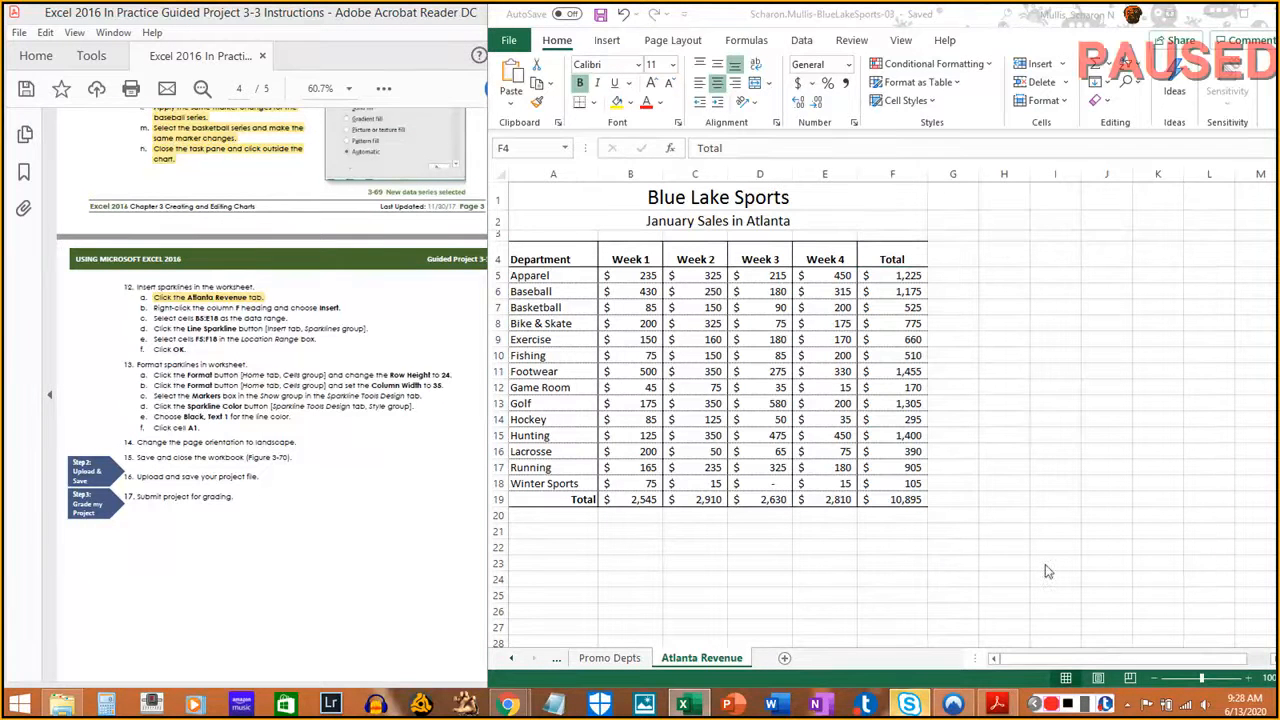
- Insert a blank column F before the Total column and highlight instruction 12b in the Acrobat Reader PDF
{"action": "left_click", "coordinate": [889, 173]}
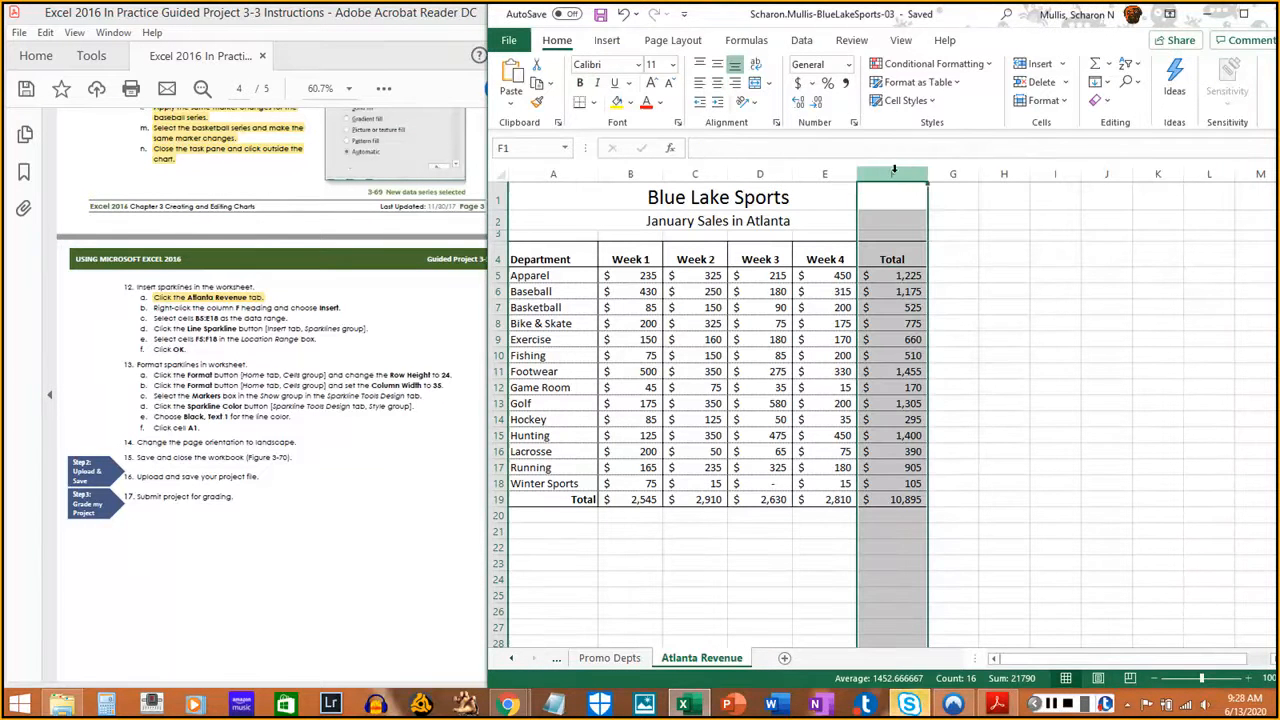
{"action": "right_click", "coordinate": [896, 178]}
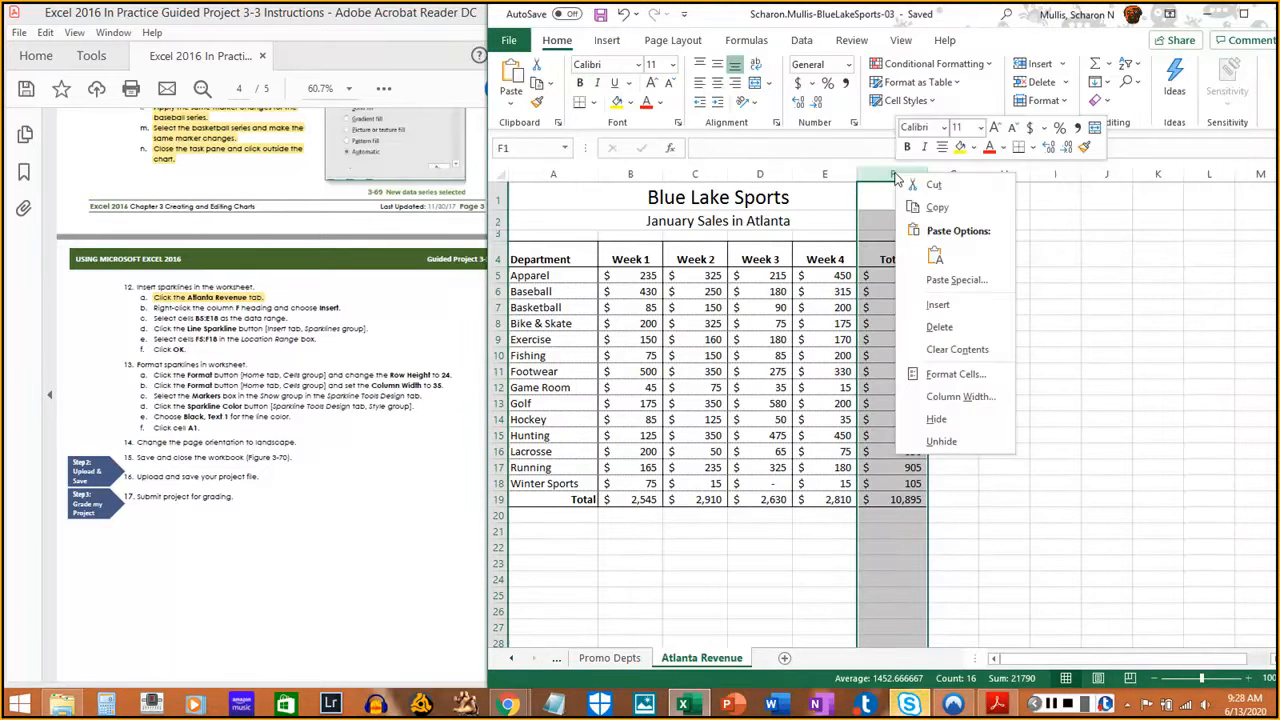
{"action": "left_click", "coordinate": [943, 304]}
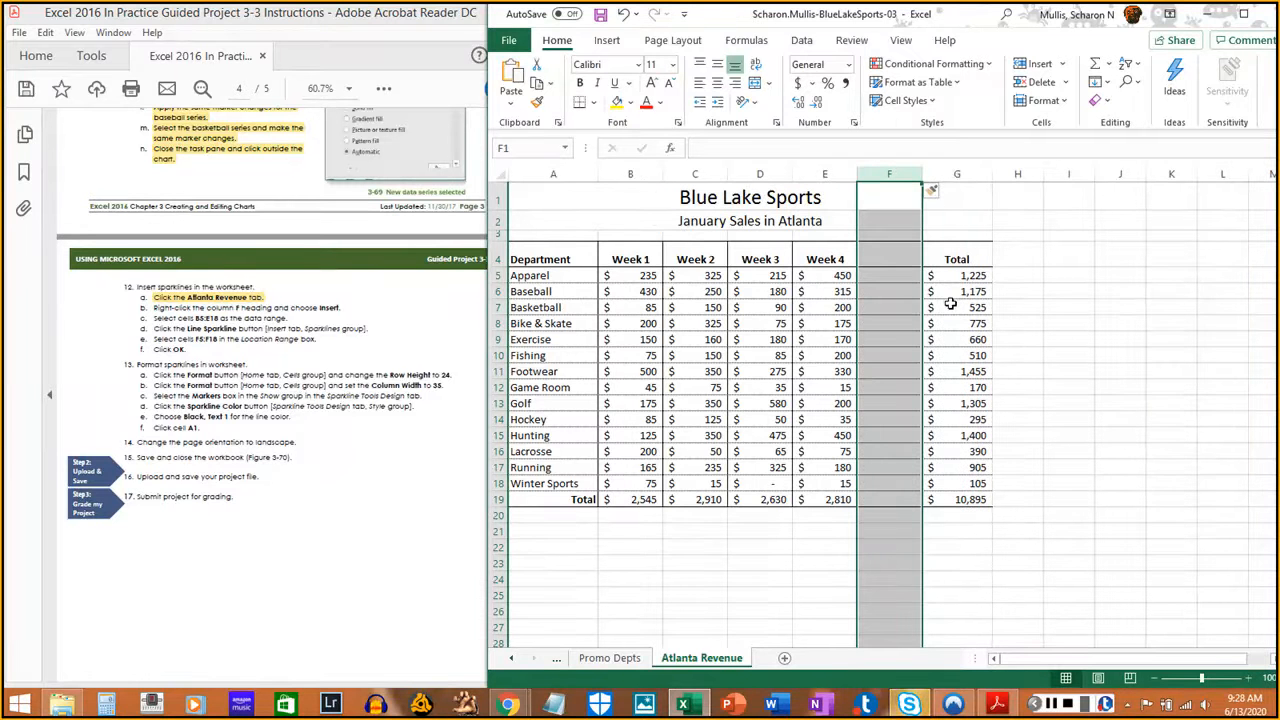
{"action": "left_click", "coordinate": [158, 310]}
{"action": "left_click_drag", "start_coordinate": [180, 308], "coordinate": [342, 310]}
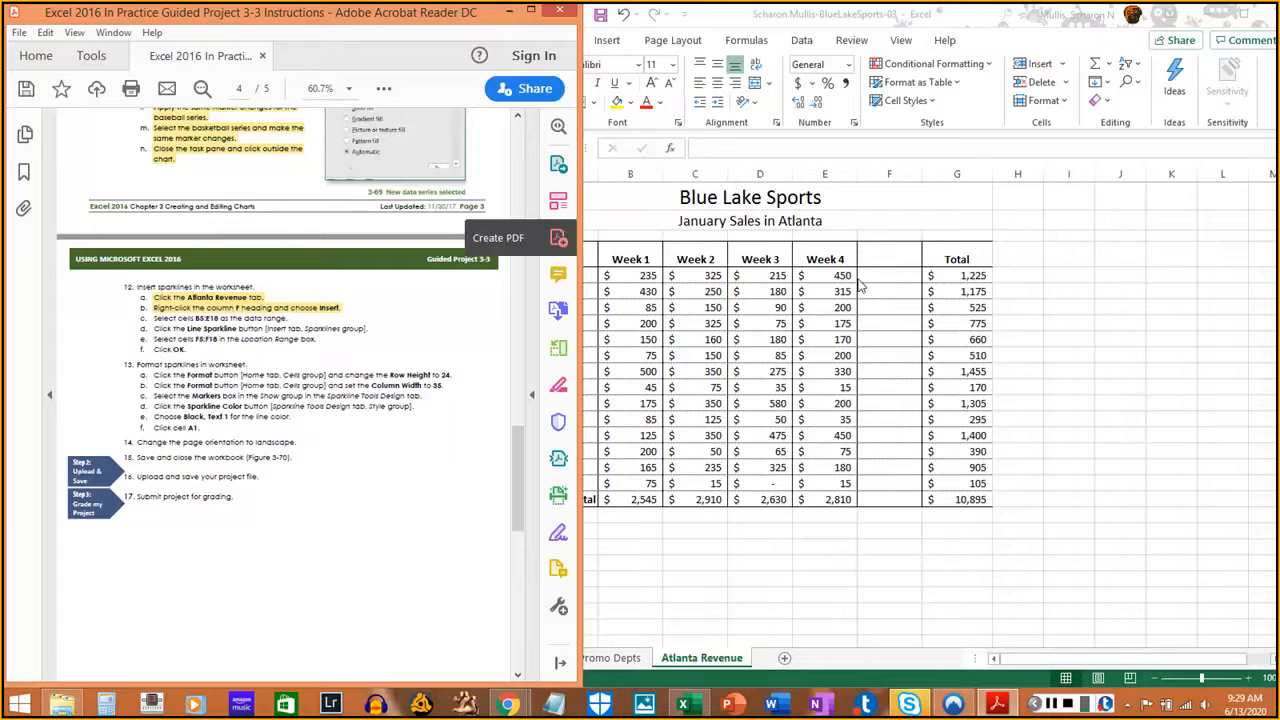
- Try to insert line sparklines on Atlanta Revenue with data range B5:E18 and location range F15:F18
{"action": "left_click", "coordinate": [621, 276]}
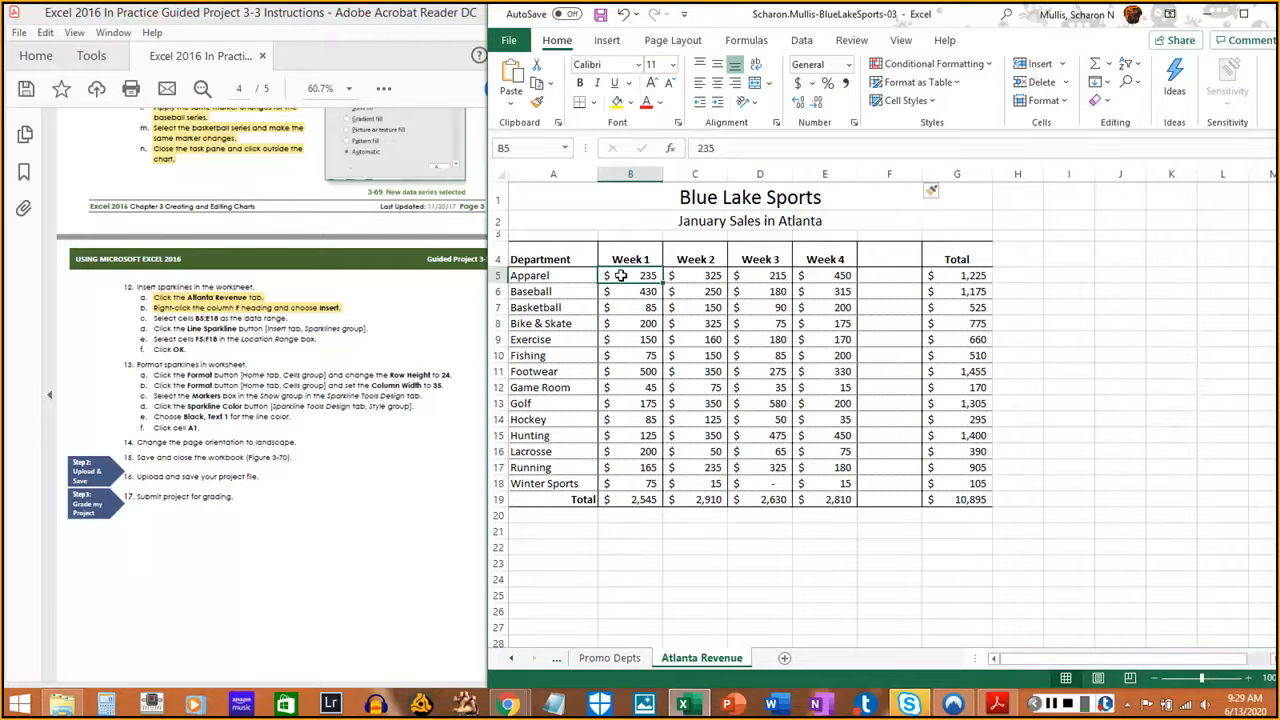
{"action": "left_click_drag", "start_coordinate": [621, 276], "coordinate": [842, 482]}
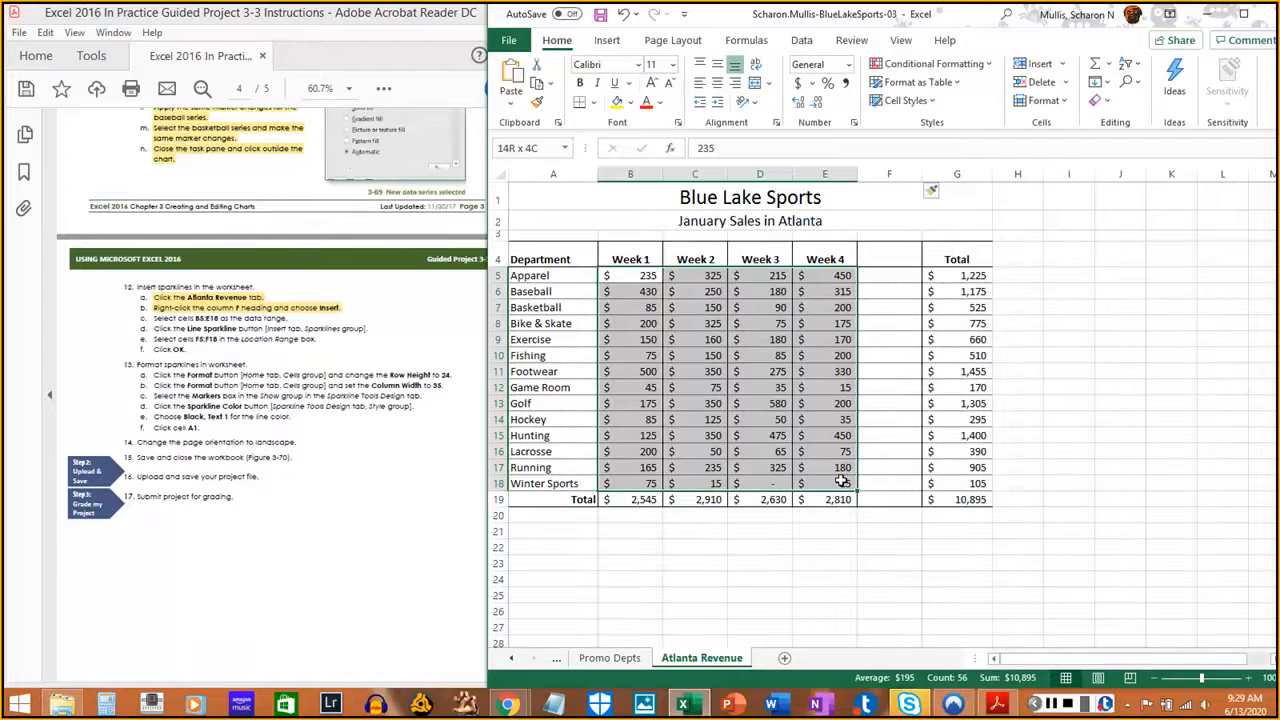
{"action": "left_click_drag", "start_coordinate": [842, 482], "coordinate": [843, 483]}
{"action": "left_click", "coordinate": [607, 42]}
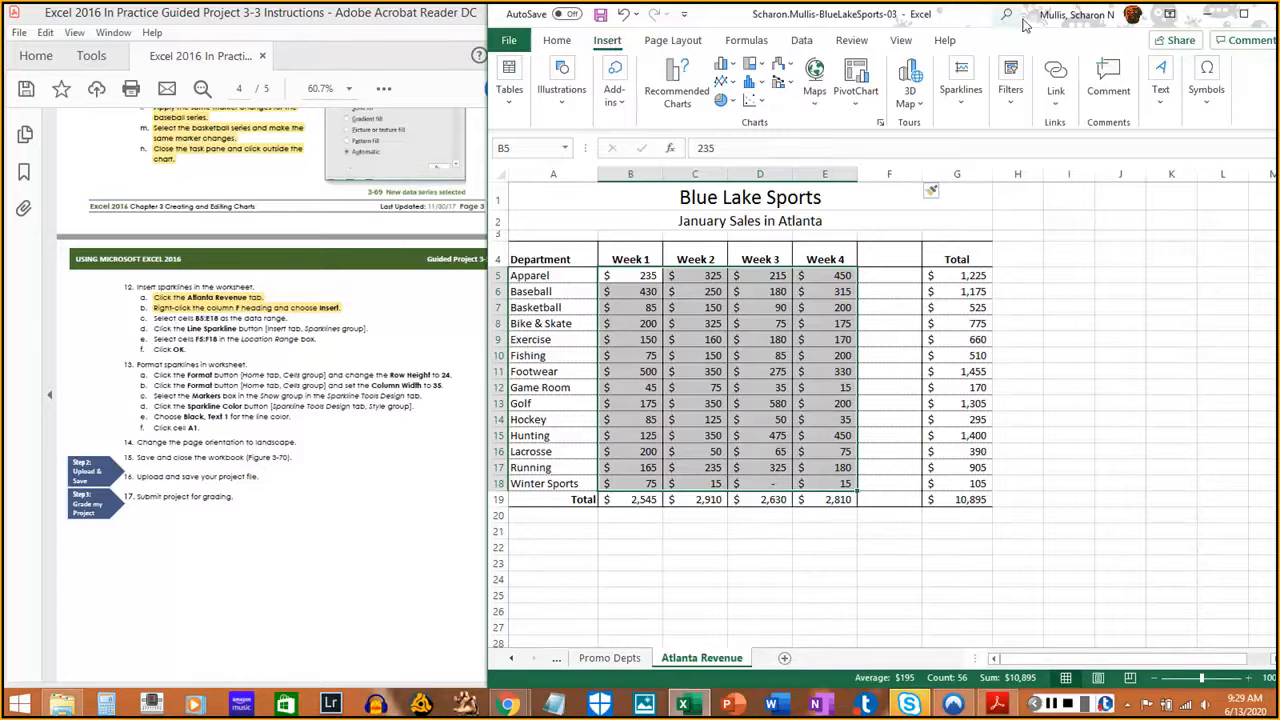
{"action": "left_click", "coordinate": [1243, 14]}
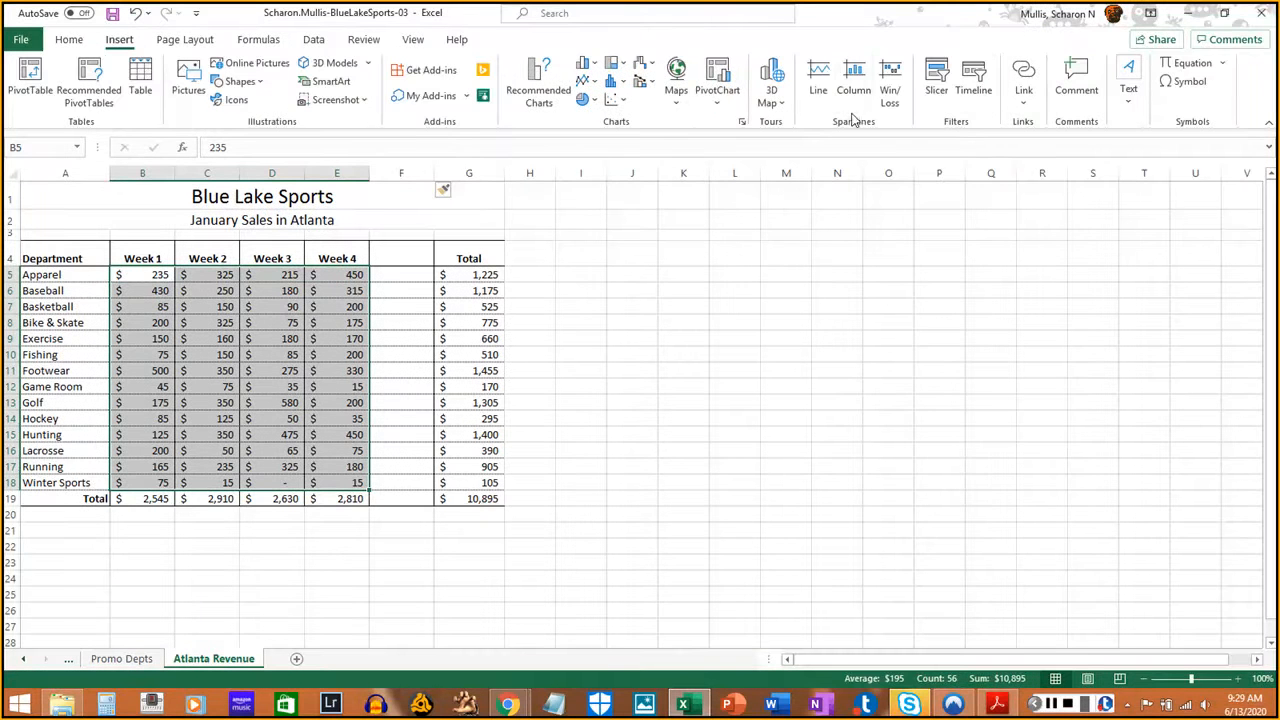
{"action": "double_click", "coordinate": [873, 22]}
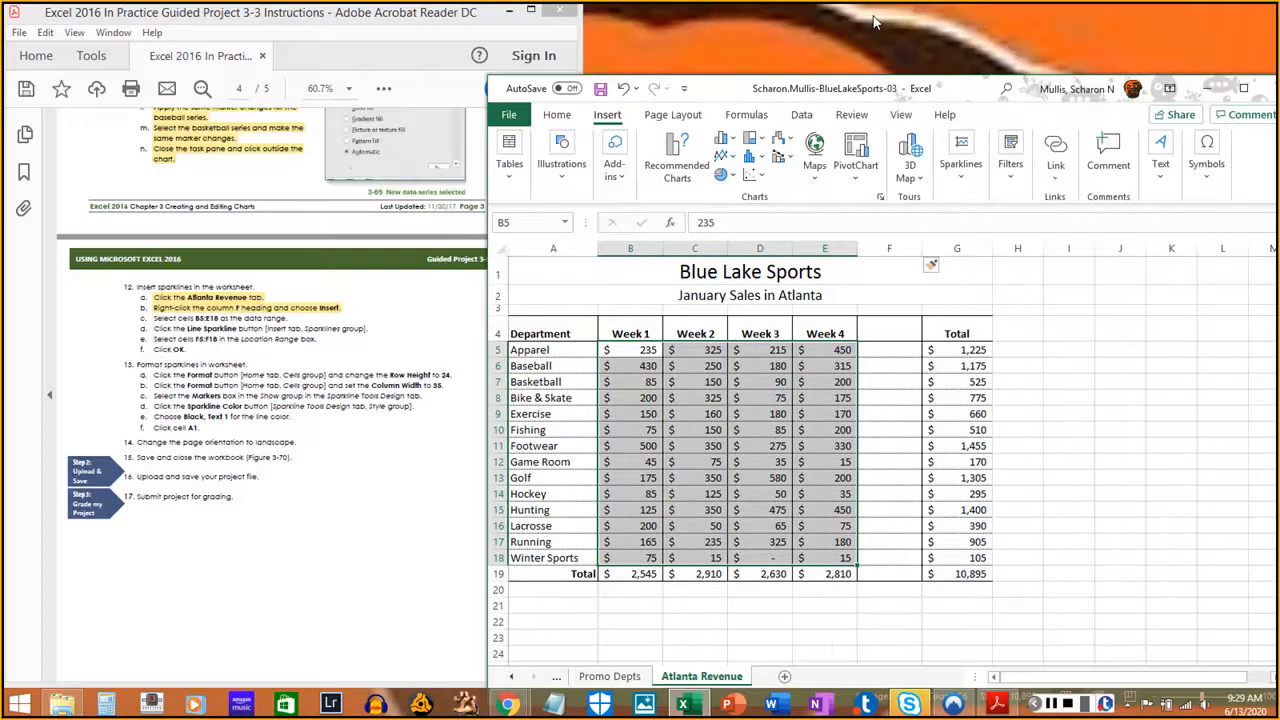
{"action": "left_click", "coordinate": [958, 182]}
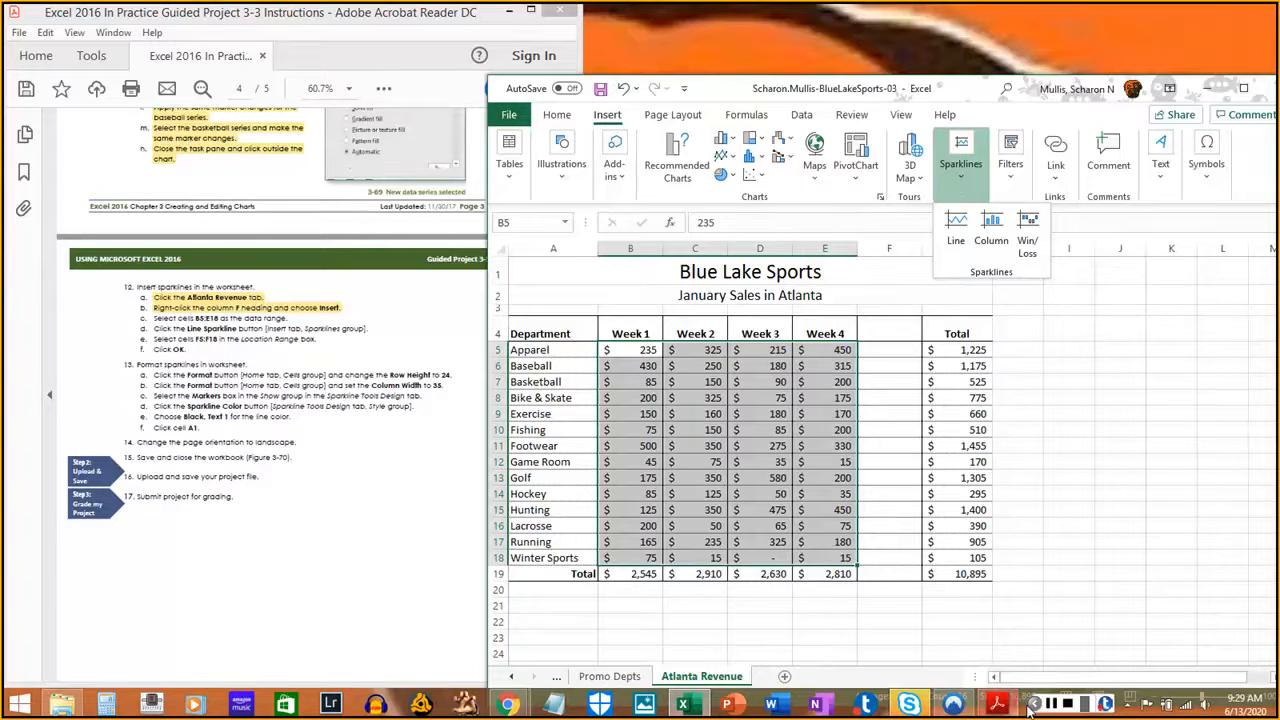
{"action": "left_click", "coordinate": [957, 236]}
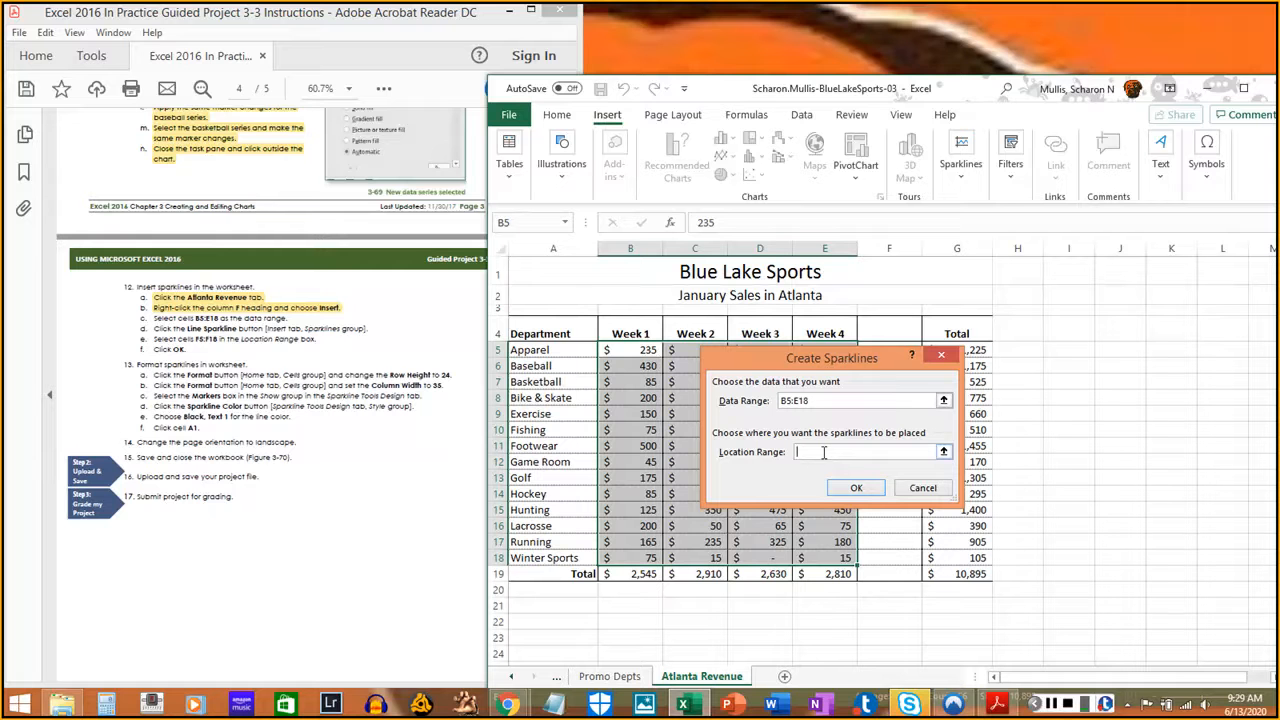
{"action": "type", "text": "F15:F18"}
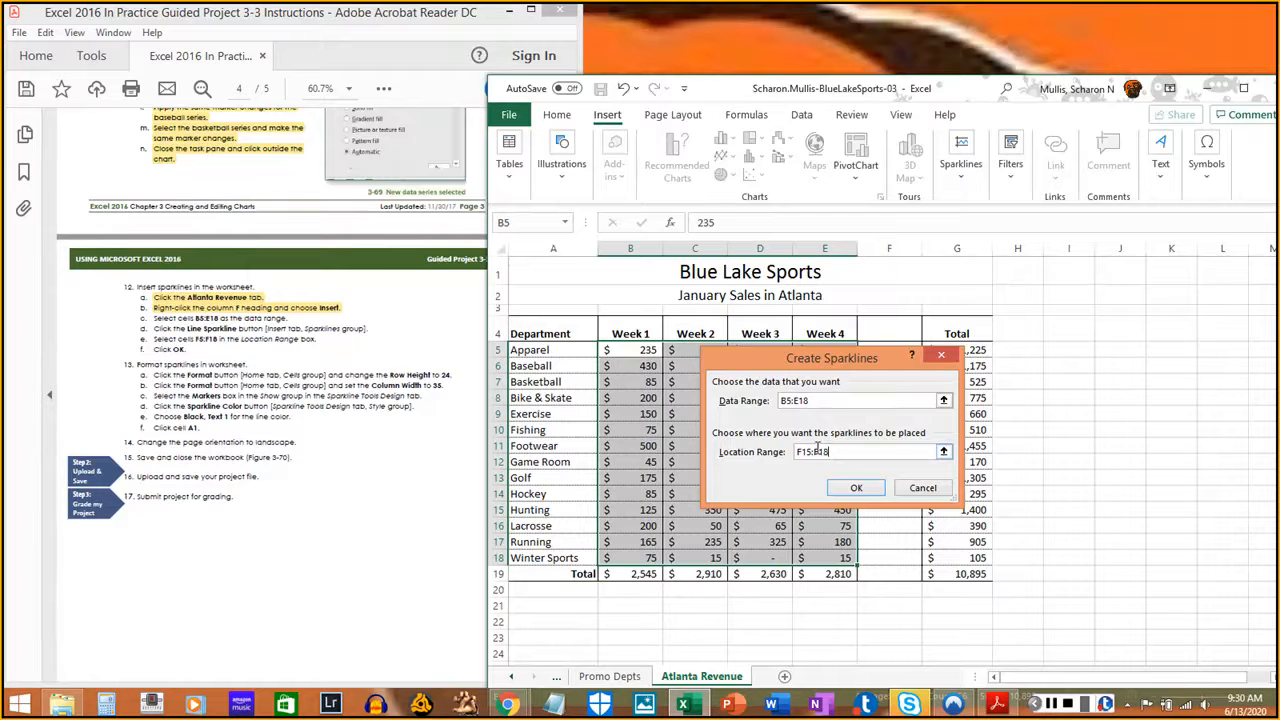
{"action": "left_click", "coordinate": [866, 494]}
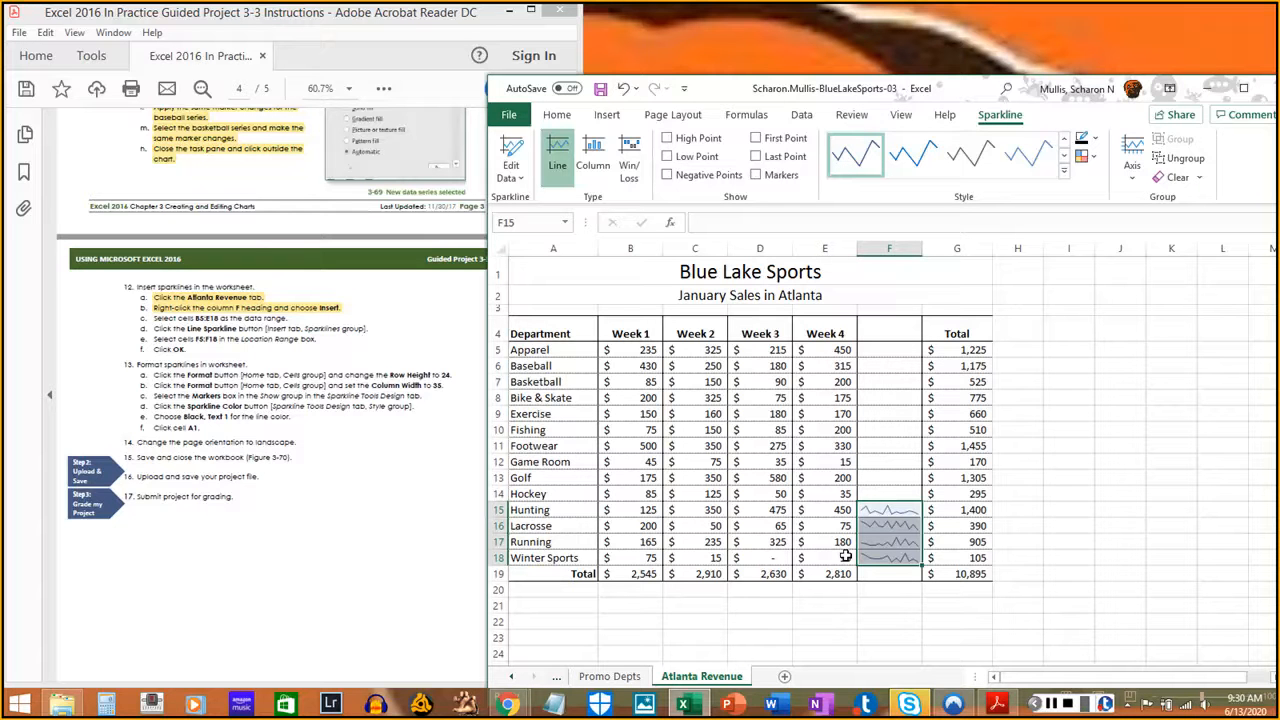
- Undo the sparklines in F15:F18 while keeping the blank column F before the Total column
{"action": "double_click", "coordinate": [888, 508]}
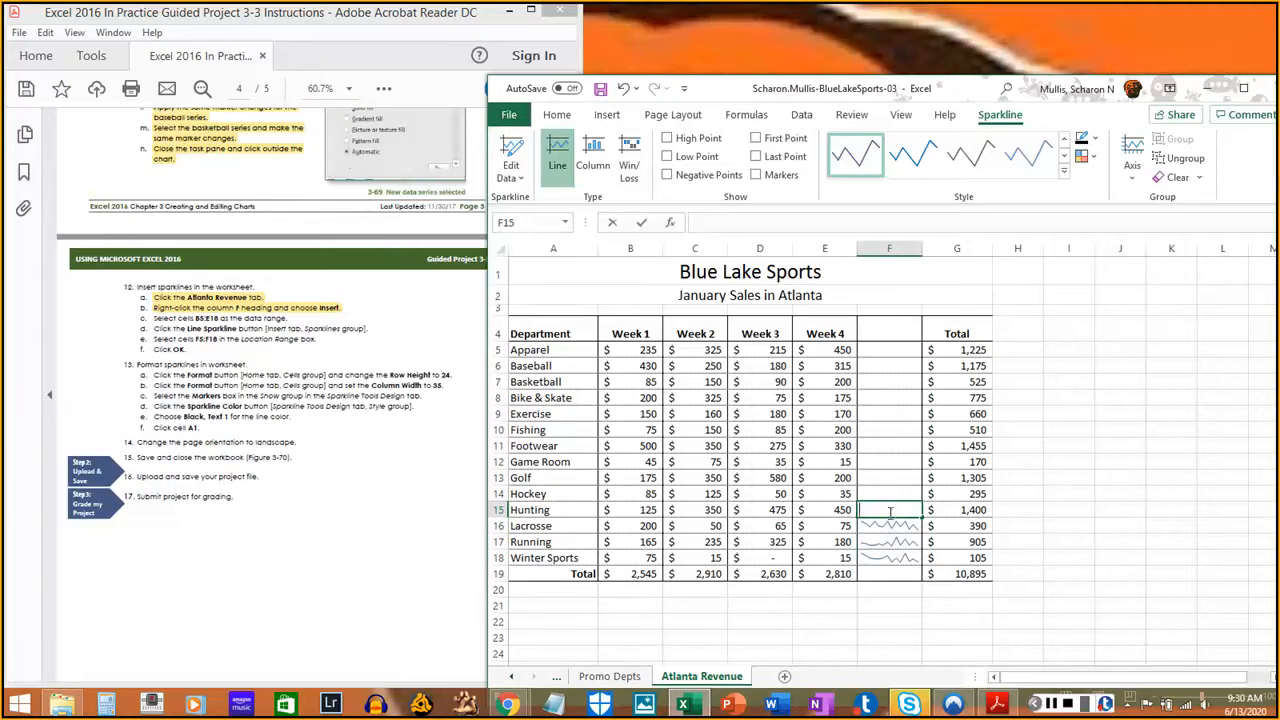
{"action": "key", "text": "Escape"}
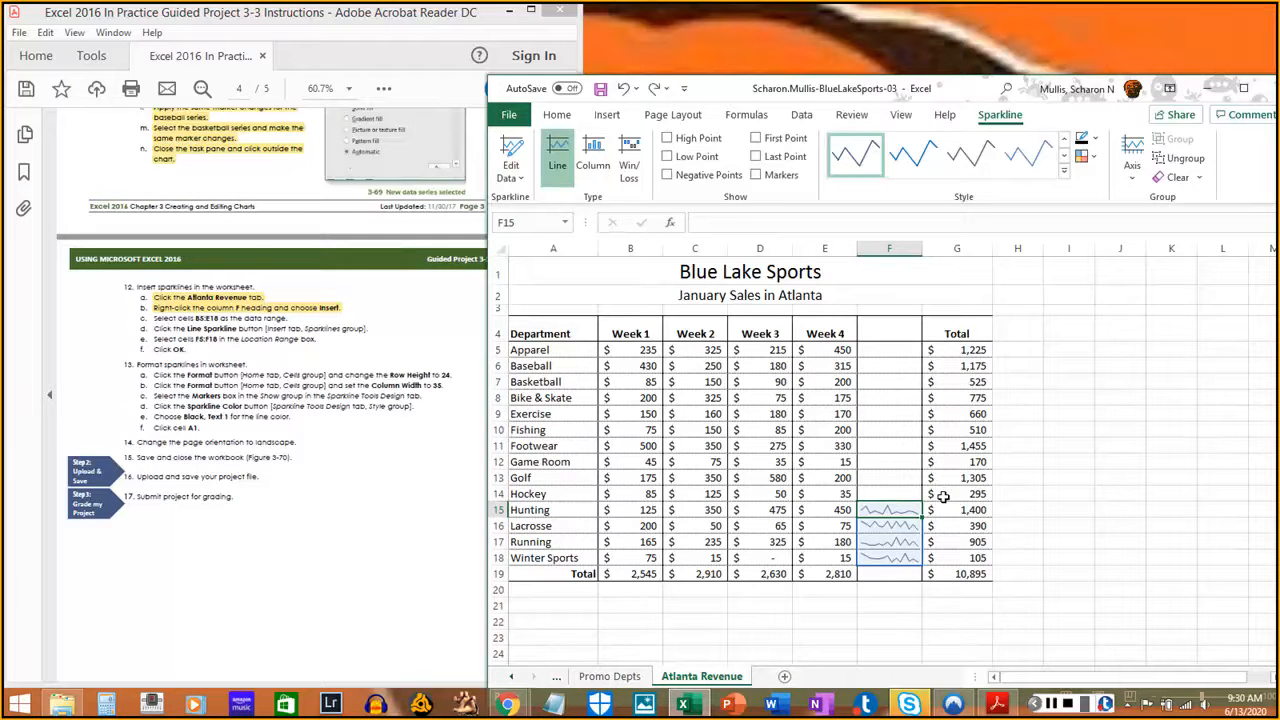
{"action": "key", "text": "ctrl+z"}
{"action": "key", "text": "ctrl+z"}
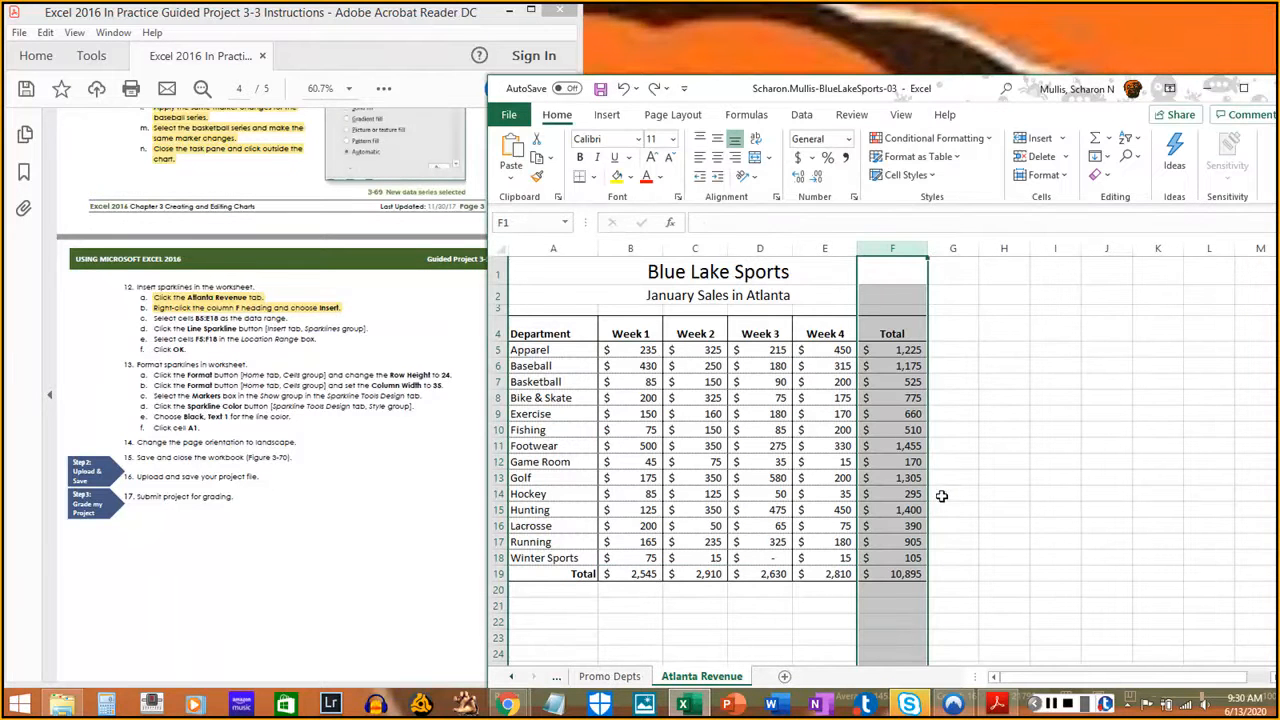
{"action": "left_click", "coordinate": [654, 88]}
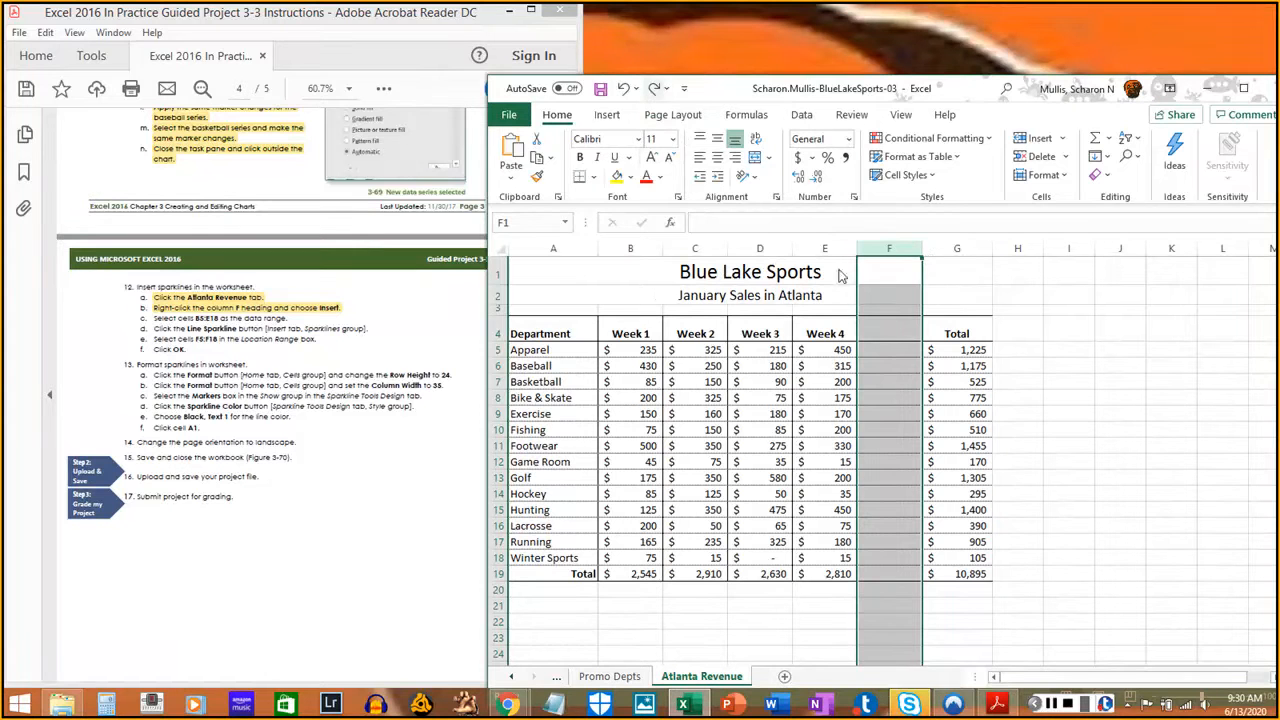
- Insert line sparklines on Atlanta Revenue using data range B5:E18 and location range F5:F18
{"action": "left_click_drag", "start_coordinate": [620, 352], "coordinate": [824, 554]}
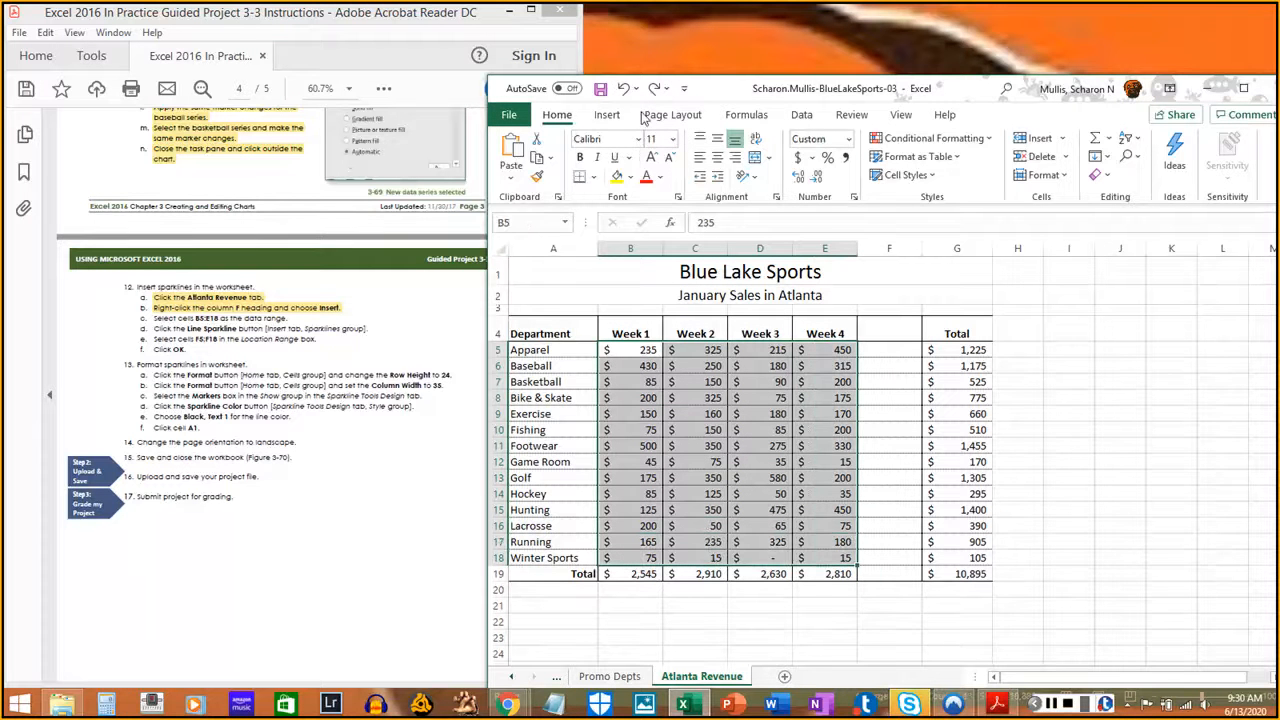
{"action": "left_click", "coordinate": [604, 116]}
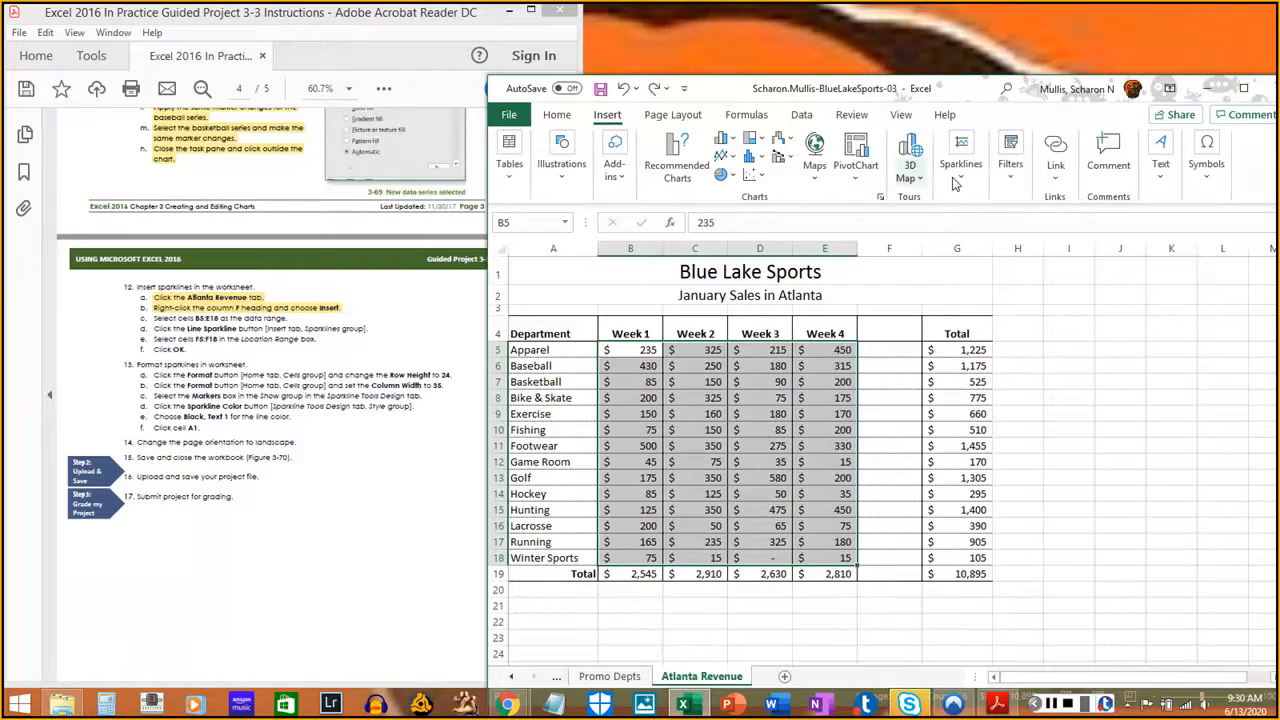
{"action": "left_click", "coordinate": [963, 172]}
{"action": "left_click", "coordinate": [960, 220]}
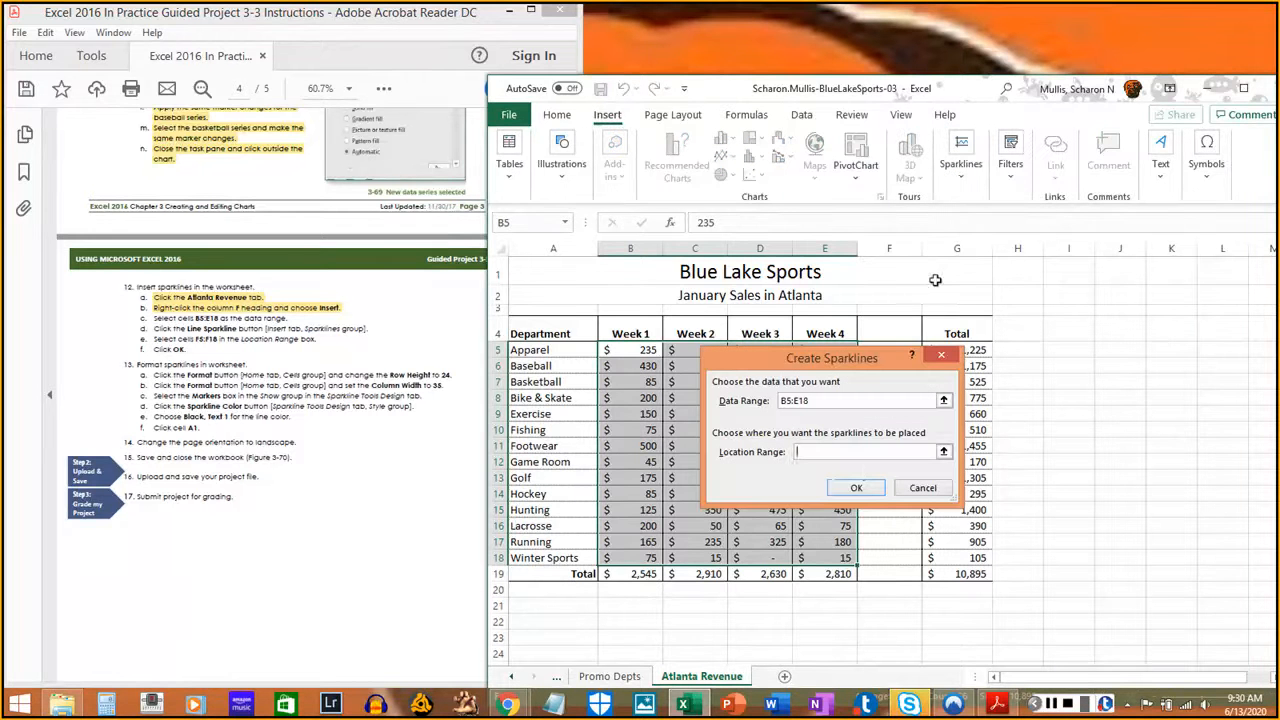
{"action": "type", "text": "F5:F18"}
{"action": "left_click", "coordinate": [856, 487]}
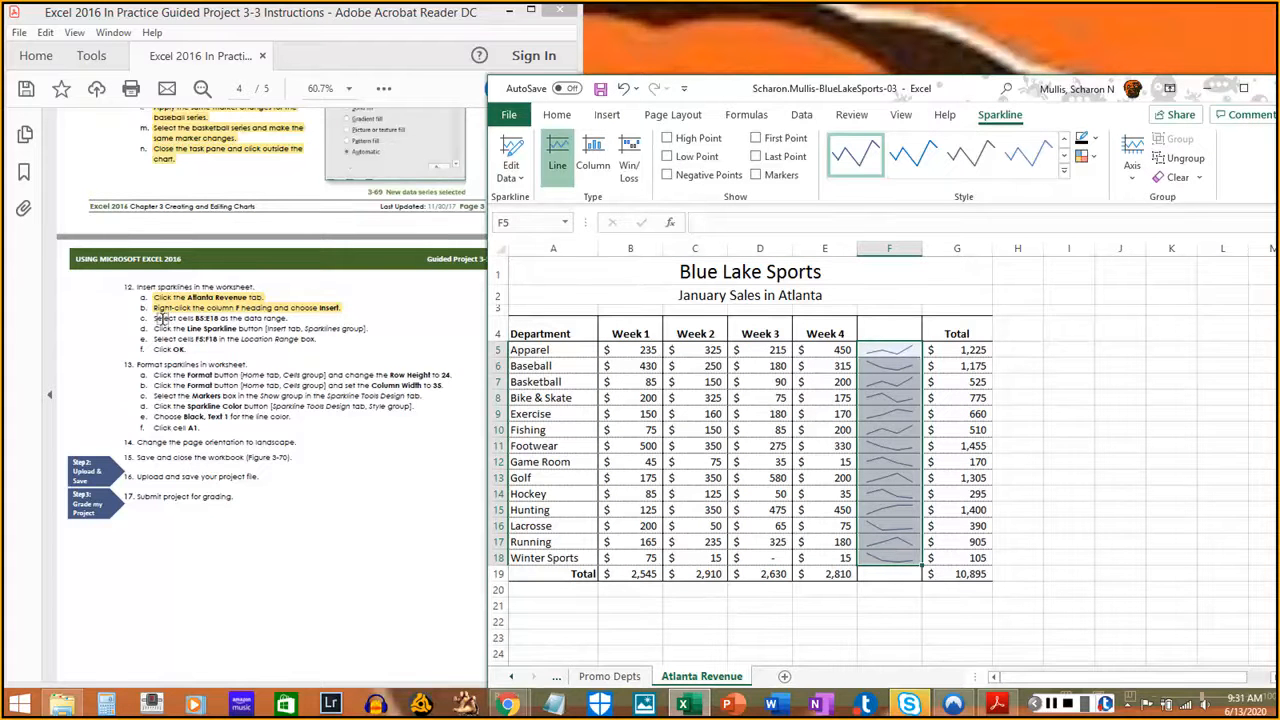
- Highlight instructions 12c through 12f in the Acrobat Reader PDF, return to Excel and save the workbook
{"action": "left_click_drag", "start_coordinate": [153, 318], "coordinate": [292, 320]}
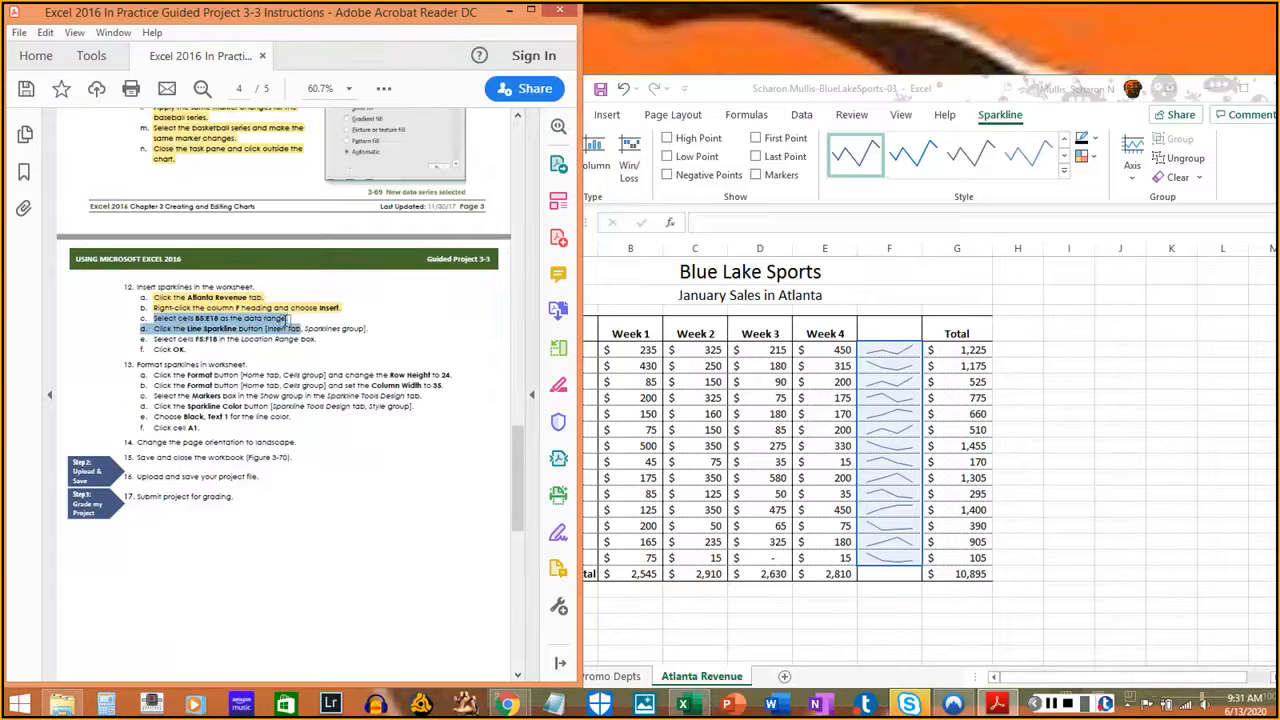
{"action": "left_click", "coordinate": [155, 328]}
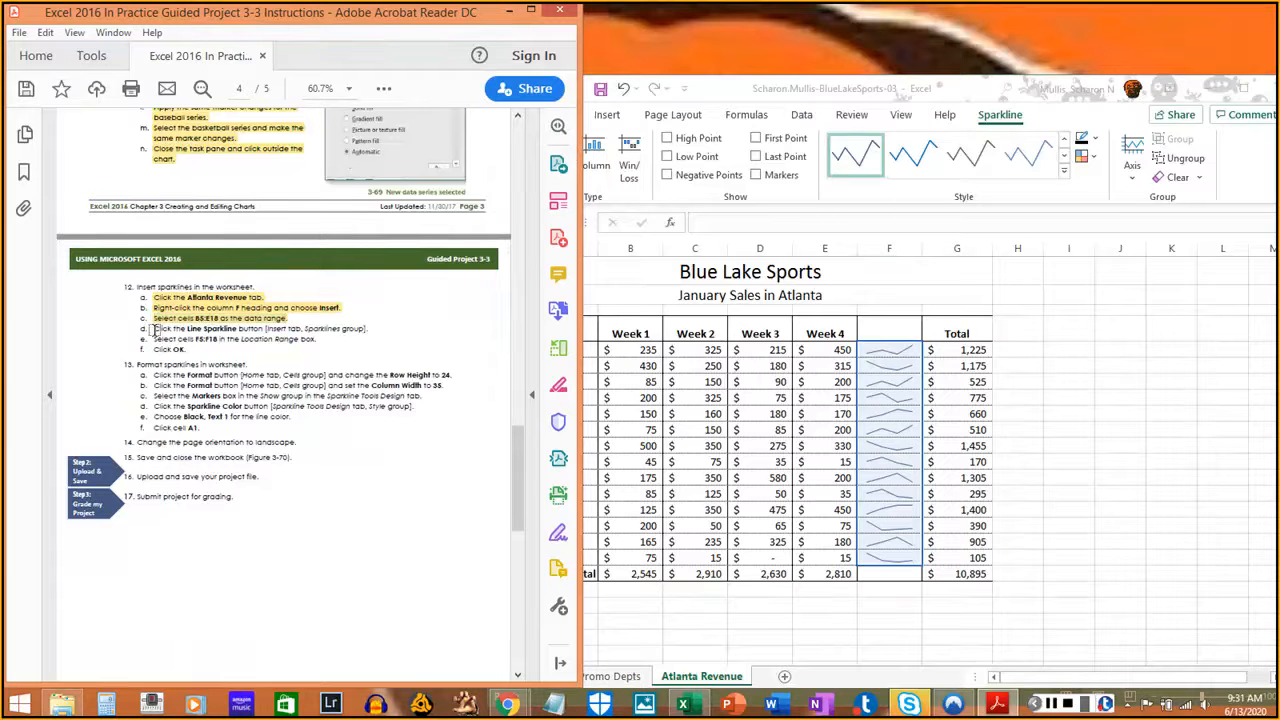
{"action": "left_click_drag", "start_coordinate": [155, 328], "coordinate": [368, 330]}
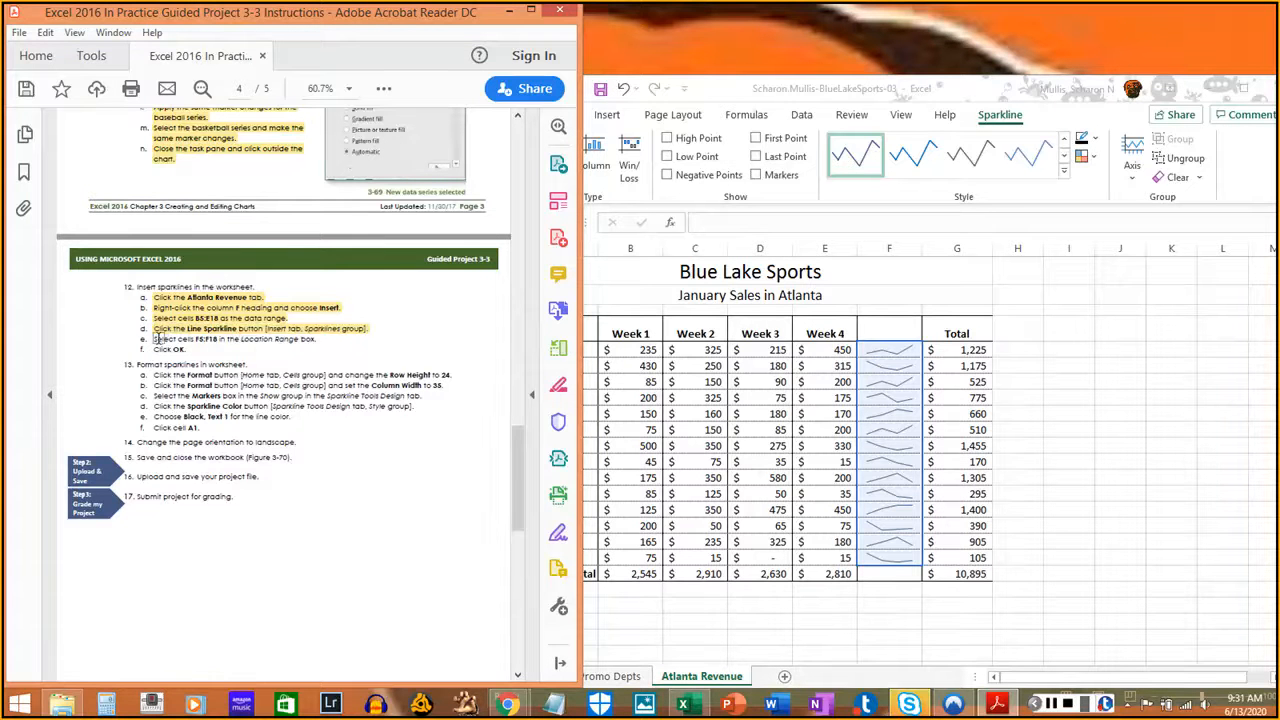
{"action": "left_click_drag", "start_coordinate": [153, 340], "coordinate": [316, 341]}
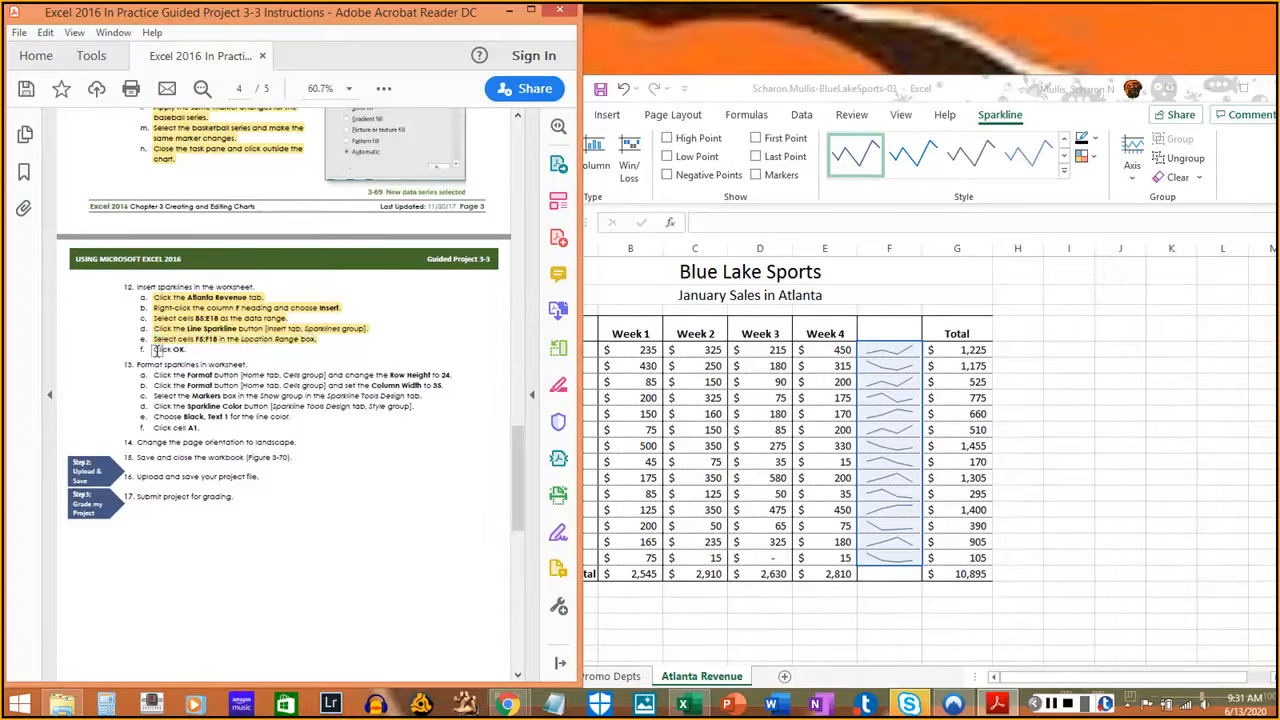
{"action": "left_click_drag", "start_coordinate": [154, 349], "coordinate": [188, 353]}
{"action": "left_click", "coordinate": [1245, 190]}
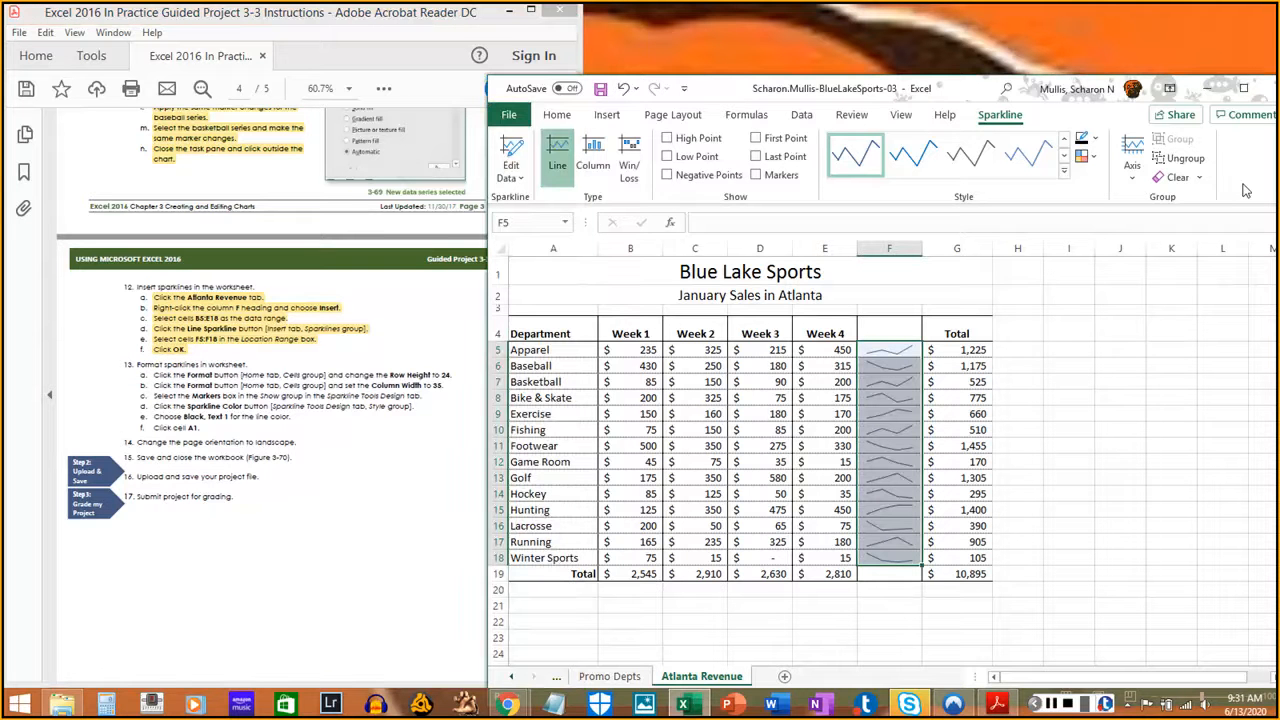
{"action": "key", "text": "ctrl+s"}
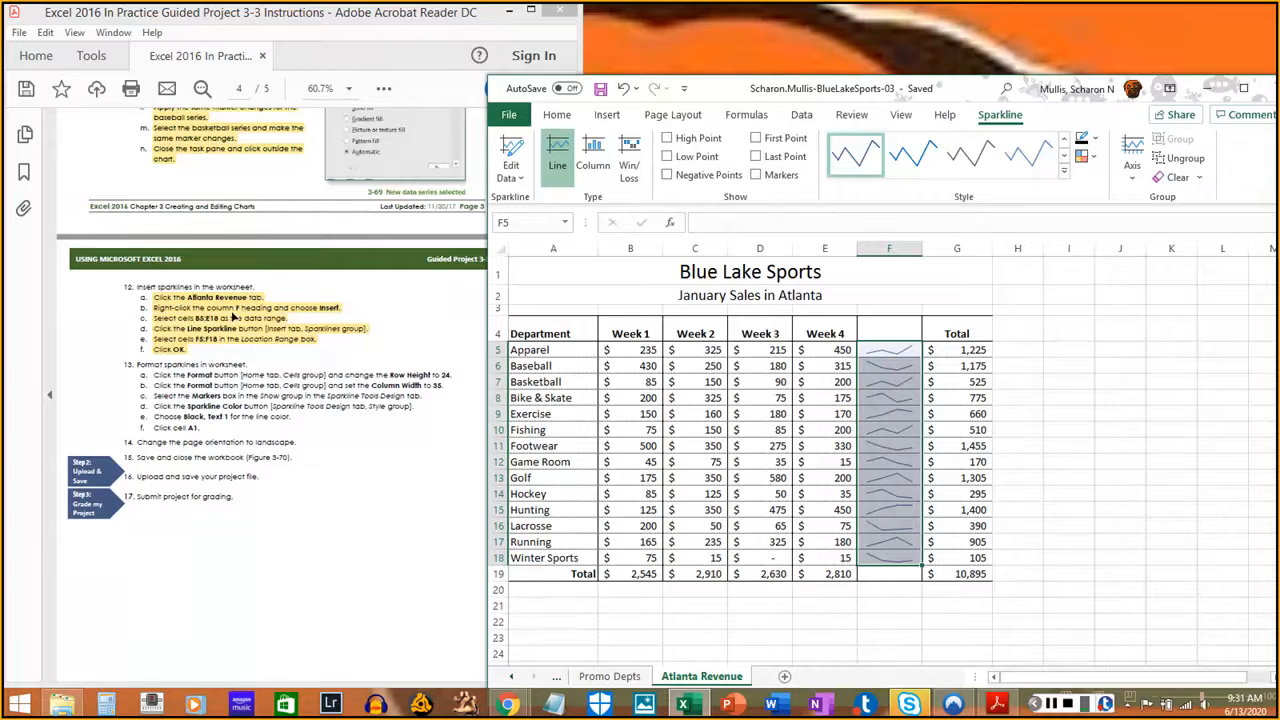
- Set the height of rows 5 to 18, which hold the sparklines, to 24 in Excel
{"action": "left_click", "coordinate": [157, 391]}
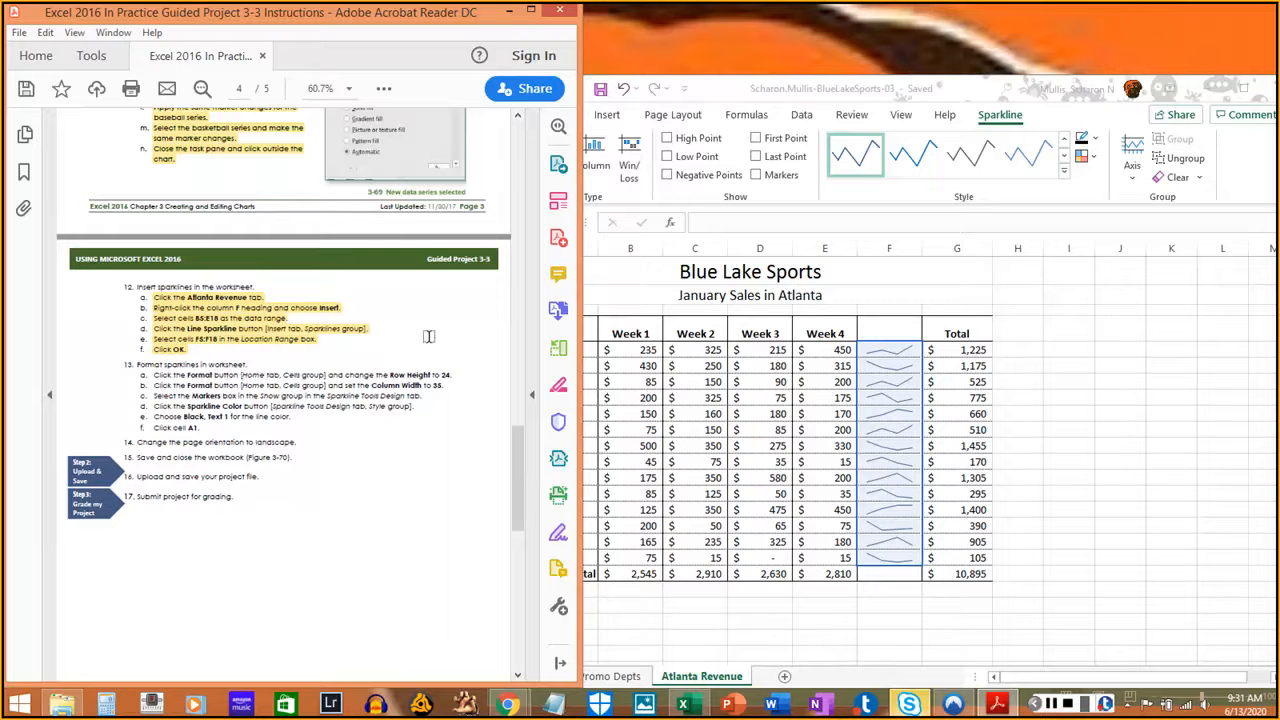
{"action": "left_click", "coordinate": [728, 100]}
{"action": "left_click", "coordinate": [560, 117]}
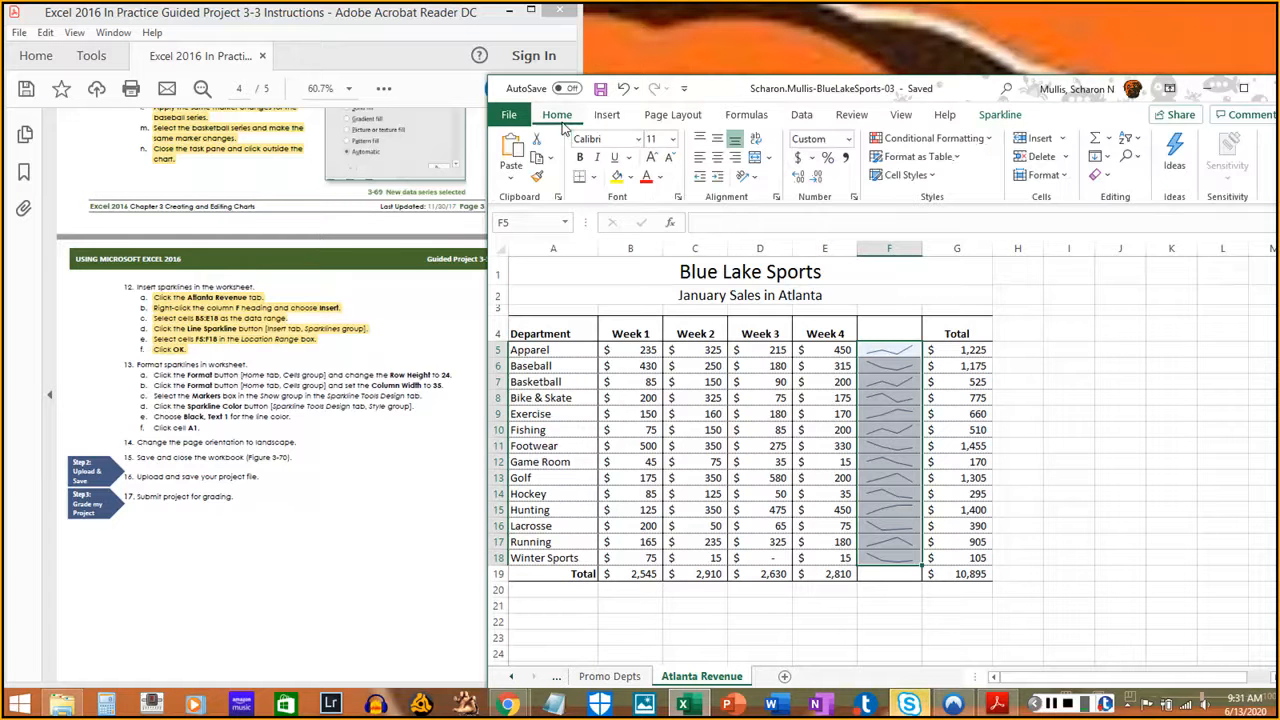
{"action": "left_click", "coordinate": [1064, 177]}
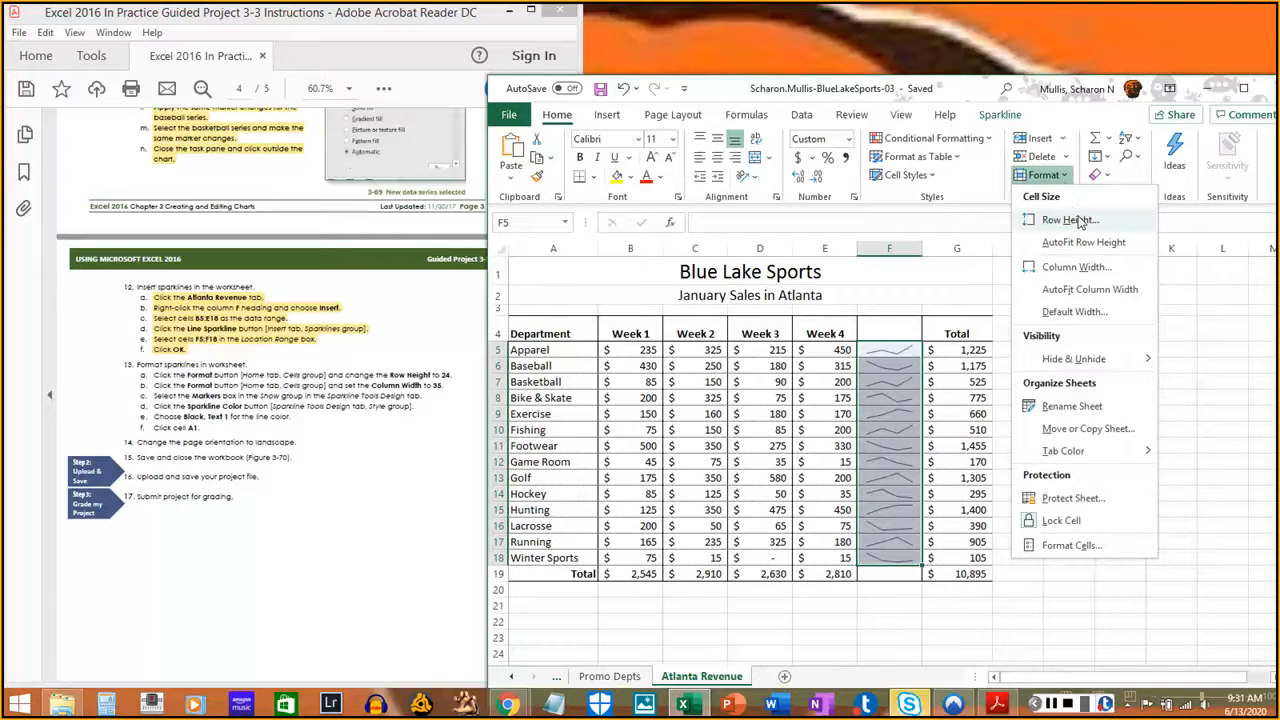
{"action": "left_click", "coordinate": [1080, 221]}
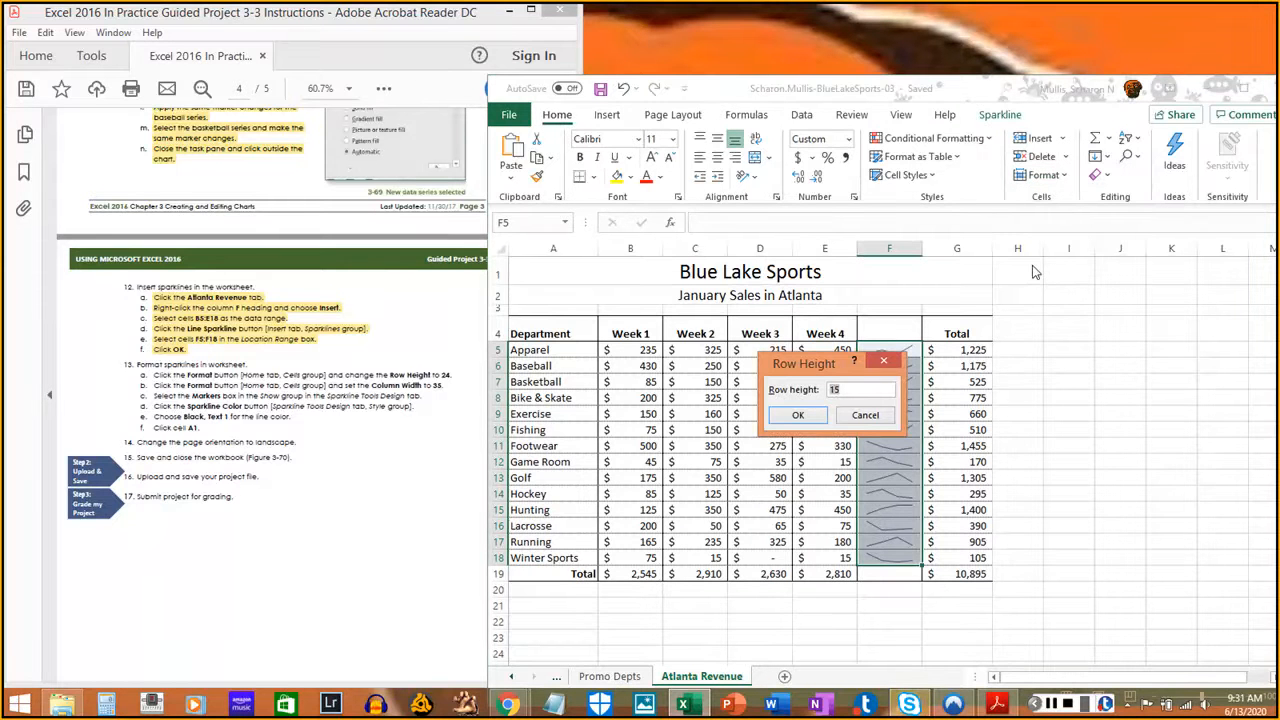
{"action": "type", "text": "24"}
{"action": "left_click", "coordinate": [799, 415]}
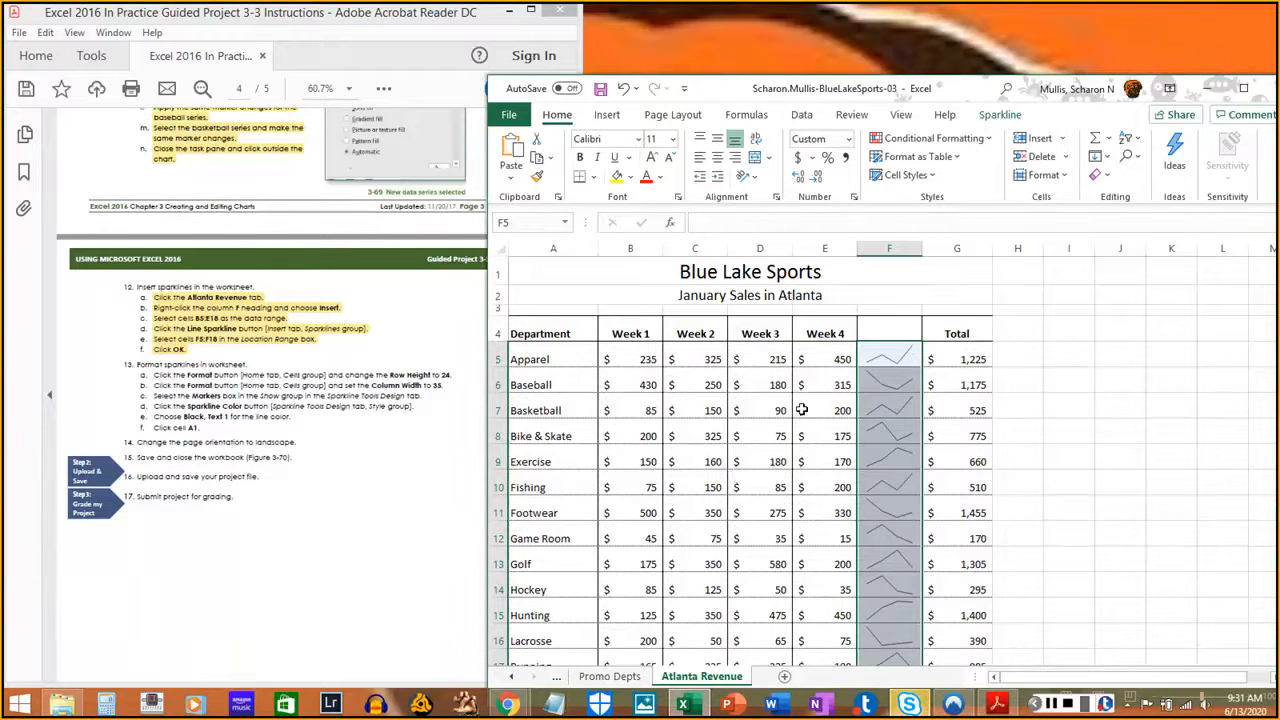
- Highlight instruction 13a about the row height in the Acrobat Reader PDF and return to Excel
{"action": "left_click_drag", "start_coordinate": [150, 374], "coordinate": [460, 377]}
{"action": "left_click", "coordinate": [321, 412]}
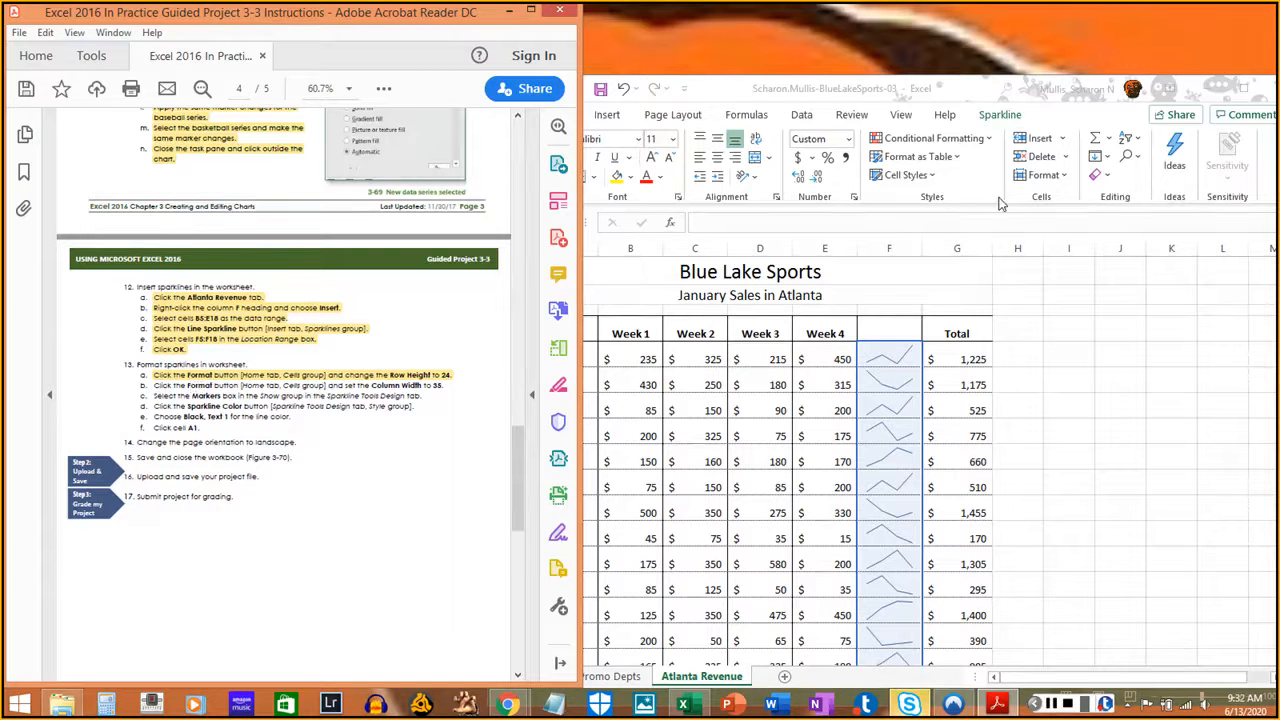
{"action": "left_click", "coordinate": [1093, 118]}
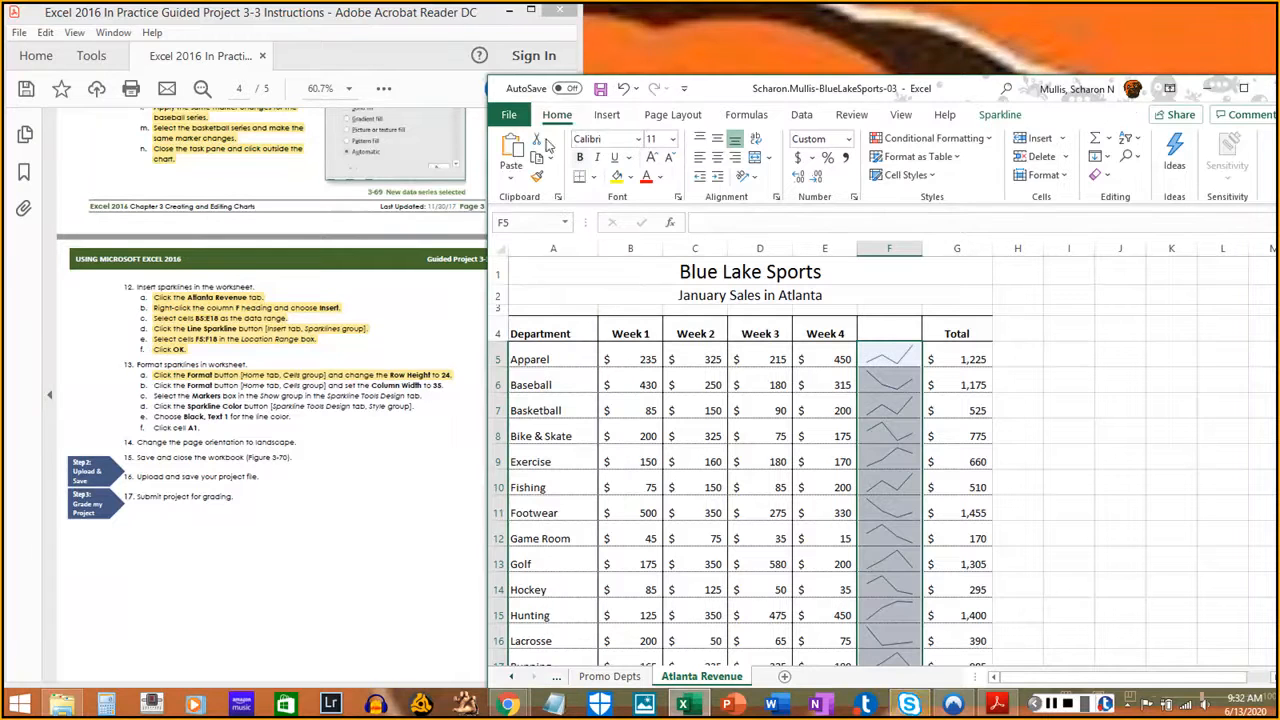
- Set the width of sparkline column F to 35
{"action": "left_click", "coordinate": [1060, 176]}
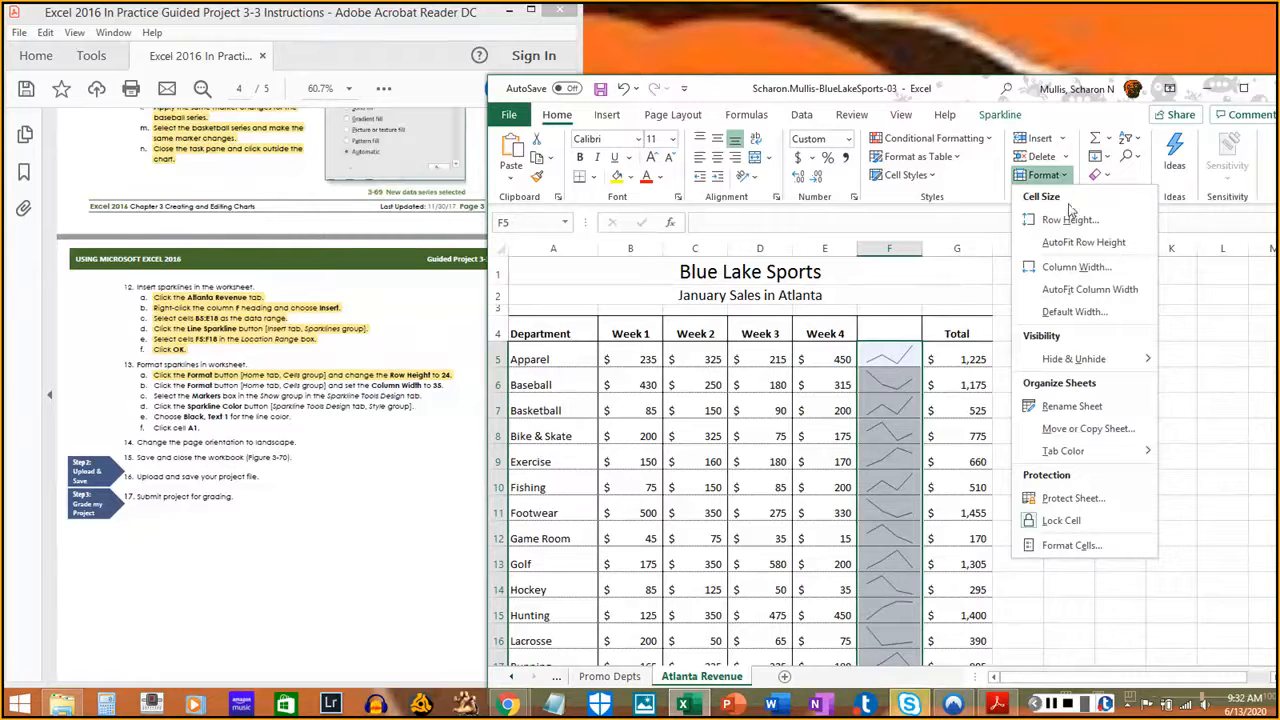
{"action": "left_click", "coordinate": [1075, 267]}
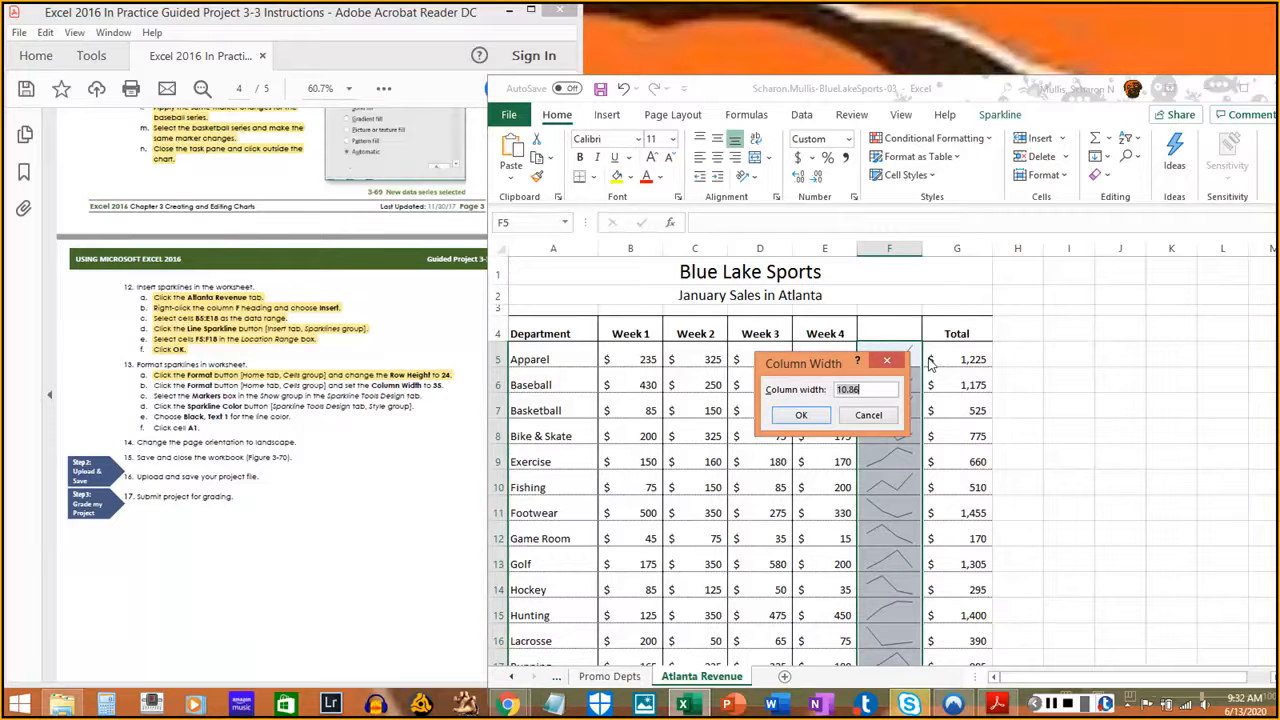
{"action": "type", "text": "35"}
{"action": "key", "text": "Return"}
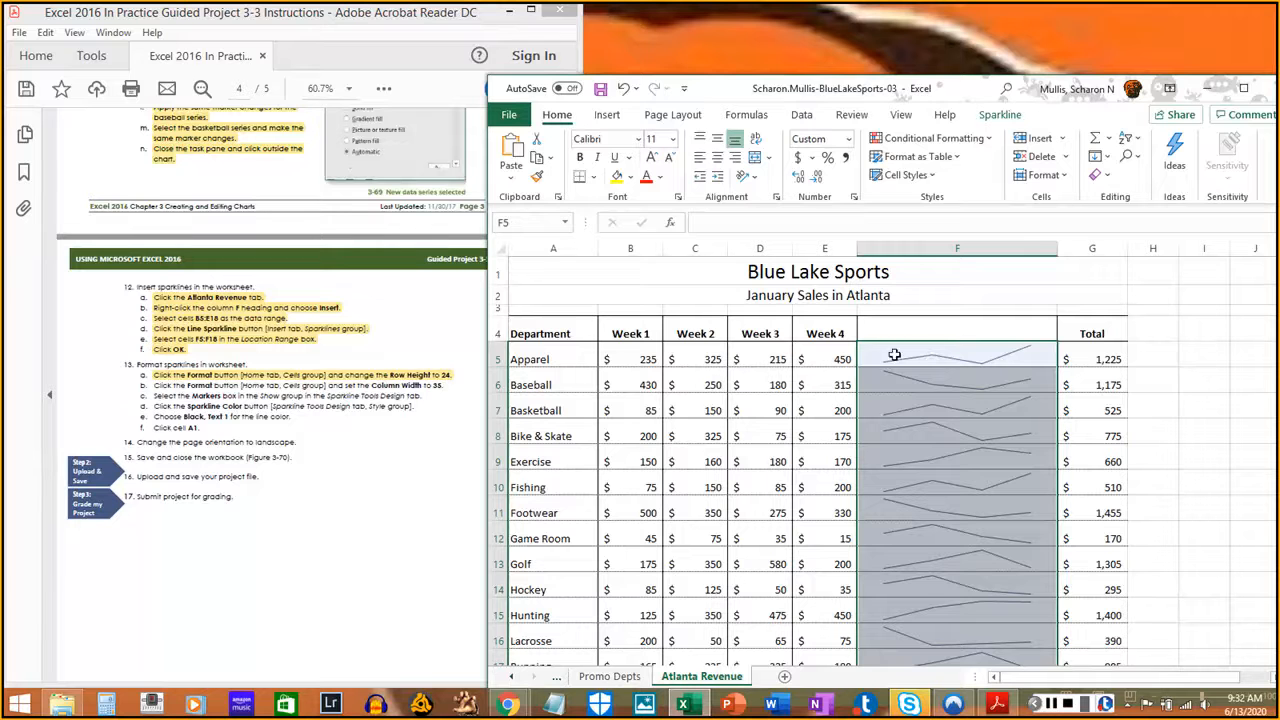
- Highlight instruction 13b about the column width in the Acrobat Reader PDF and return to Excel
{"action": "left_click_drag", "start_coordinate": [153, 385], "coordinate": [450, 385]}
{"action": "left_click", "coordinate": [335, 402]}
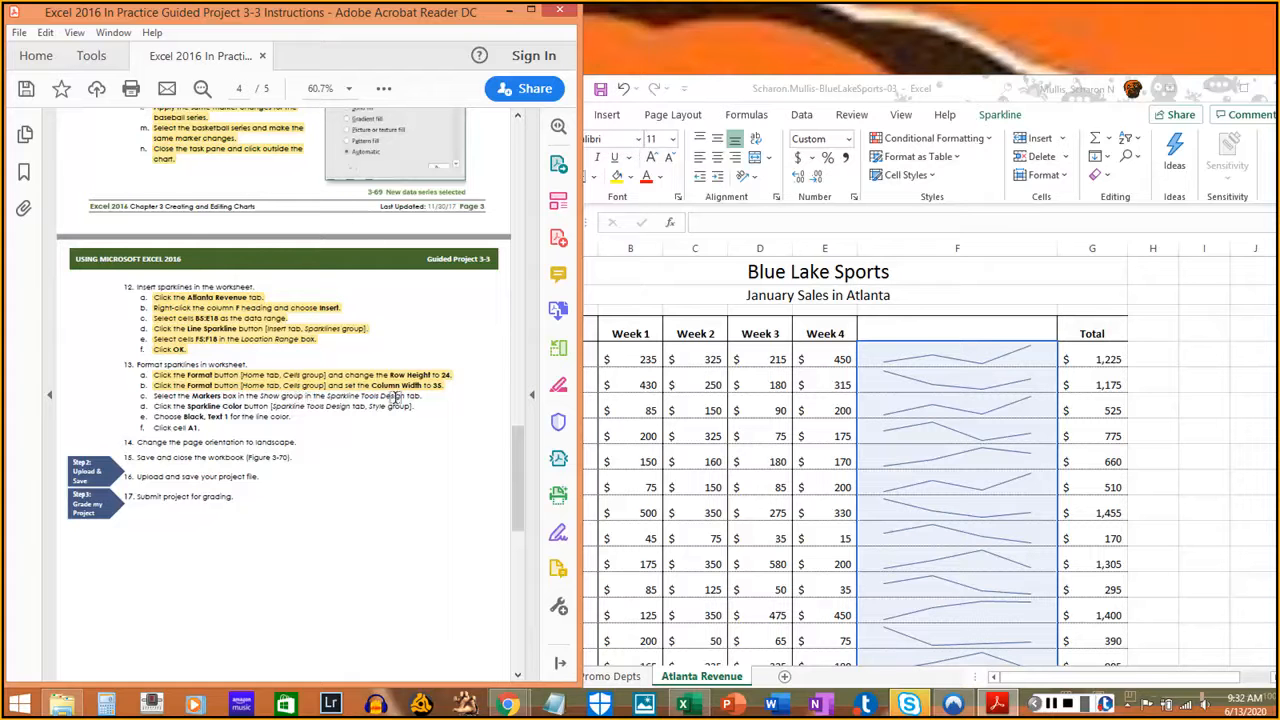
{"action": "left_click", "coordinate": [1049, 117]}
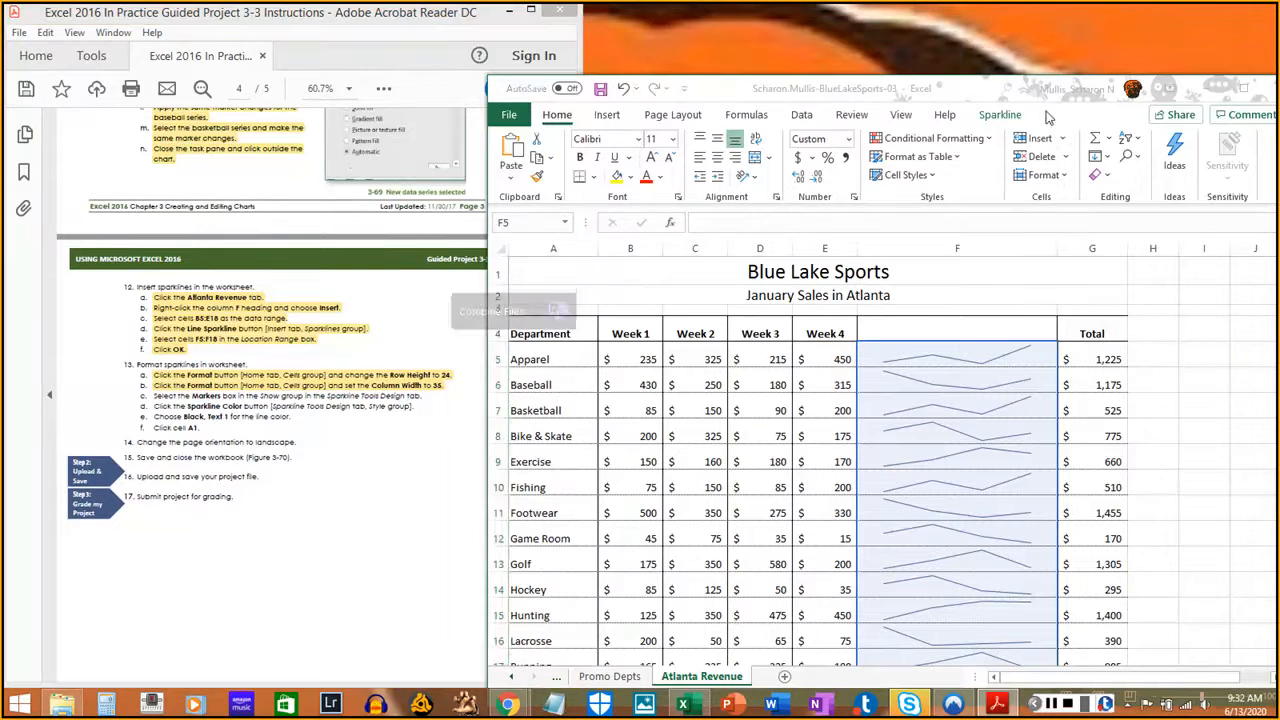
- Turn on Markers for the line sparklines in F5:F18 on the Atlanta Revenue sheet
{"action": "scroll", "coordinate": [954, 392], "scroll_direction": "down", "scroll_amount": 1}
{"action": "scroll", "coordinate": [955, 395], "scroll_direction": "down", "scroll_amount": 1}
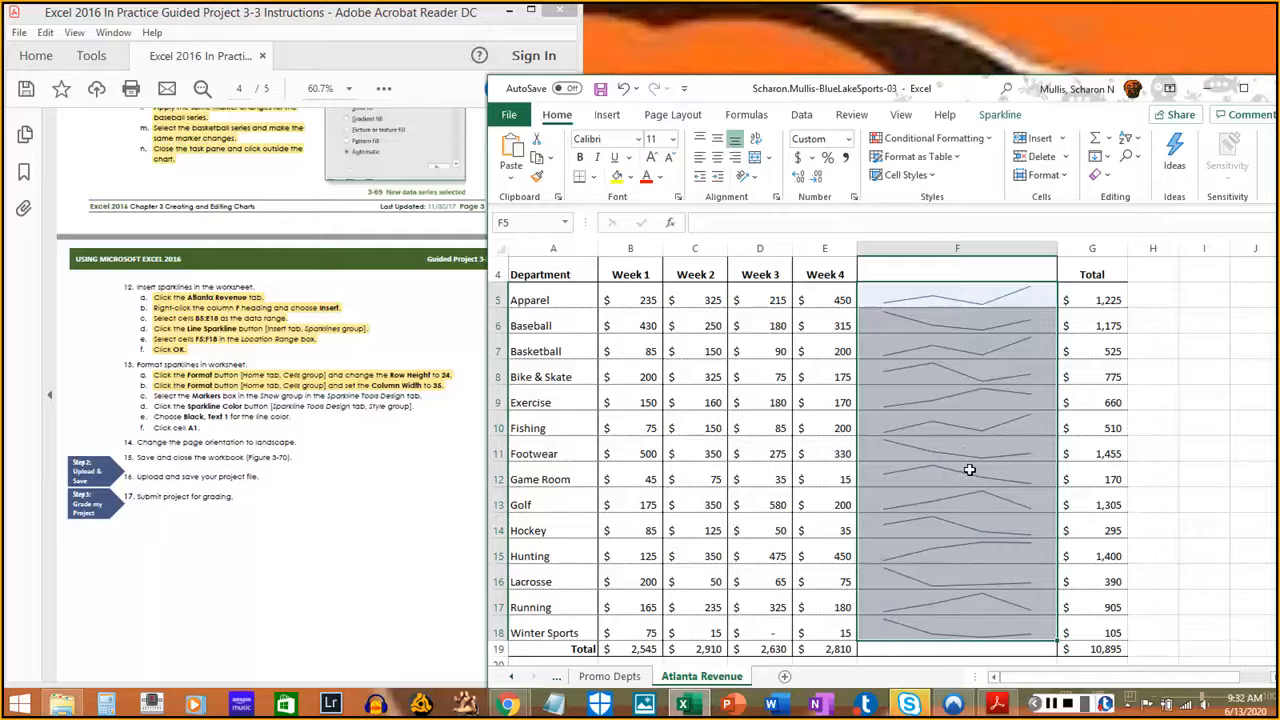
{"action": "left_click", "coordinate": [1000, 115]}
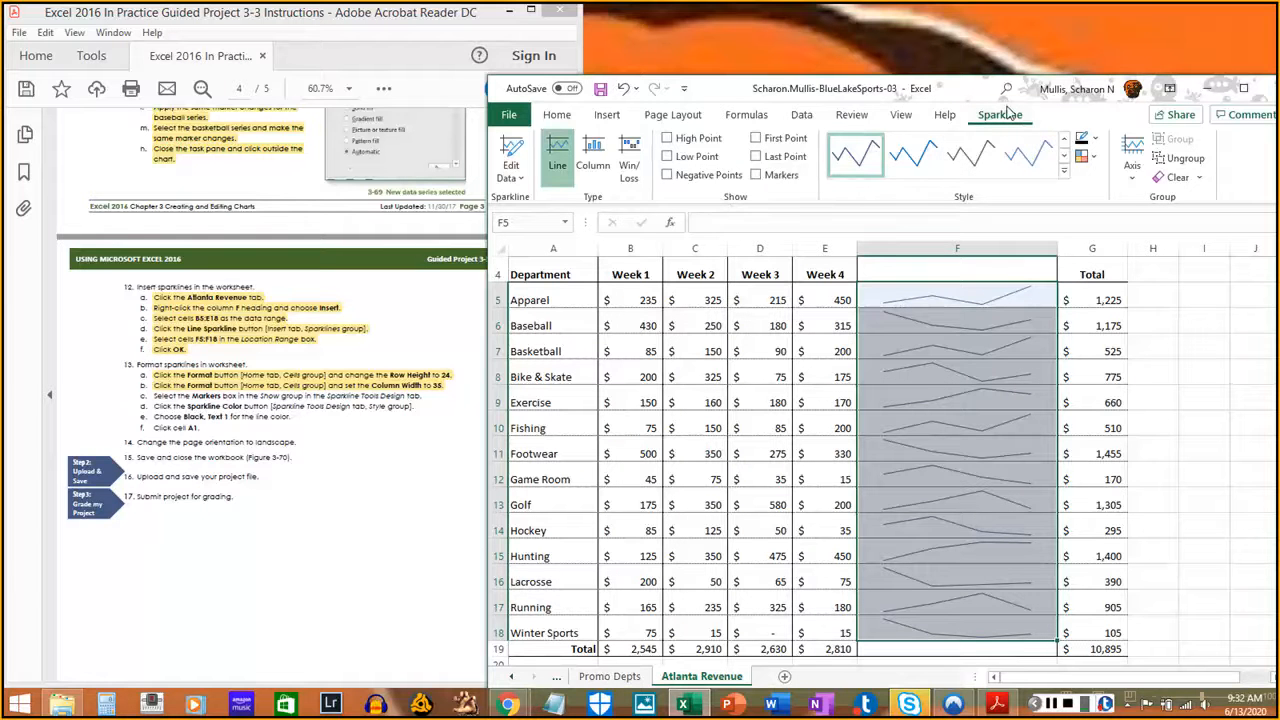
{"action": "left_click", "coordinate": [757, 176]}
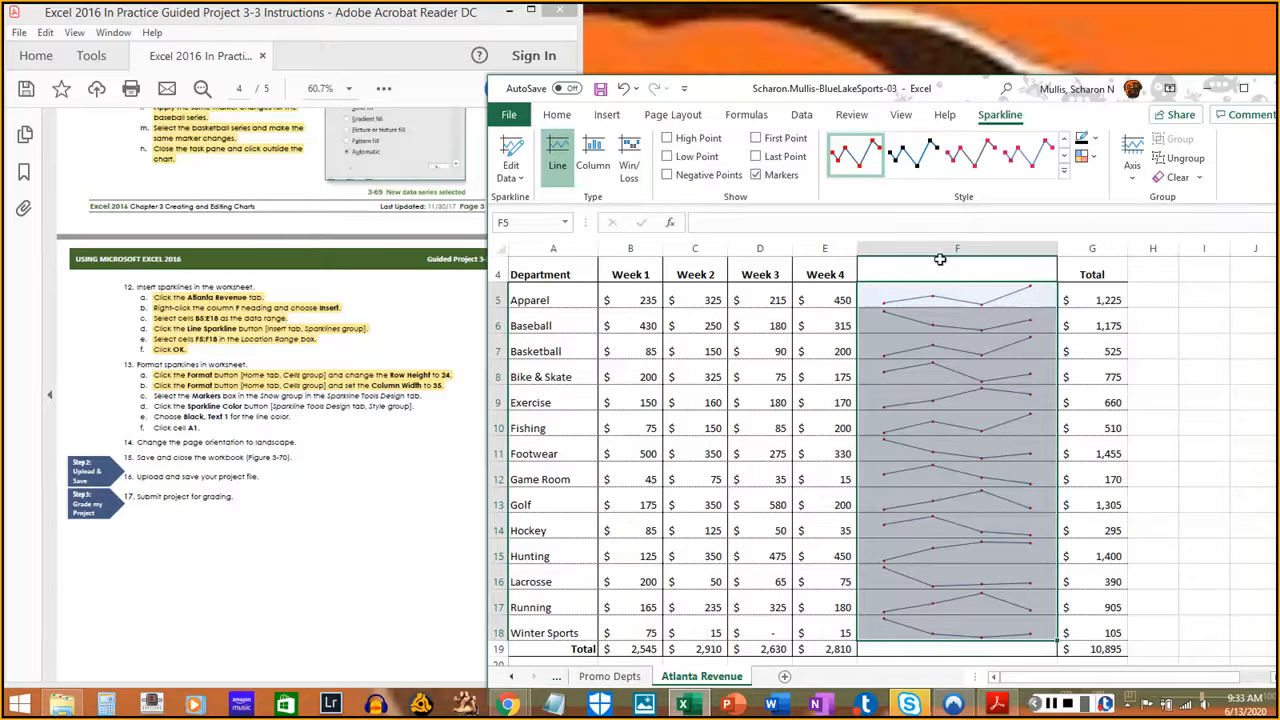
{"action": "left_click", "coordinate": [786, 180]}
{"action": "left_click", "coordinate": [786, 180]}
{"action": "left_click", "coordinate": [757, 176]}
- Highlight the full text of instruction 13c about the Markers box in the Acrobat Reader PDF
{"action": "left_click_drag", "start_coordinate": [173, 397], "coordinate": [427, 397]}
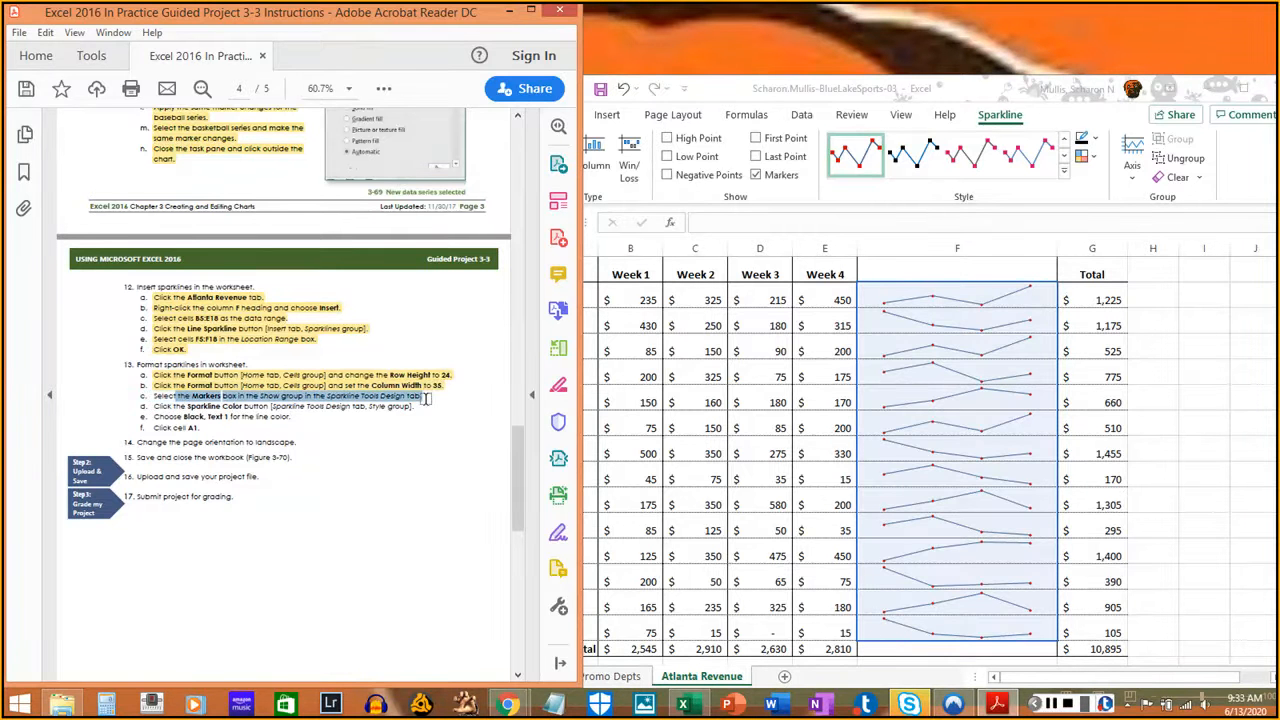
{"action": "key", "text": "ctrl+z"}
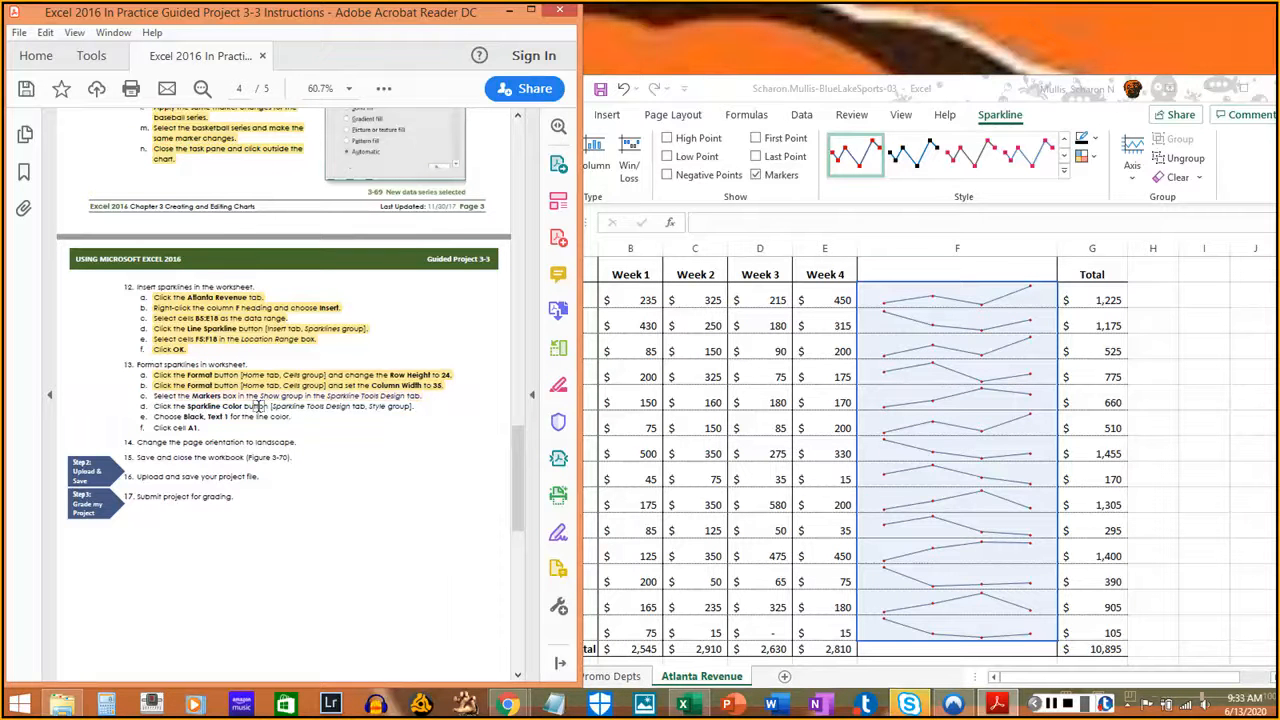
{"action": "left_click_drag", "start_coordinate": [154, 397], "coordinate": [427, 397]}
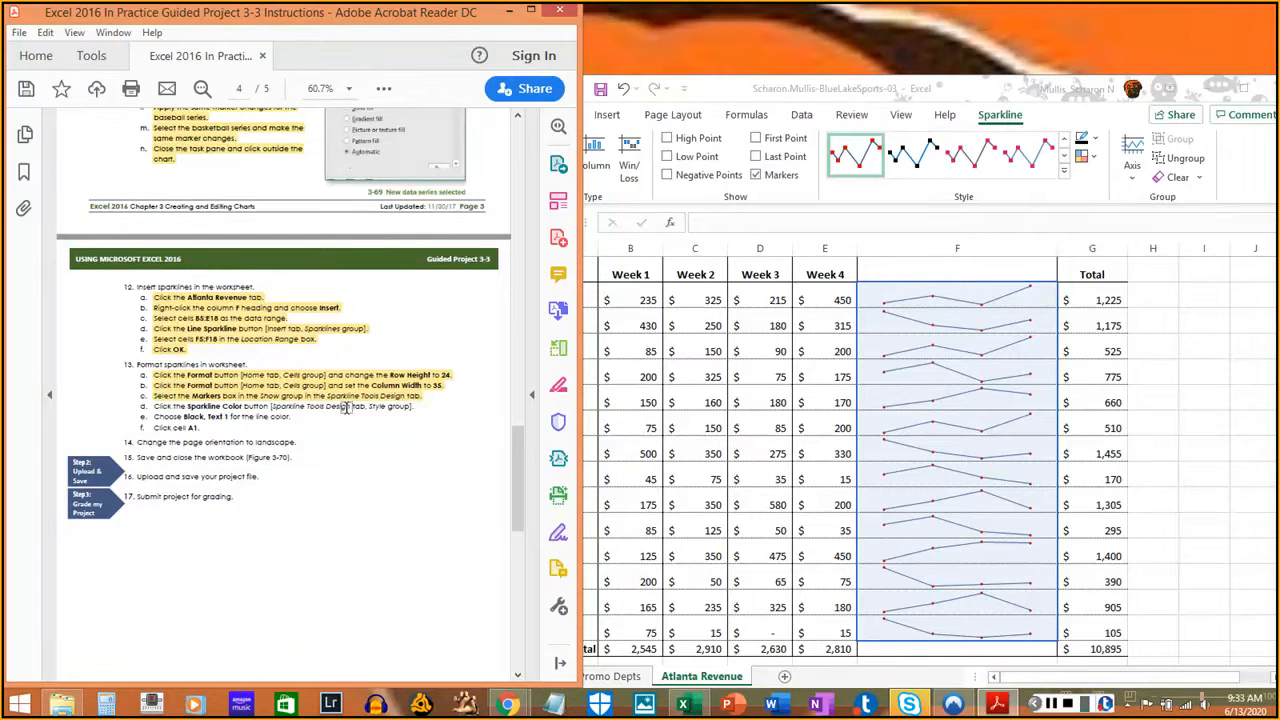
- Switch to Excel and set the sparkline color of F5:F18 to Black, Text 1
{"action": "left_click", "coordinate": [1012, 120]}
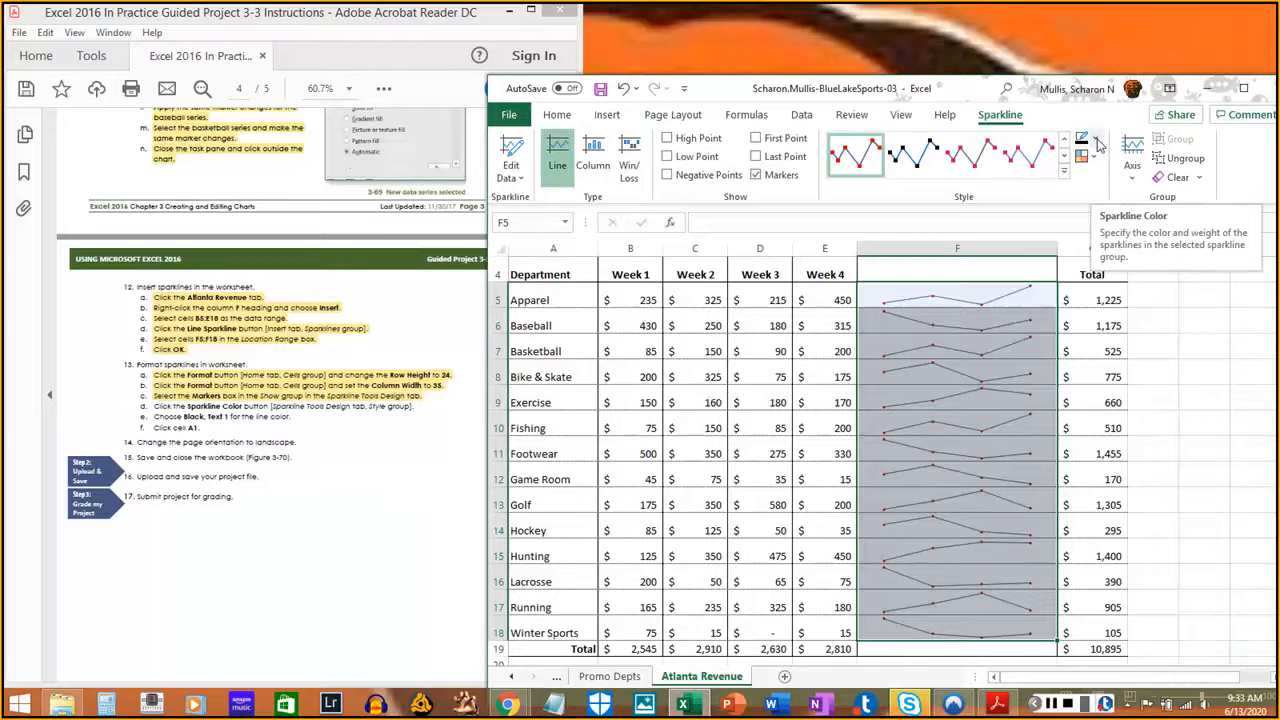
{"action": "left_click", "coordinate": [1097, 143]}
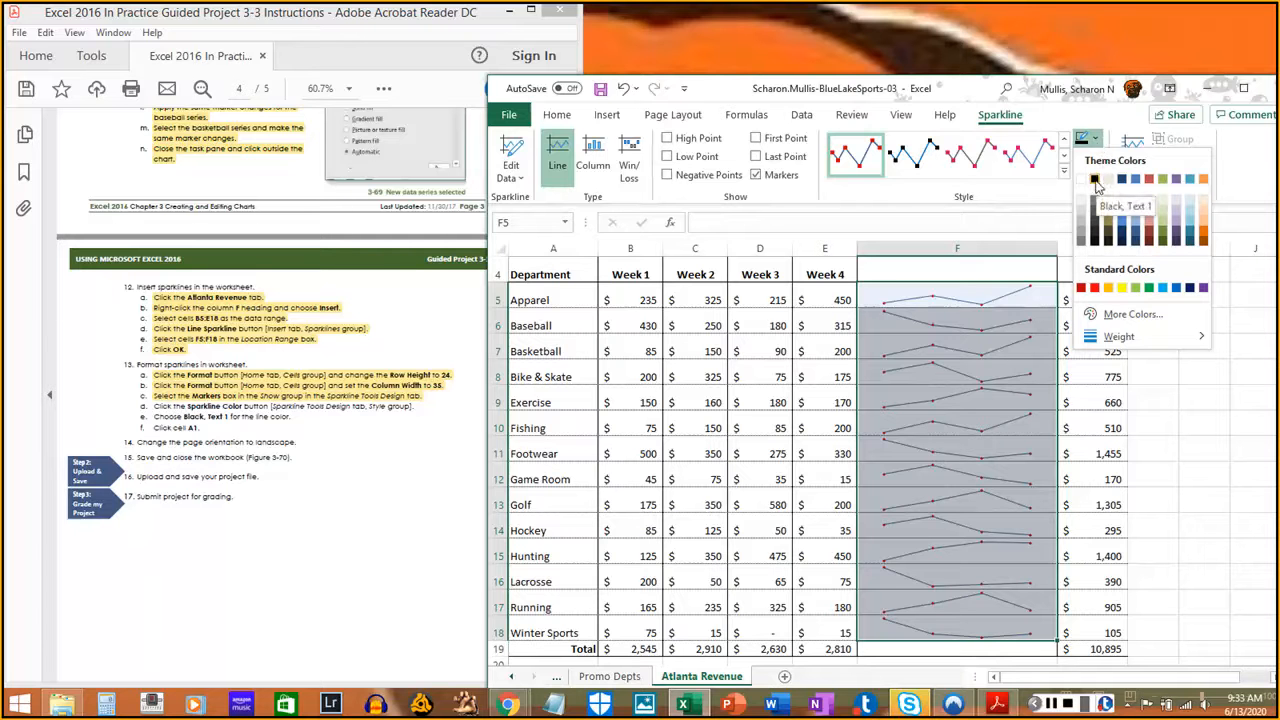
{"action": "left_click", "coordinate": [1095, 180]}
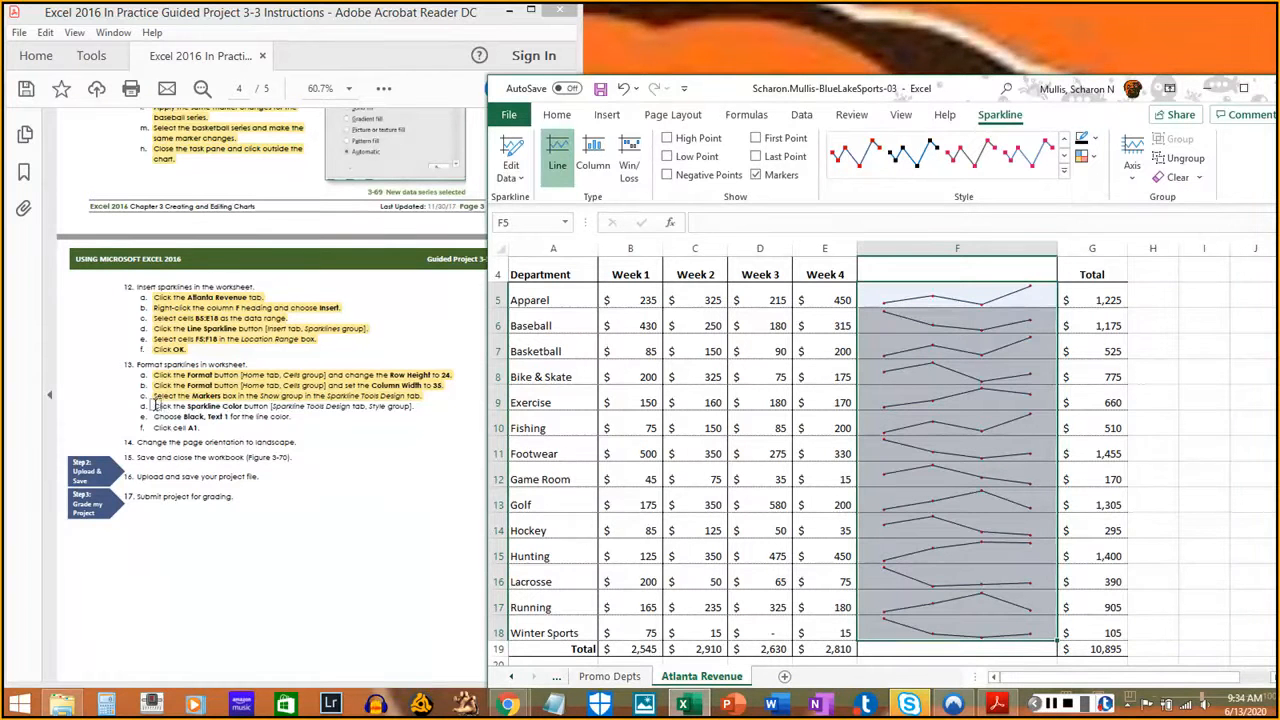
- Highlight instructions 13d and 13e about the sparkline color in the Acrobat Reader PDF and return to Excel
{"action": "left_click_drag", "start_coordinate": [153, 406], "coordinate": [418, 406]}
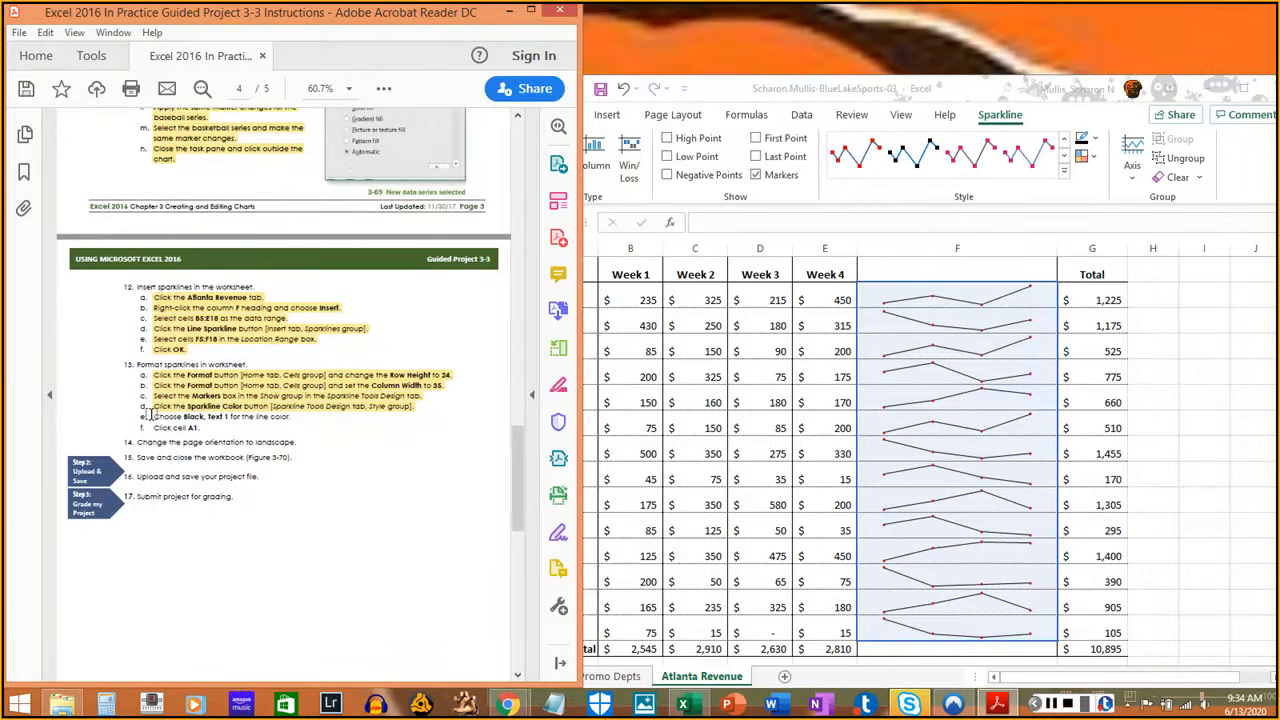
{"action": "left_click_drag", "start_coordinate": [153, 416], "coordinate": [298, 418]}
{"action": "left_click", "coordinate": [702, 347]}
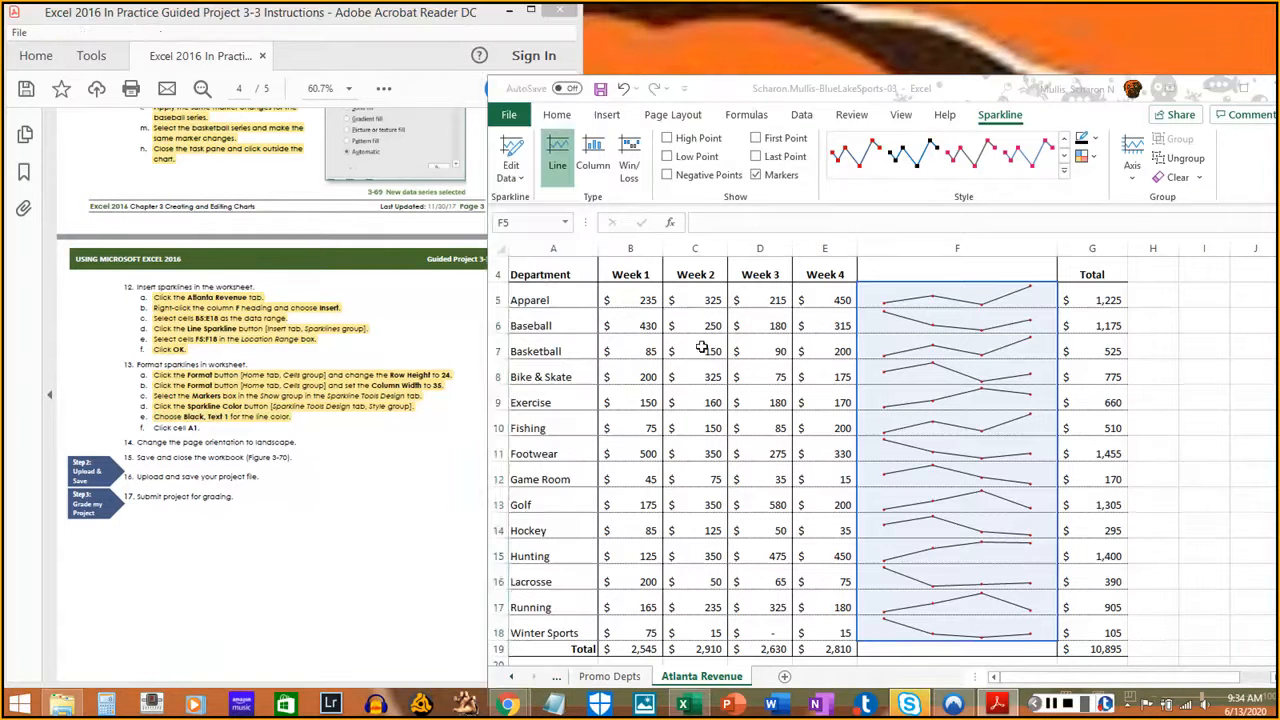
- Select cell A1 on Atlanta Revenue and highlight instruction 13f in the Acrobat Reader PDF
{"action": "scroll", "coordinate": [541, 300], "scroll_direction": "up", "scroll_amount": 1}
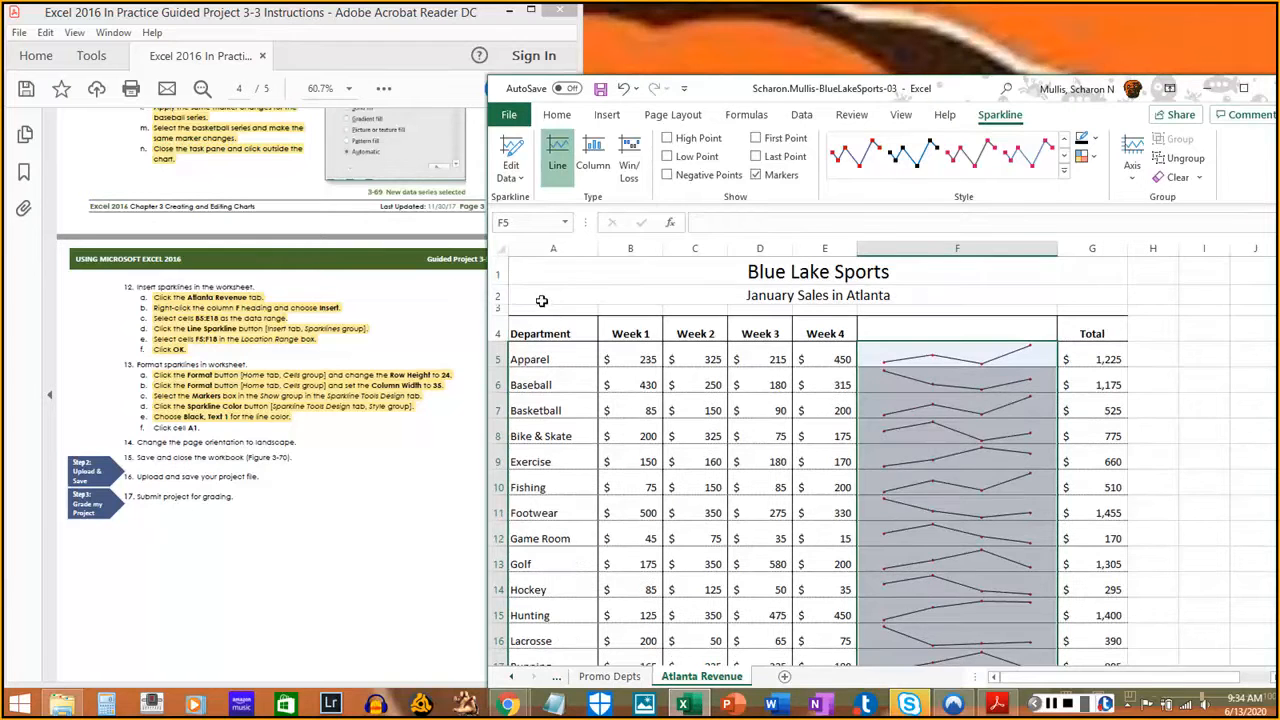
{"action": "left_click", "coordinate": [537, 272]}
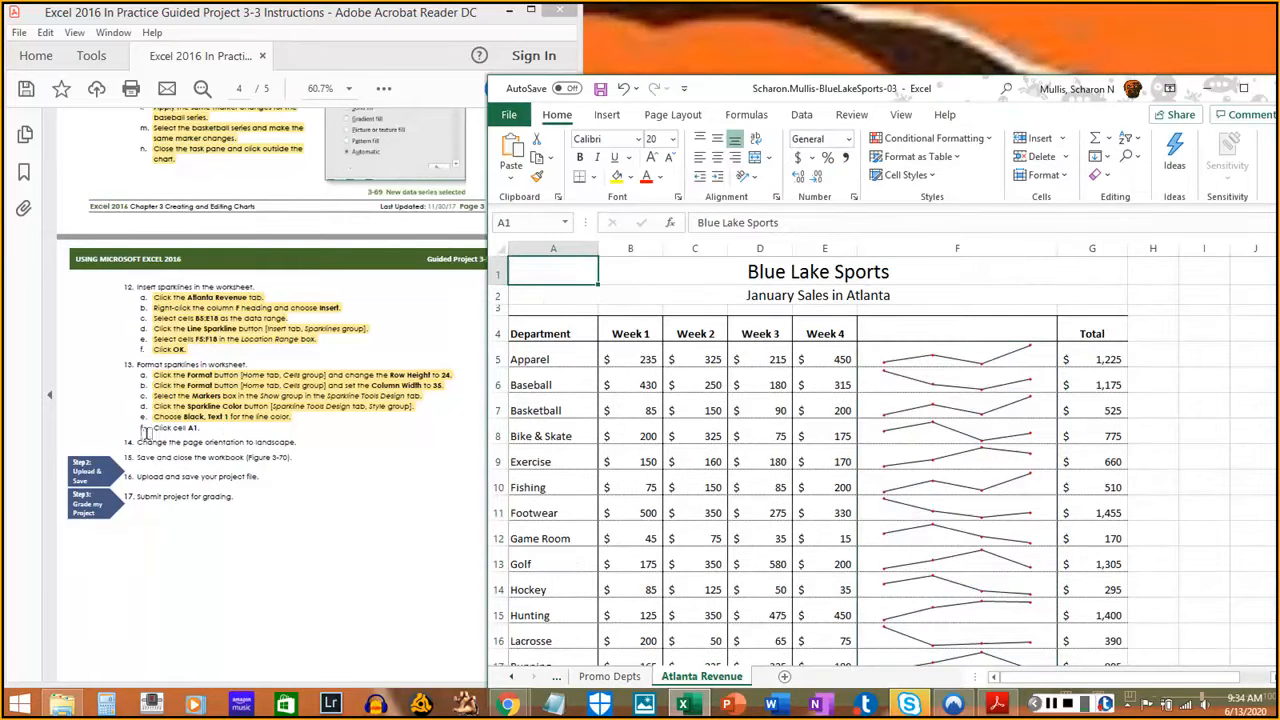
{"action": "left_click_drag", "start_coordinate": [152, 428], "coordinate": [478, 426]}
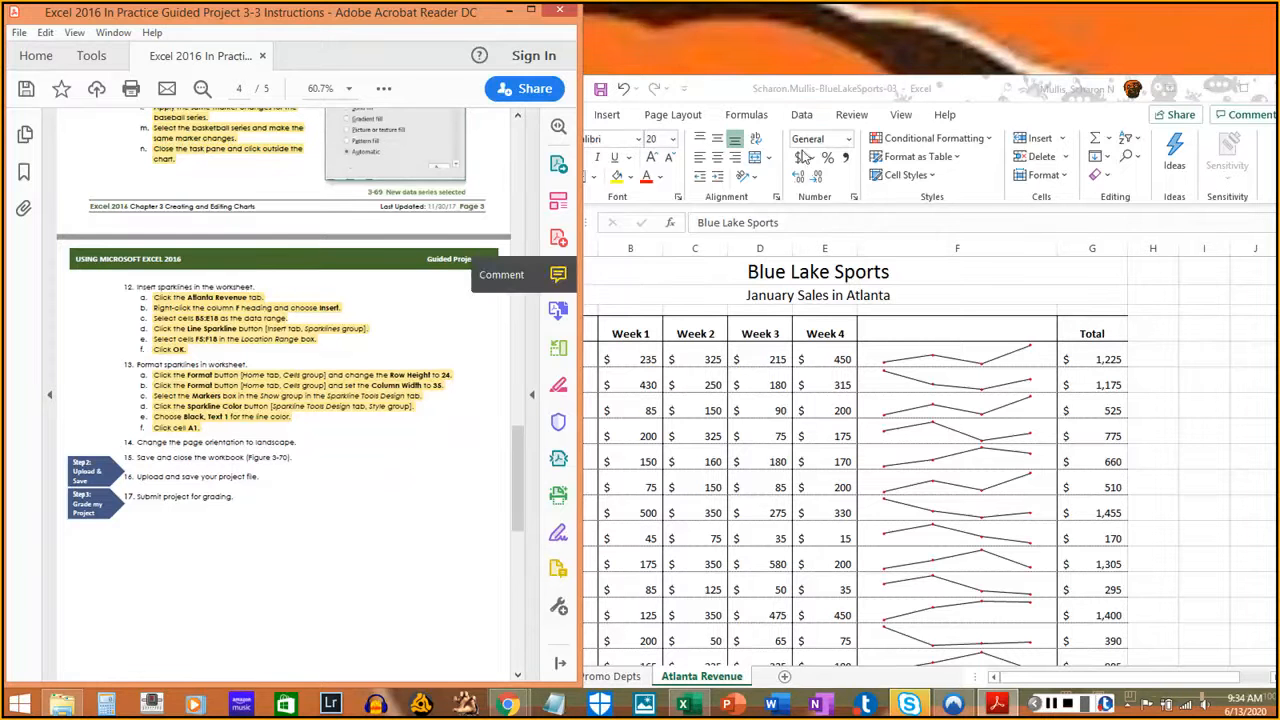
- Change the Atlanta Revenue sheet's page orientation to landscape in Excel and highlight instruction 14 in the Acrobat Reader PDF
{"action": "left_click", "coordinate": [1008, 115]}
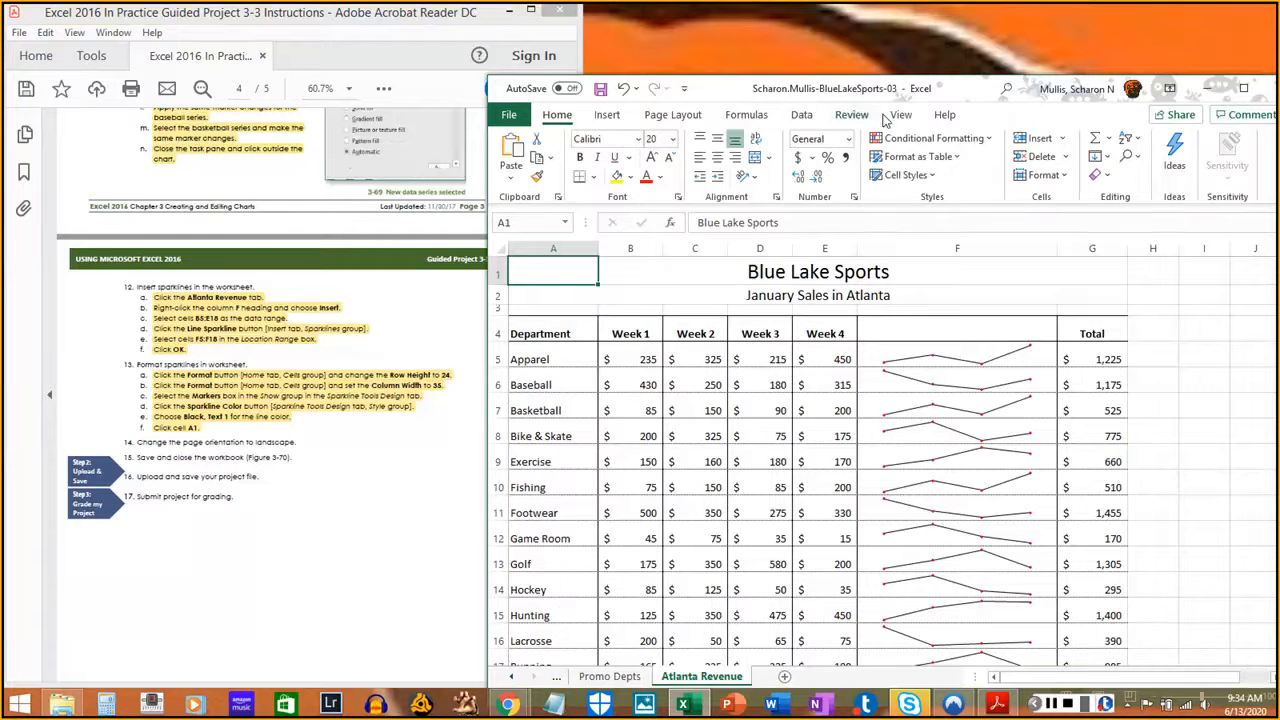
{"action": "left_click", "coordinate": [884, 119]}
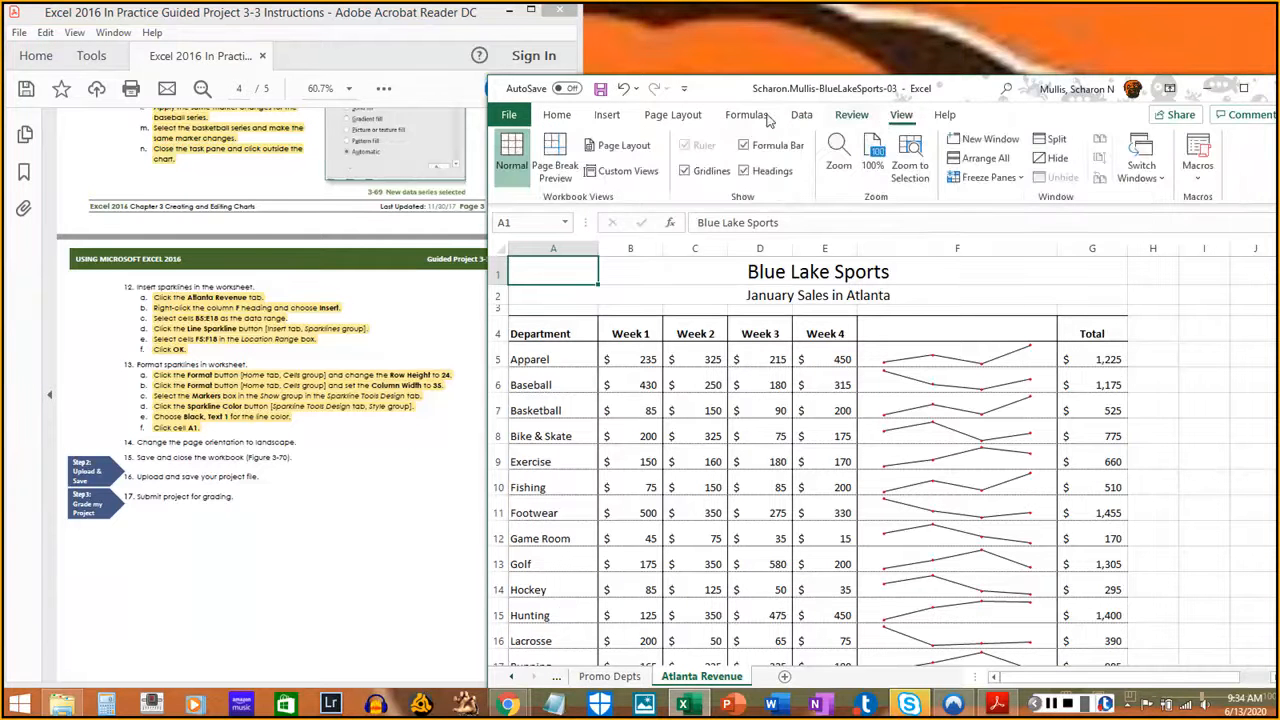
{"action": "left_click", "coordinate": [670, 117]}
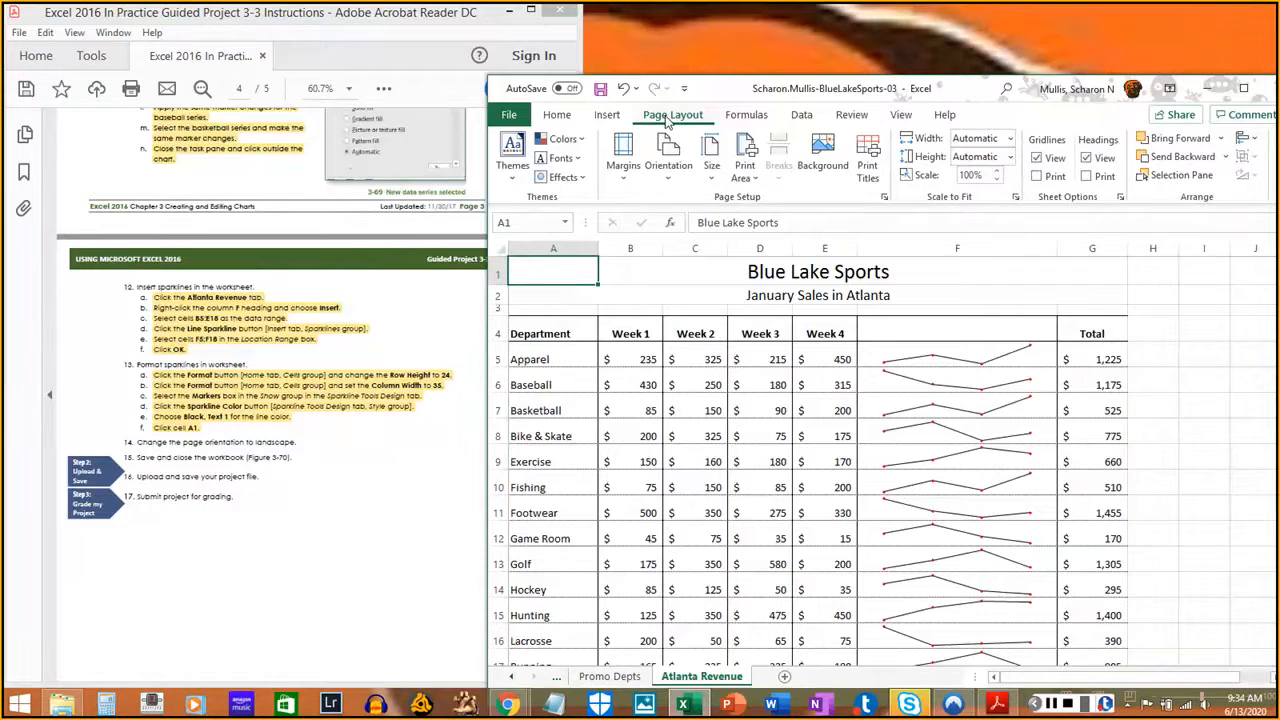
{"action": "left_click", "coordinate": [668, 168]}
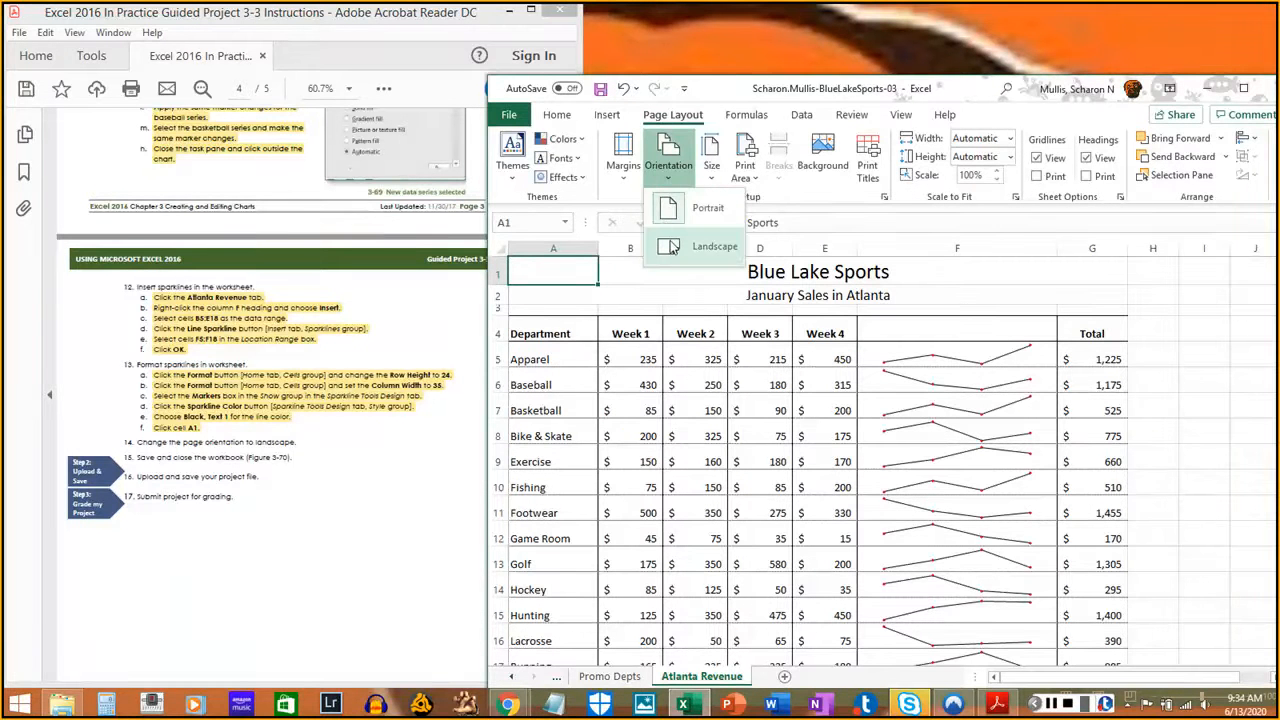
{"action": "left_click", "coordinate": [672, 247]}
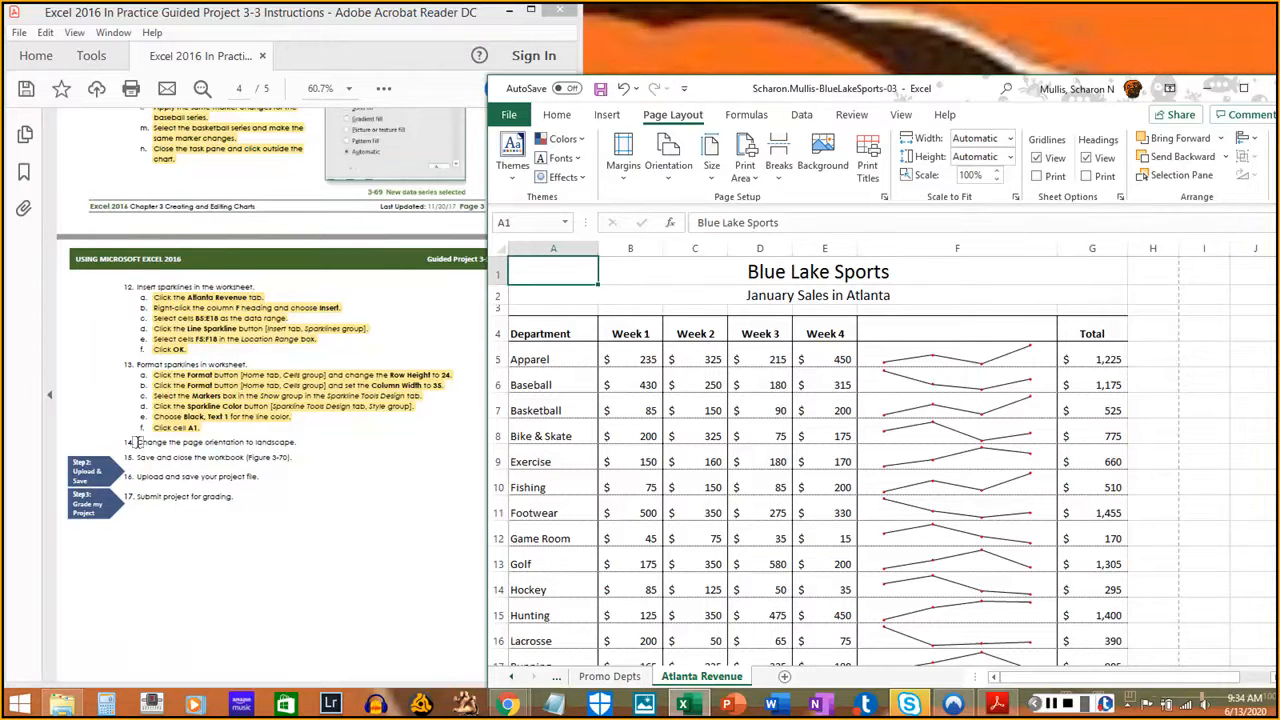
{"action": "left_click_drag", "start_coordinate": [137, 442], "coordinate": [298, 445]}
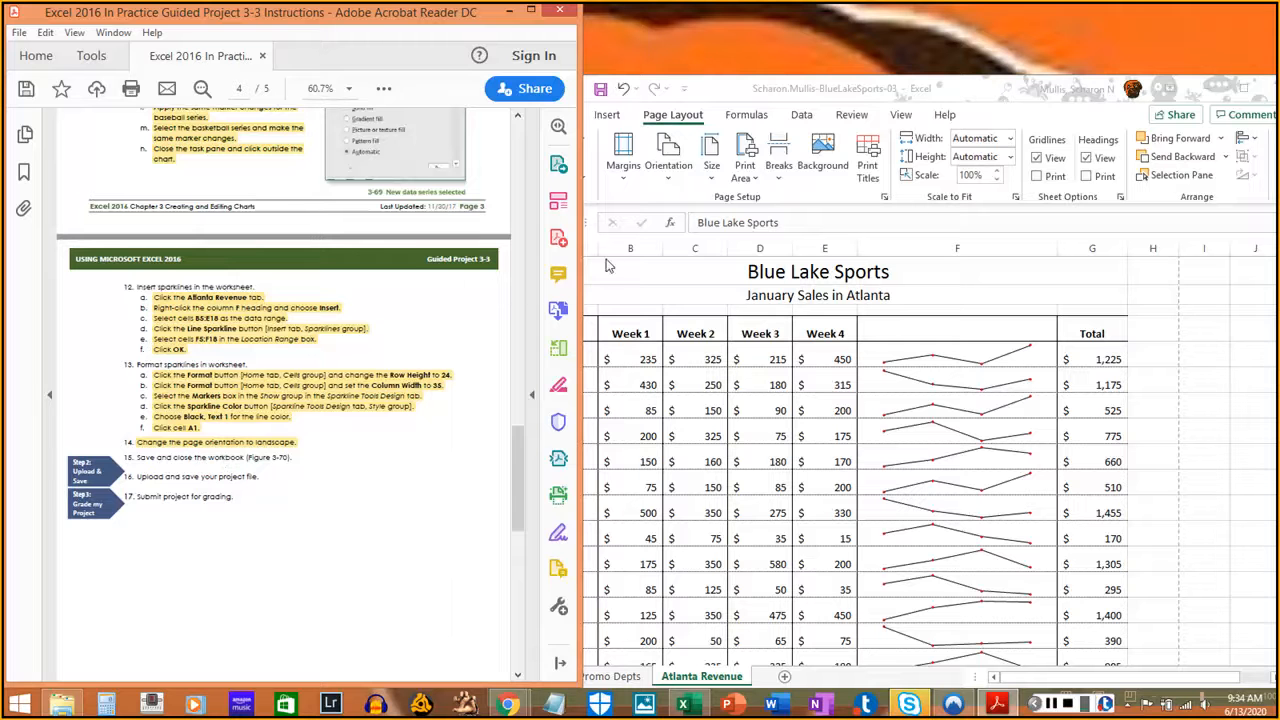
- Save and close the BlueLakeSports-03 workbook in Excel and highlight instruction 15 in the Acrobat Reader PDF
{"action": "left_click", "coordinate": [1090, 138]}
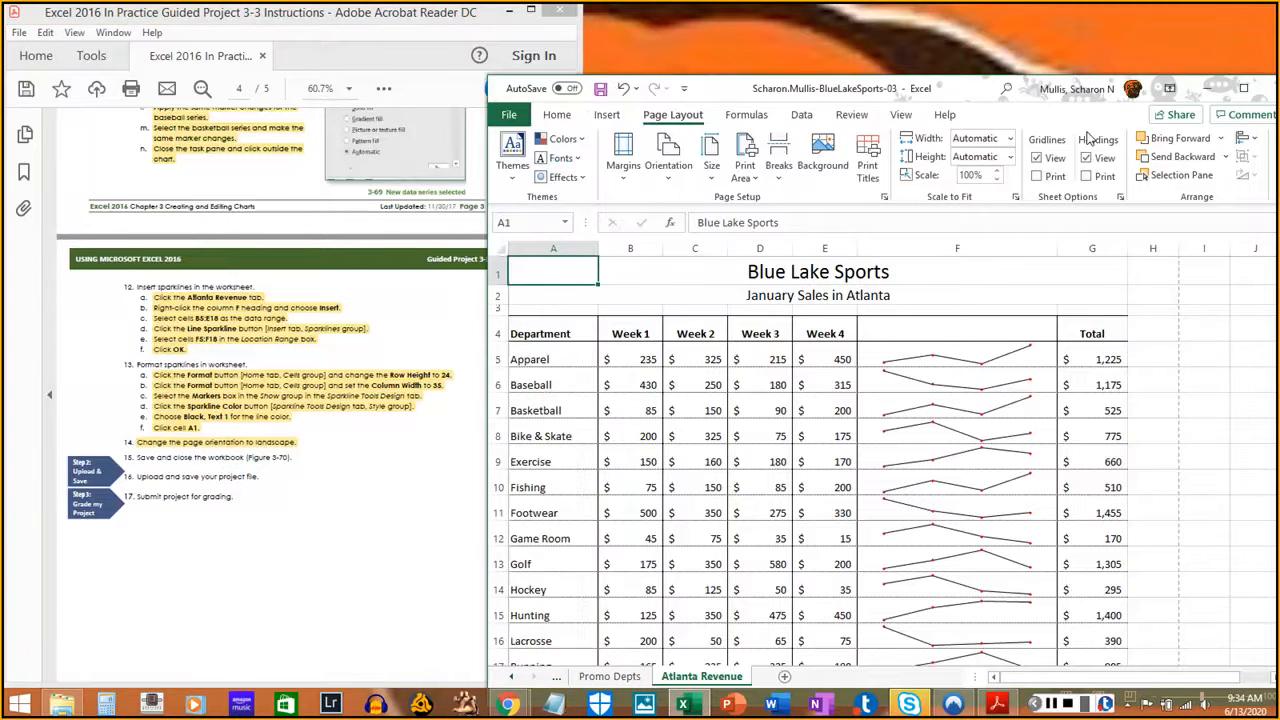
{"action": "key", "text": "ctrl+s"}
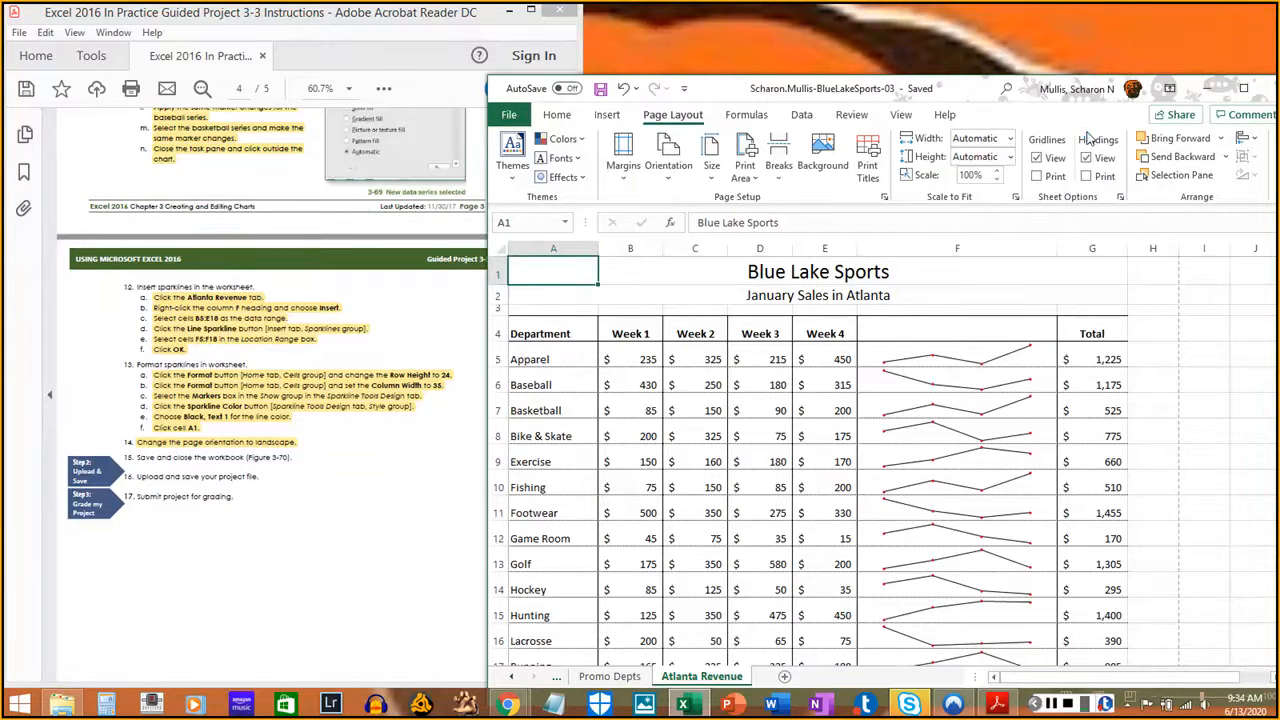
{"action": "left_click_drag", "start_coordinate": [986, 91], "coordinate": [872, 70]}
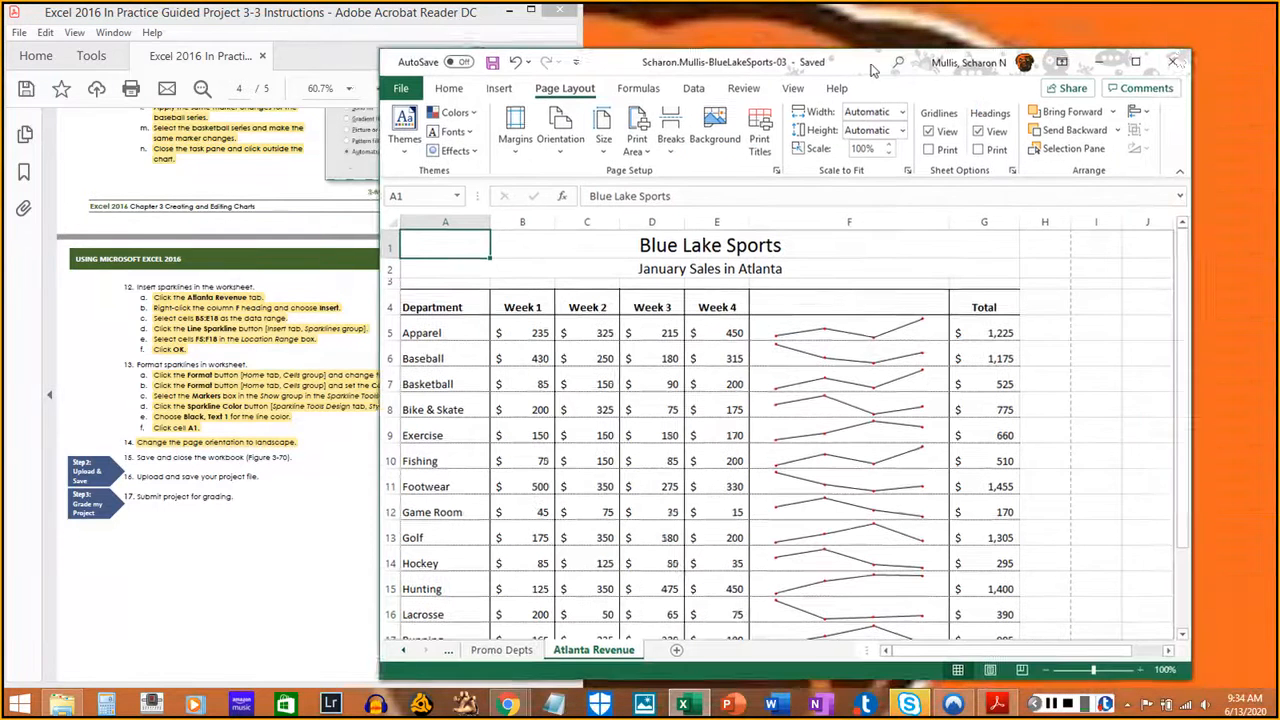
{"action": "left_click", "coordinate": [1172, 62]}
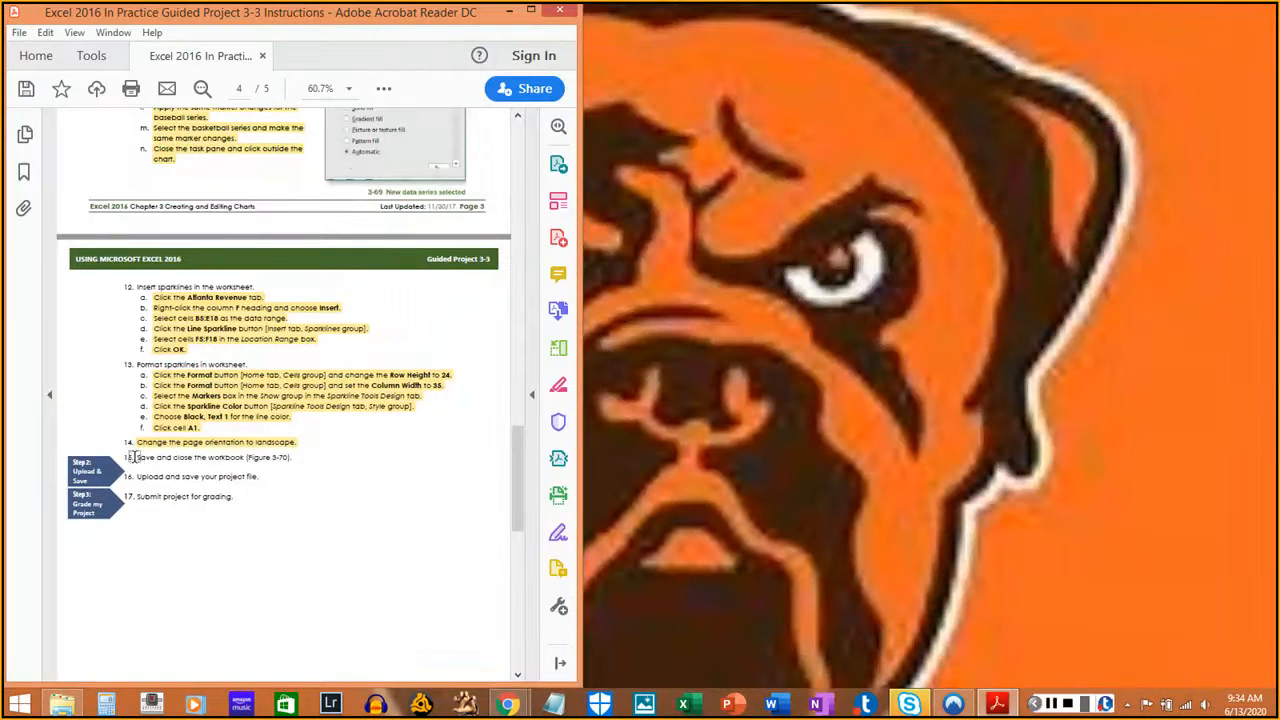
{"action": "left_click_drag", "start_coordinate": [133, 457], "coordinate": [297, 455]}
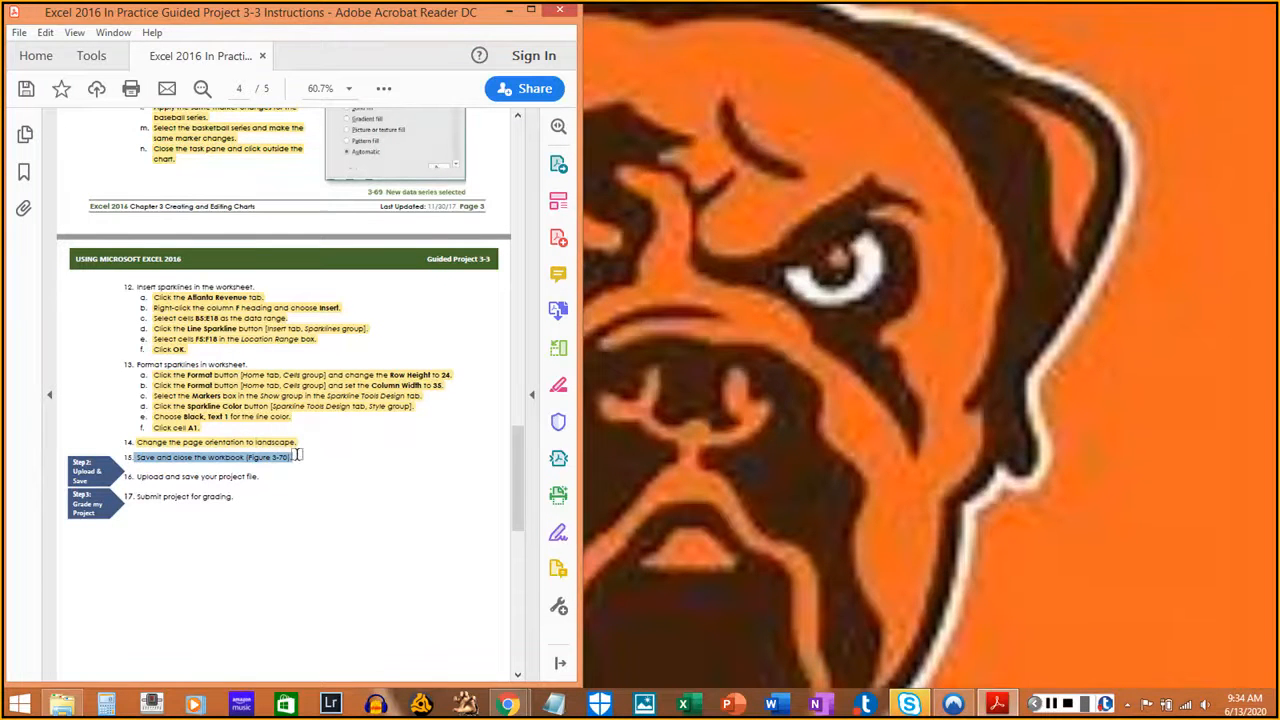
{"action": "left_click", "coordinate": [838, 402]}
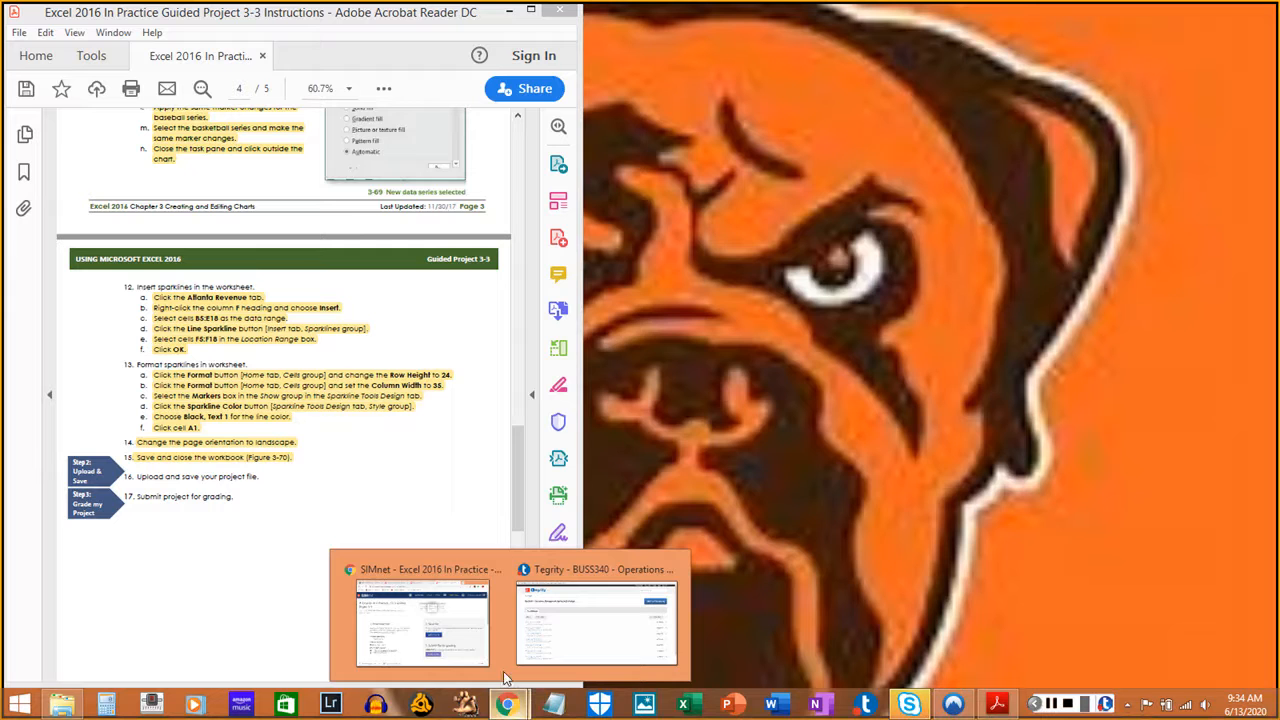
- Switch to the SIMnet page in Chrome, upload the BlueLakeSports-03 workbook from Downloads and submit it for grading
{"action": "left_click", "coordinate": [449, 632]}
{"action": "left_click", "coordinate": [605, 428]}
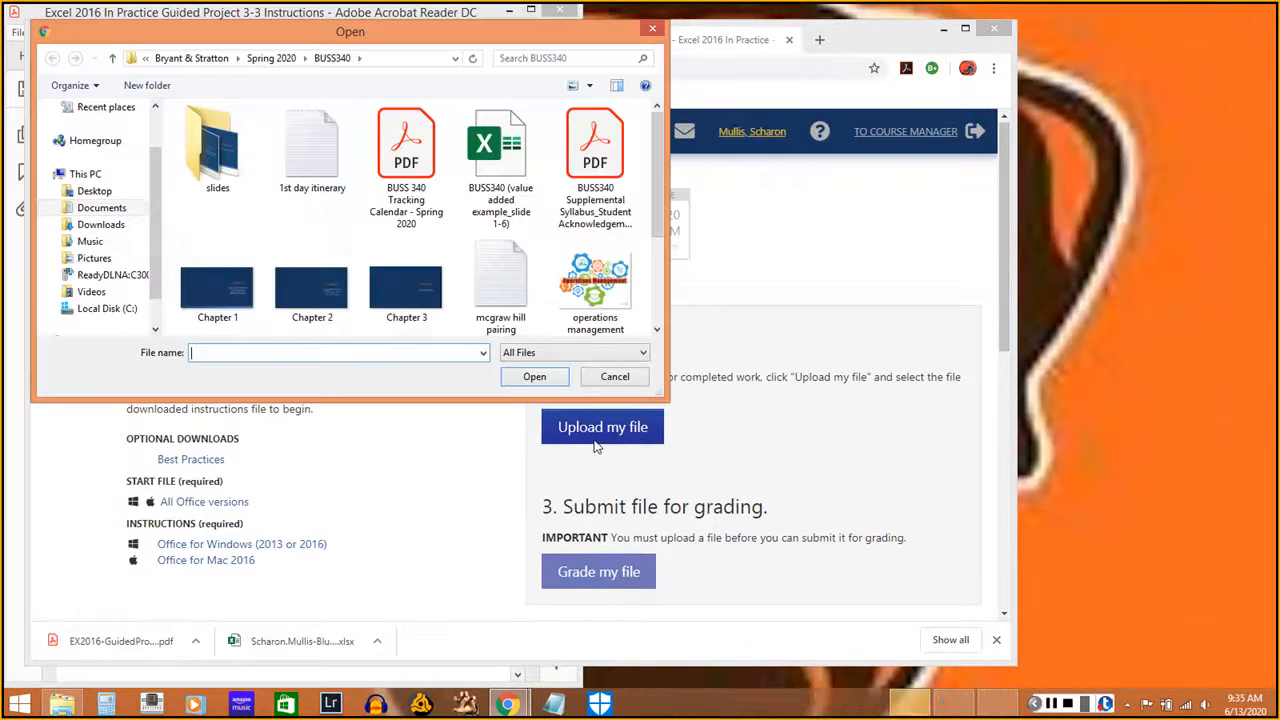
{"action": "left_click_drag", "start_coordinate": [150, 204], "coordinate": [150, 164]}
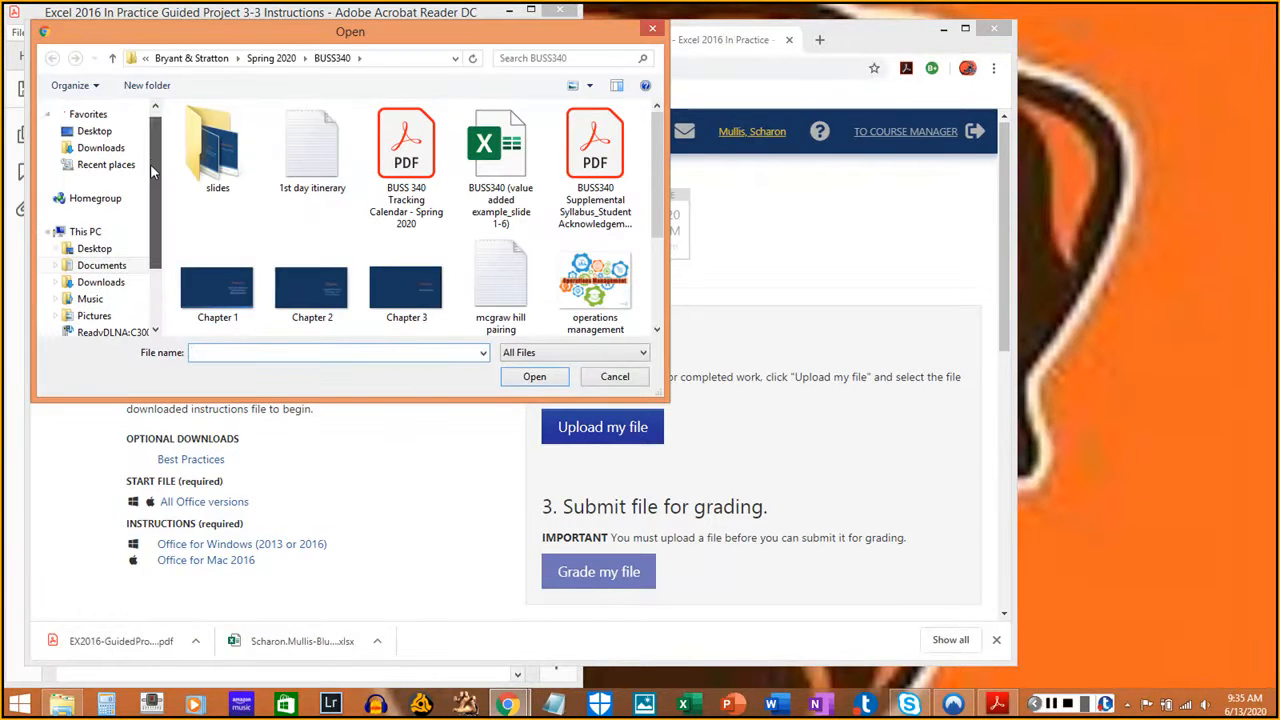
{"action": "left_click", "coordinate": [104, 282]}
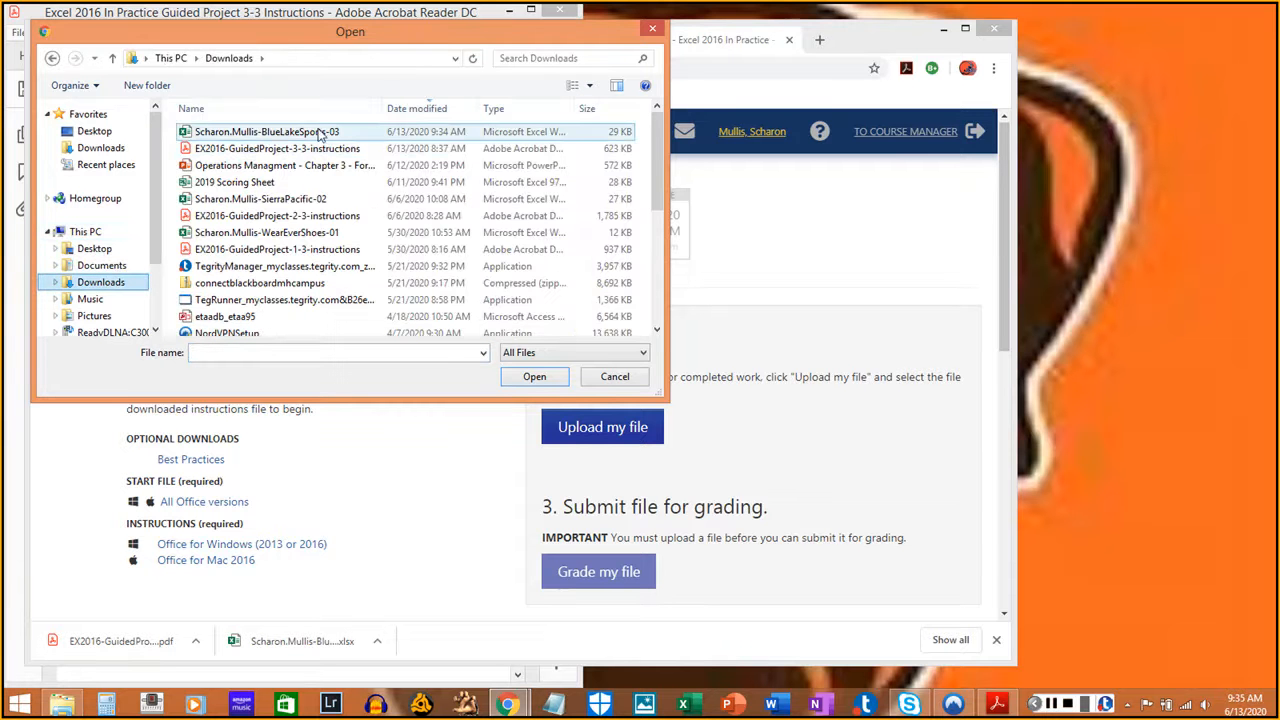
{"action": "left_click", "coordinate": [437, 138]}
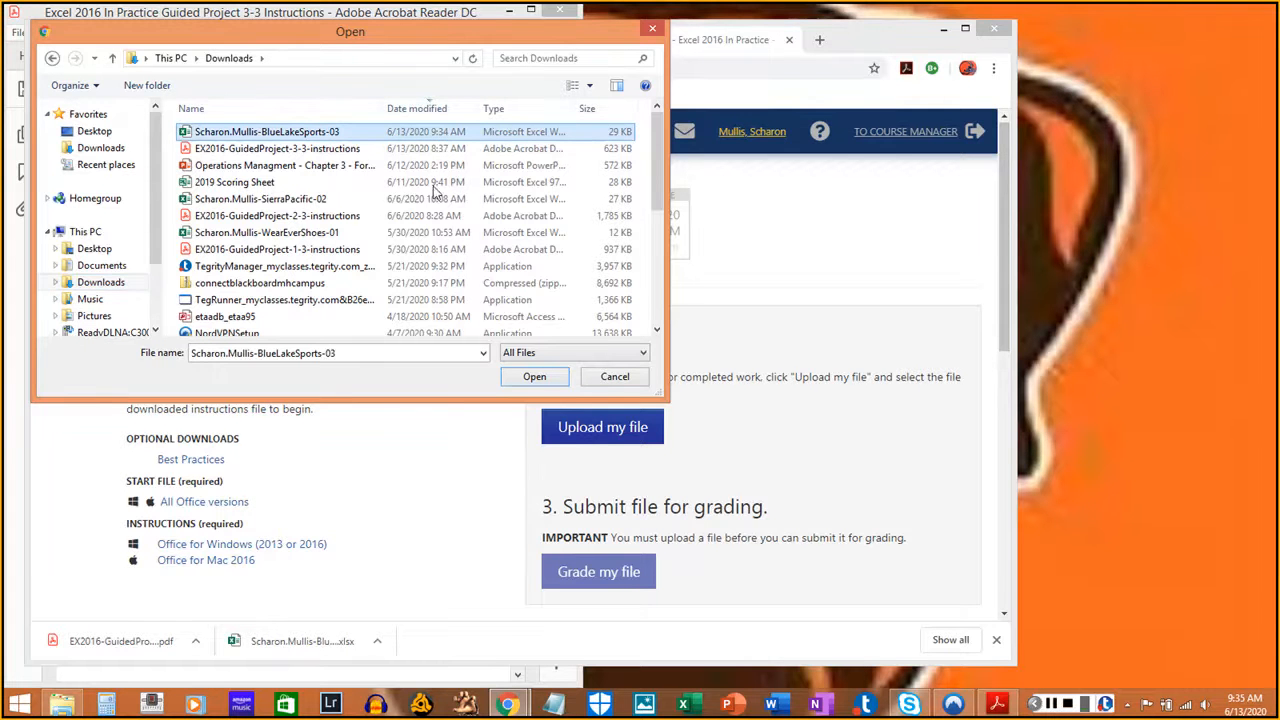
{"action": "left_click", "coordinate": [536, 378]}
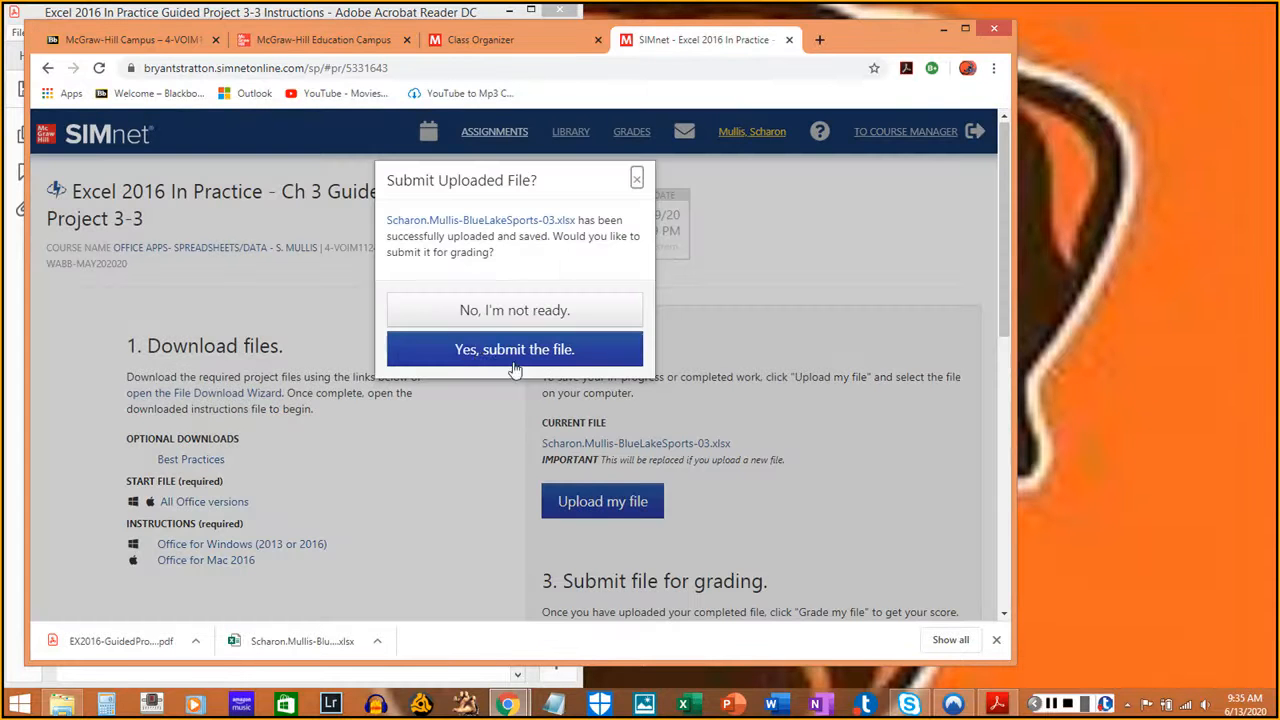
{"action": "left_click", "coordinate": [513, 365]}
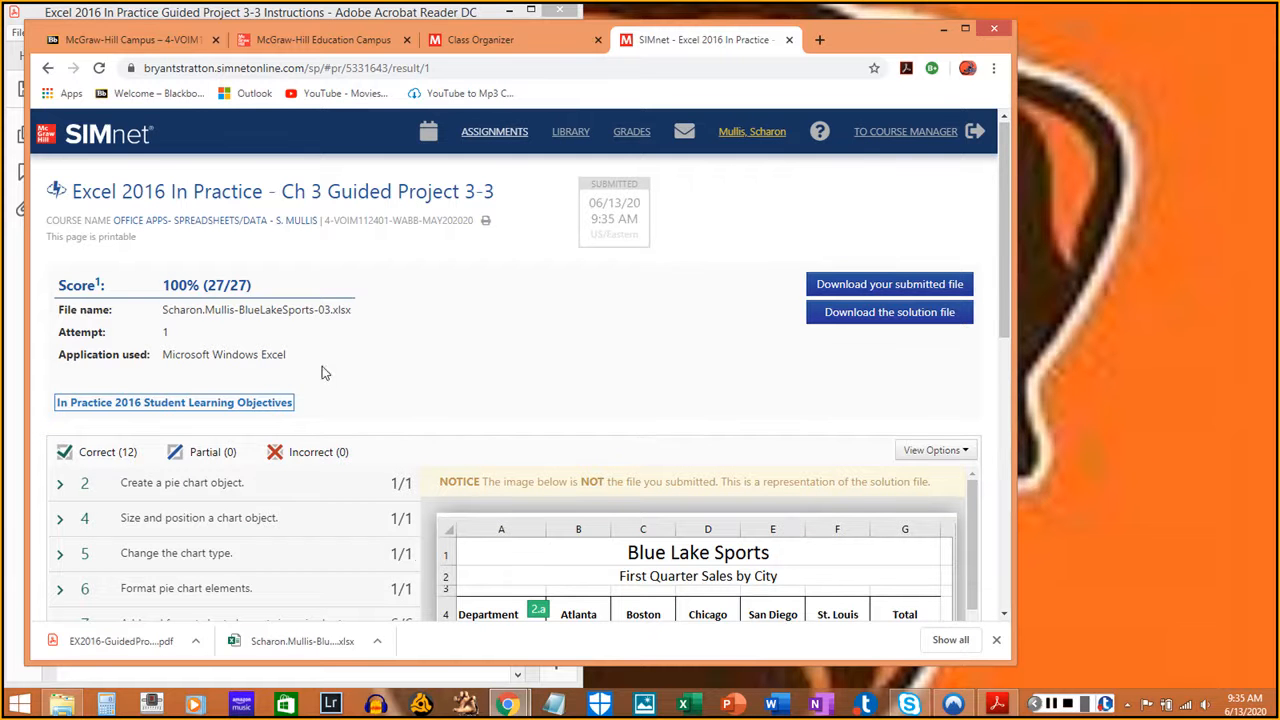
- Review the graded results, including the score for each instruction and the representation of the solution file
{"action": "scroll", "coordinate": [483, 355], "scroll_direction": "down", "scroll_amount": 4}
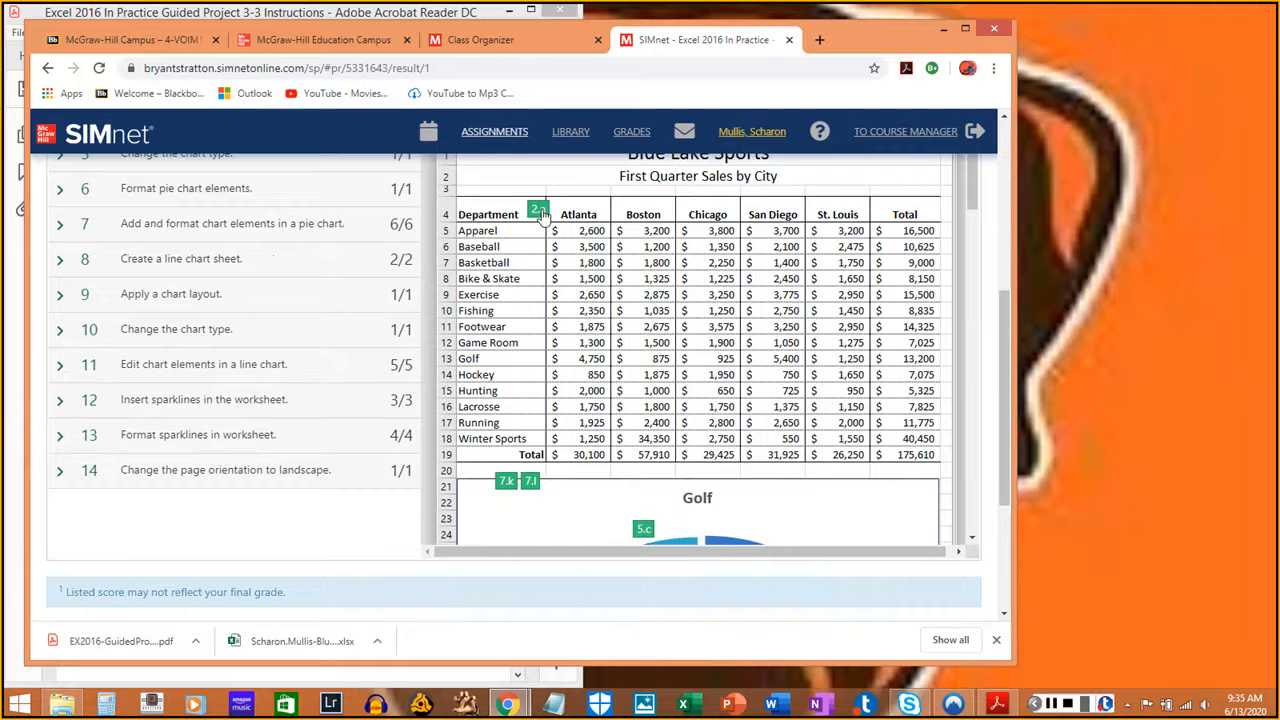
{"action": "scroll", "coordinate": [688, 470], "scroll_direction": "down", "scroll_amount": 3}
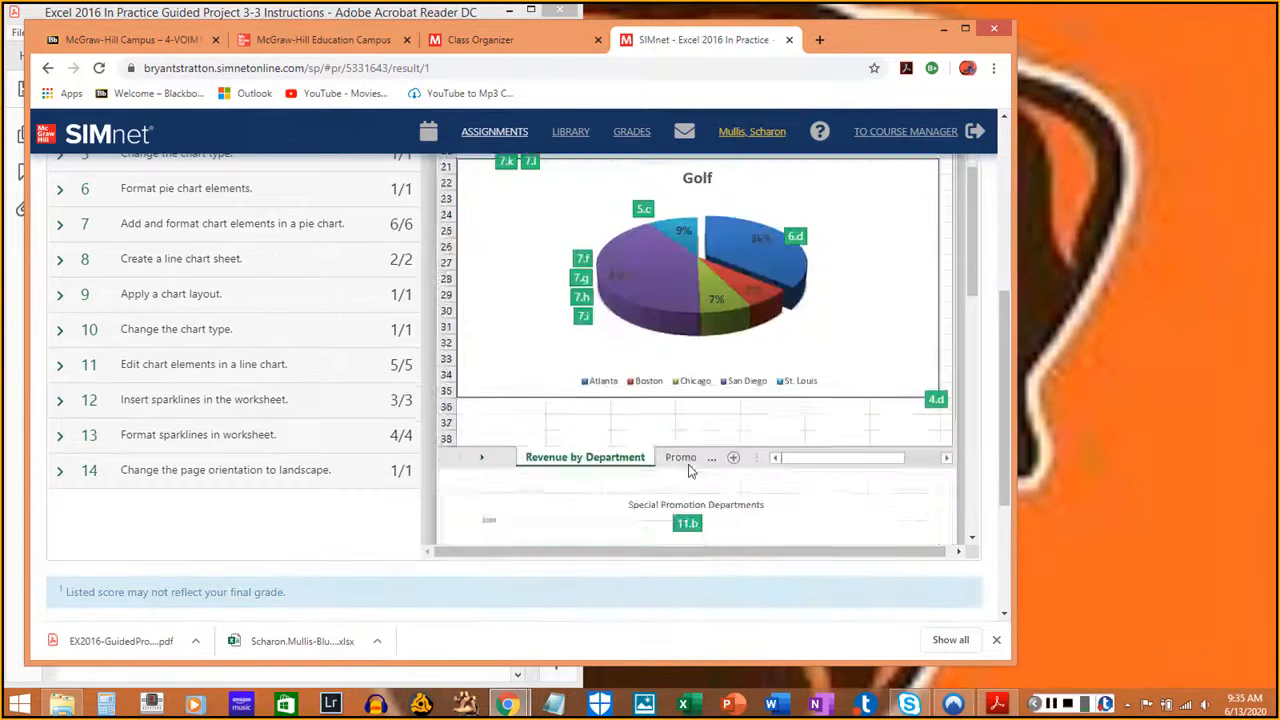
{"action": "scroll", "coordinate": [688, 470], "scroll_direction": "up", "scroll_amount": 7}
{"action": "scroll", "coordinate": [463, 409], "scroll_direction": "down", "scroll_amount": 2}
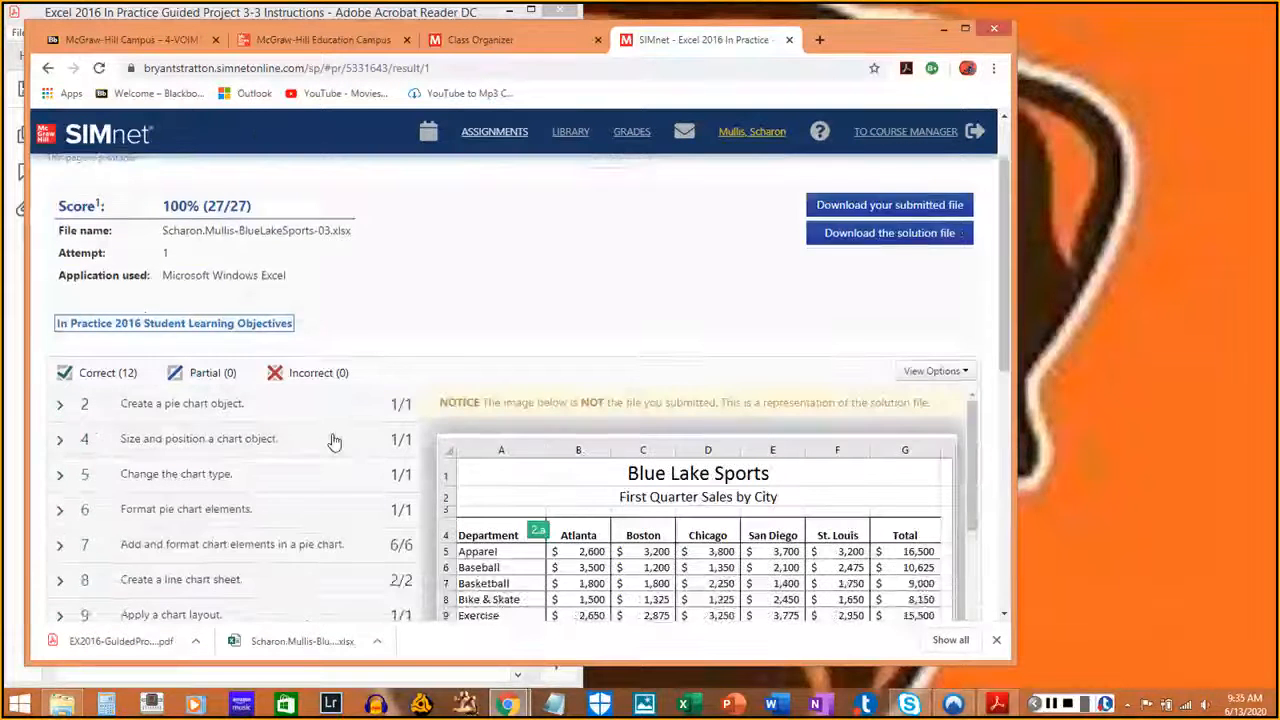
{"action": "scroll", "coordinate": [334, 441], "scroll_direction": "down", "scroll_amount": 2}
{"action": "scroll", "coordinate": [470, 390], "scroll_direction": "up", "scroll_amount": 3}
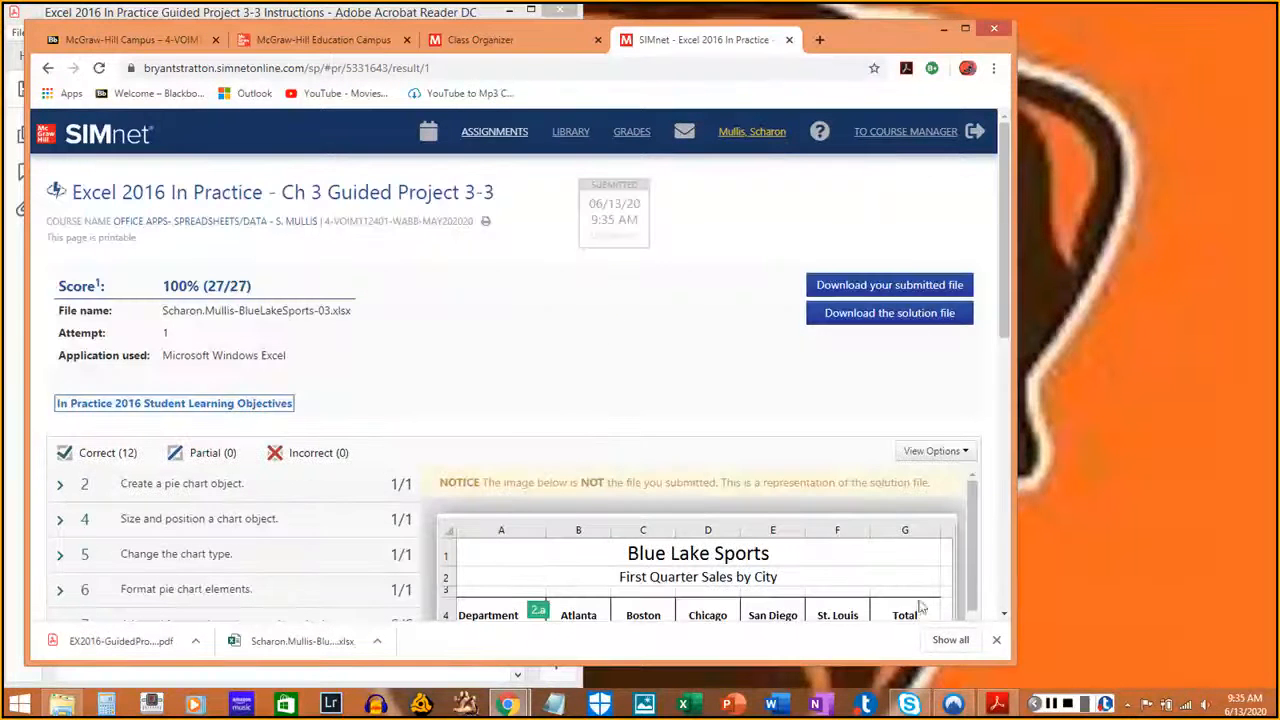
- Return to the Guided Project 3-3 page and check the Previous Attempts list
{"action": "left_click", "coordinate": [260, 197]}
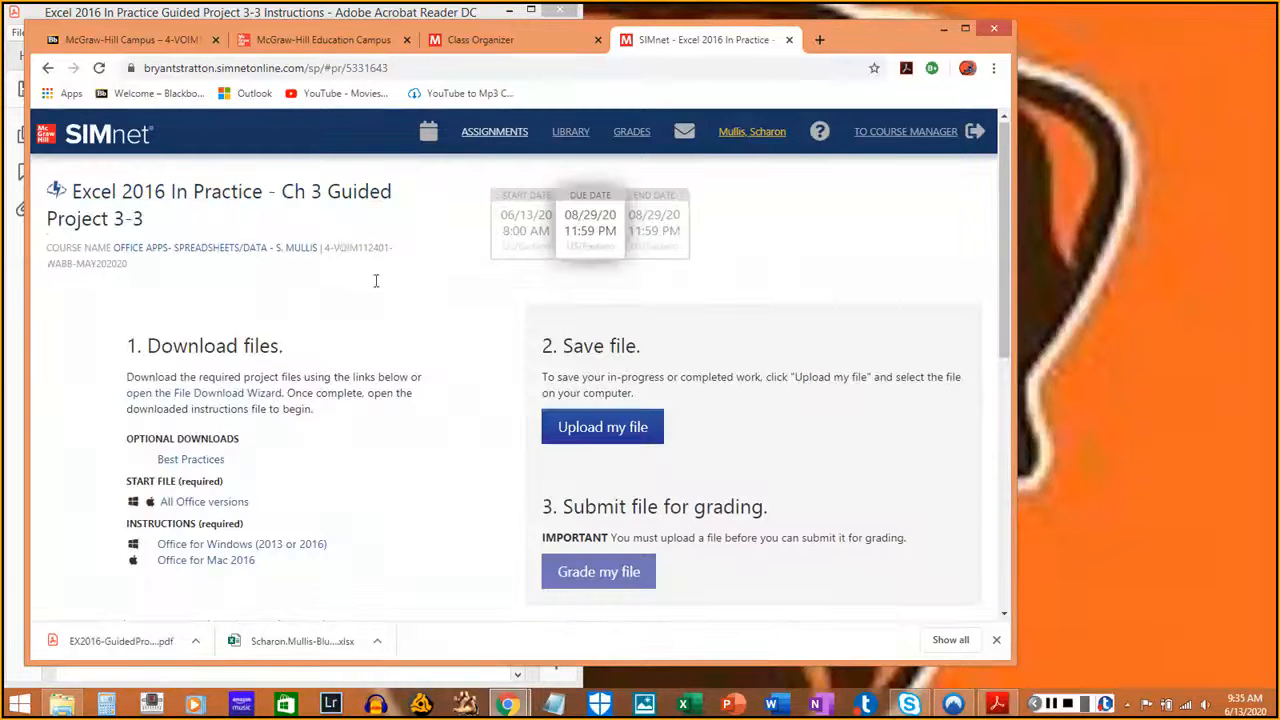
{"action": "scroll", "coordinate": [376, 290], "scroll_direction": "down", "scroll_amount": 1}
{"action": "scroll", "coordinate": [376, 290], "scroll_direction": "down", "scroll_amount": 3}
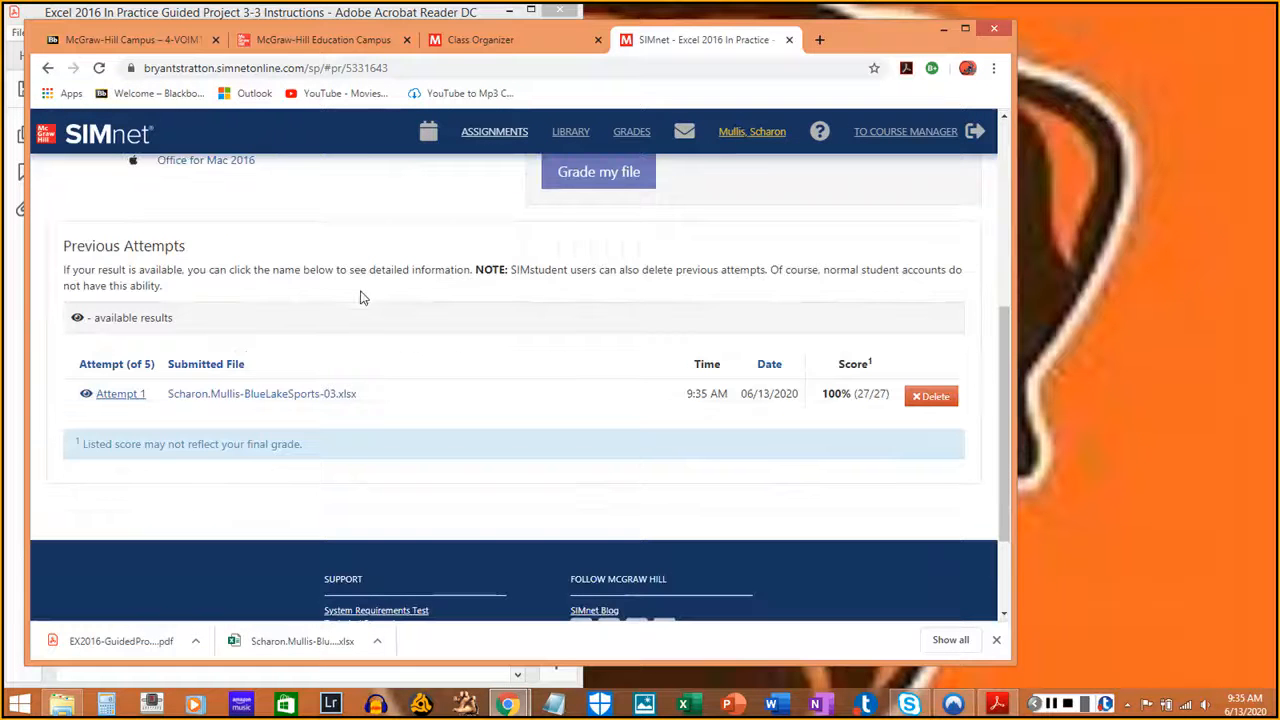